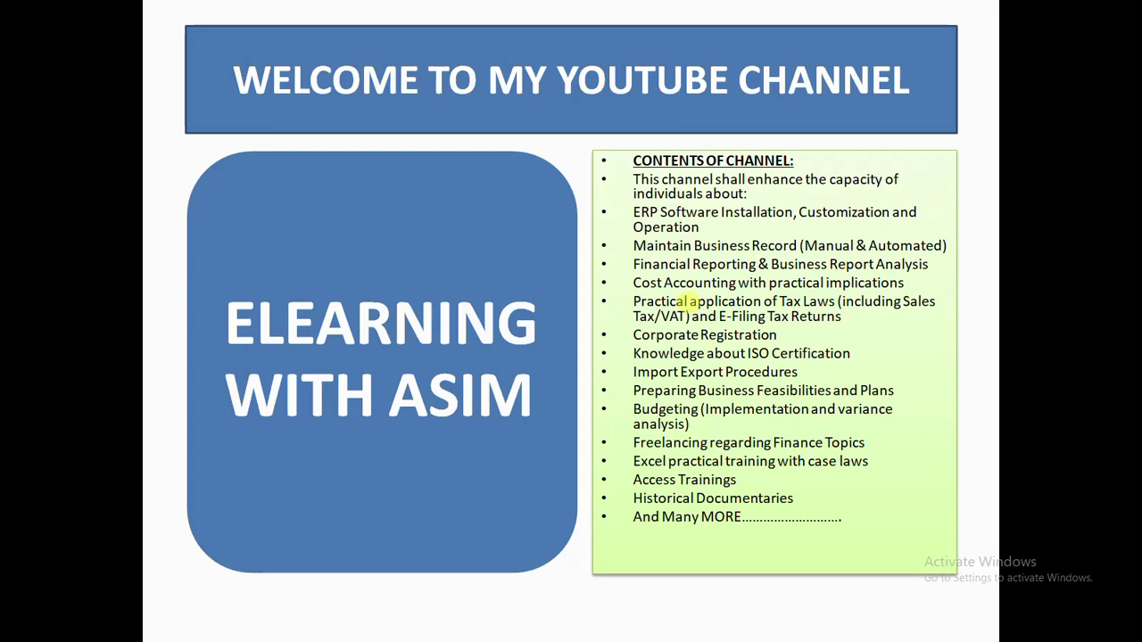
Advance the slideshow from the welcome slide to the What Is Cash Budget slide.
click(692, 303)
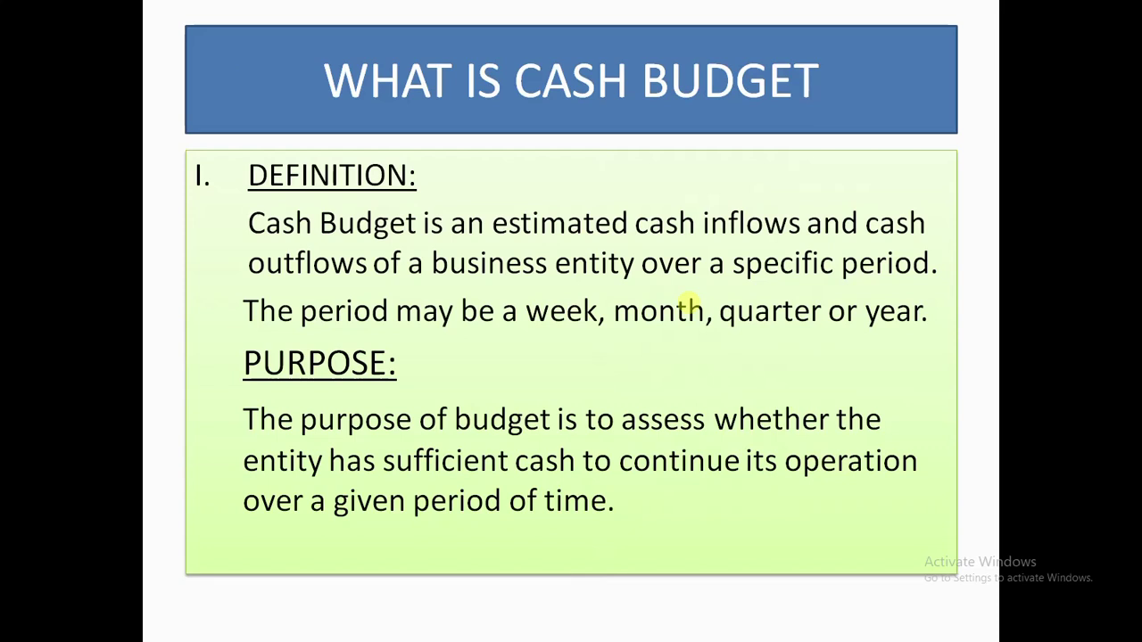
Advance to slide 4, Parts of Cash Budget, and exit to the editing view.
click(689, 303)
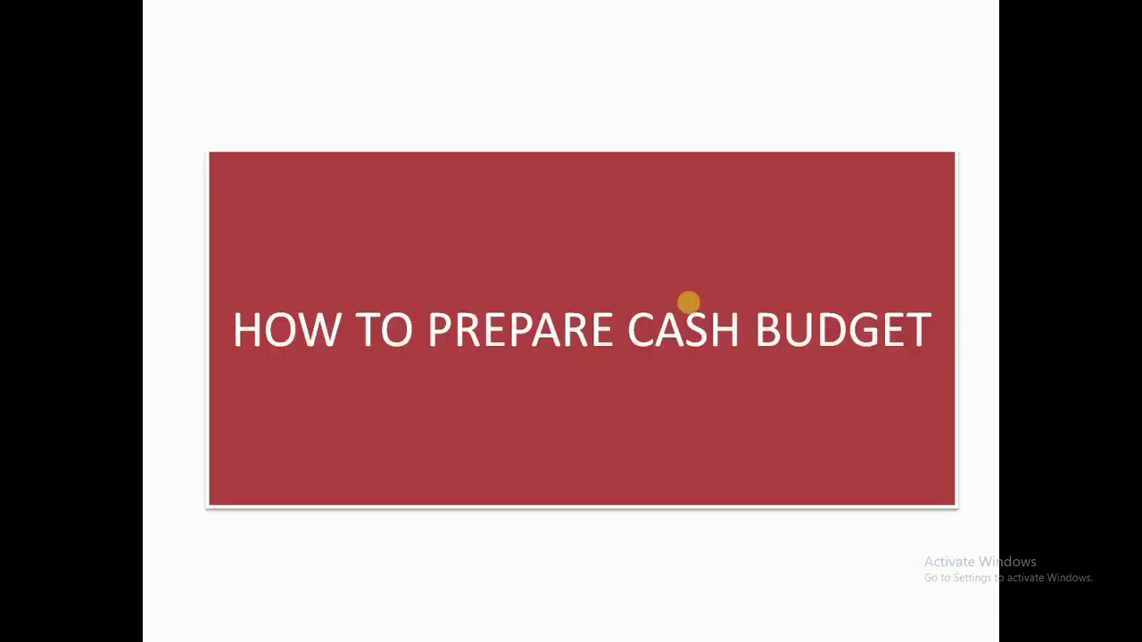
click(688, 227)
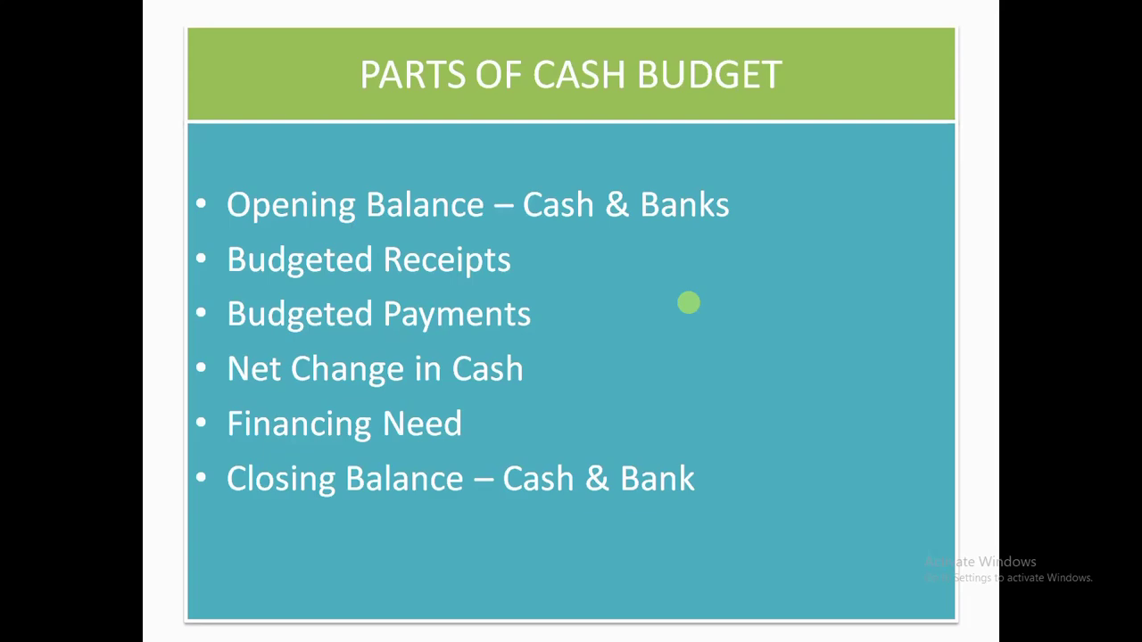
key(Escape)
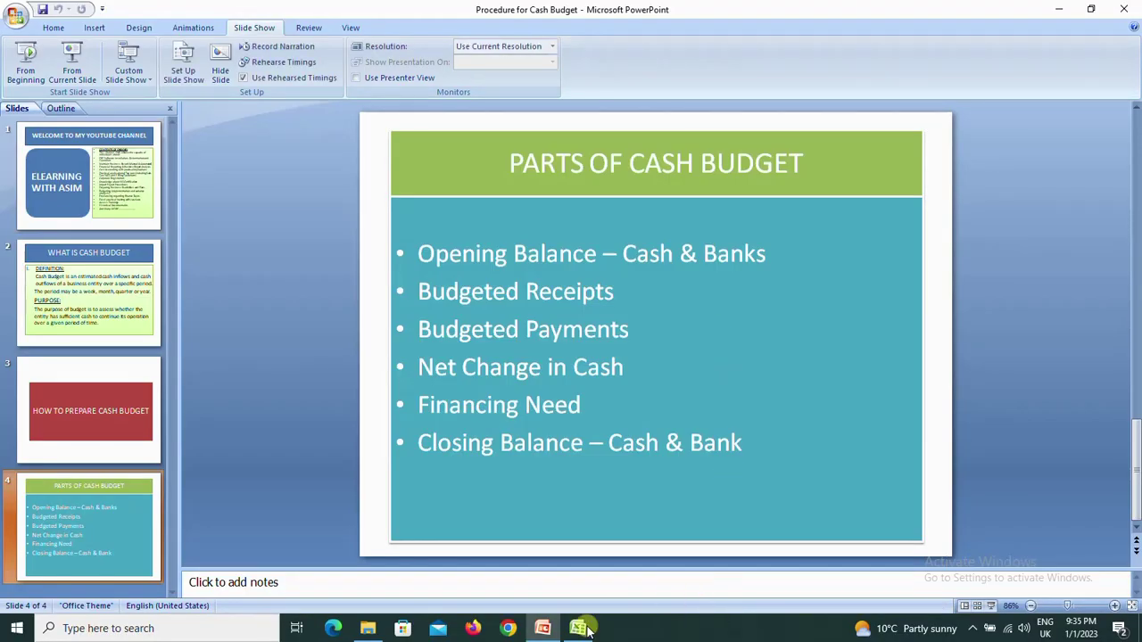
Bring up the Cash Budget - Jan-2023 workbook, check the Summary sheet's titles, then go to Receipts.
click(580, 629)
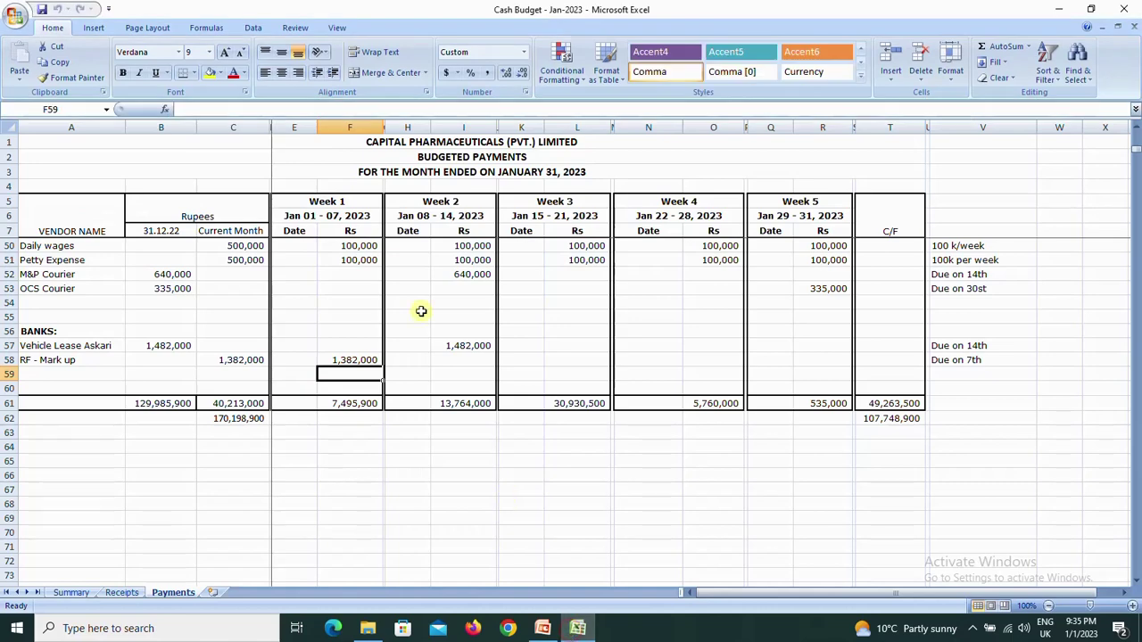
click(70, 593)
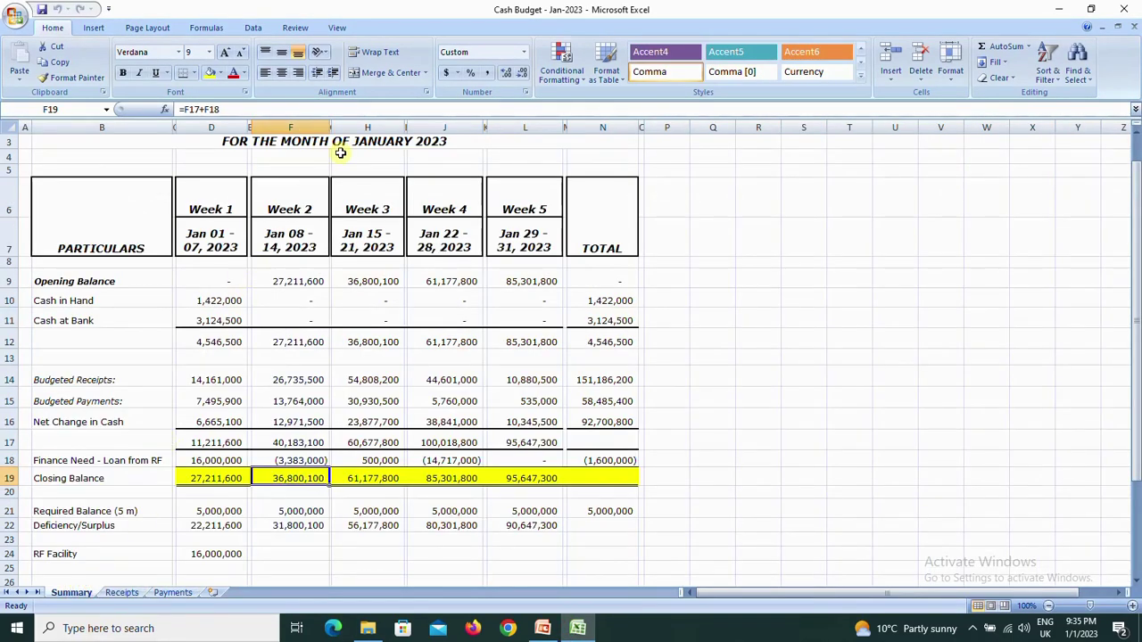
key(Up)
key(Up)
key(Up)
key(Up)
key(Up)
key(Up)
key(Up)
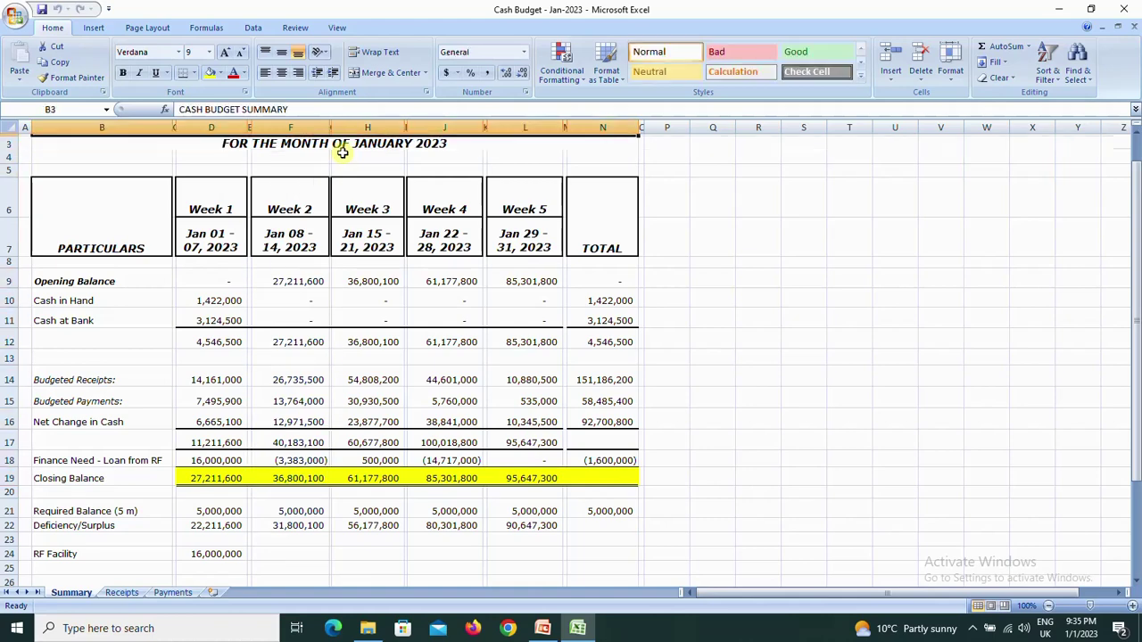
key(Up)
key(Up)
key(Down)
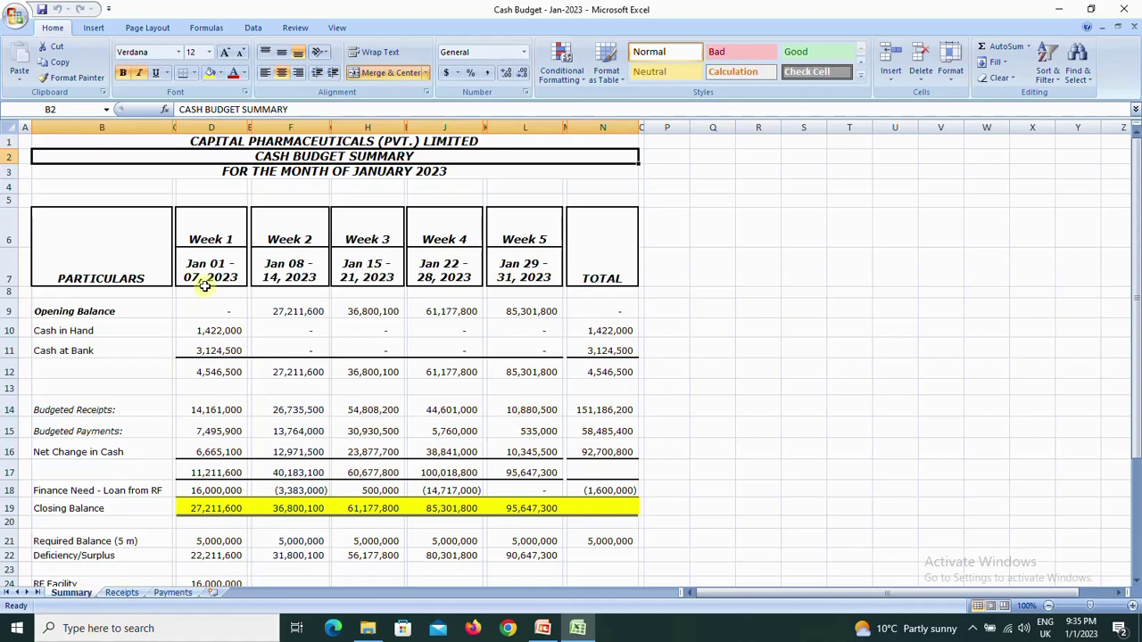
click(122, 593)
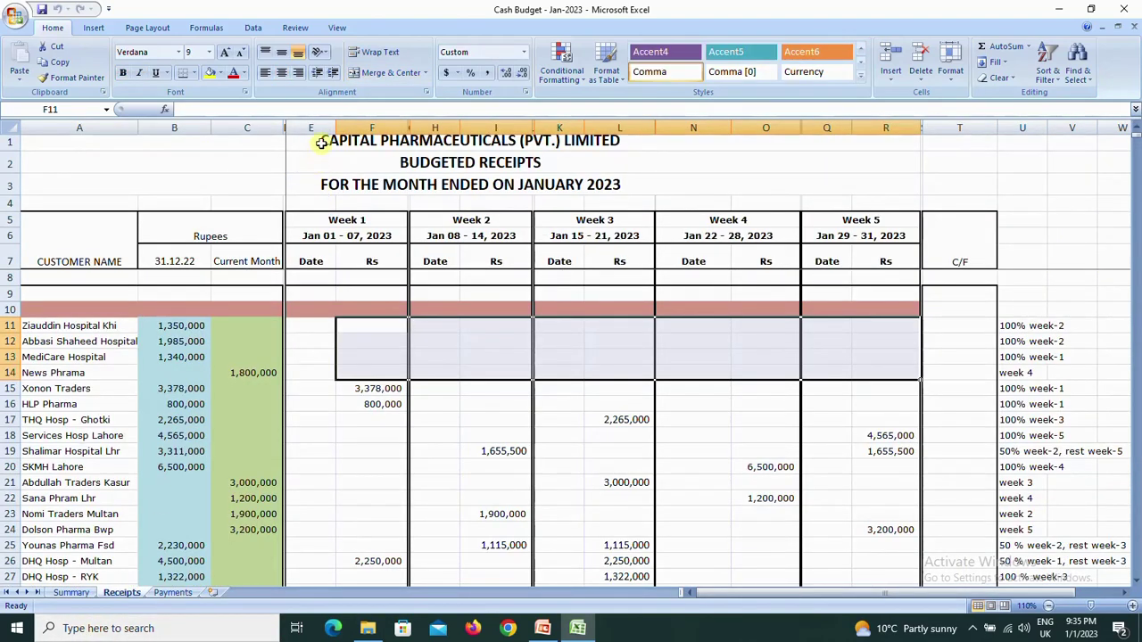
click(320, 144)
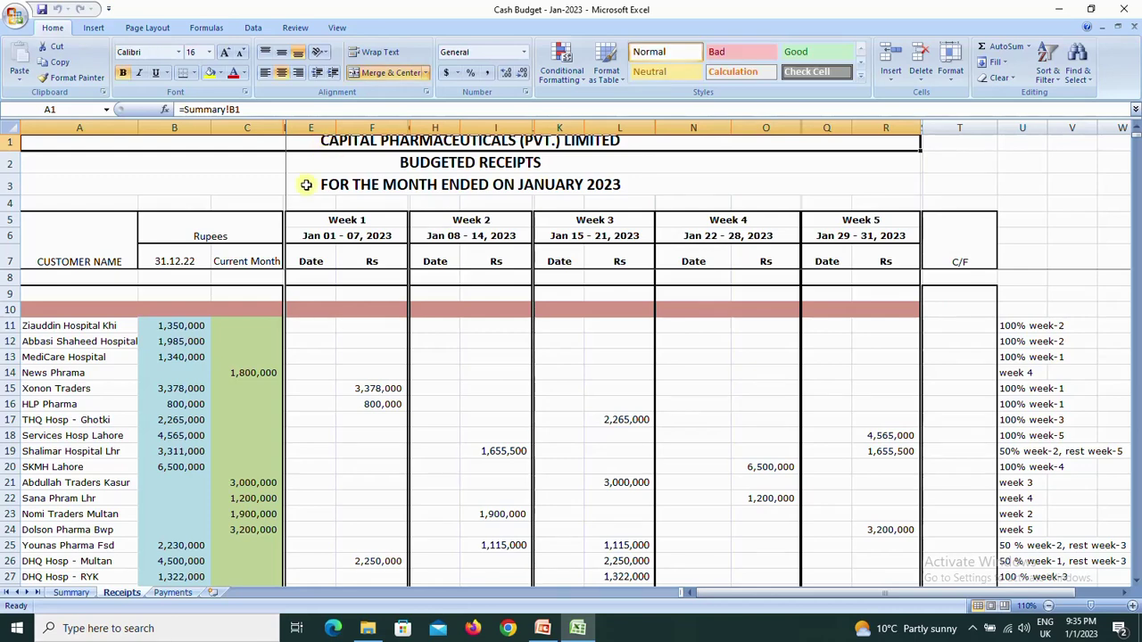
click(173, 593)
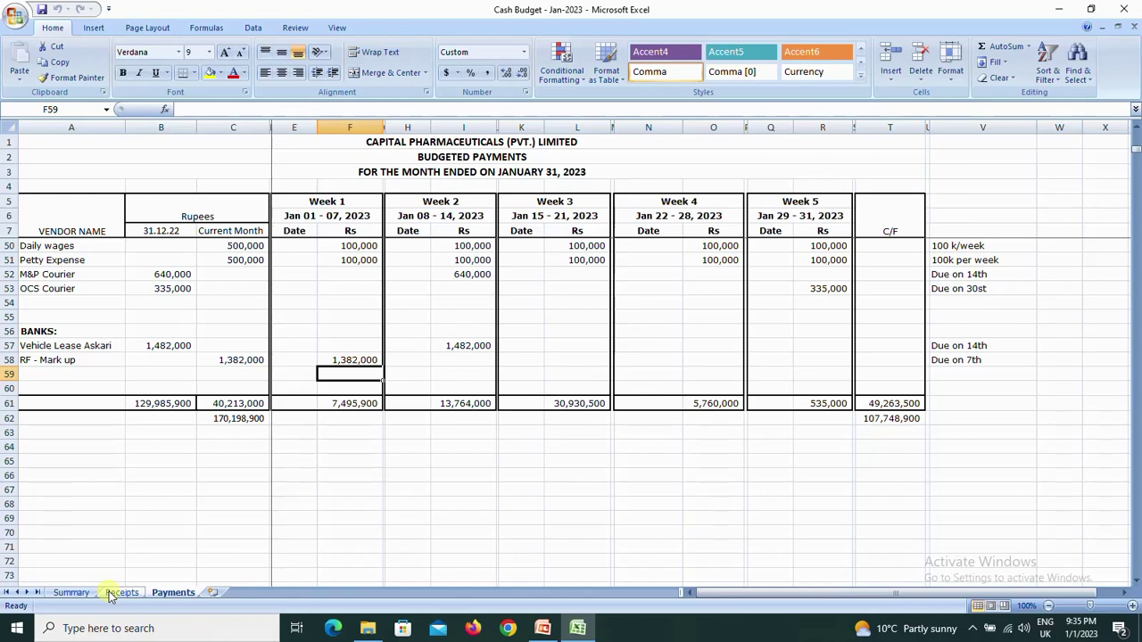
click(110, 596)
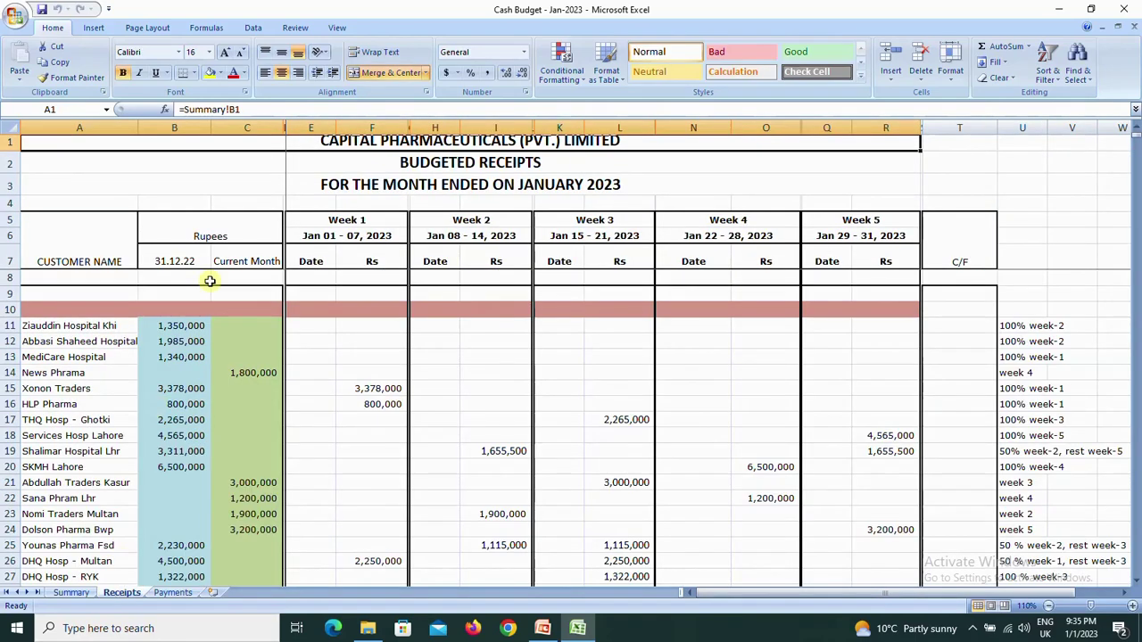
click(191, 326)
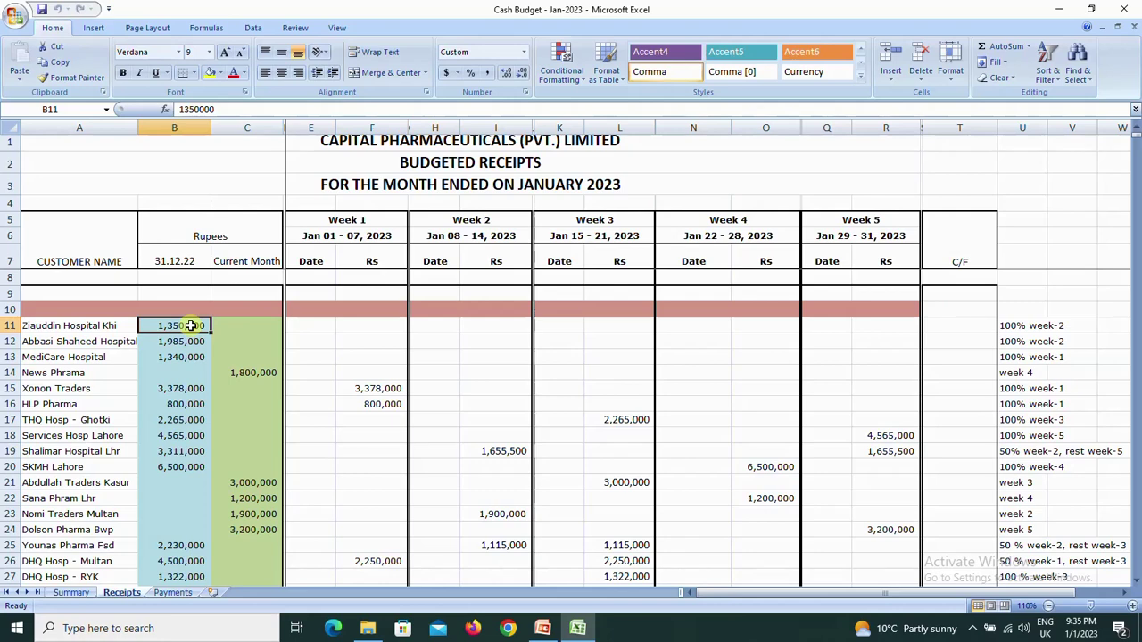
click(301, 182)
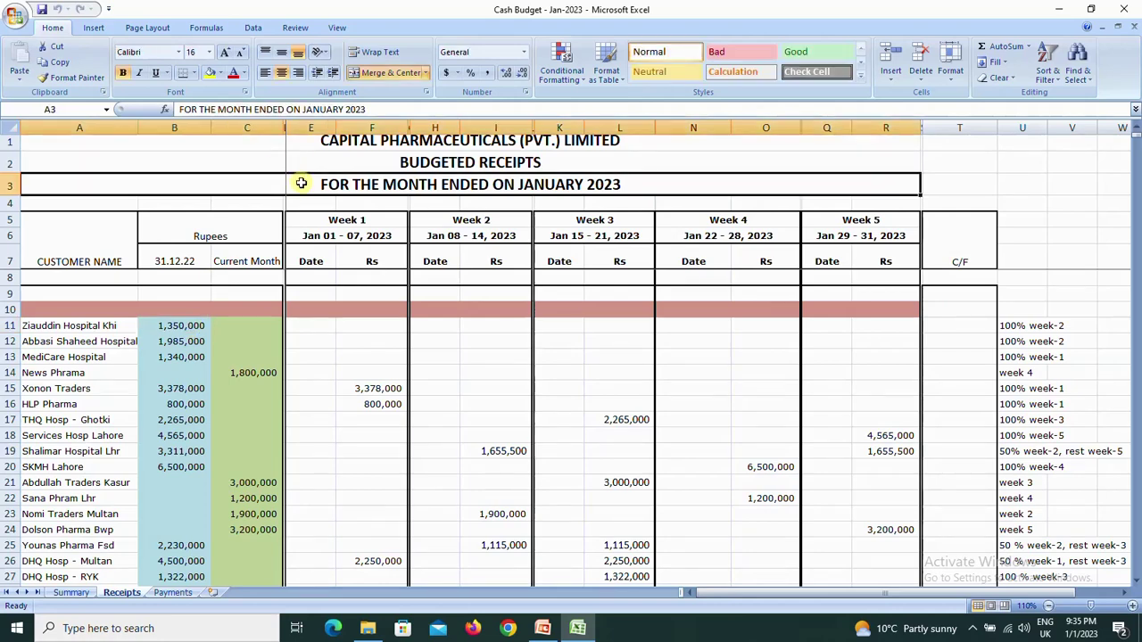
click(188, 325)
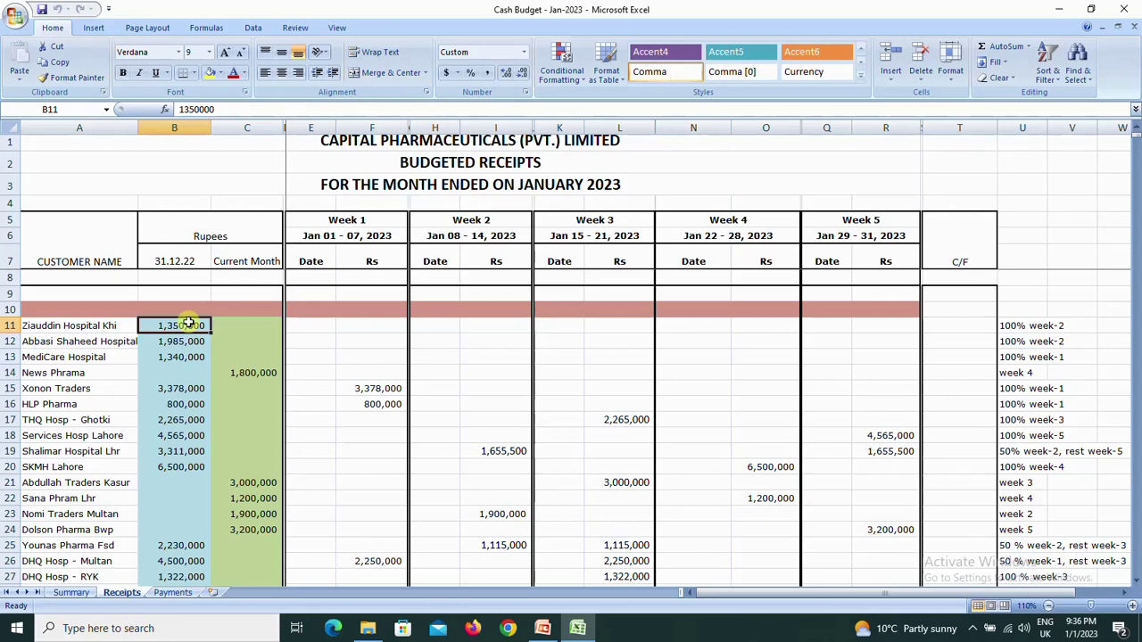
key(Down)
key(Down)
key(Down)
key(Down)
key(Down)
key(Down)
key(Down)
key(Down)
key(Down)
key(Down)
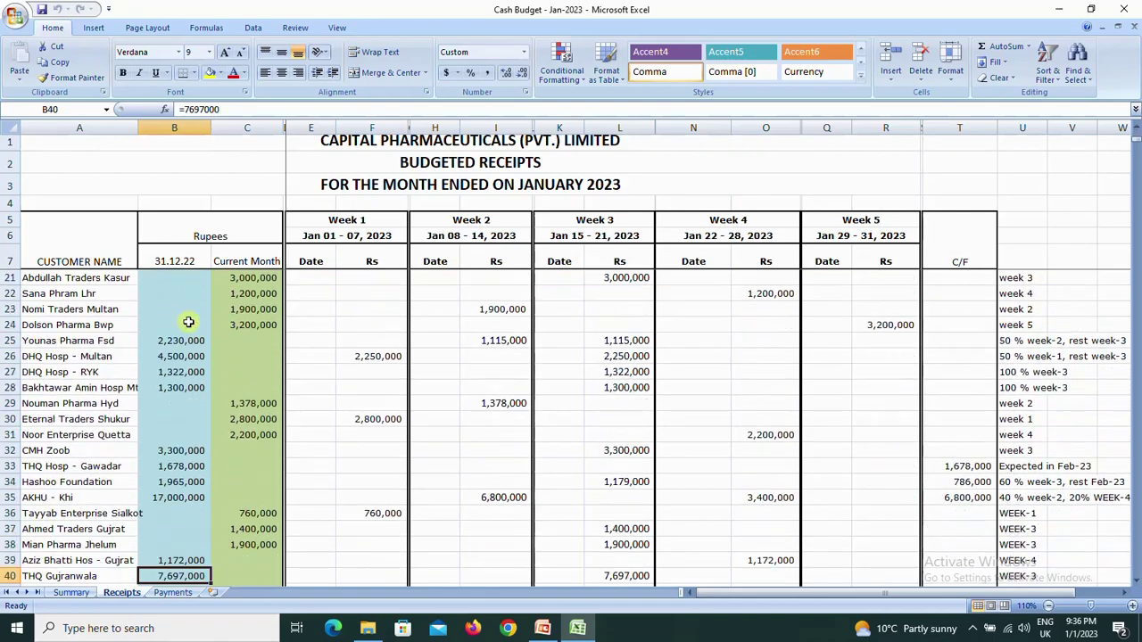
key(Down)
key(Down)
key(Down)
key(Down)
key(Down)
key(Down)
key(Up)
key(Up)
key(Up)
key(Up)
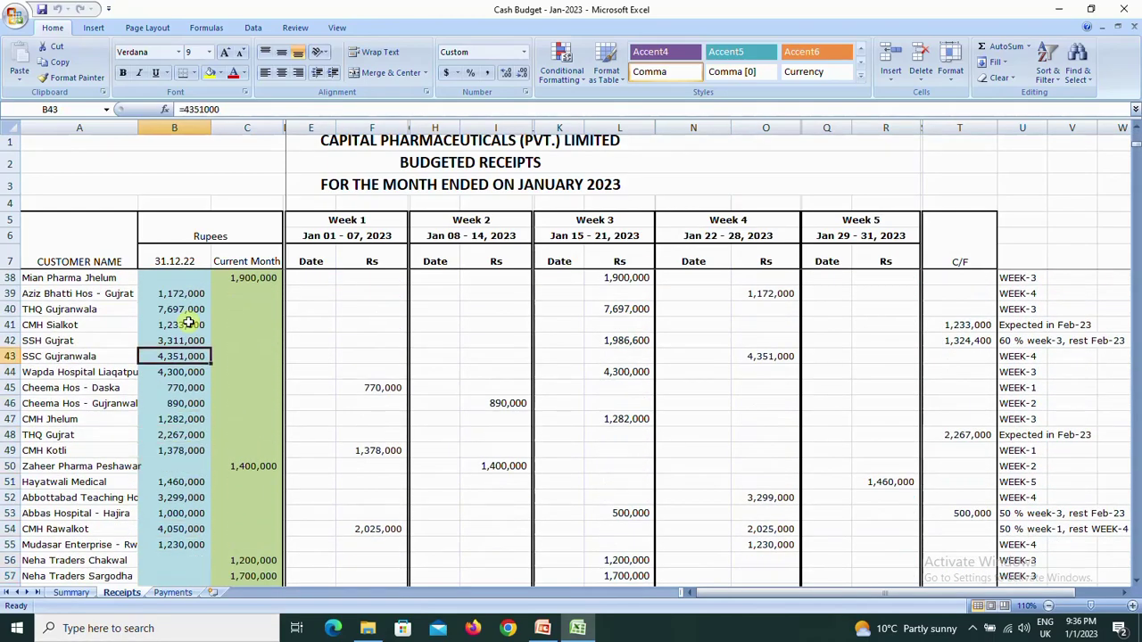
key(Up)
key(Up)
key(Up)
key(Up)
key(Up)
key(Up)
key(Up)
key(Up)
key(Up)
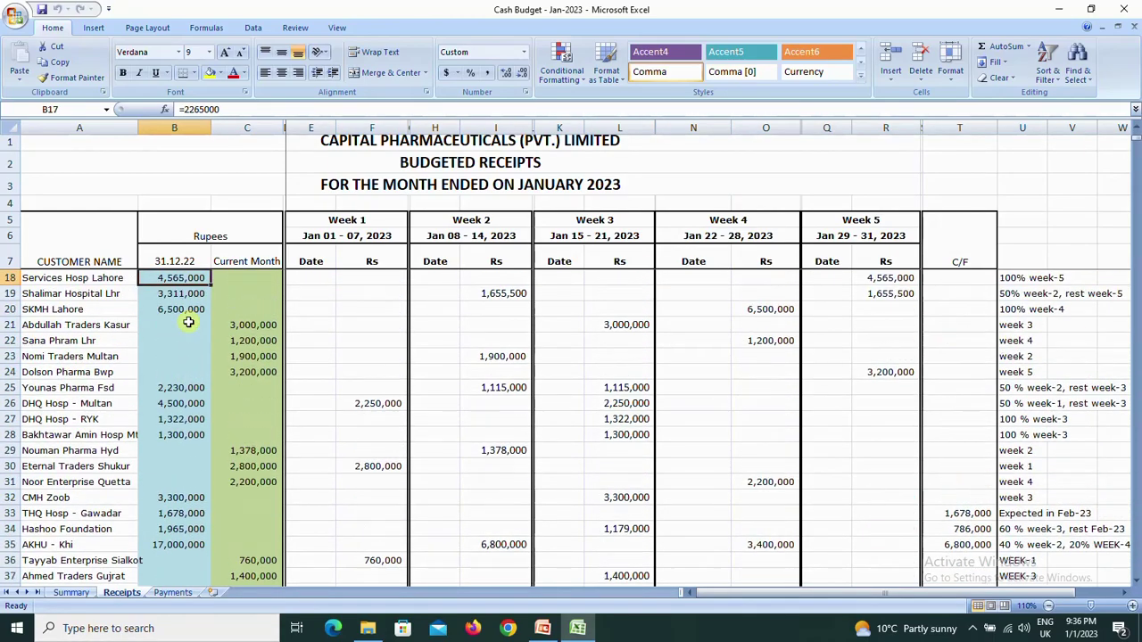
key(Up)
key(Up)
key(Up)
key(Down)
key(Up)
key(Up)
key(Up)
key(Up)
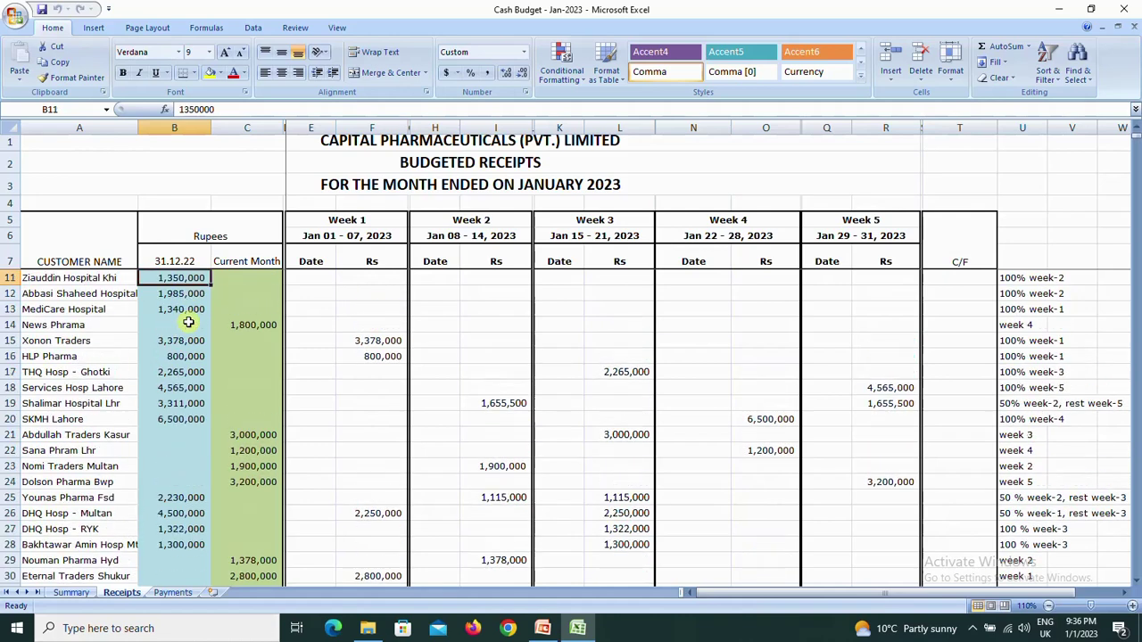
key(Up)
key(Down)
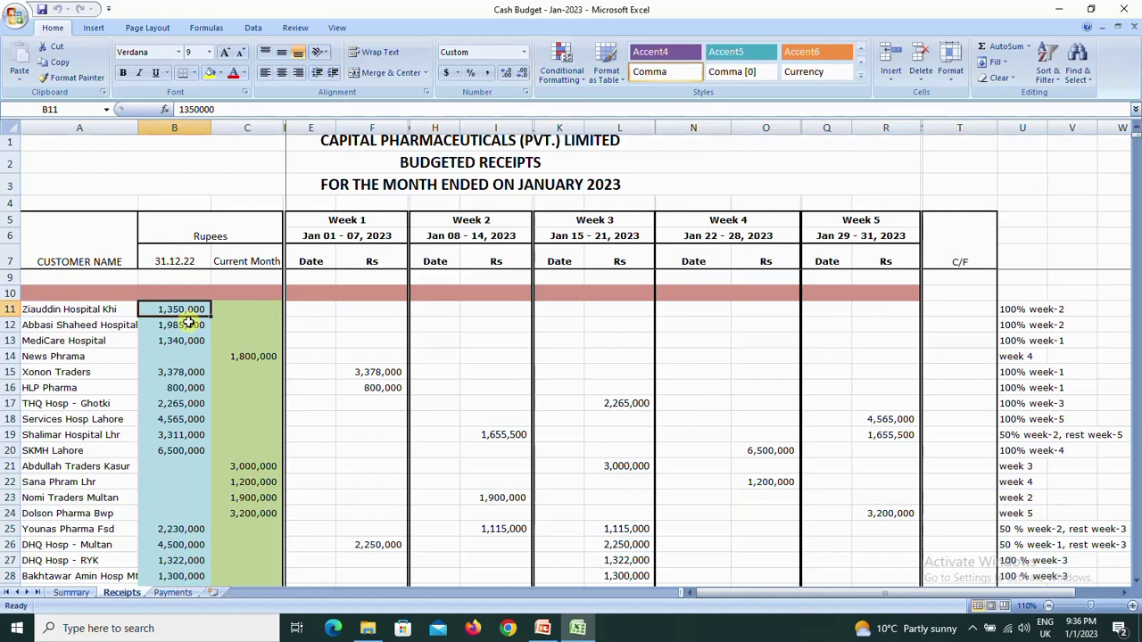
key(Right)
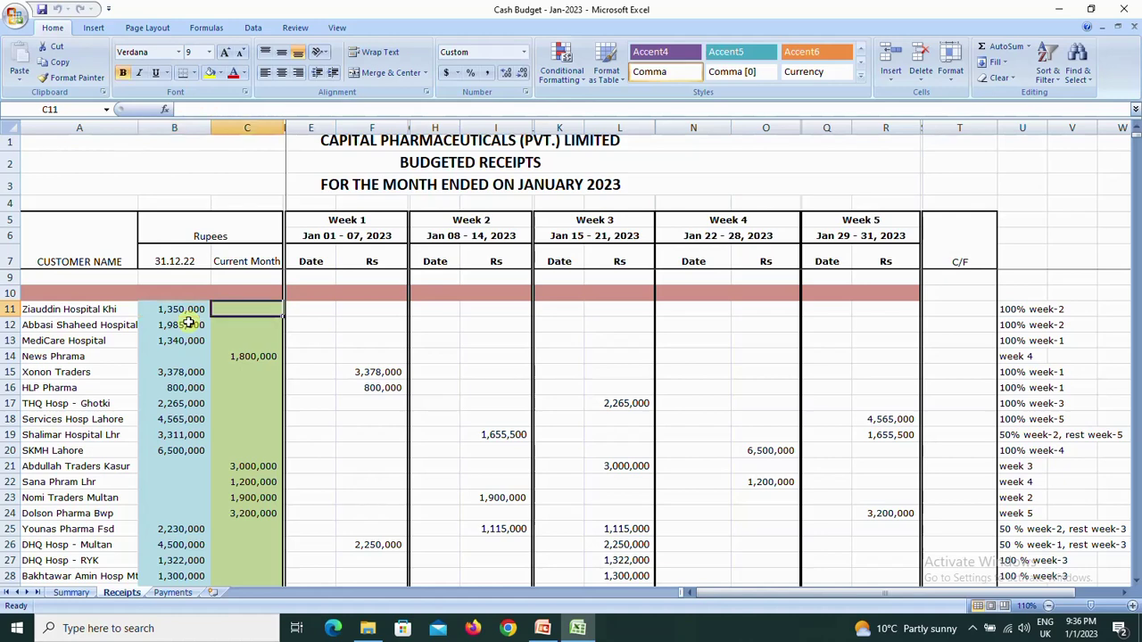
key(Down)
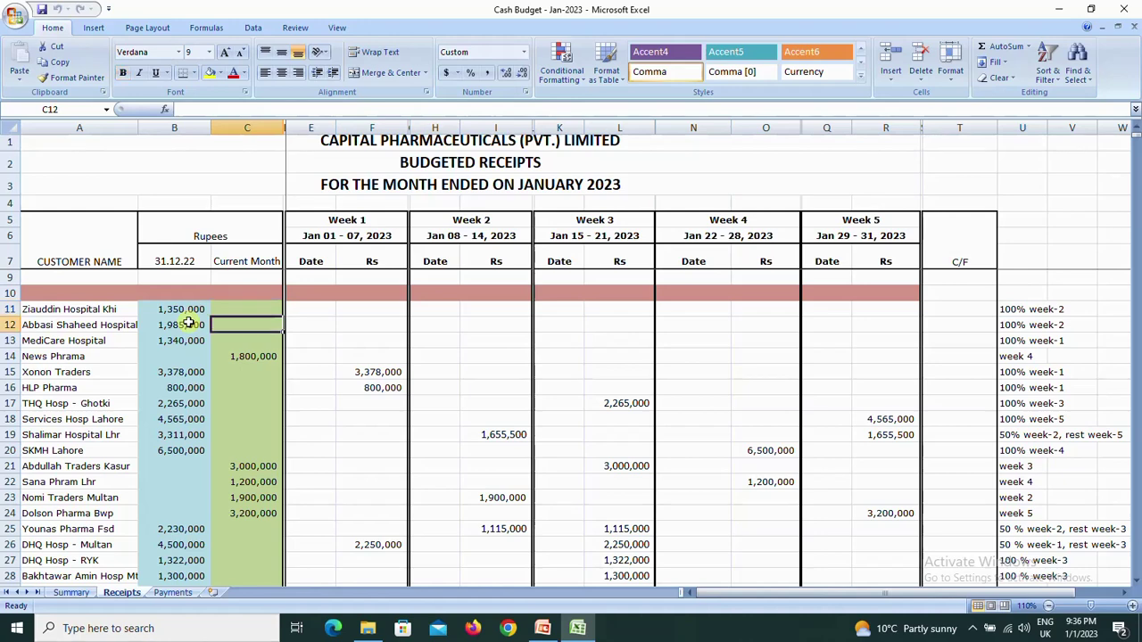
key(Up)
key(Down)
key(Down)
key(Down)
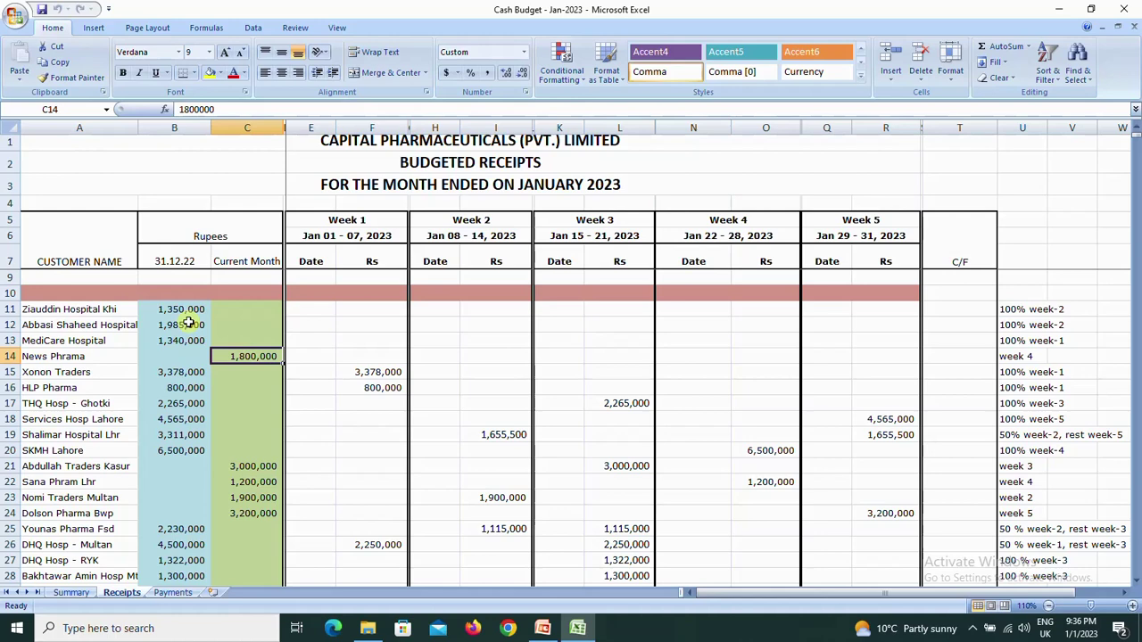
key(Down)
key(Up)
key(Up)
key(Up)
key(Up)
key(Up)
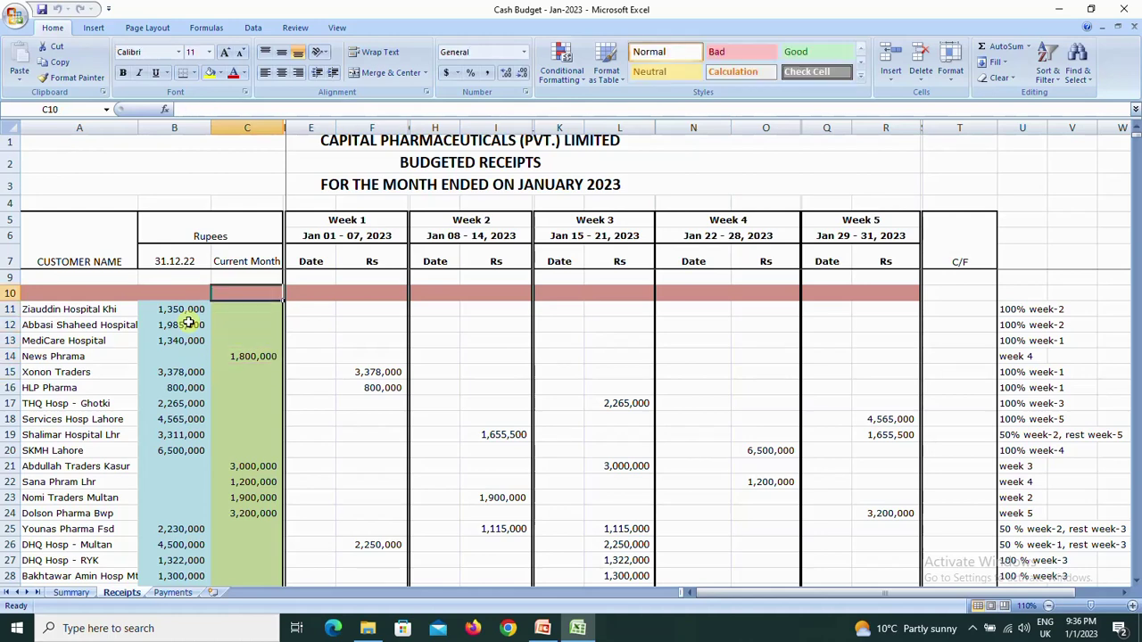
key(Down)
key(Down)
key(Down)
key(Down)
key(Down)
key(Down)
key(Down)
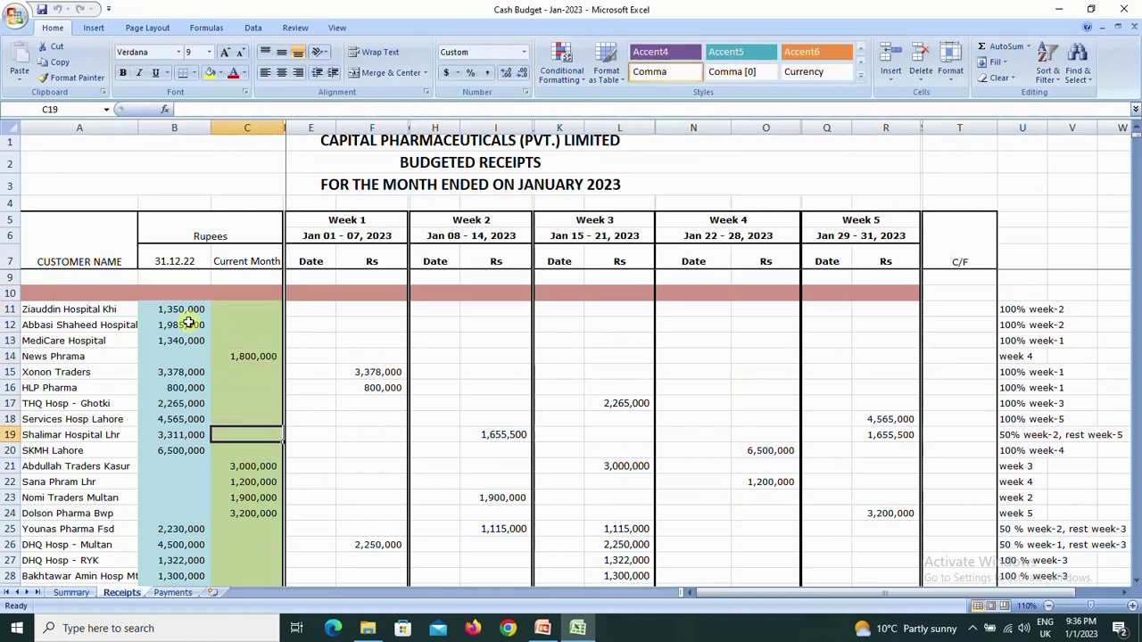
key(Down)
key(Down)
key(Down)
key(Down)
key(Down)
key(Down)
key(Down)
key(Down)
key(Down)
key(Down)
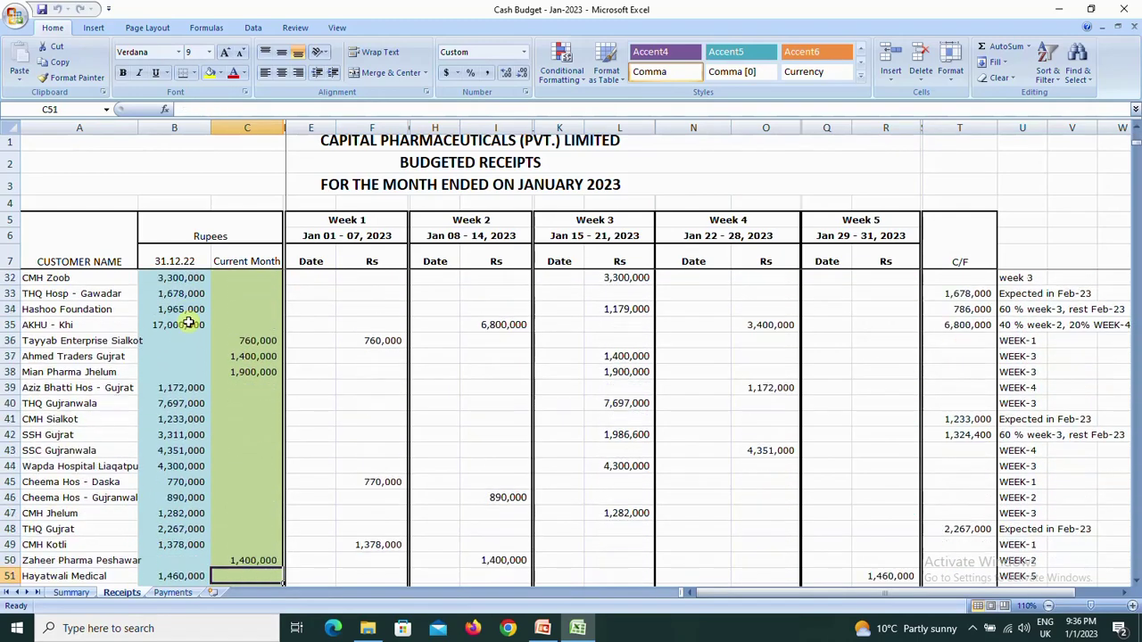
key(Up)
key(Up)
key(Up)
key(Up)
key(Up)
key(Up)
key(Up)
key(Up)
key(Up)
key(Up)
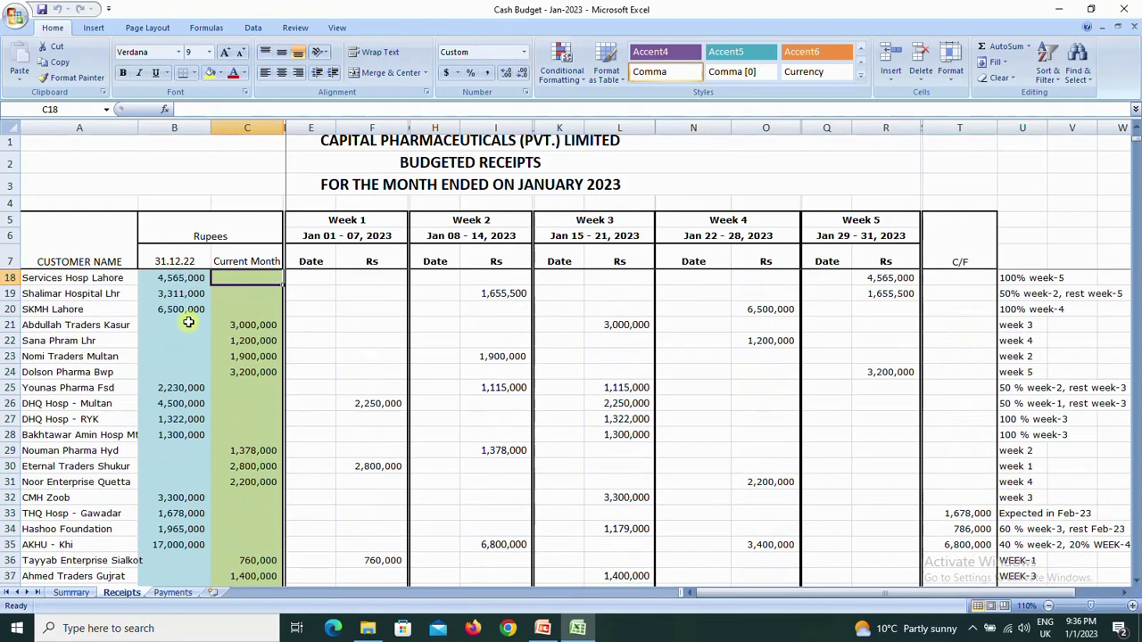
key(Up)
key(Up)
key(Up)
key(Up)
key(Up)
key(Up)
key(Down)
key(Down)
key(Down)
key(Down)
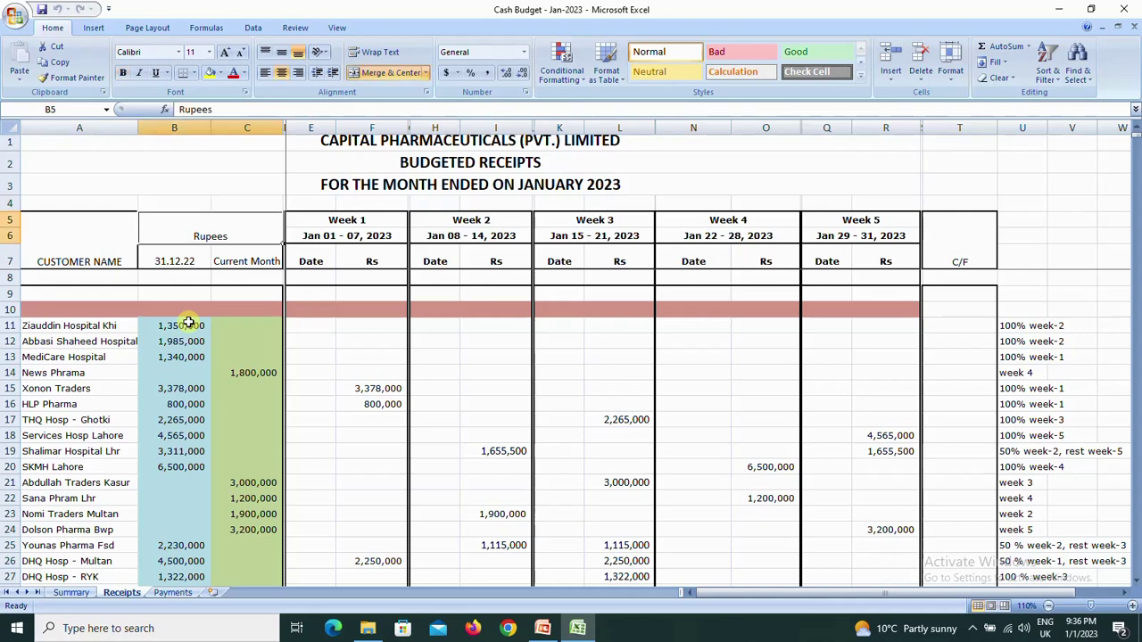
key(Right)
key(Right)
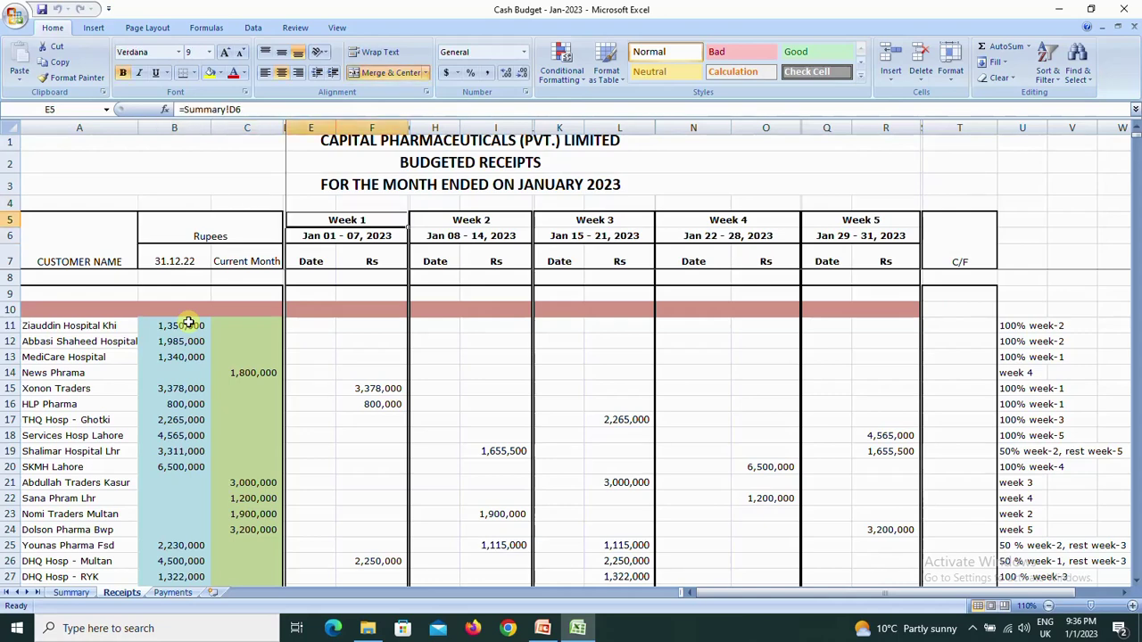
key(Down)
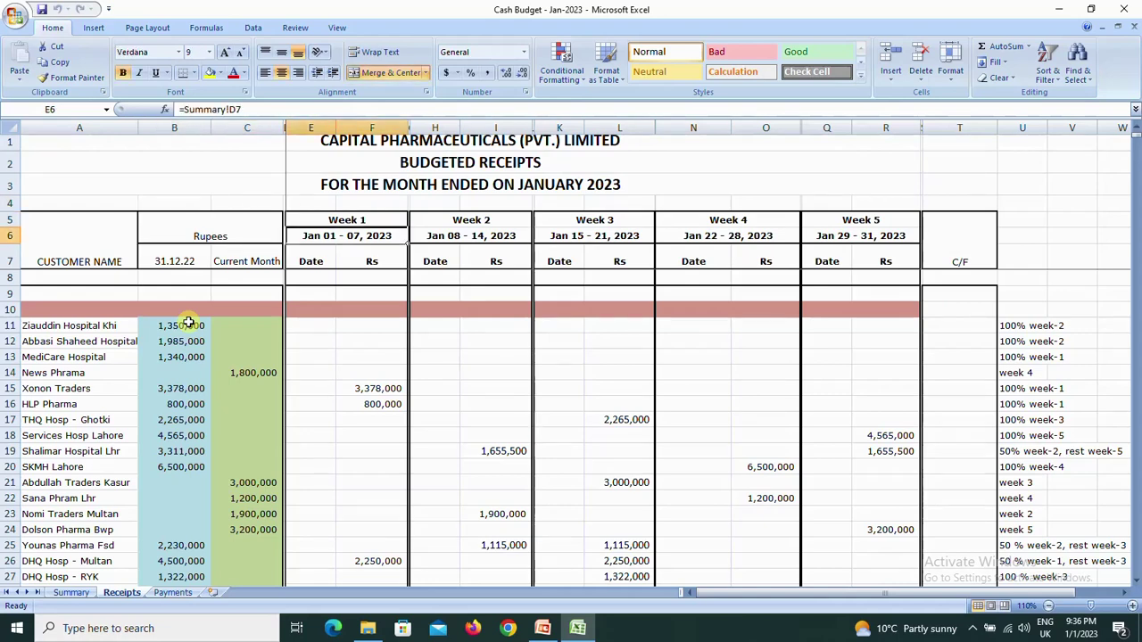
key(Up)
key(Down)
key(Up)
key(Right)
key(Right)
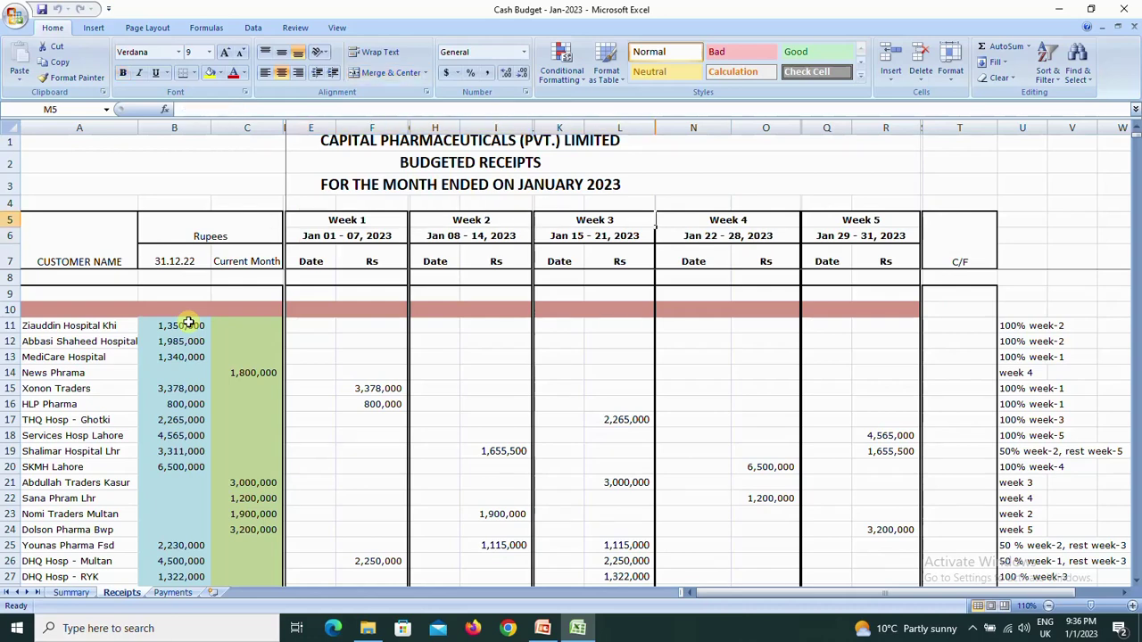
key(Right)
key(Right)
key(Down)
key(Left)
key(Left)
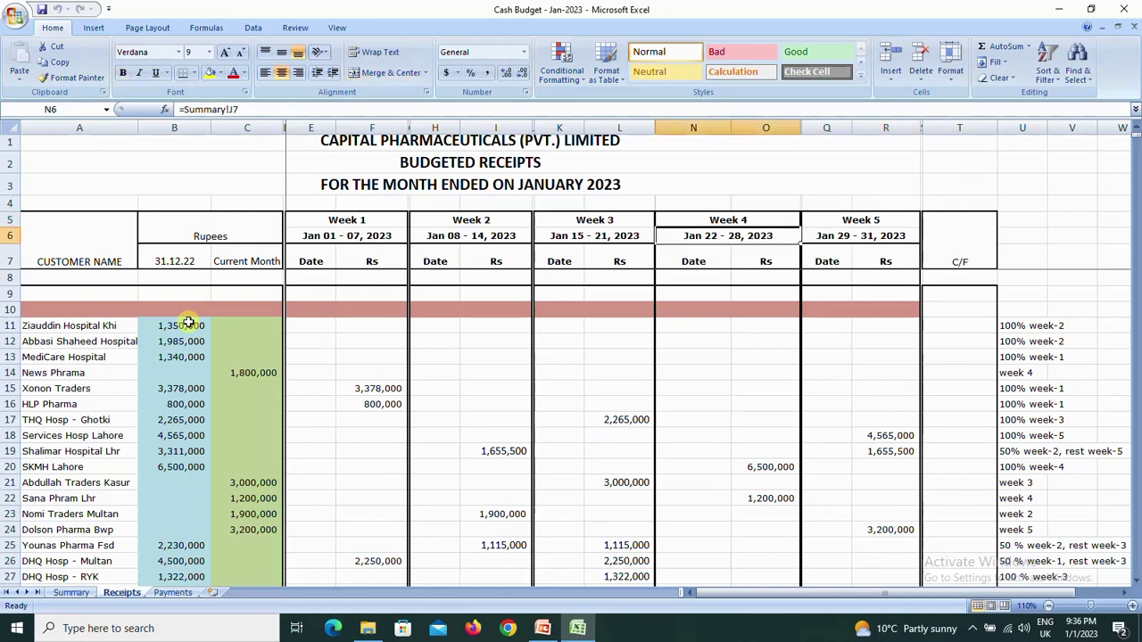
key(Left)
key(Left)
key(Left)
key(Left)
key(Left)
key(Right)
key(Right)
key(Right)
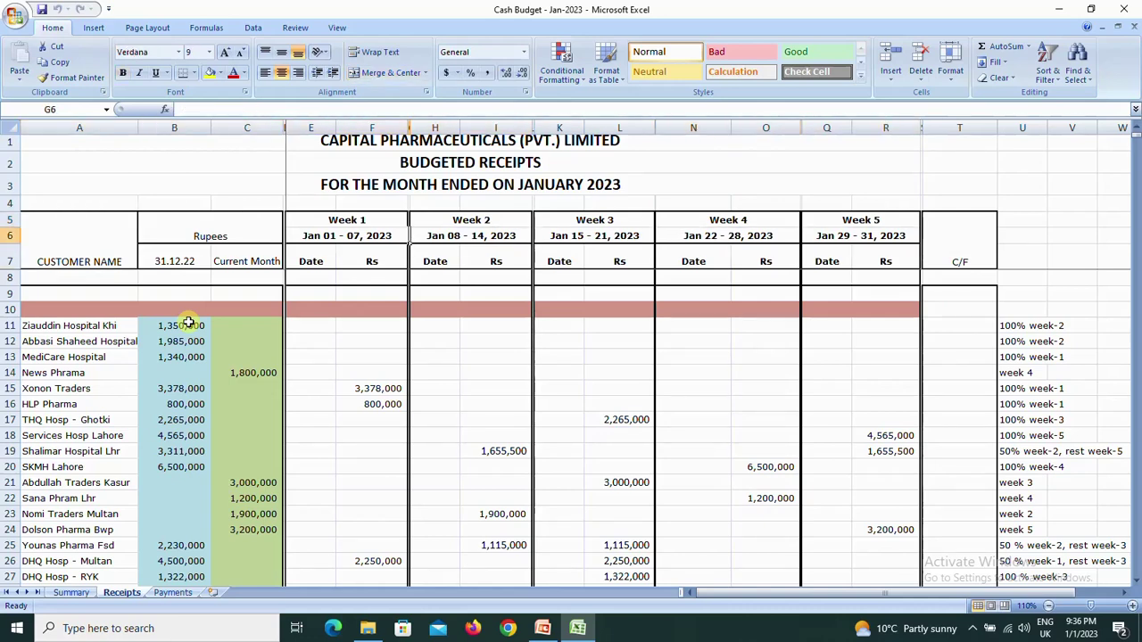
key(Down)
key(Down)
key(Down)
key(Down)
key(Down)
key(Right)
key(Right)
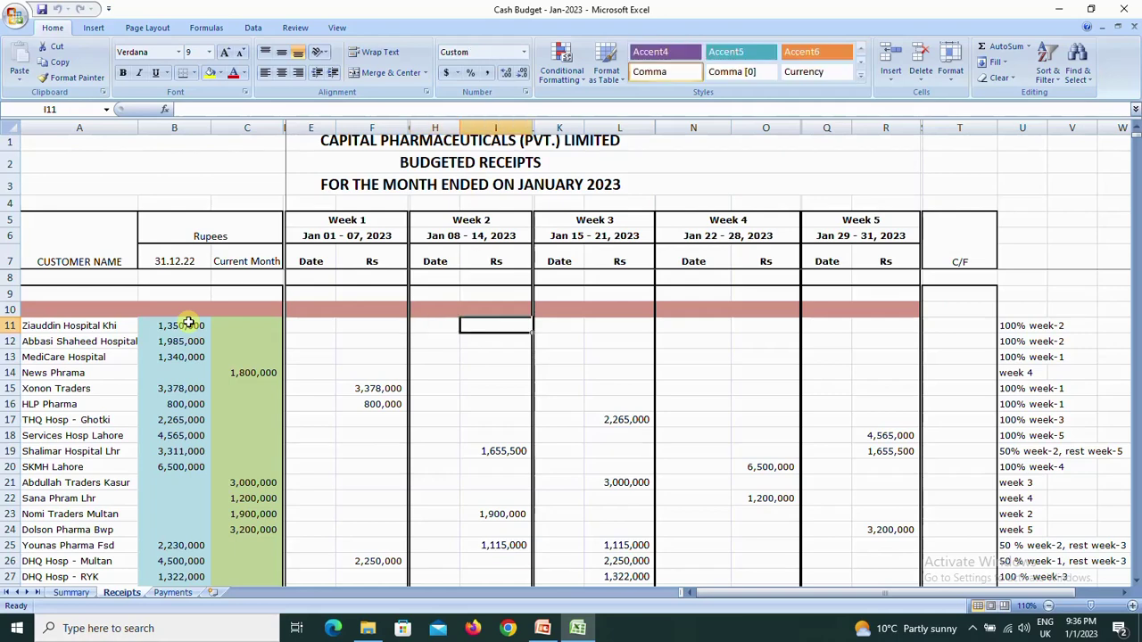
key(Right)
key(Right)
key(Right)
key(Right)
key(Right)
key(Right)
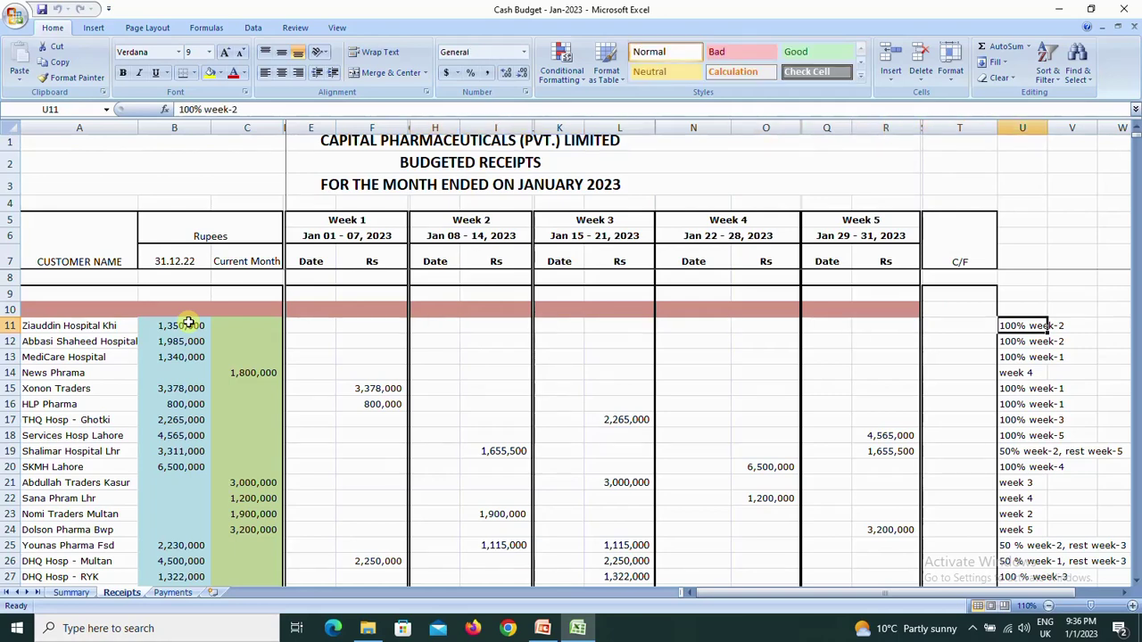
key(Left)
key(Left)
key(Left)
key(Left)
key(Left)
key(Left)
key(Left)
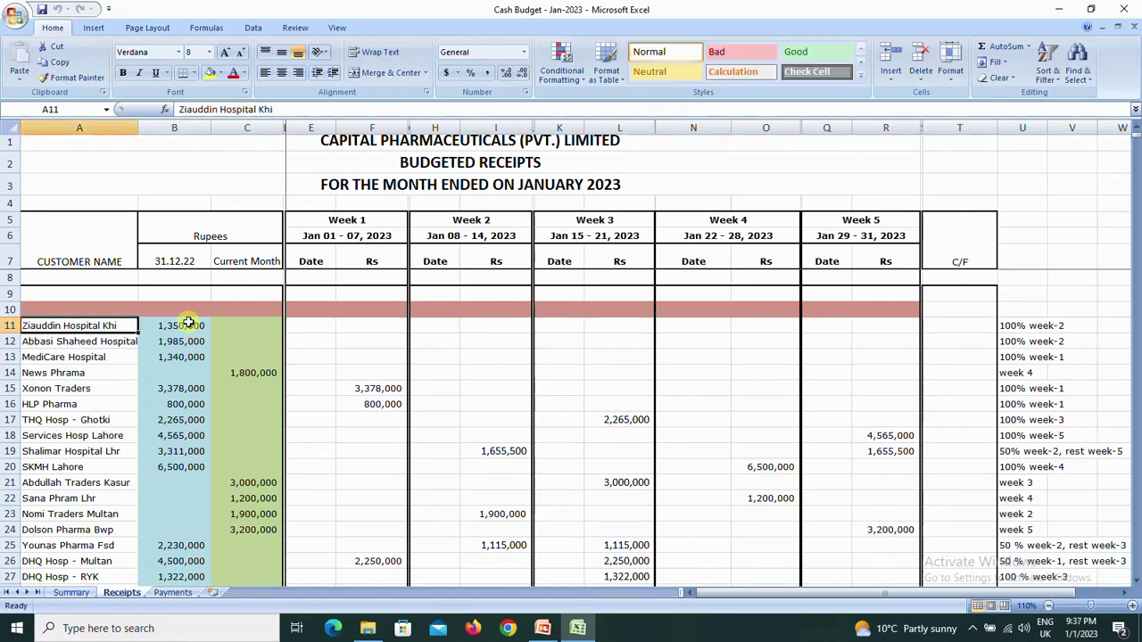
key(Right)
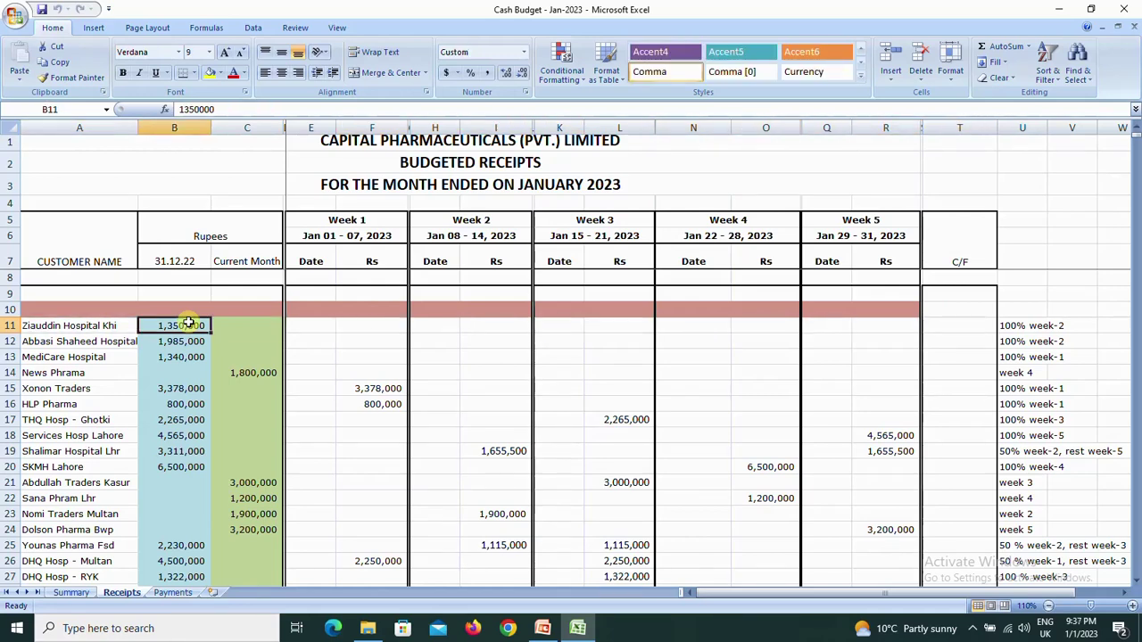
key(Right)
key(Right)
key(Right)
key(Right)
key(Right)
key(Right)
key(Right)
key(Right)
key(Right)
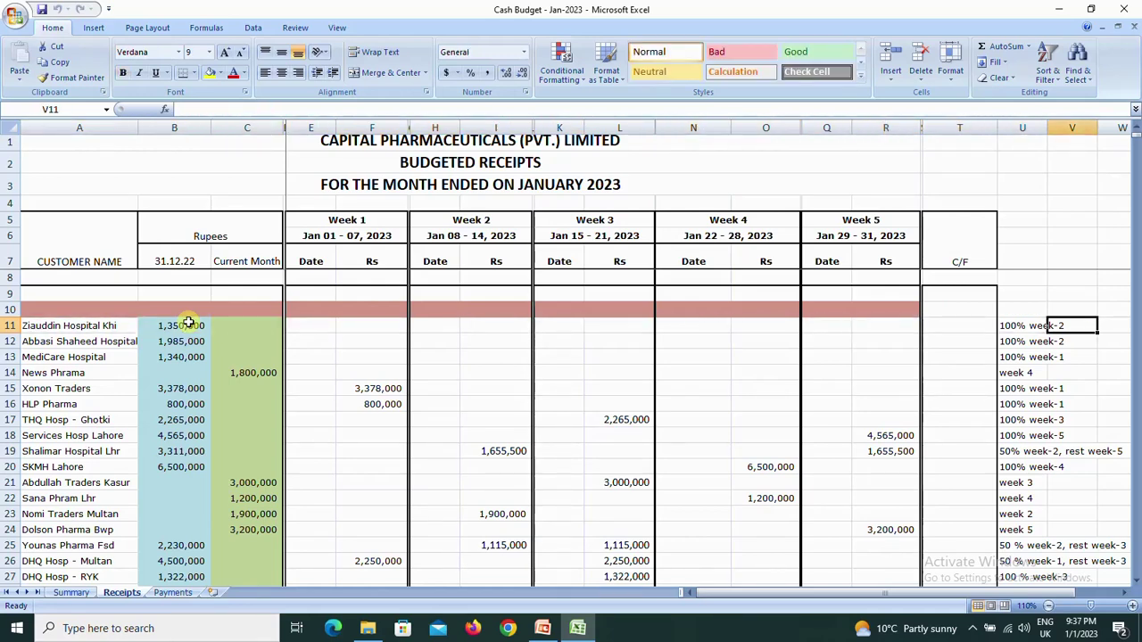
key(Left)
key(Right)
key(Left)
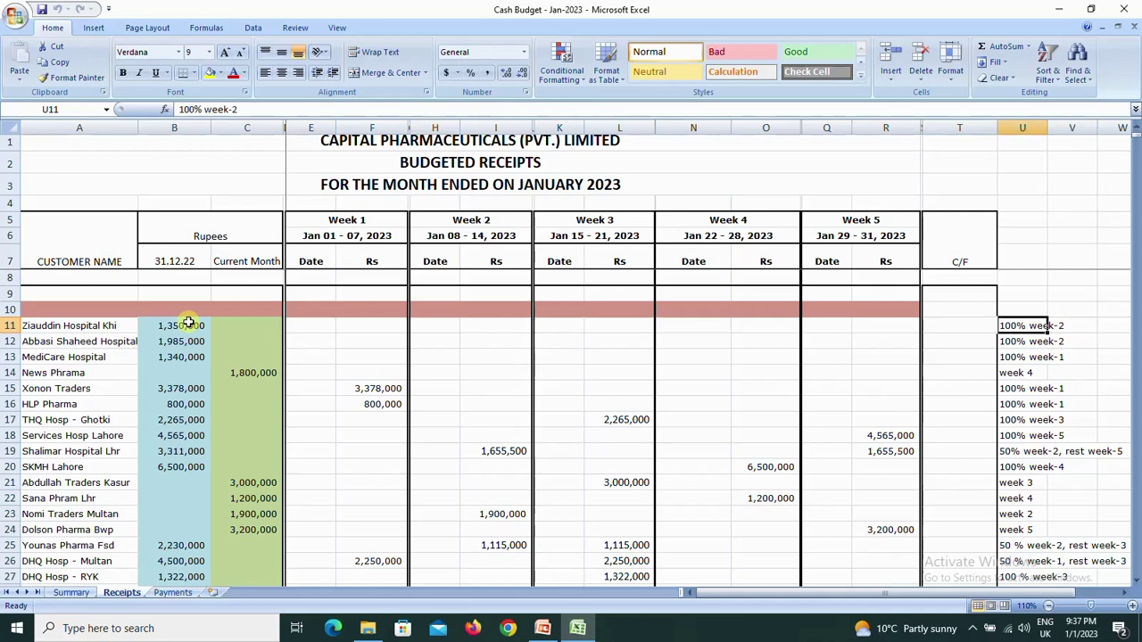
key(Left)
key(Left)
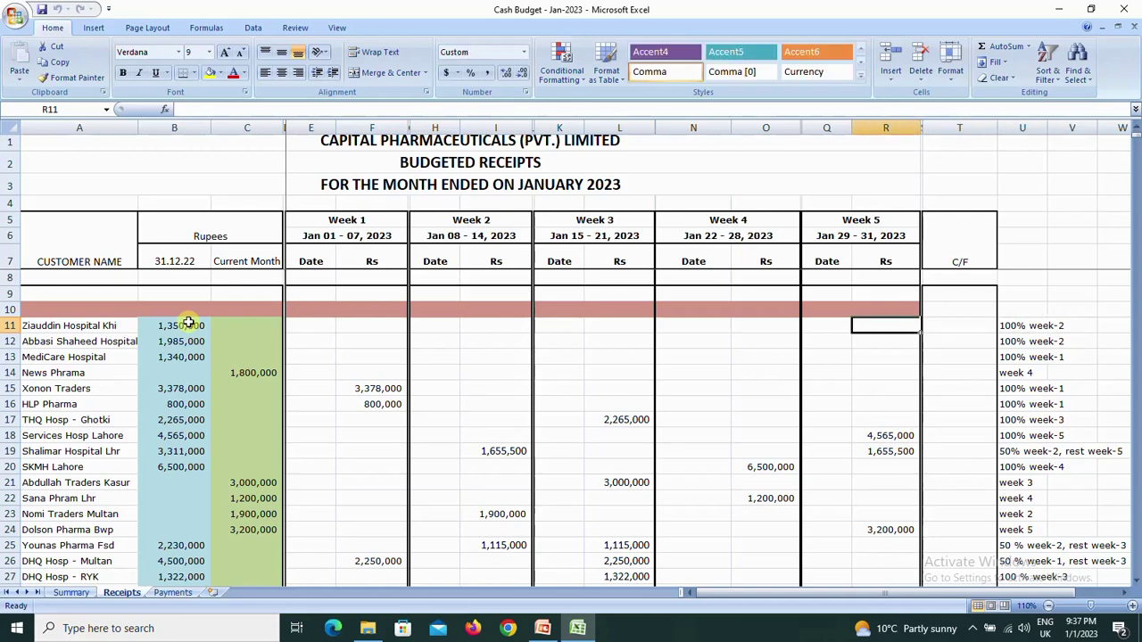
key(Left)
key(Left)
key(Left)
key(Left)
key(Right)
key(Right)
key(Right)
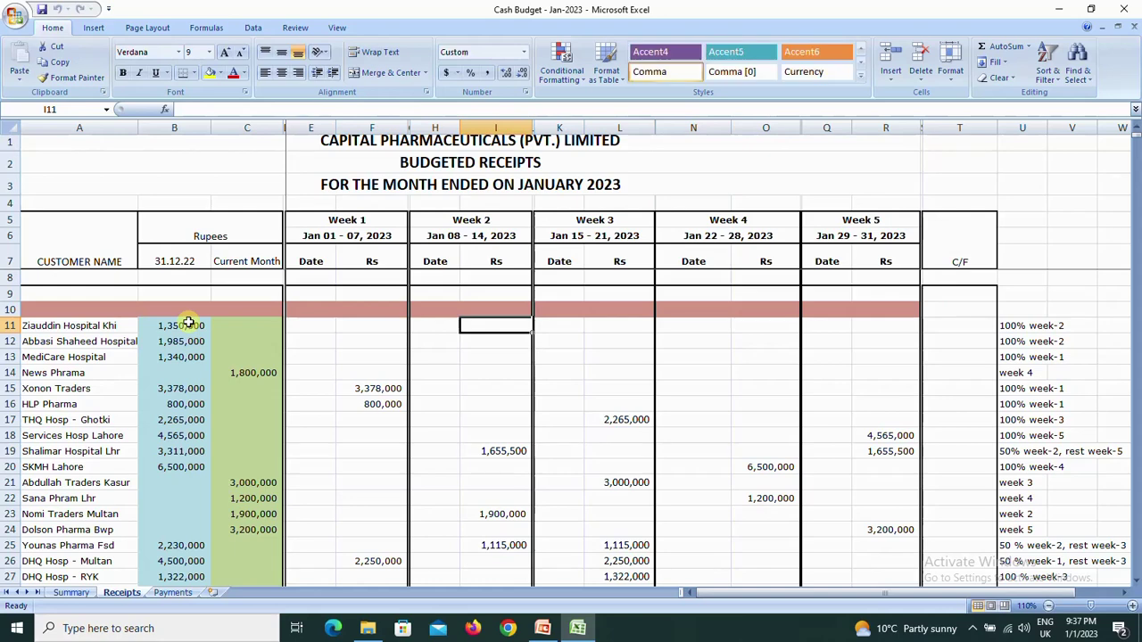
Link Week 2 receipts to opening balances: =B11 in I11 and =B12 in I12 (1,985,000).
text(=)
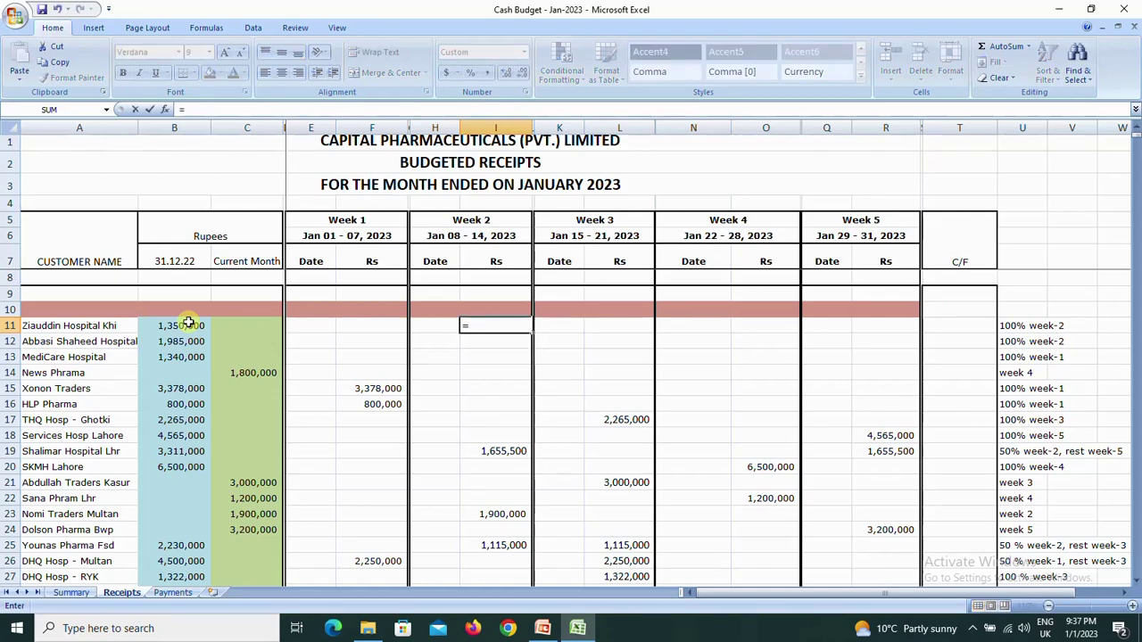
key(Left)
click(189, 325)
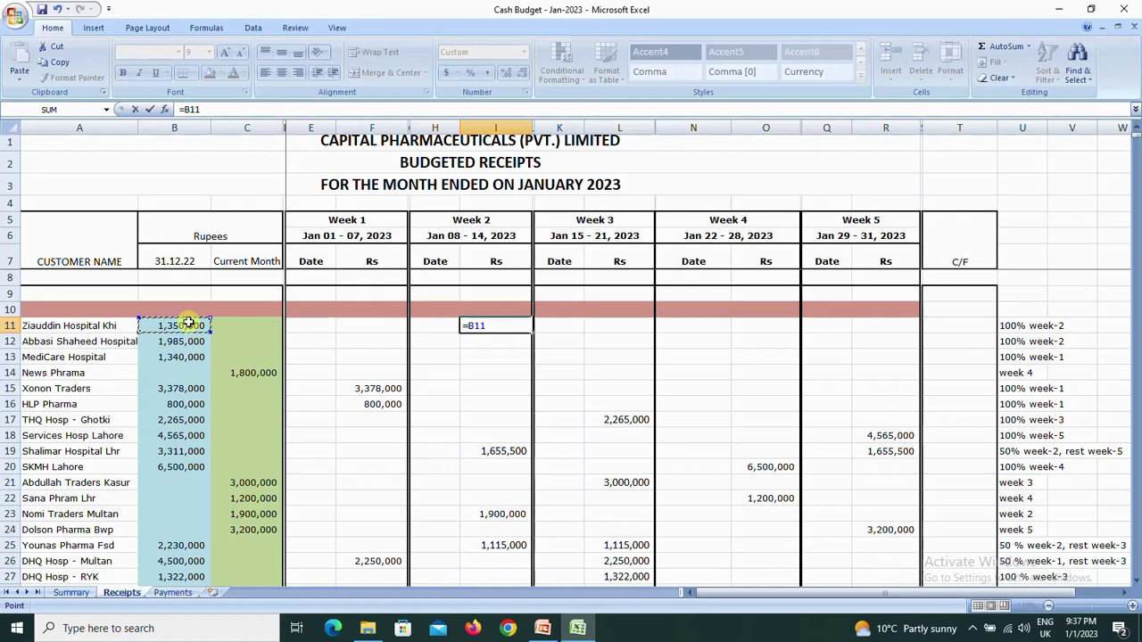
key(Return)
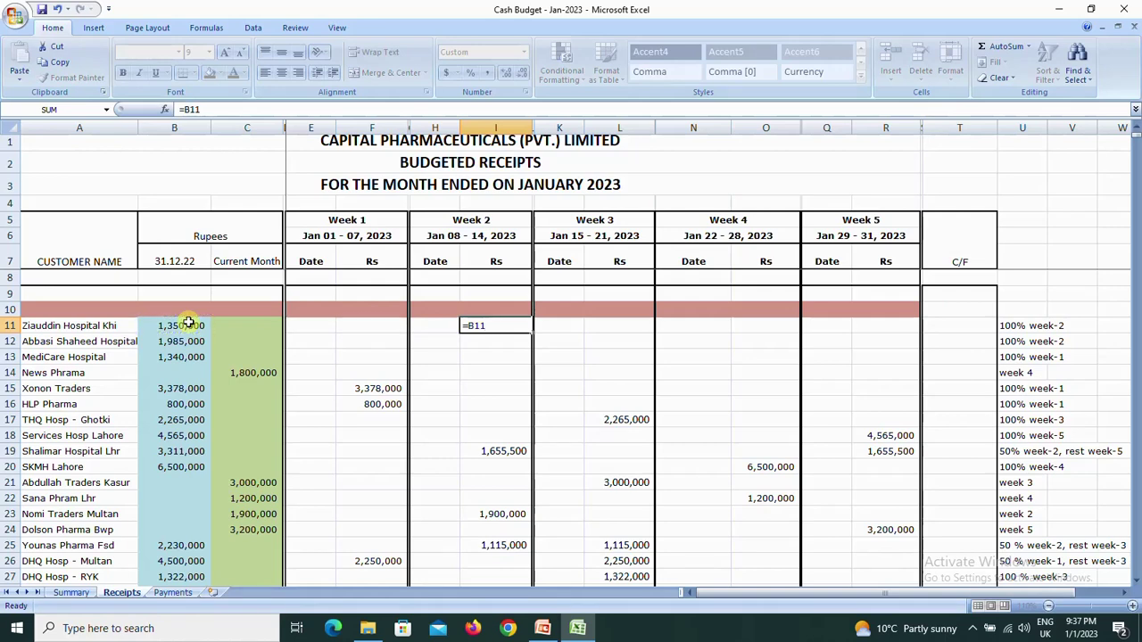
key(Up)
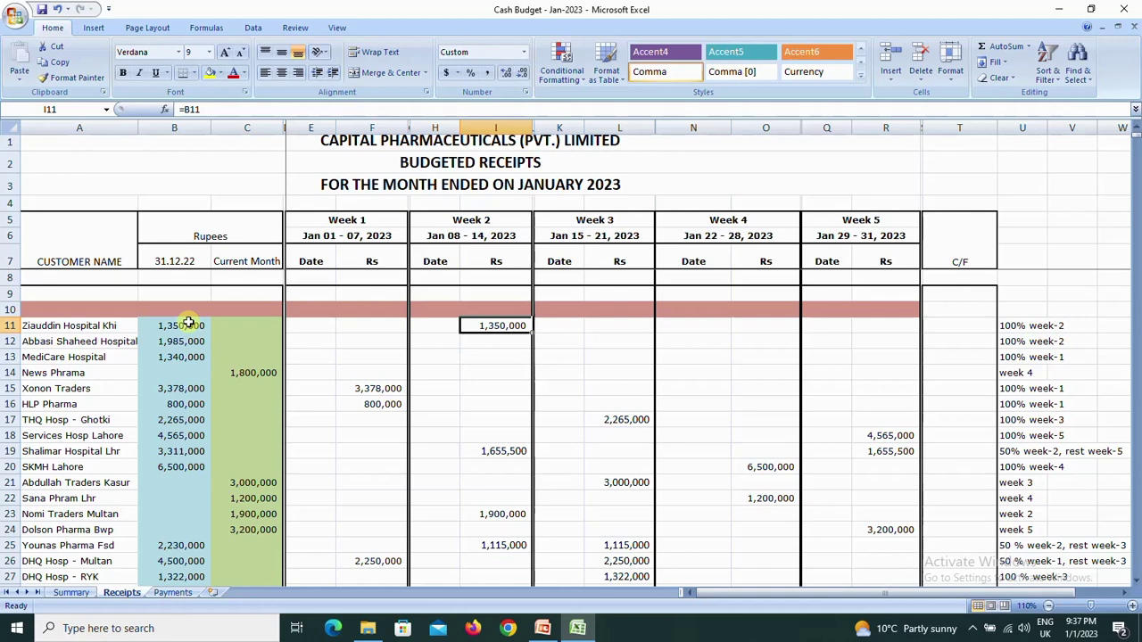
key(Down)
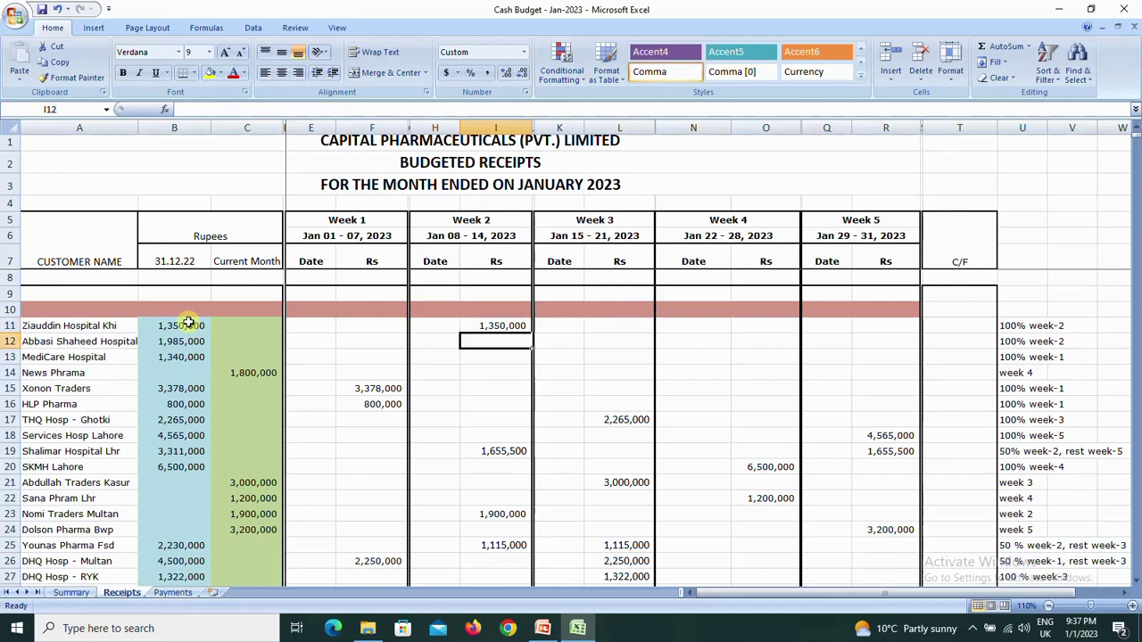
key(Home)
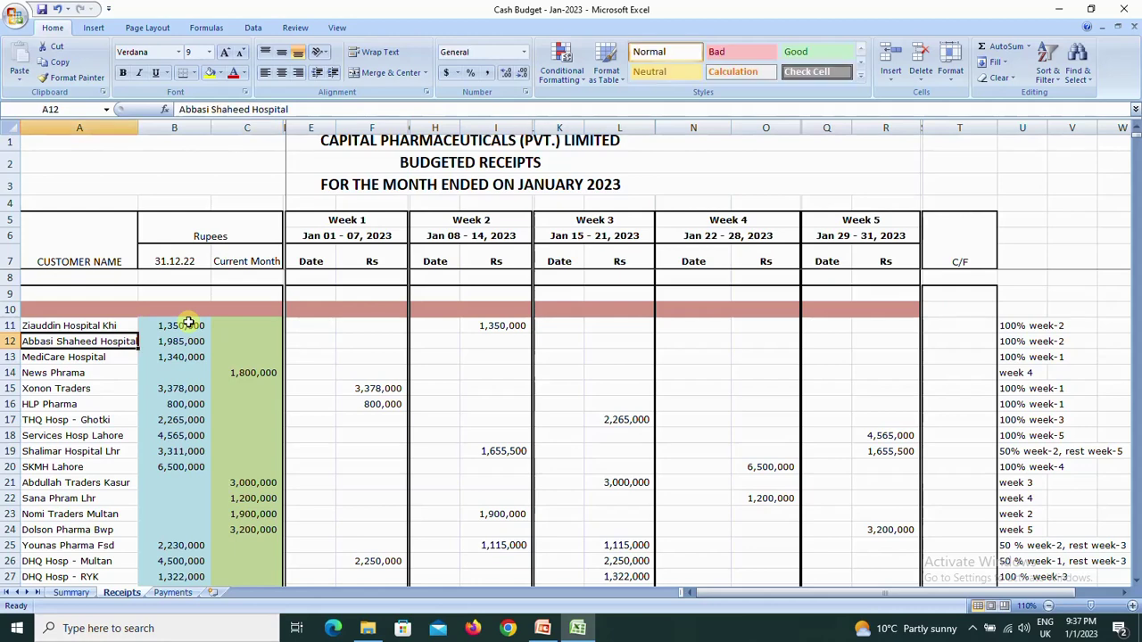
key(Right)
key(Right)
key(Right)
key(Right)
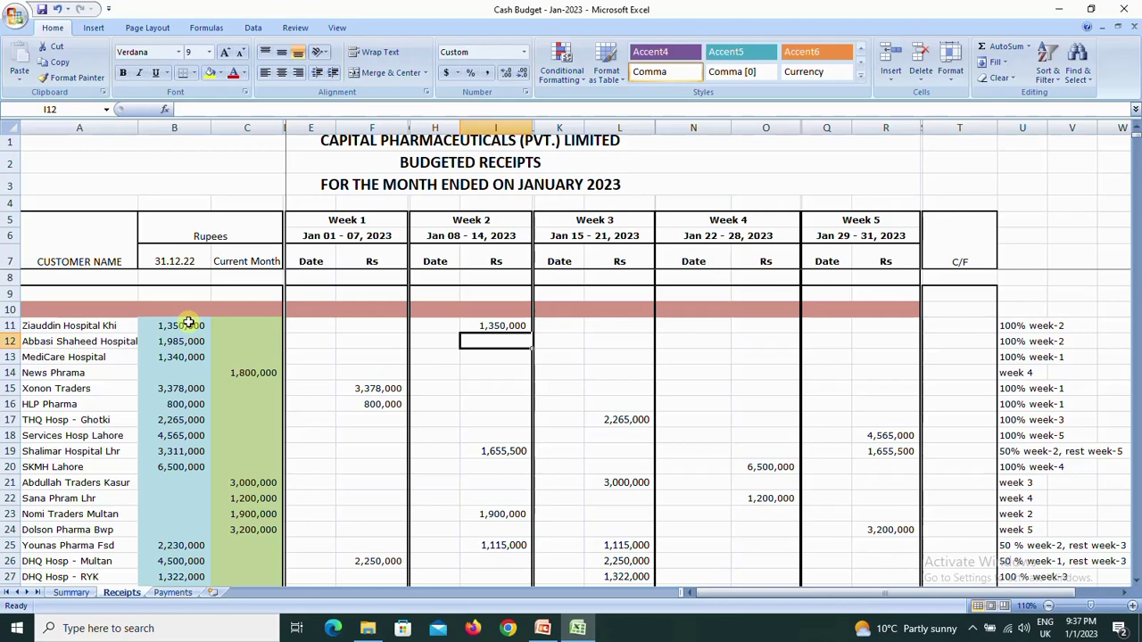
text(=)
key(Left)
key(Left)
key(Left)
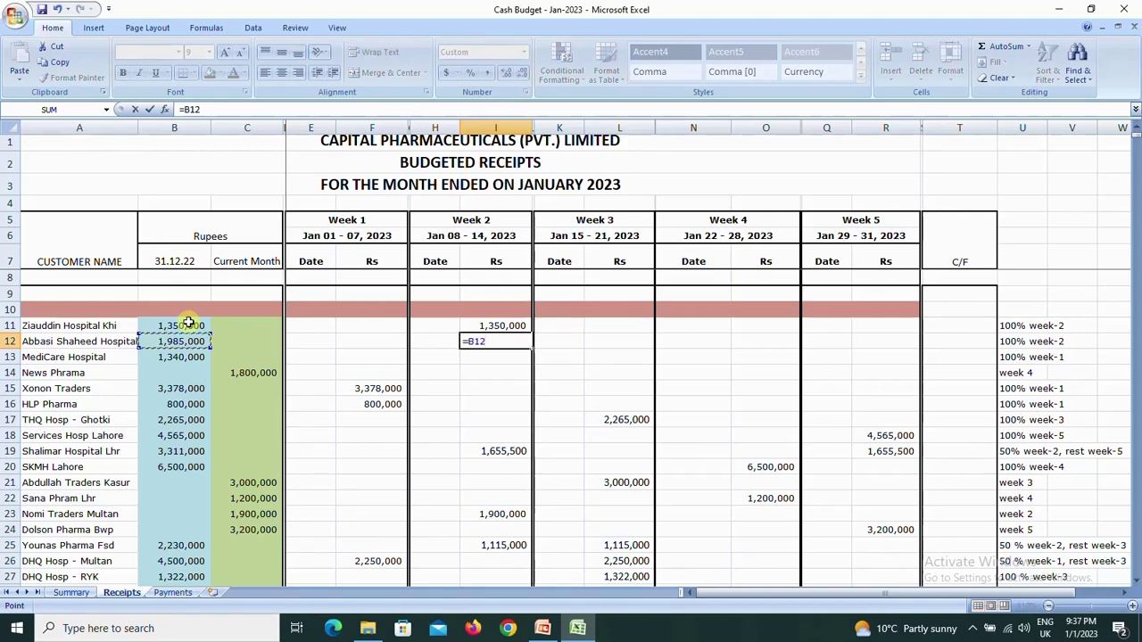
key(Return)
key(Up)
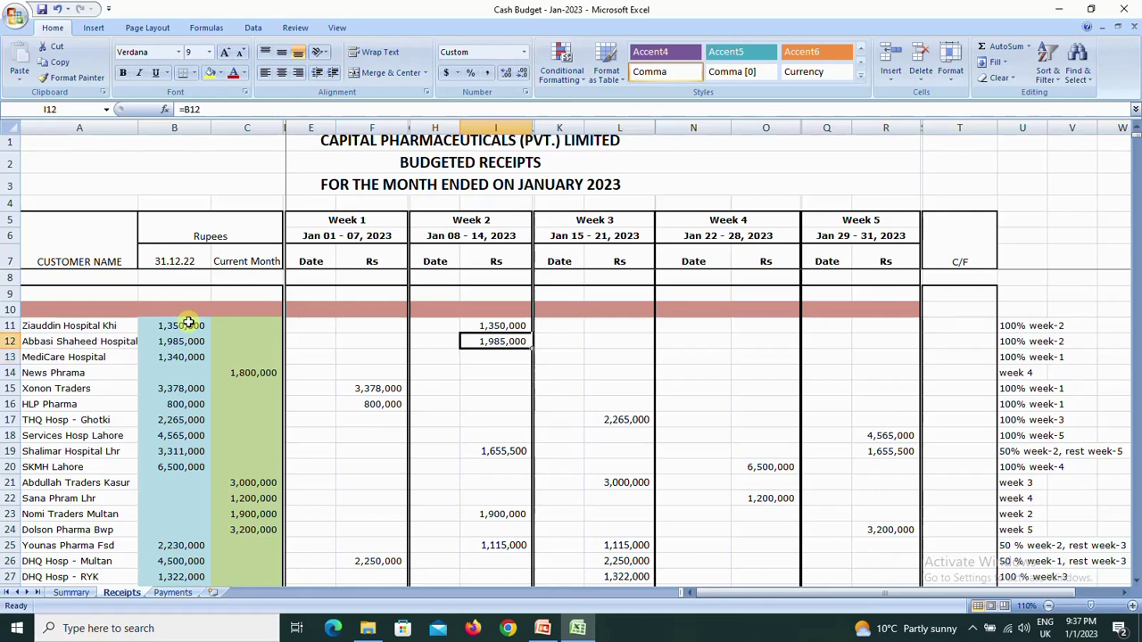
Enter =B13 in F13 so MediCare's 1,340,000 balance lands in Week 1.
key(Down)
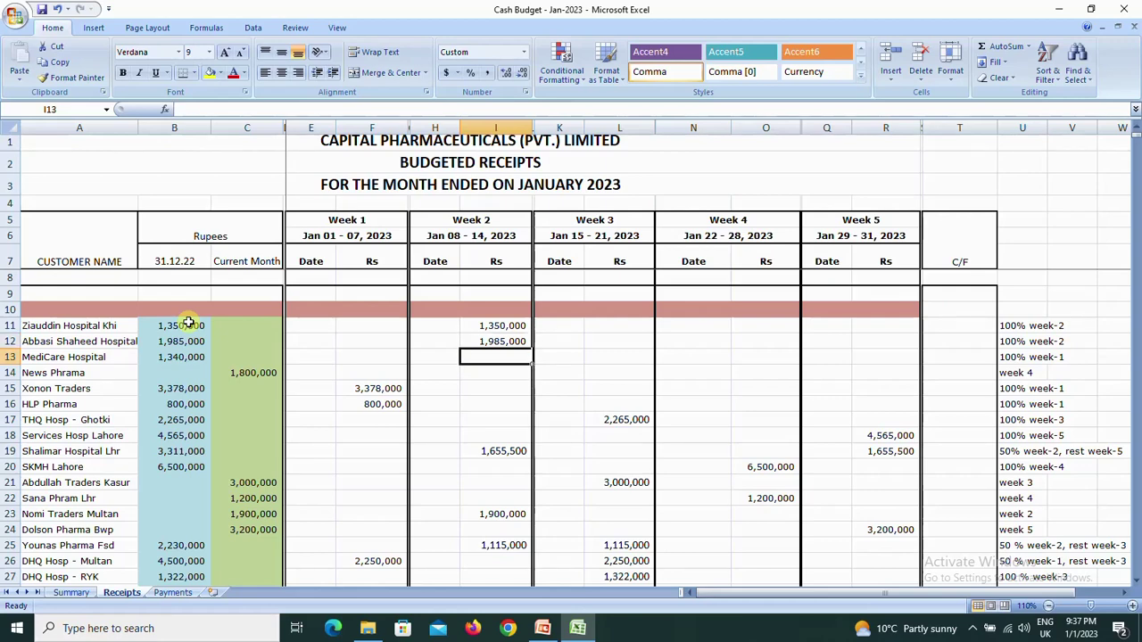
key(Left)
key(Left)
key(Left)
key(Left)
key(Left)
key(Left)
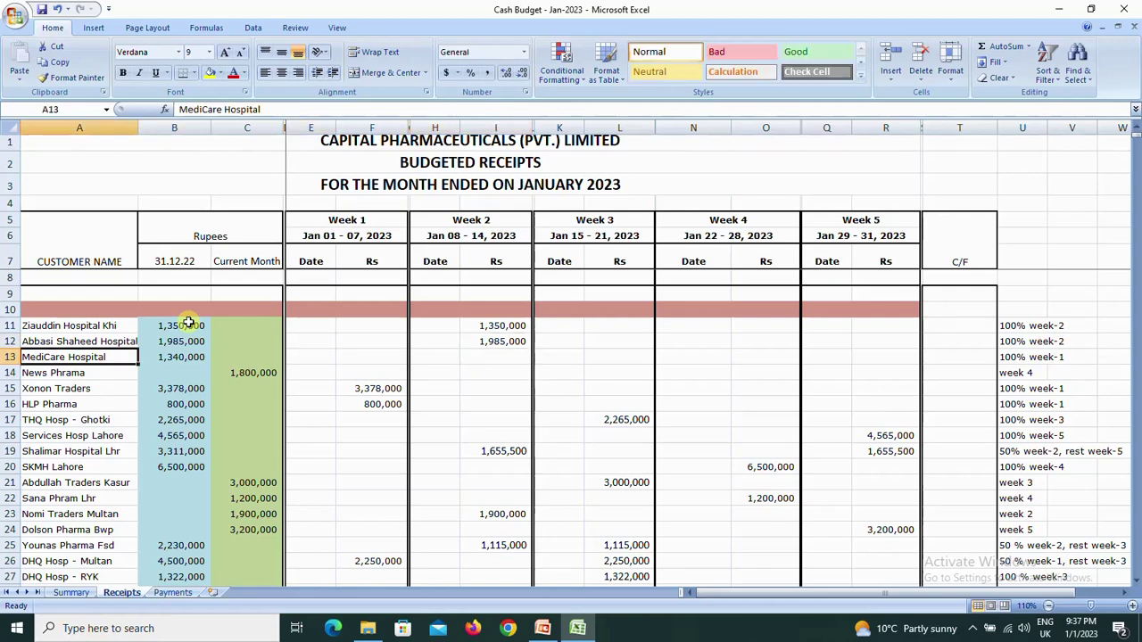
key(Right)
key(Right)
key(Right)
key(Right)
key(Right)
key(Right)
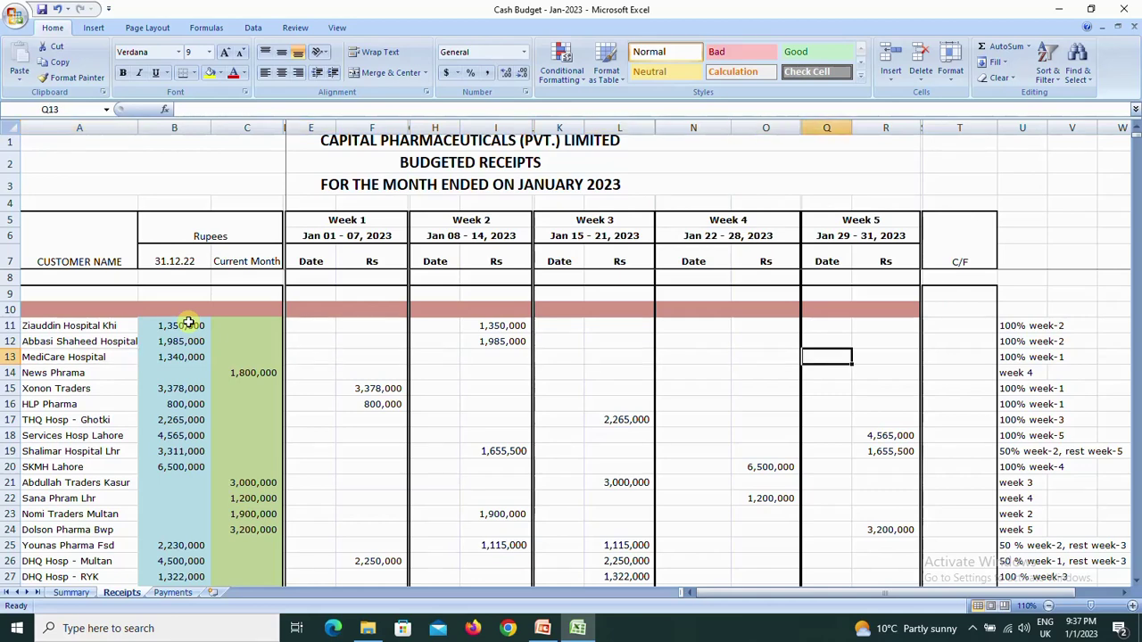
key(Right)
key(Right)
key(Right)
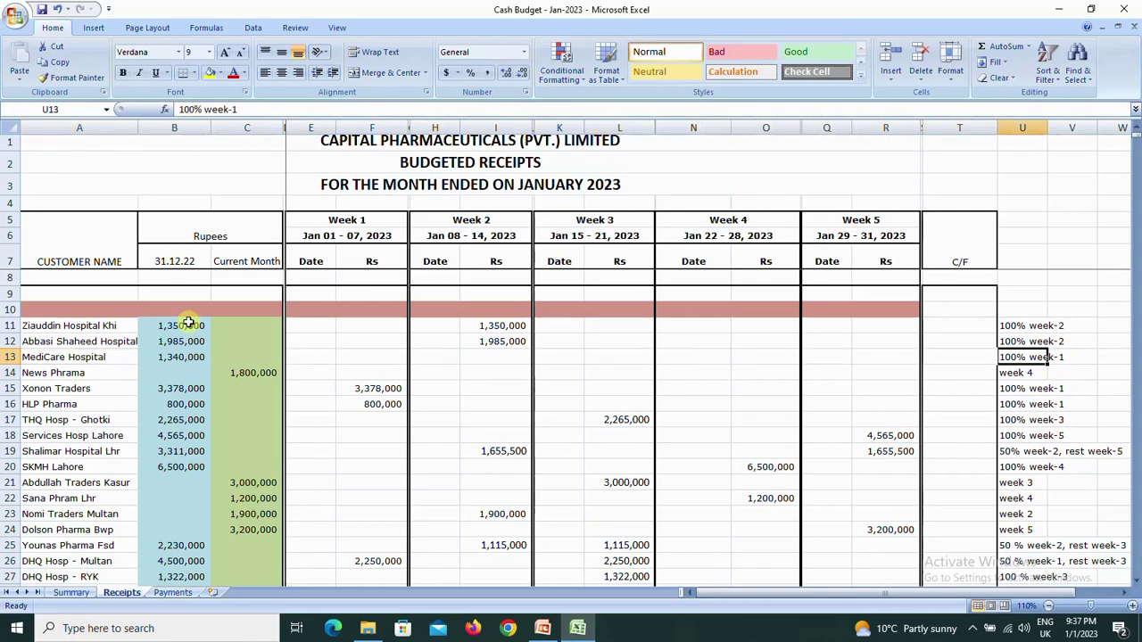
key(Left)
key(Left)
key(Left)
key(Left)
key(Left)
key(Left)
key(Left)
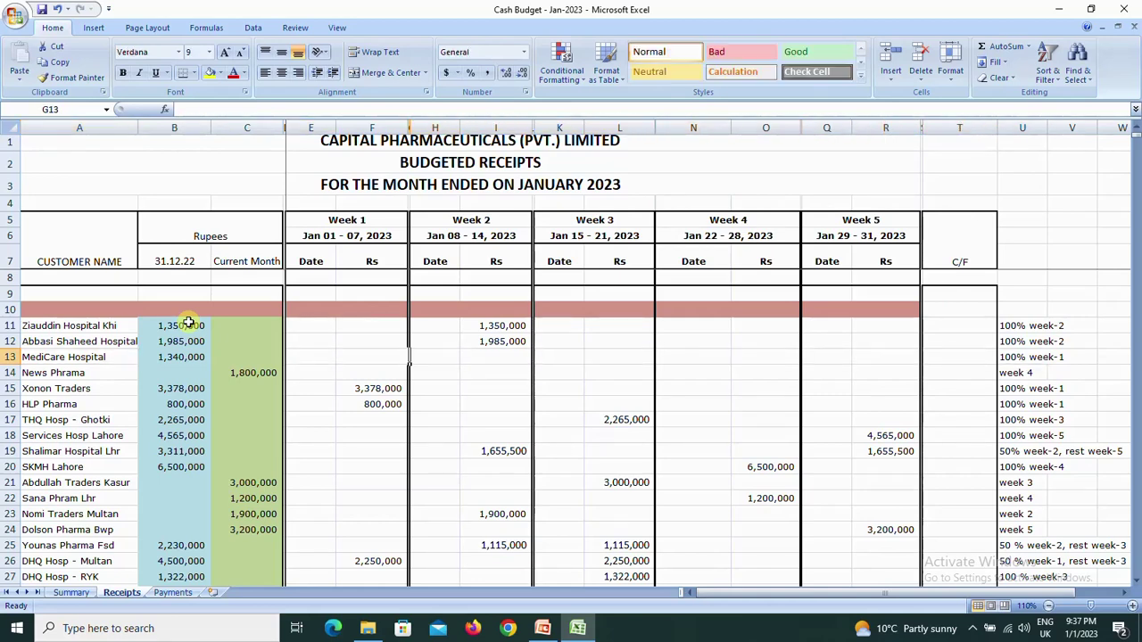
key(Left)
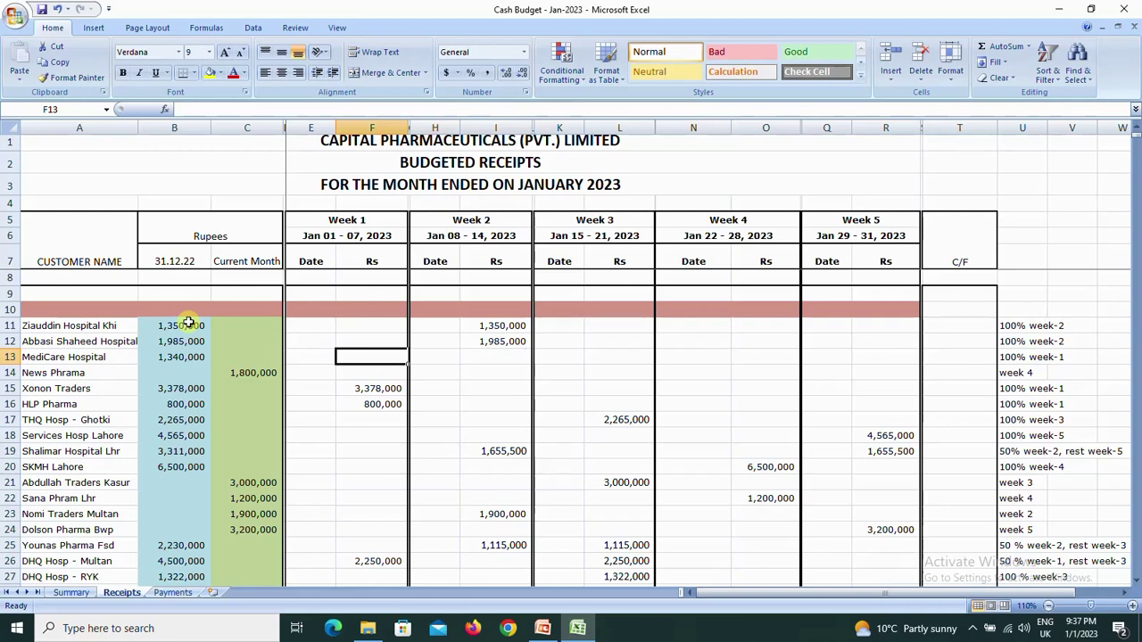
text(=)
key(Left)
key(Left)
key(Left)
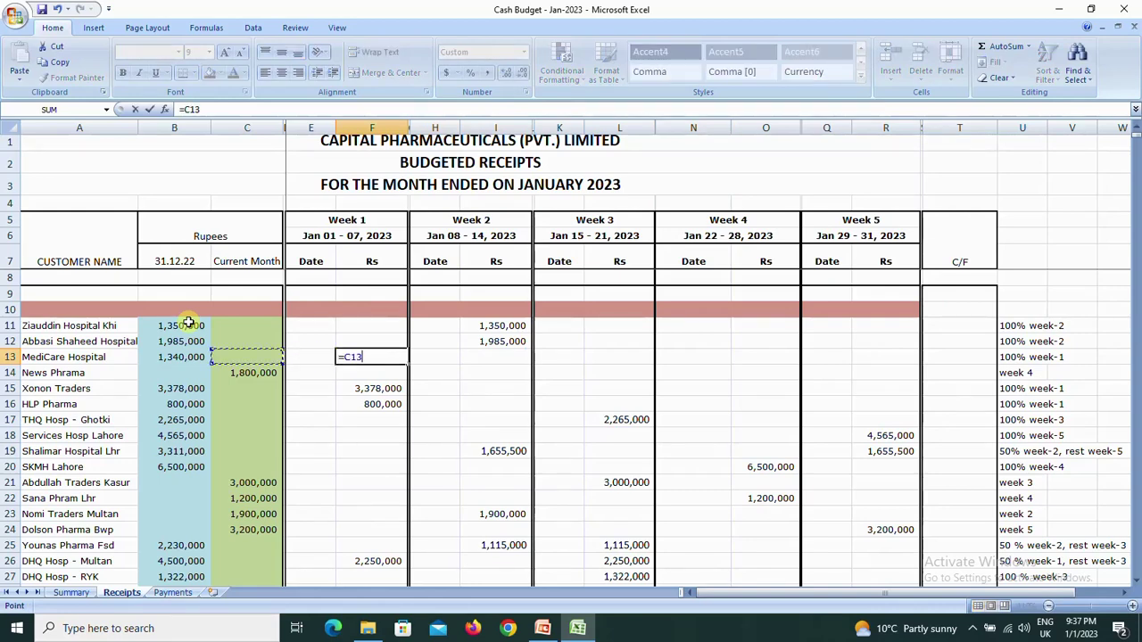
key(Left)
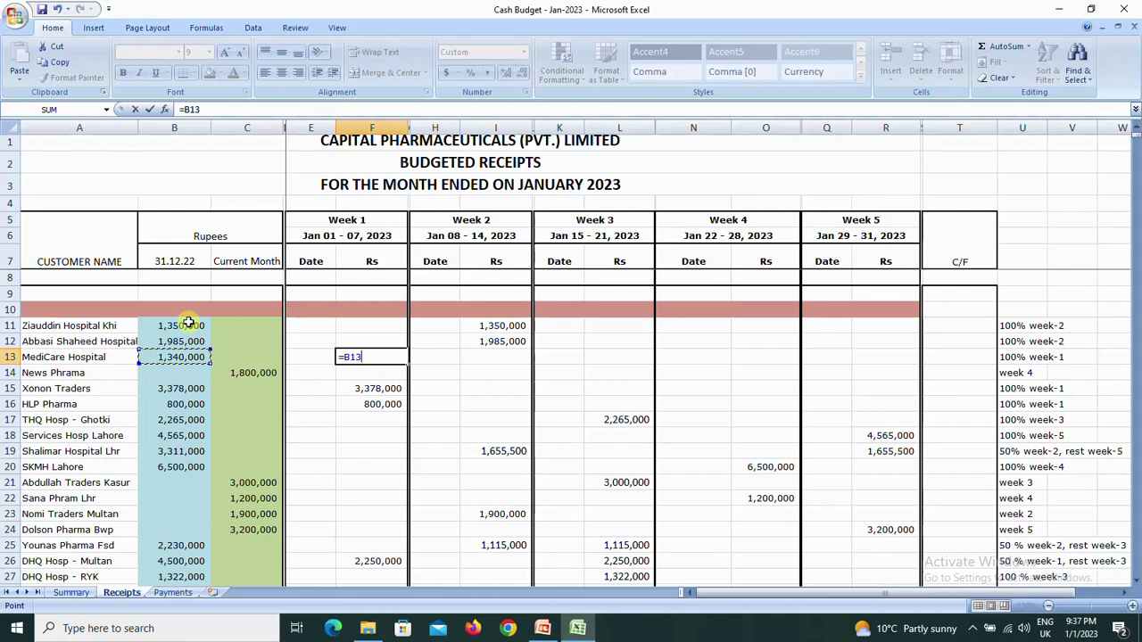
key(Return)
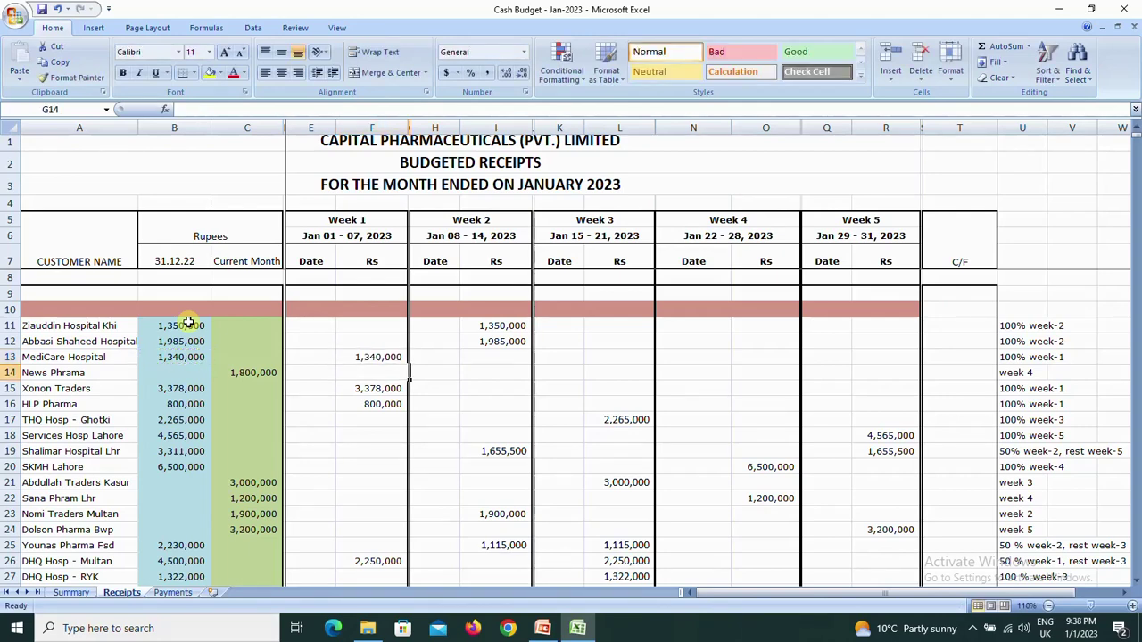
Enter =C14 in O14 so News Phrama's 1,800,000 current-month amount appears under Week 4.
key(Home)
key(Right)
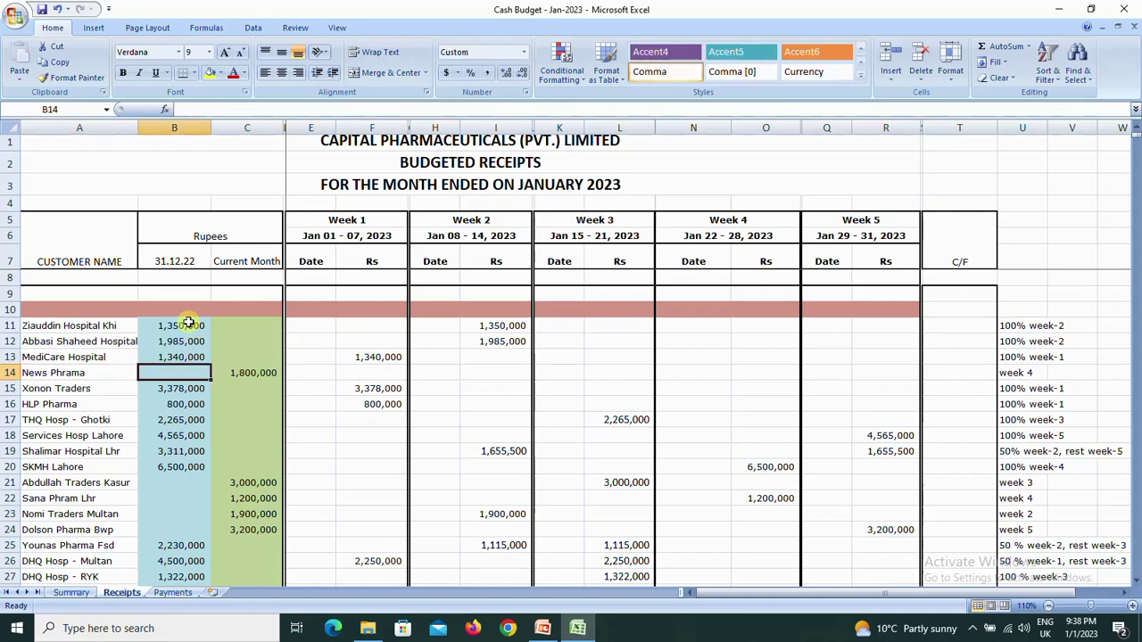
key(Right)
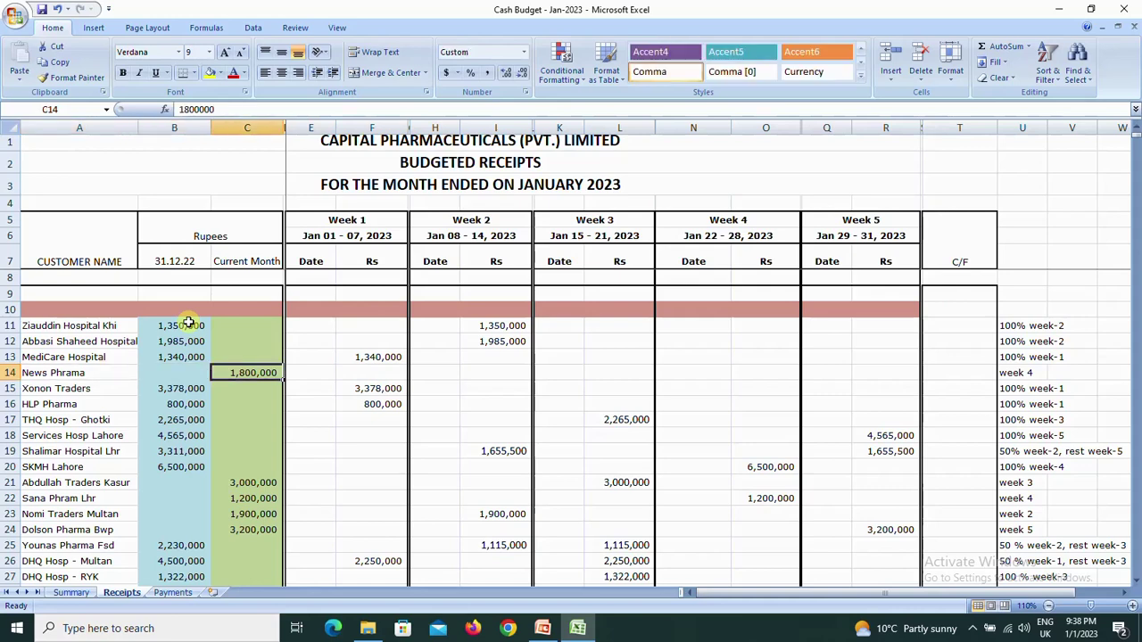
key(Right)
key(Right)
key(Right)
key(Right)
key(Right)
key(Right)
key(Right)
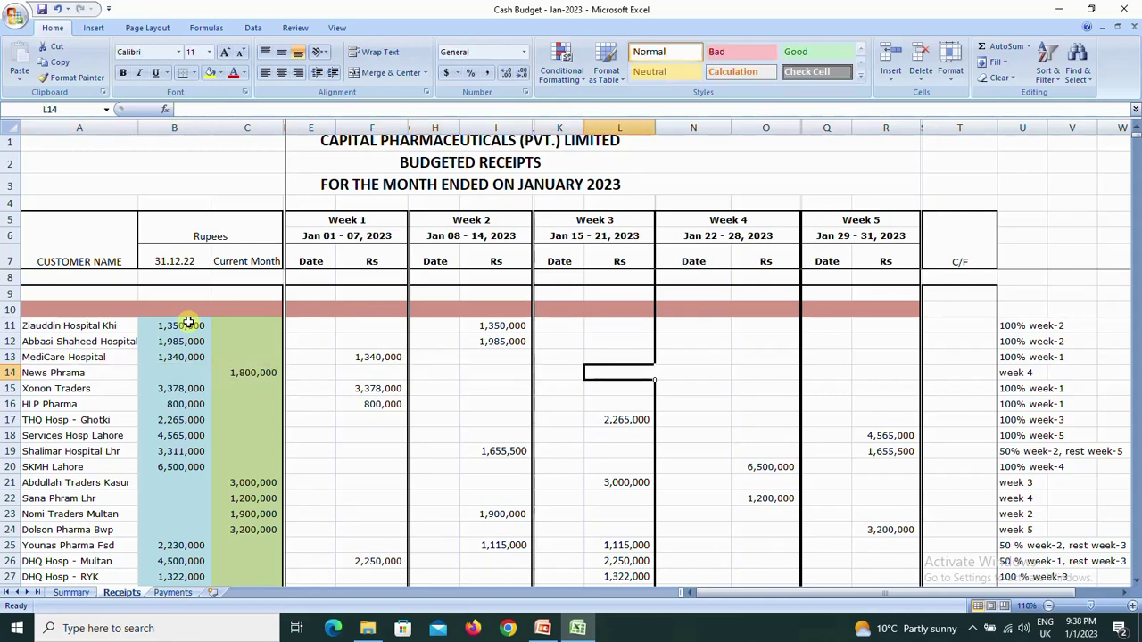
key(Right)
key(Right)
key(Right)
key(Right)
key(Right)
key(Left)
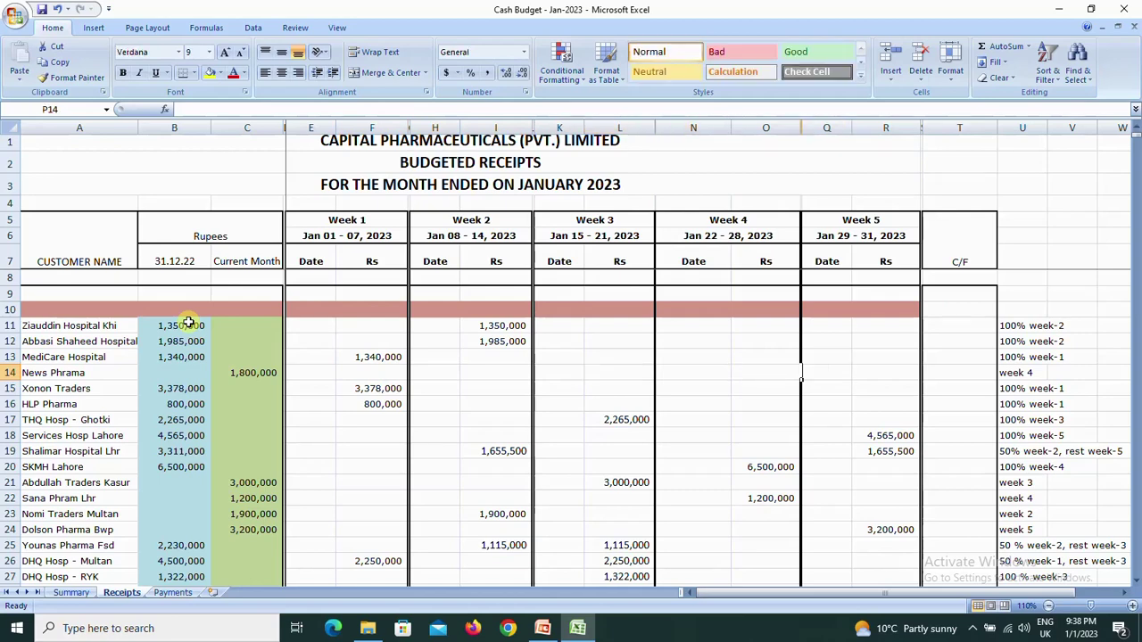
text(=)
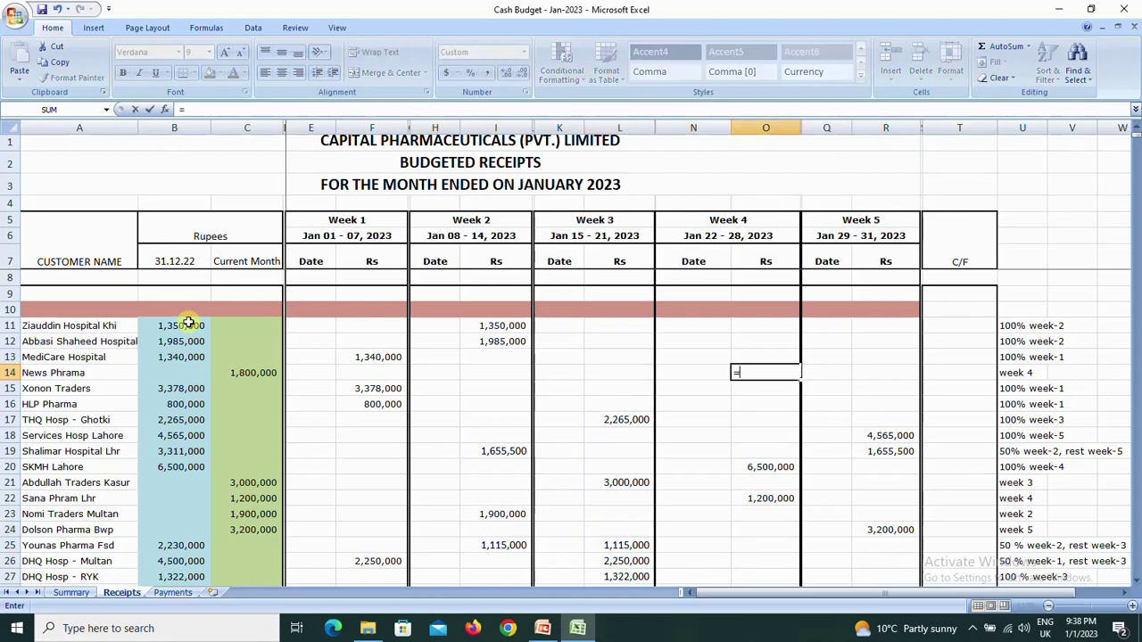
key(Left)
key(Left)
key(Left)
key(Left)
key(Left)
key(Left)
key(Left)
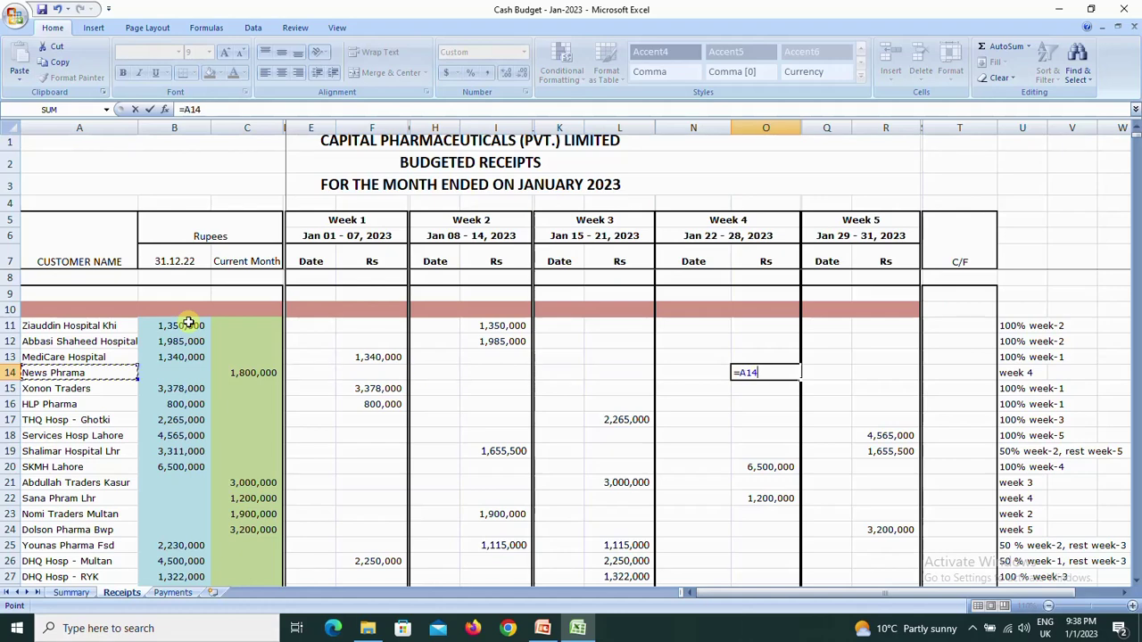
key(Right)
key(Right)
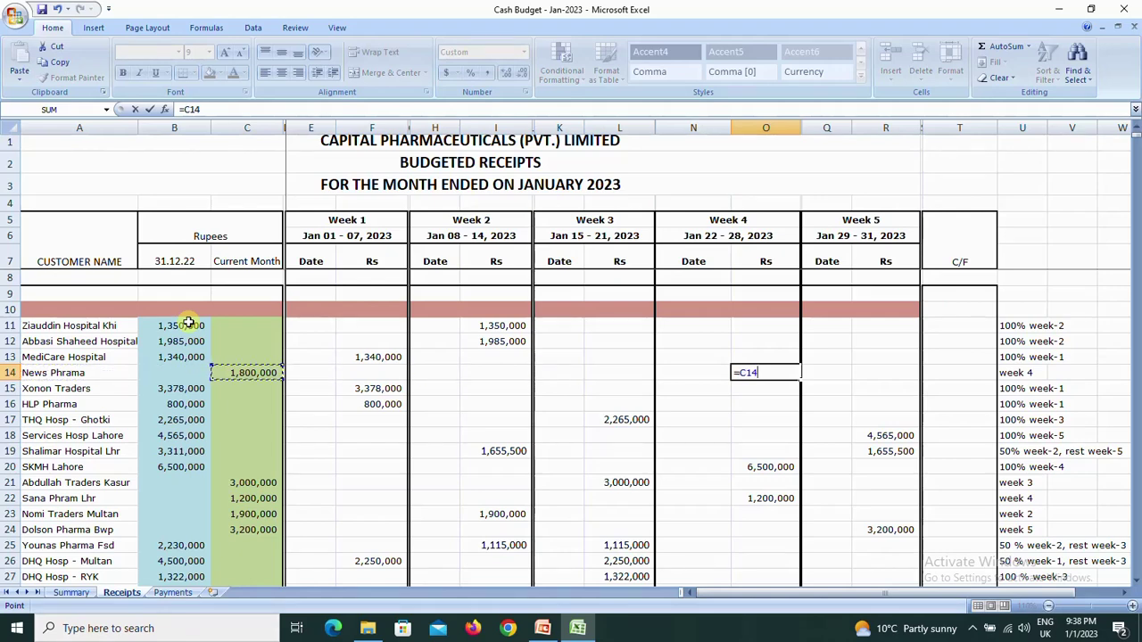
key(Return)
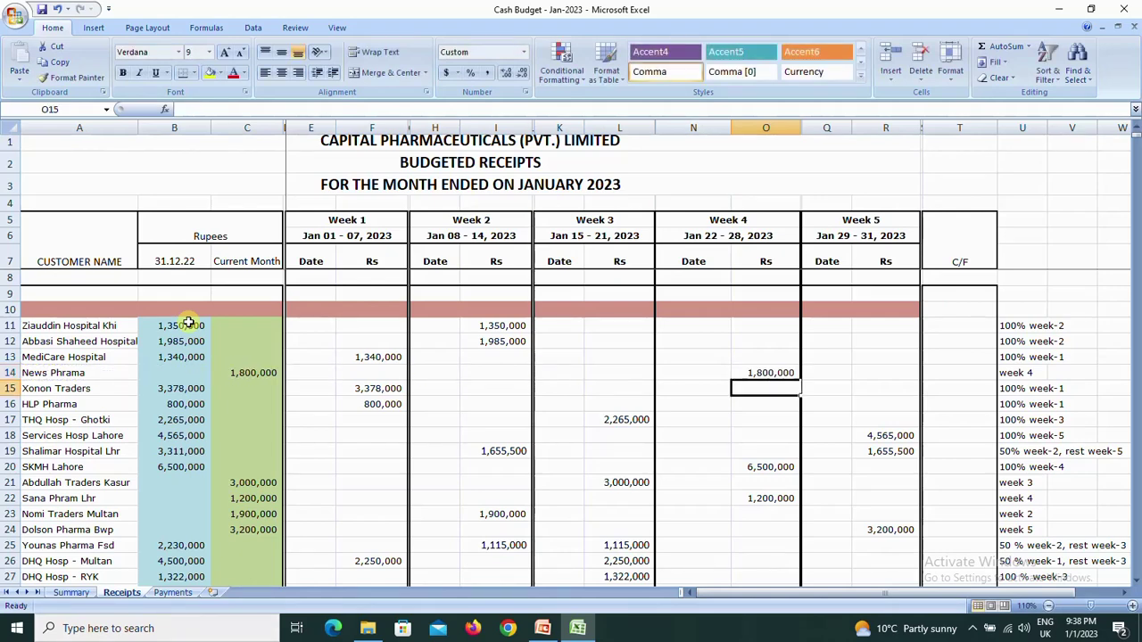
key(Up)
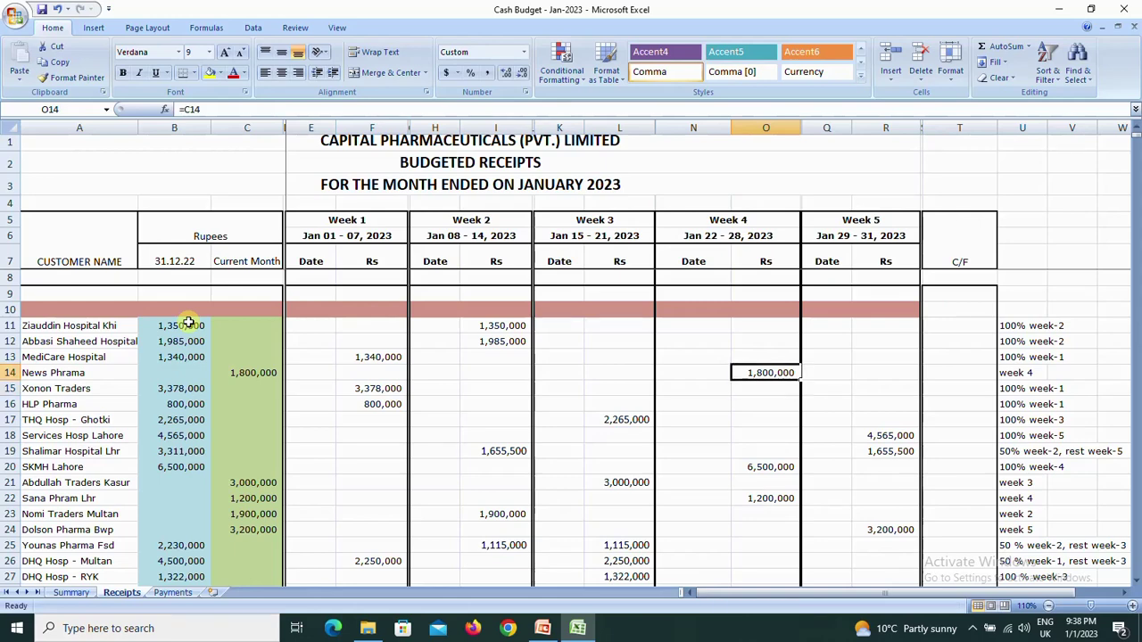
key(Down)
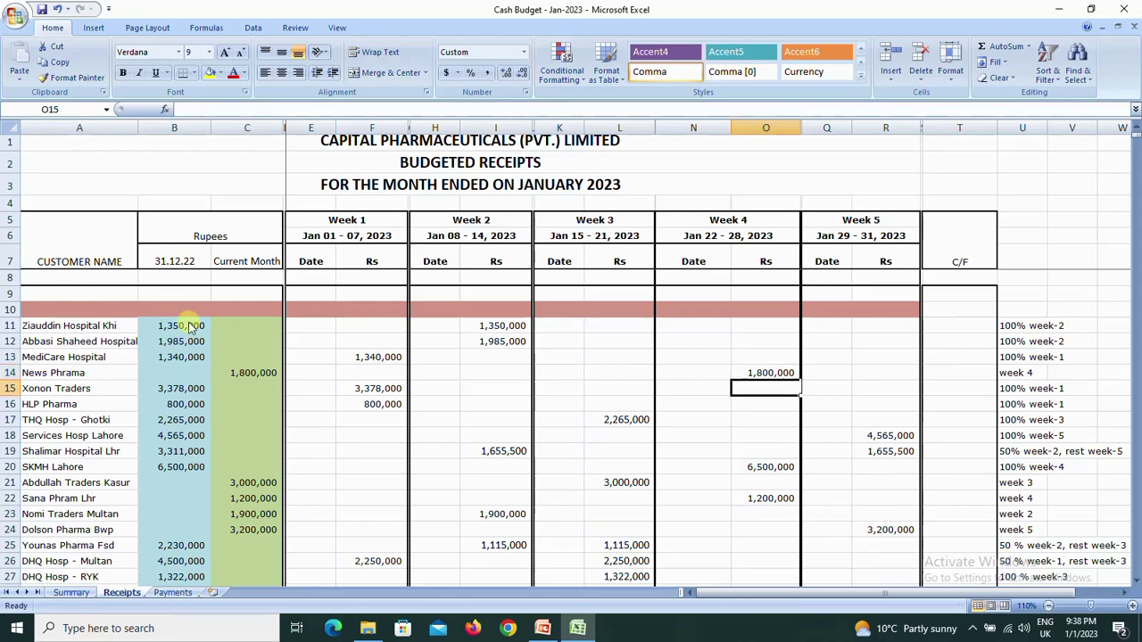
key(Left)
key(Left)
key(Left)
key(Left)
key(Left)
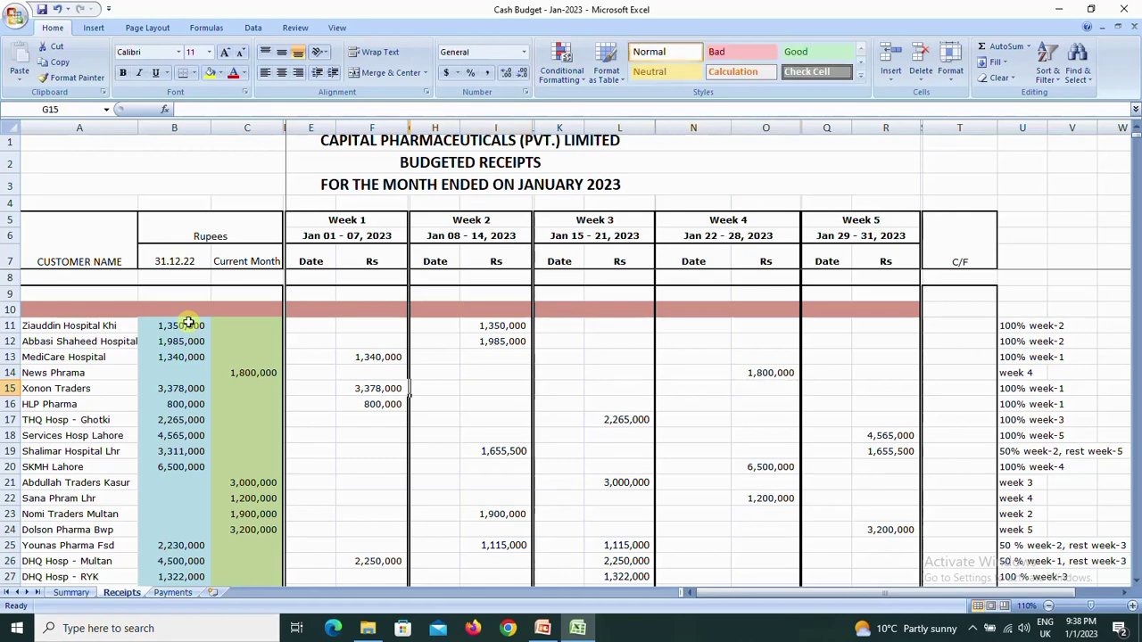
key(Left)
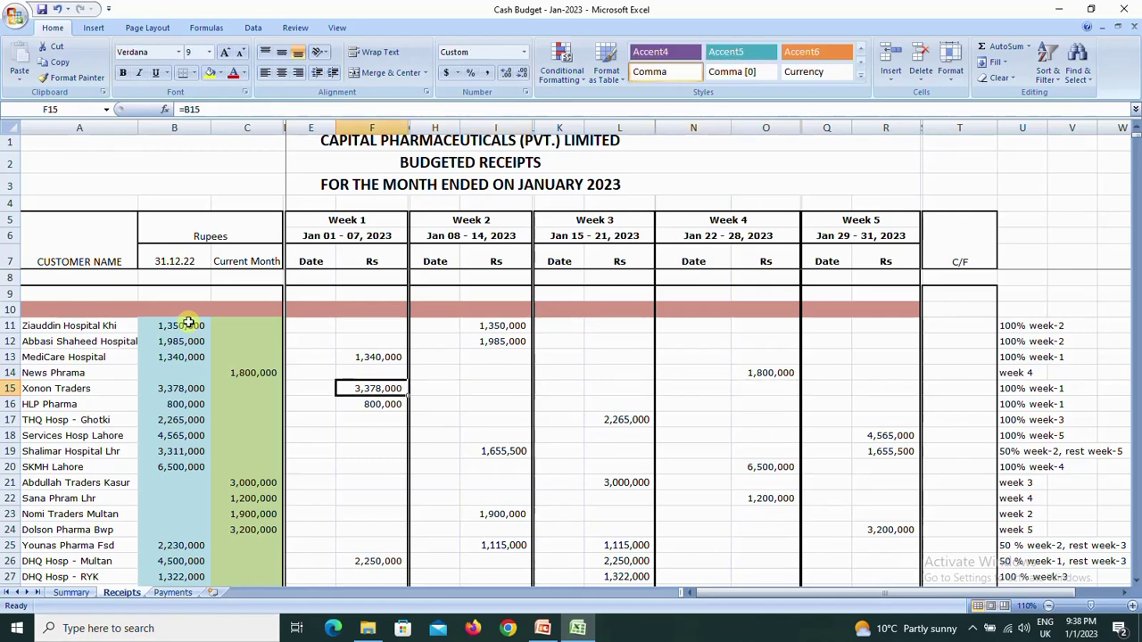
key(Right)
key(Right)
key(Right)
key(Left)
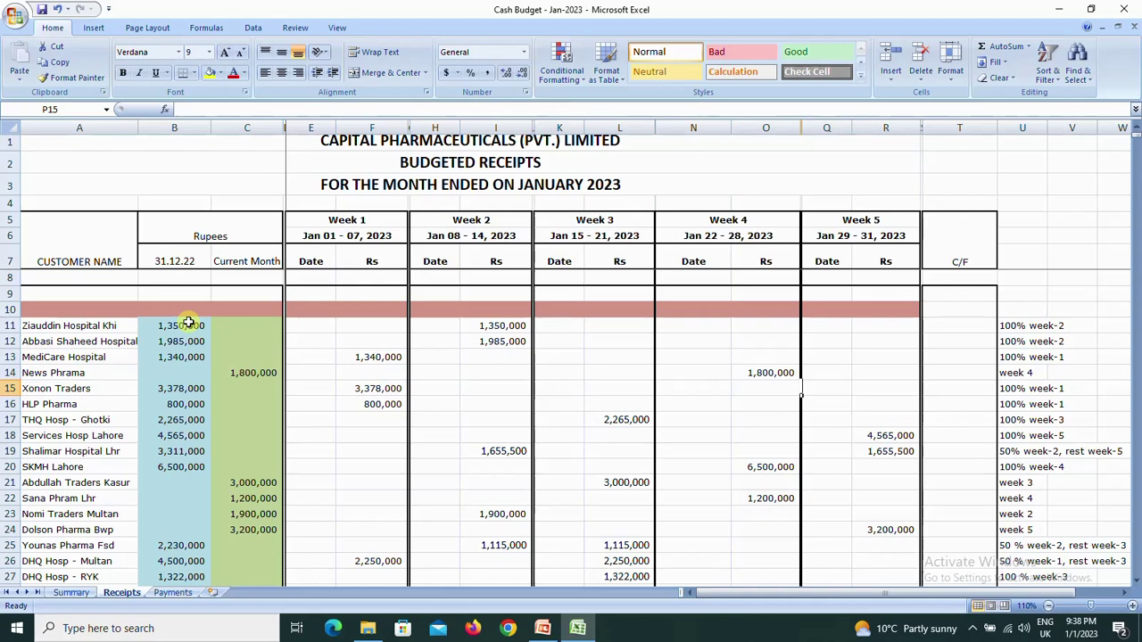
key(Left)
key(Left)
key(Left)
key(Home)
key(Right)
key(Right)
key(Right)
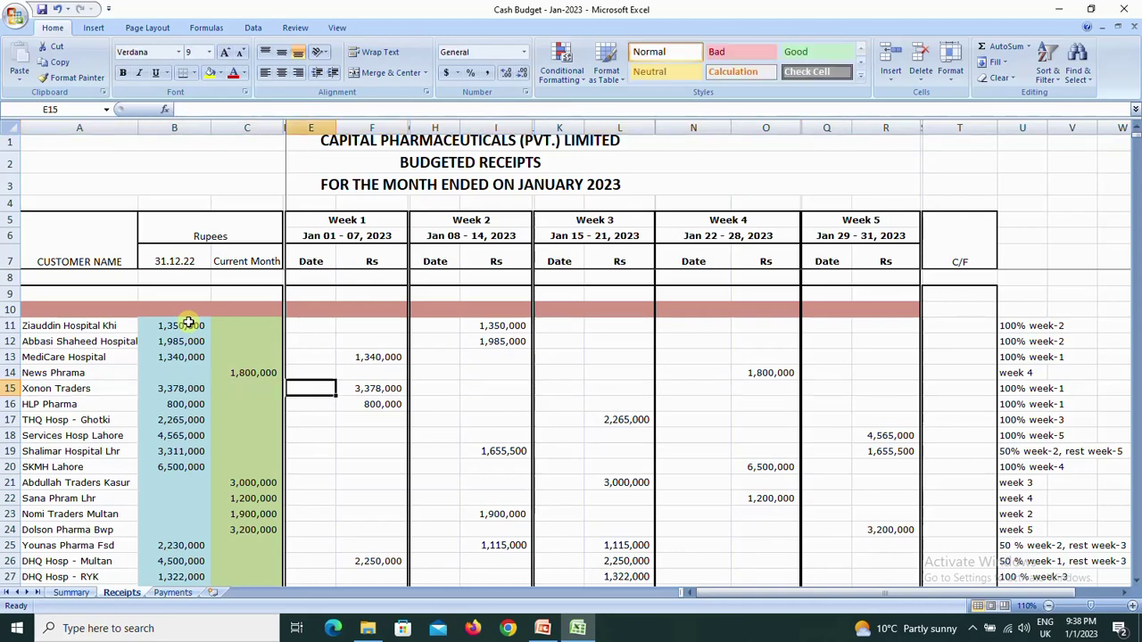
key(Right)
key(Right)
key(Left)
key(Down)
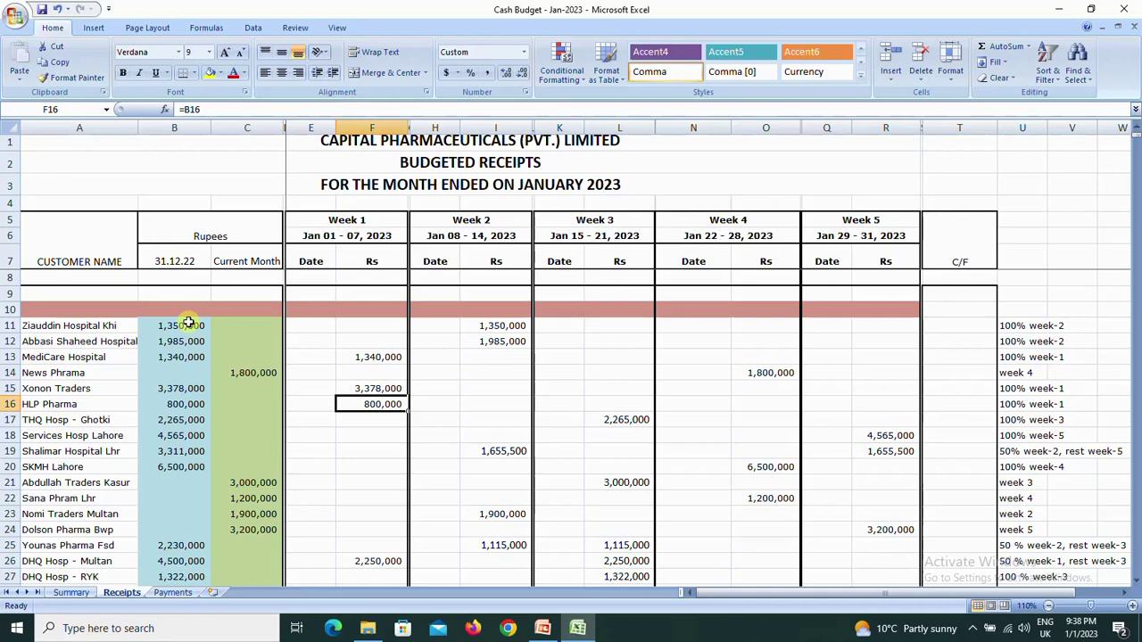
key(Down)
key(Left)
key(Home)
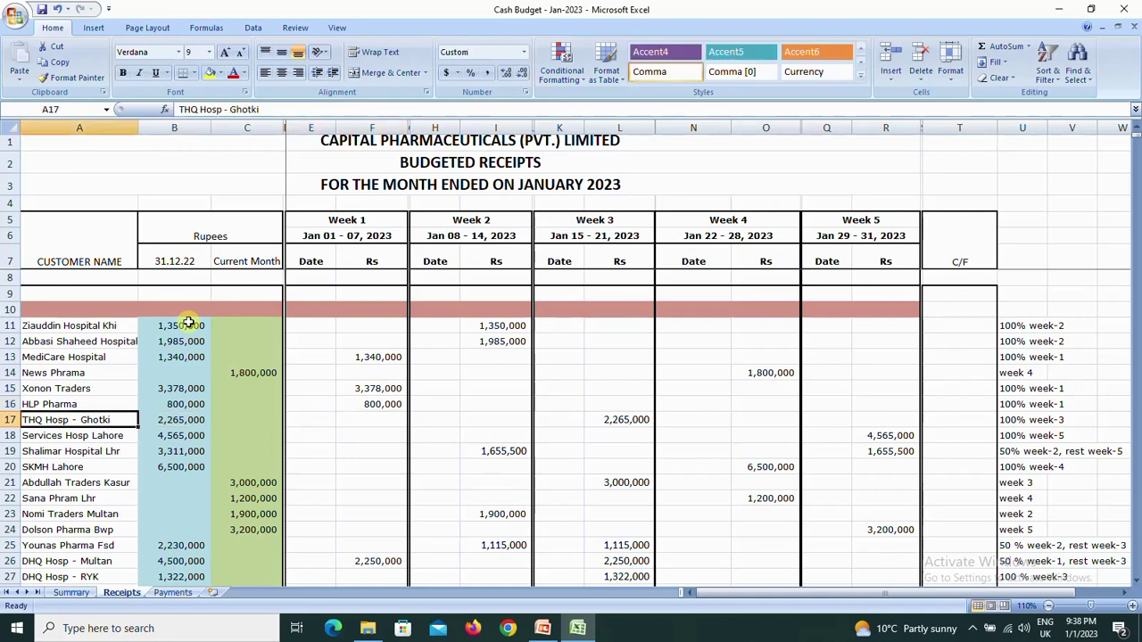
key(Right)
key(Right)
key(Right)
key(Right)
key(Right)
key(Right)
key(Right)
key(Right)
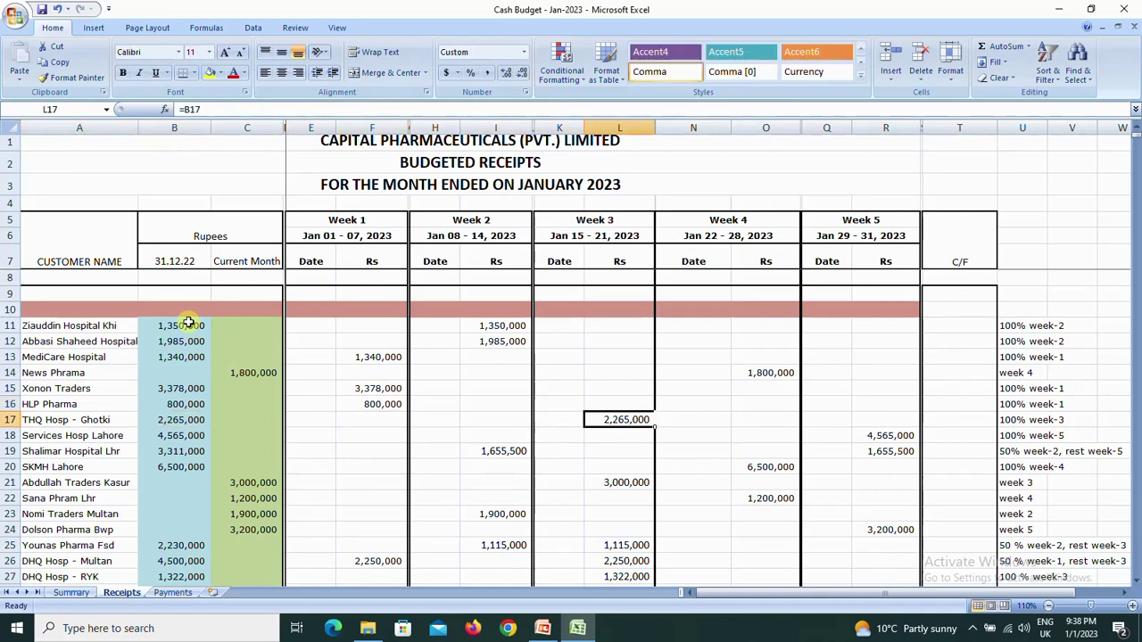
key(Right)
key(Left)
key(Right)
key(Left)
key(Down)
key(Down)
key(Up)
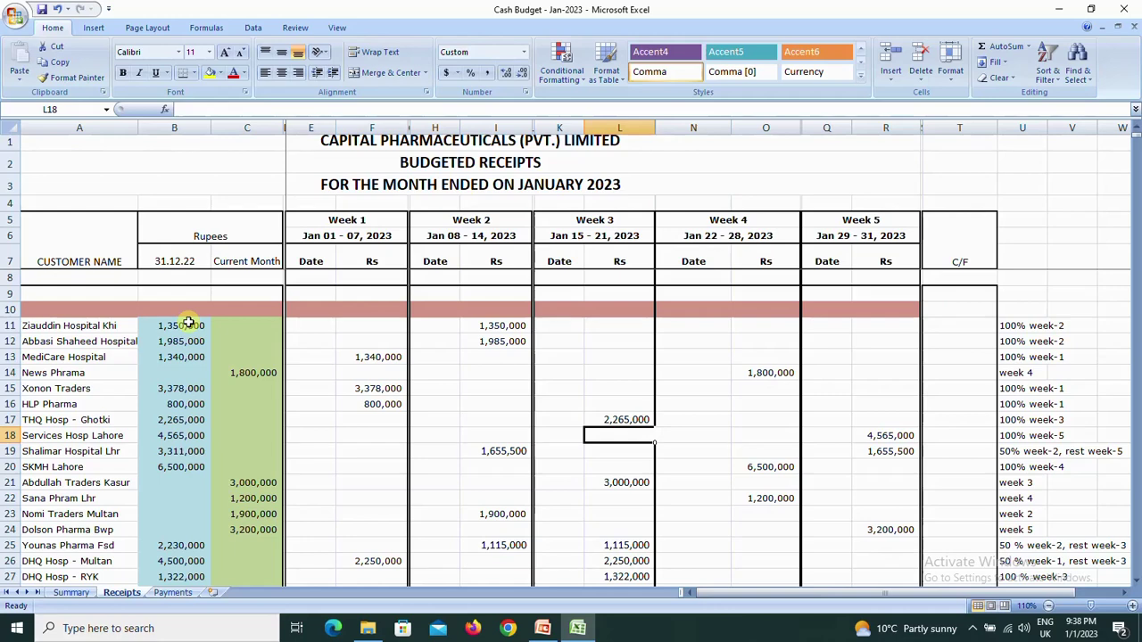
key(Right)
key(Right)
key(Right)
key(Right)
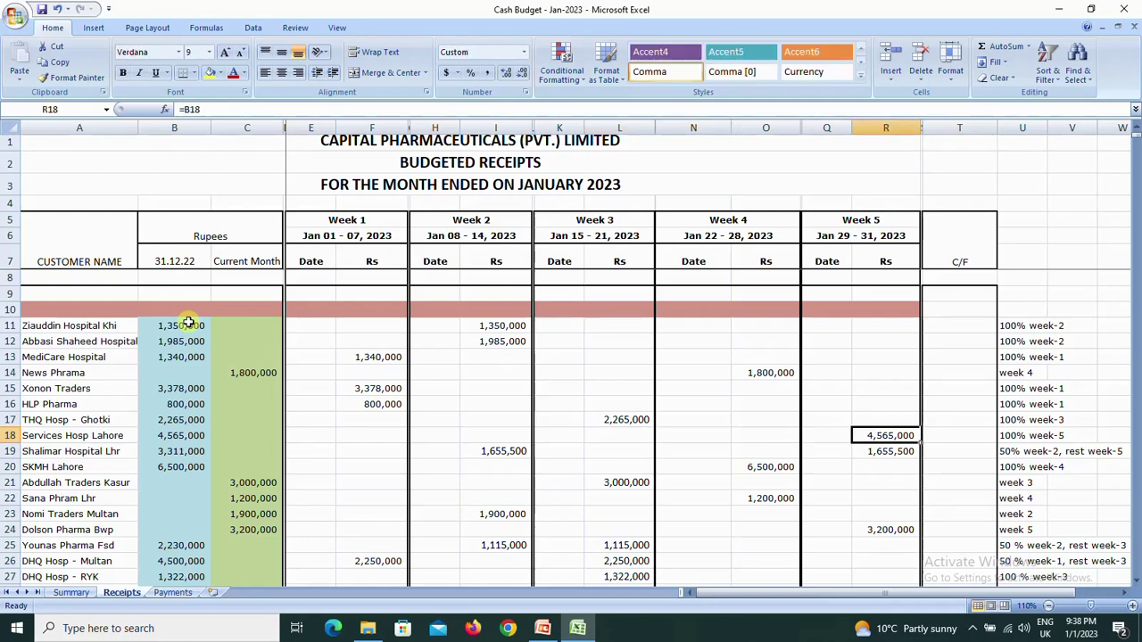
key(Right)
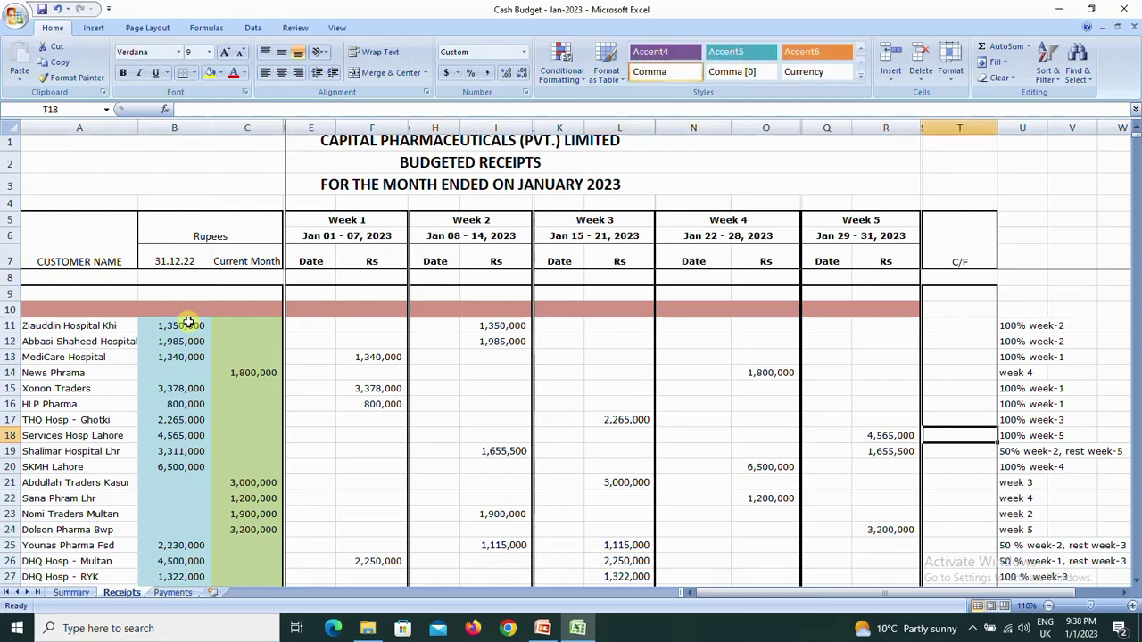
key(Up)
key(ctrl+Up)
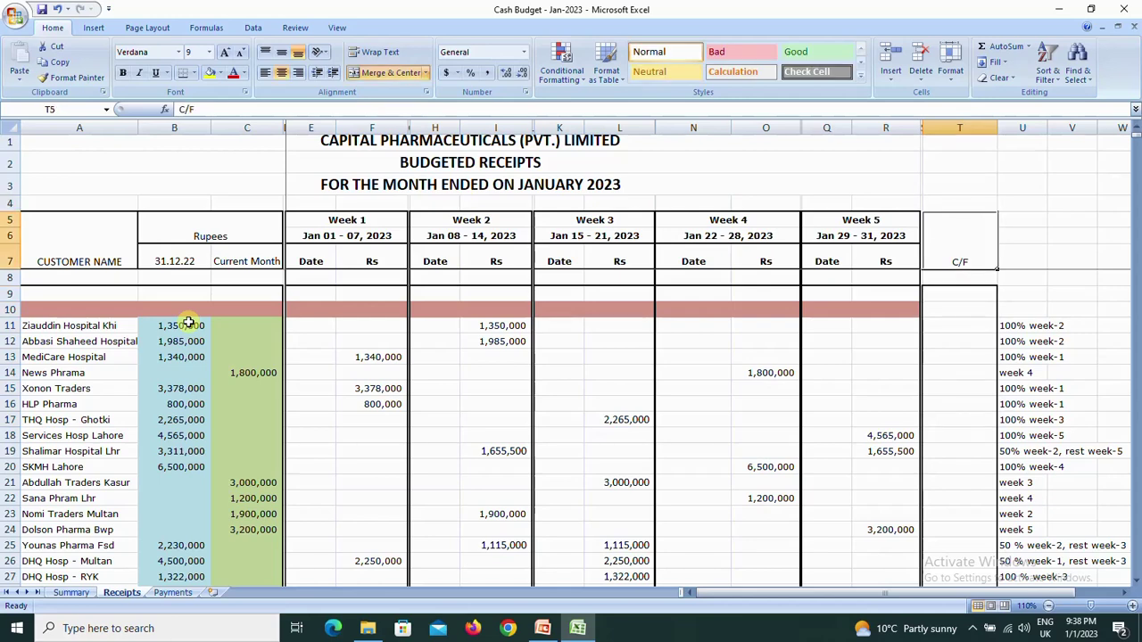
key(Down)
key(Down)
key(Down)
key(Down)
key(Down)
key(Down)
key(Down)
key(Down)
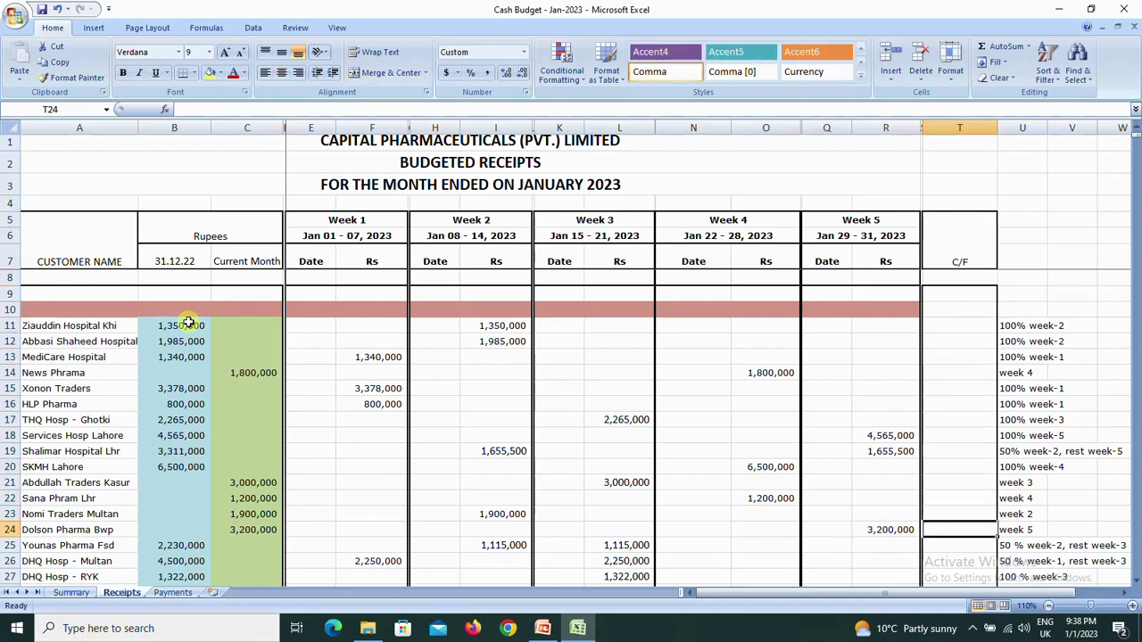
key(Down)
key(Down)
key(Down)
key(Down)
key(Down)
key(Down)
key(Up)
key(Up)
key(Up)
key(Up)
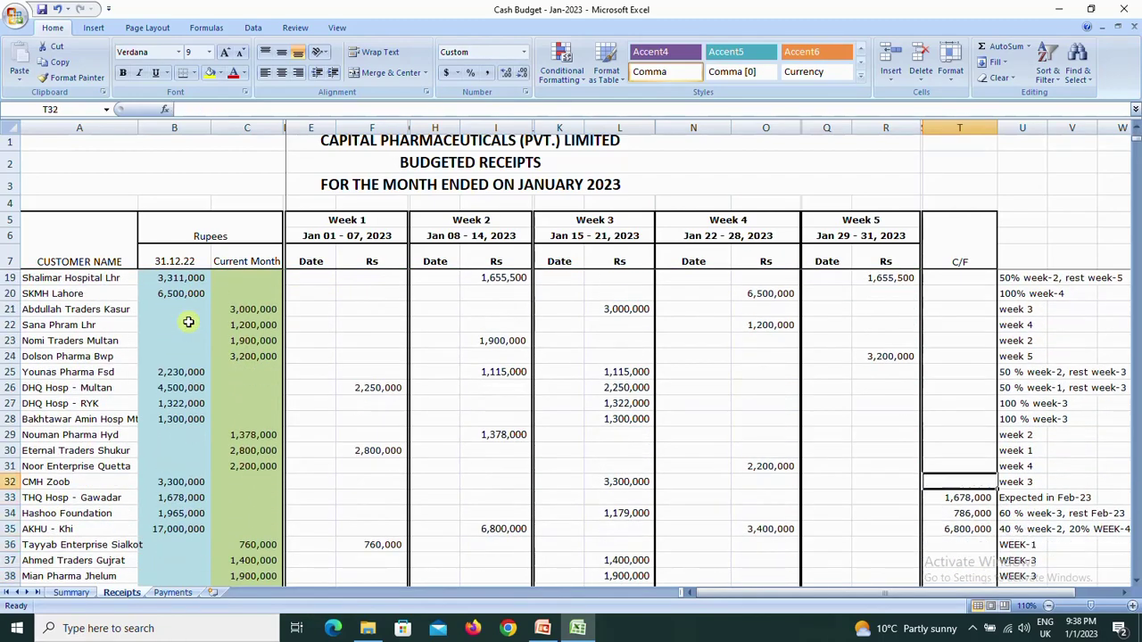
key(Left)
key(Left)
key(Left)
key(Left)
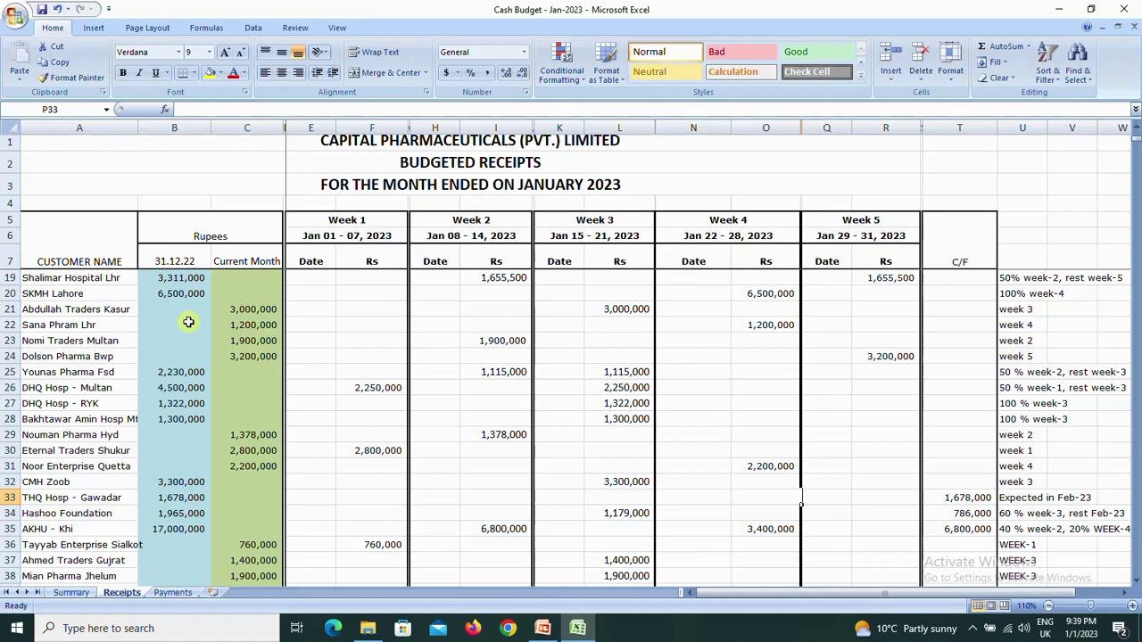
key(Left)
key(Home)
key(Right)
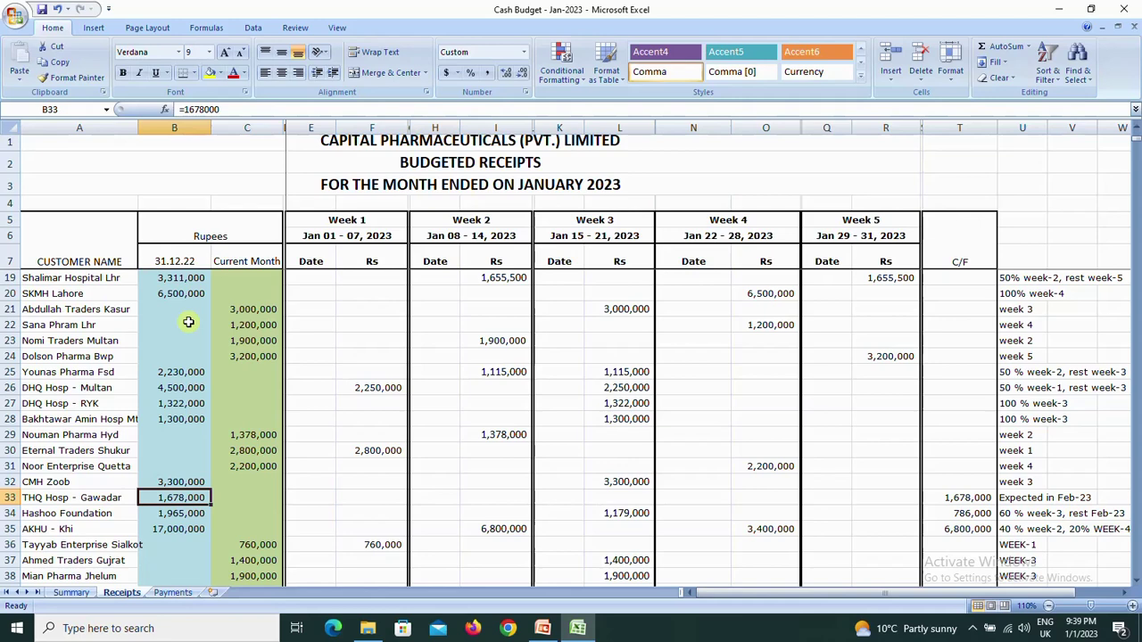
key(Right)
key(Right)
key(Right)
key(Right)
key(Right)
key(Right)
key(Right)
key(Right)
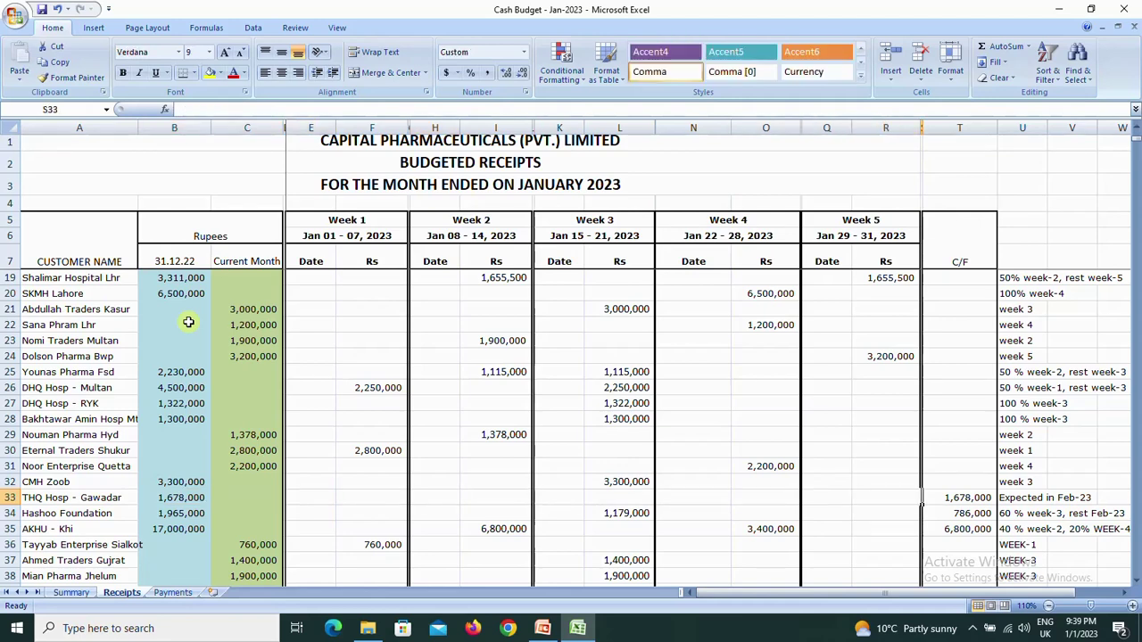
key(Right)
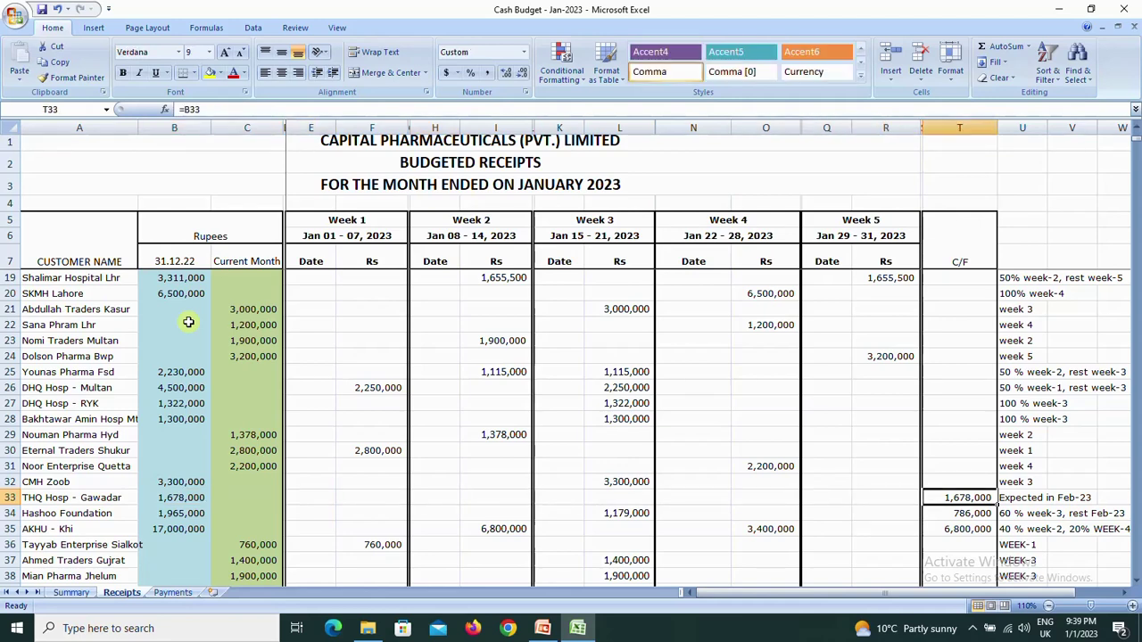
key(Down)
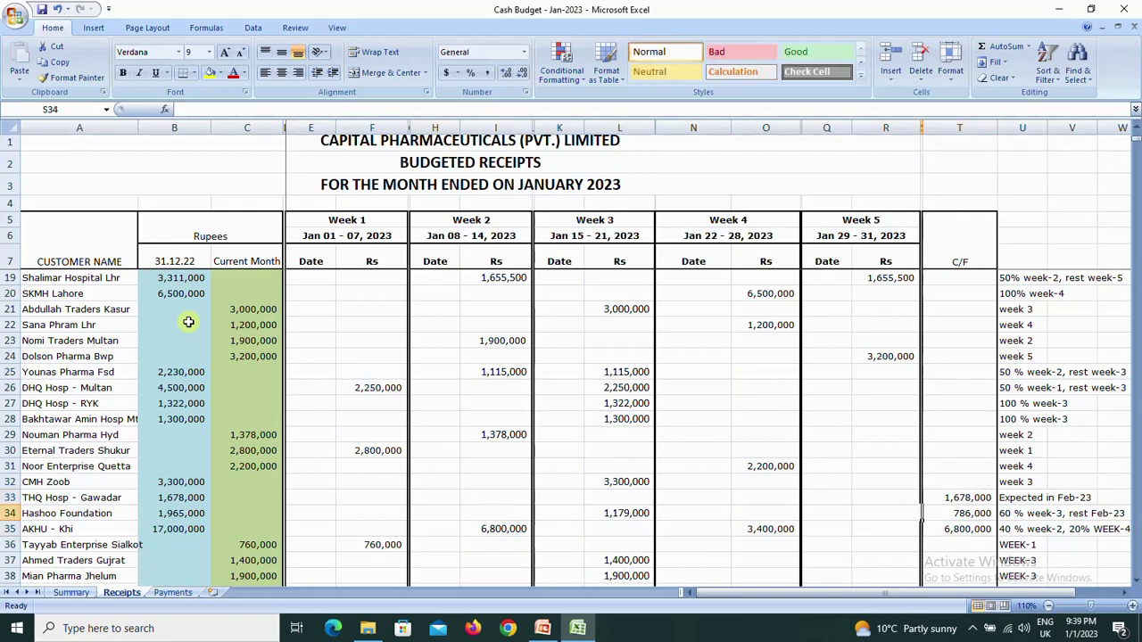
key(Left)
key(Left)
key(Left)
key(Left)
key(Left)
key(Left)
key(Left)
key(Right)
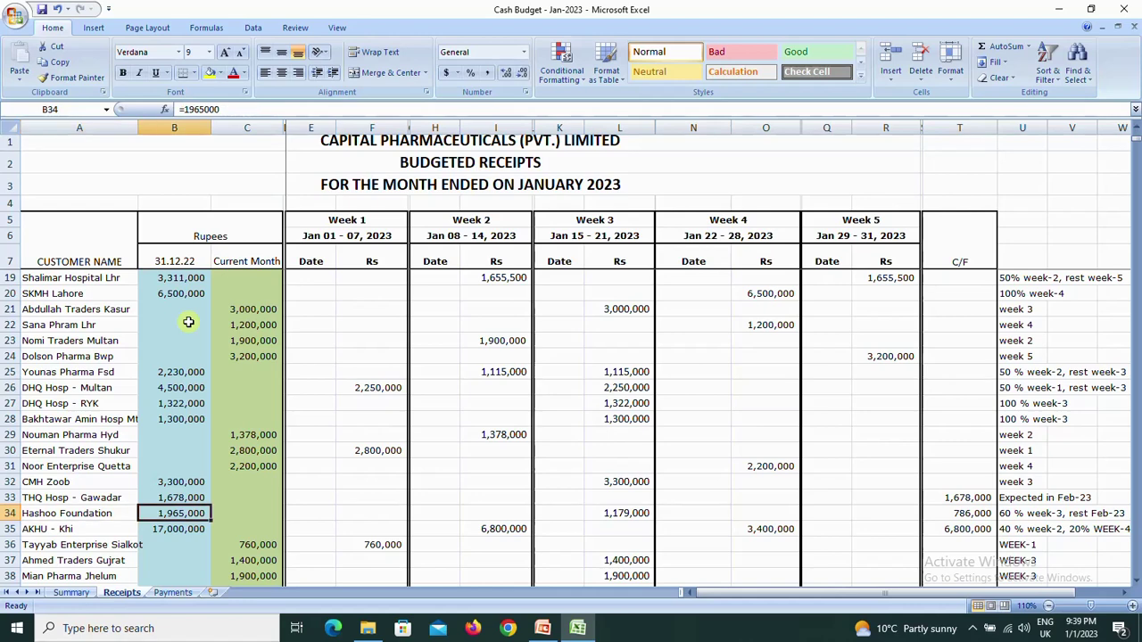
key(Right)
key(Right)
key(Right)
key(Right)
key(Right)
key(Right)
key(Right)
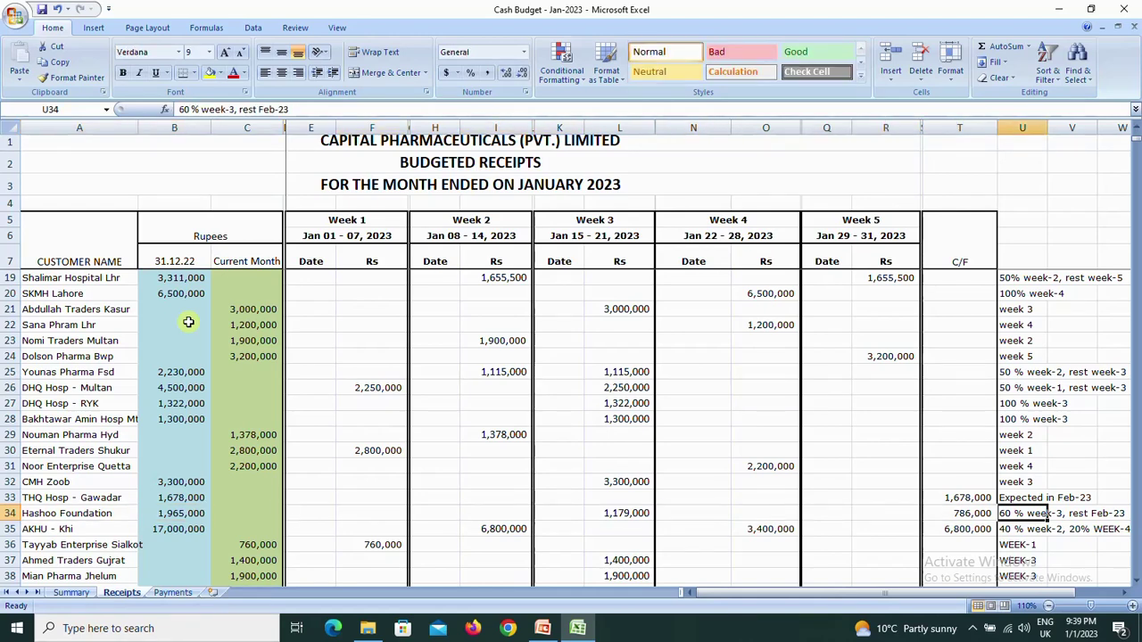
key(Left)
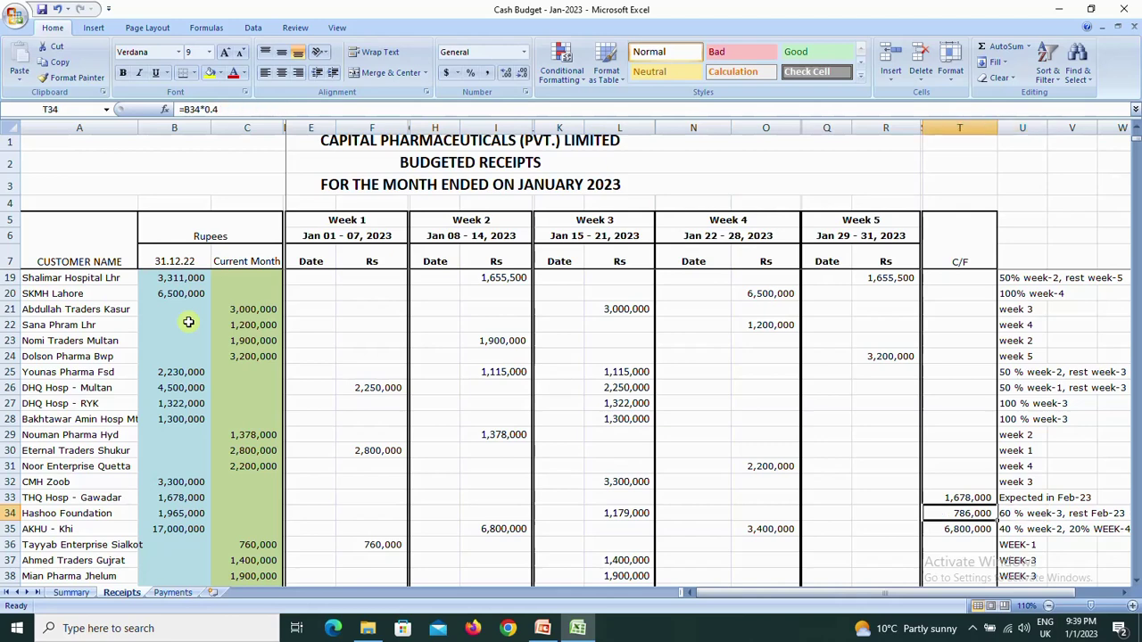
key(Left)
key(Left)
key(Left)
key(Left)
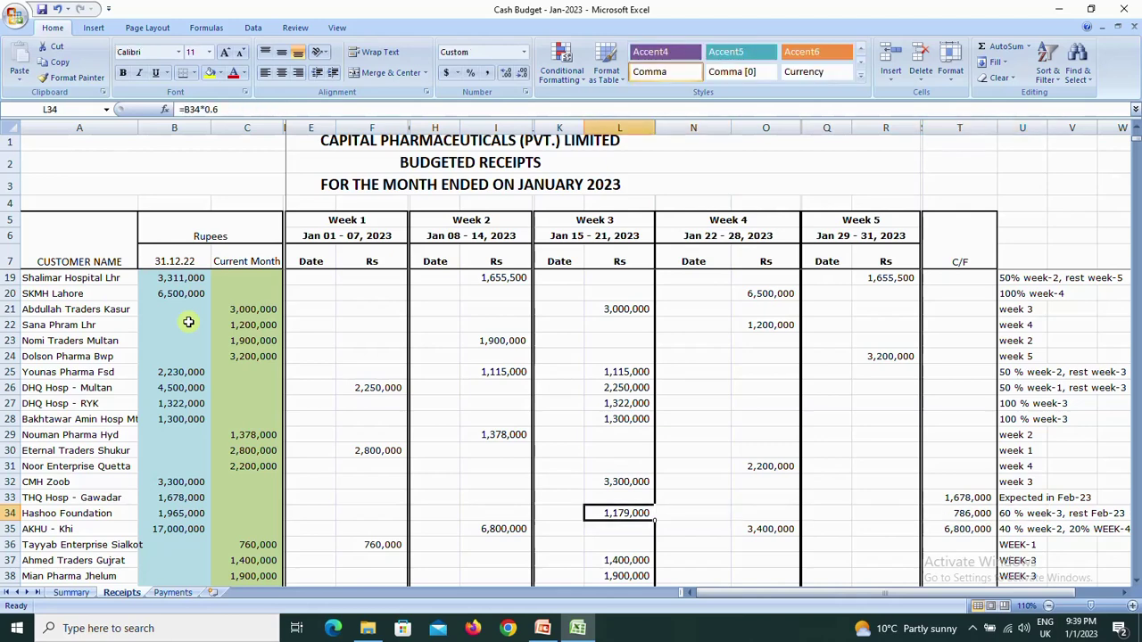
key(Right)
key(Right)
key(Right)
key(Right)
key(Right)
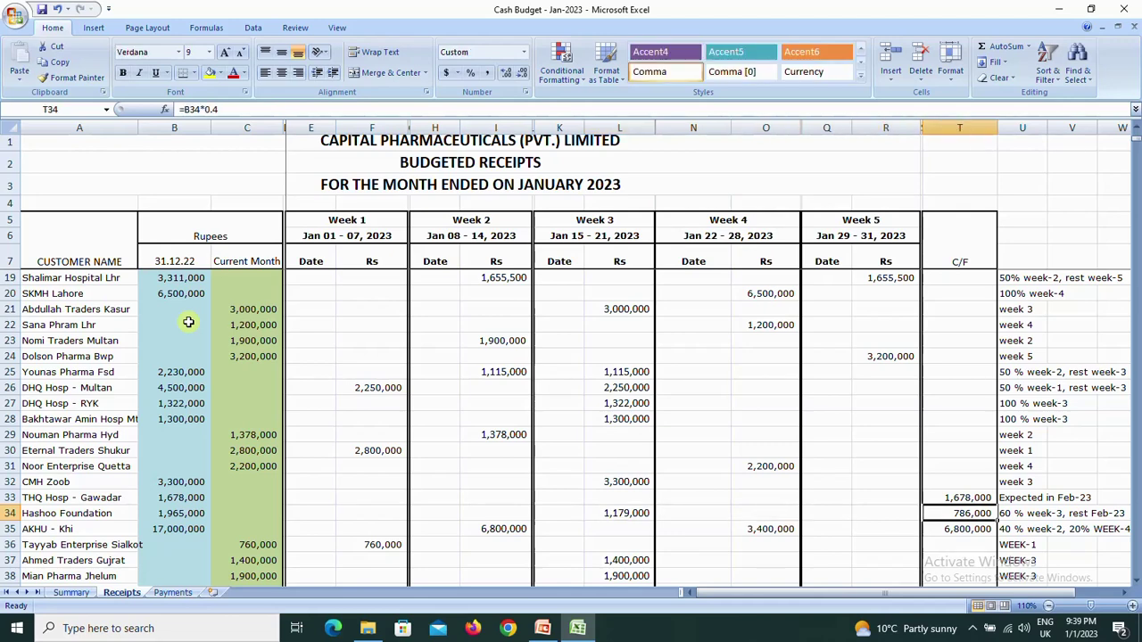
key(Right)
key(Left)
key(Down)
key(Down)
key(Down)
key(Down)
key(Down)
key(Down)
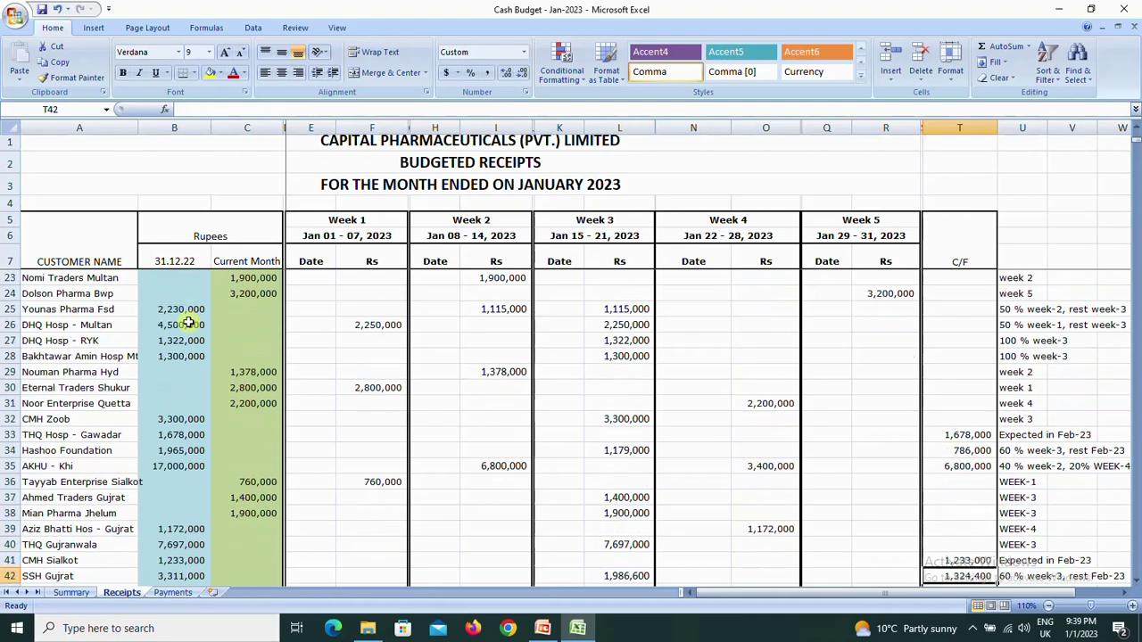
key(Down)
key(Down)
key(Down)
Check the row 86 totals for the opening balance and Current Month, plus the 184,669,000 grand total.
key(Down)
key(Down)
key(Down)
key(Down)
key(Down)
key(Down)
key(Down)
key(Down)
key(Down)
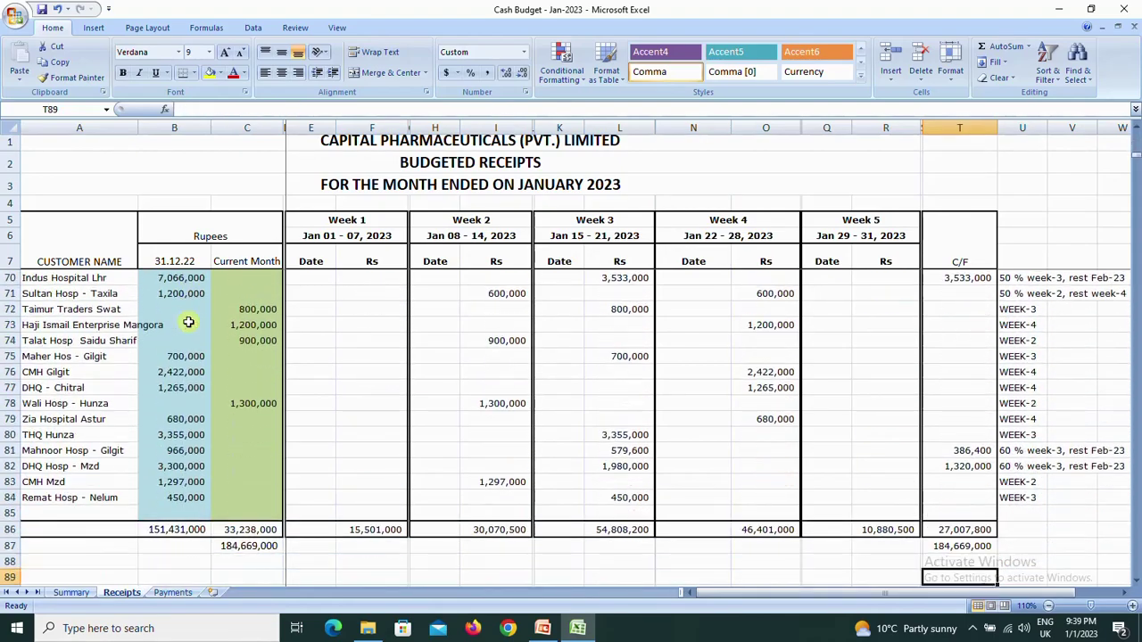
key(Down)
key(Down)
key(Left)
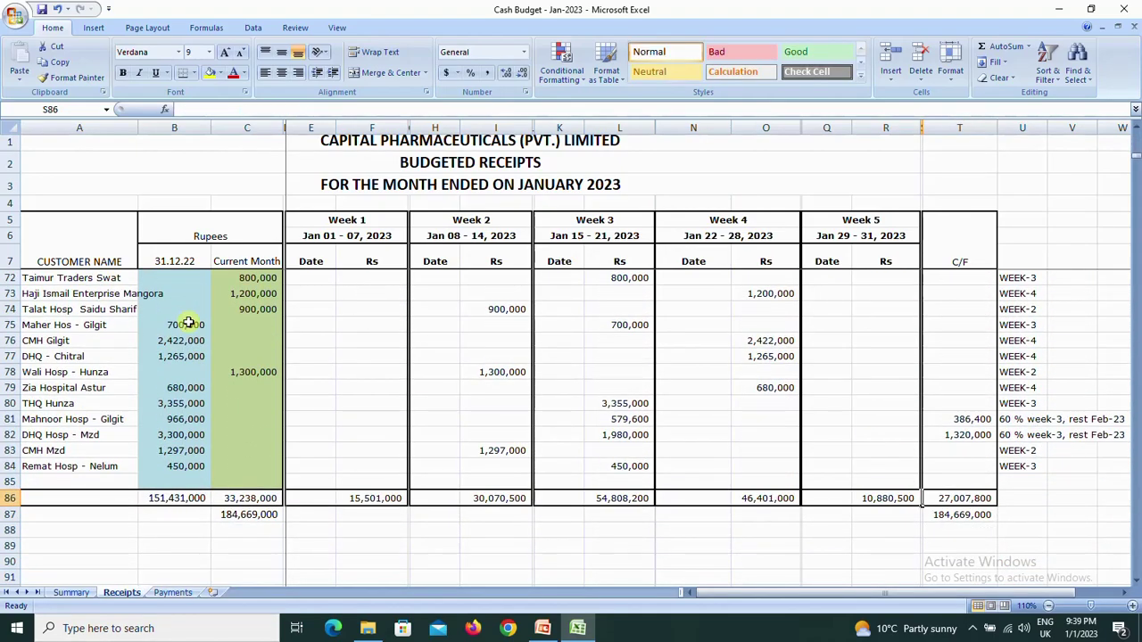
key(Left)
key(Left)
key(Left)
key(Left)
key(Left)
key(Left)
key(Right)
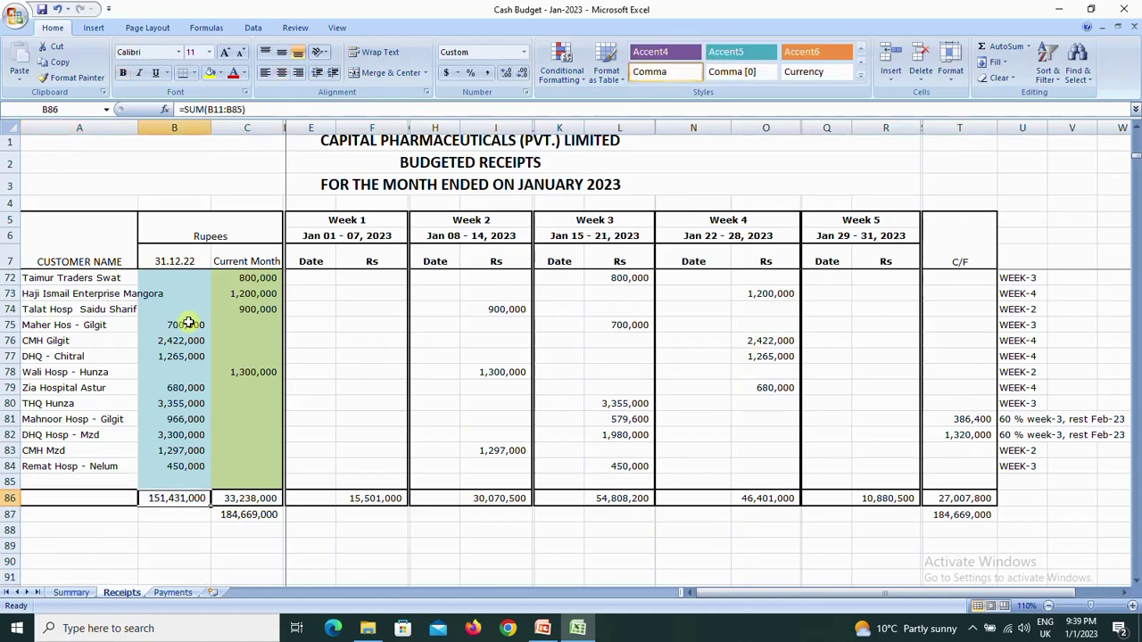
key(Up)
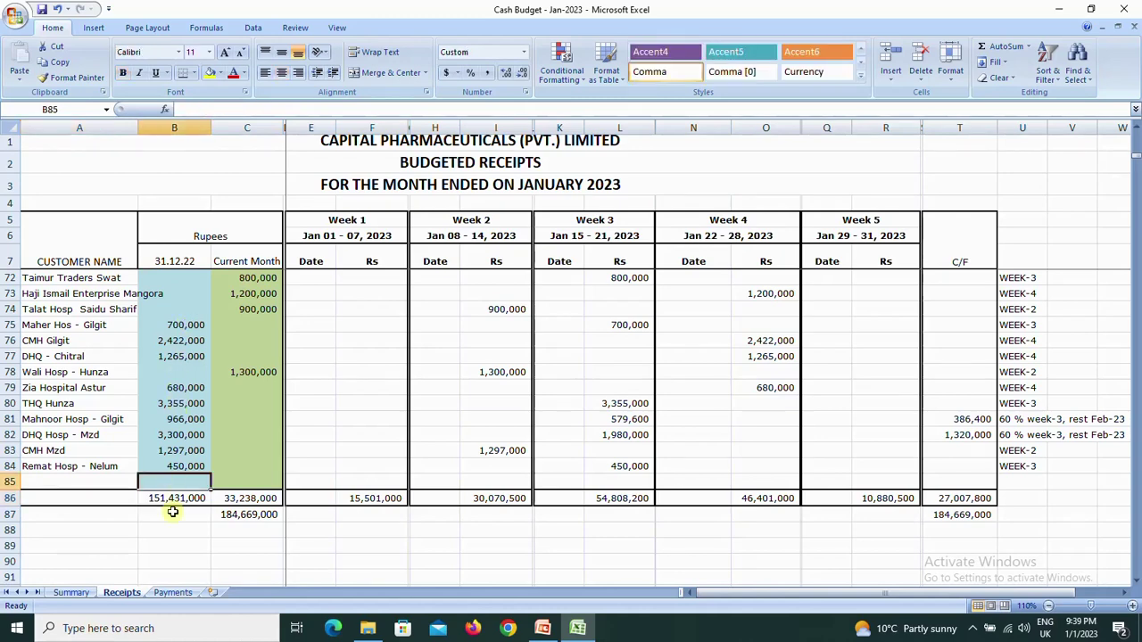
click(177, 500)
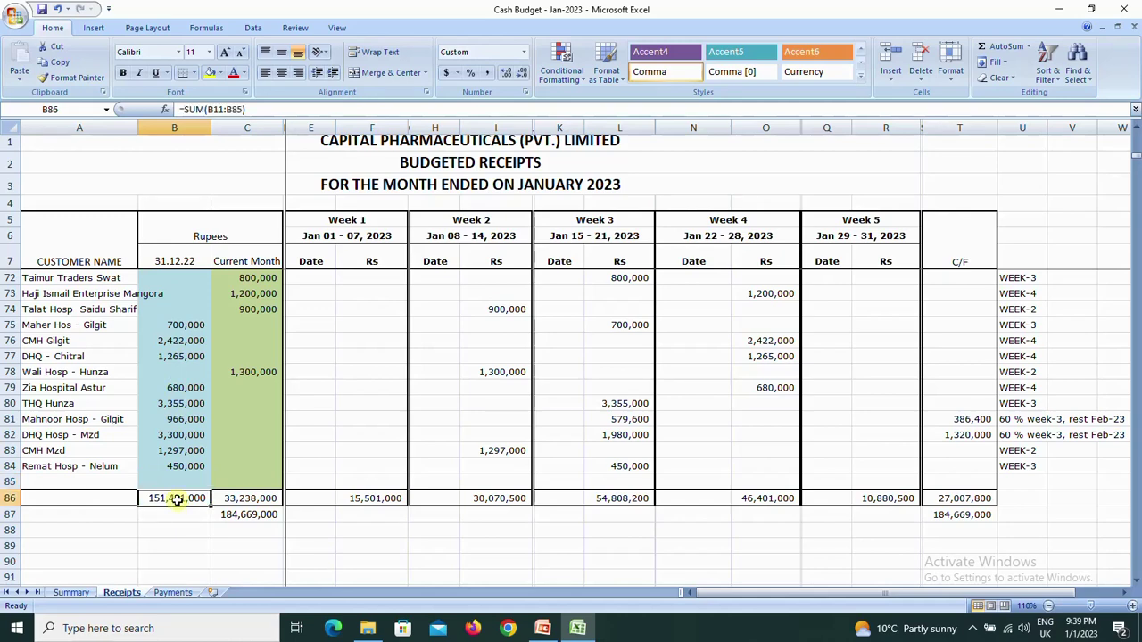
click(236, 497)
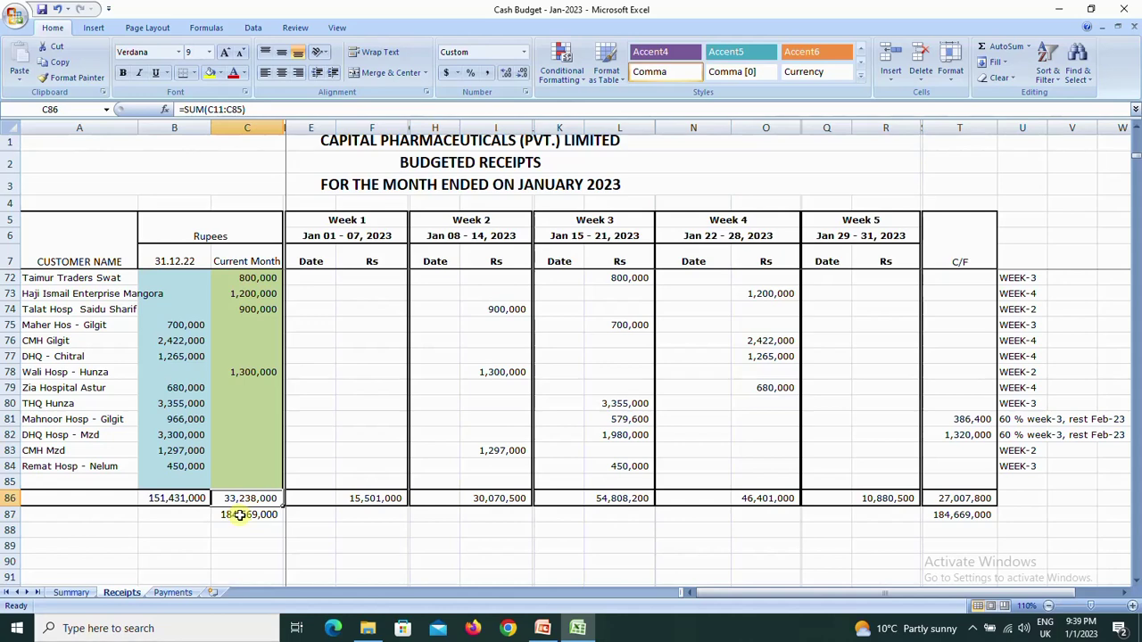
click(239, 514)
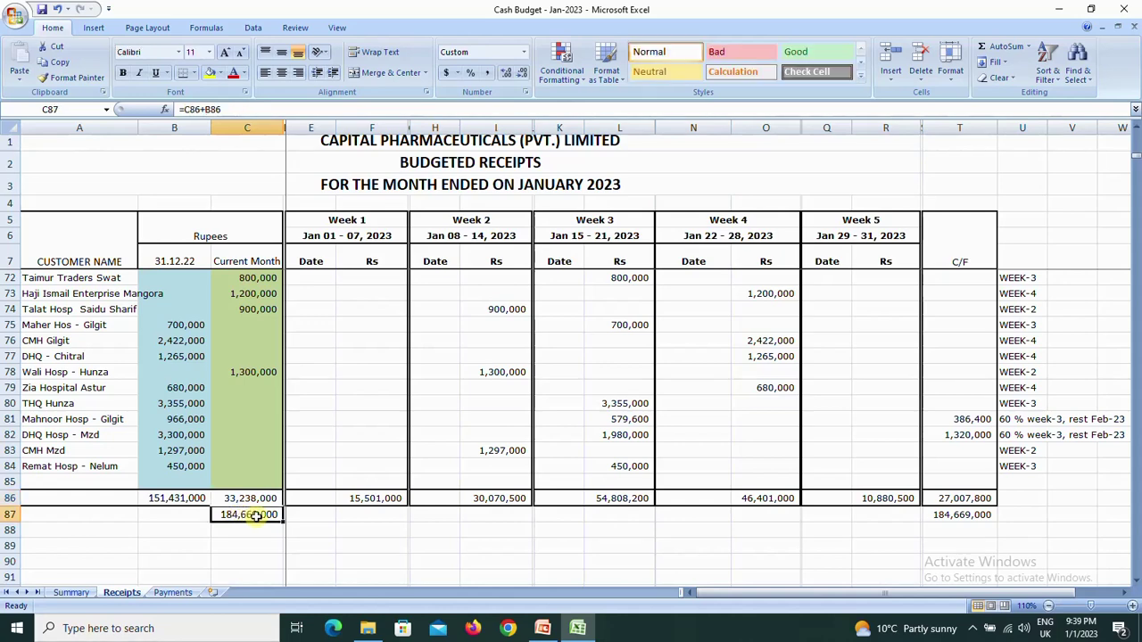
Review the Week 1–4 receipts totals in row 86, then switch to the Payments sheet.
click(370, 497)
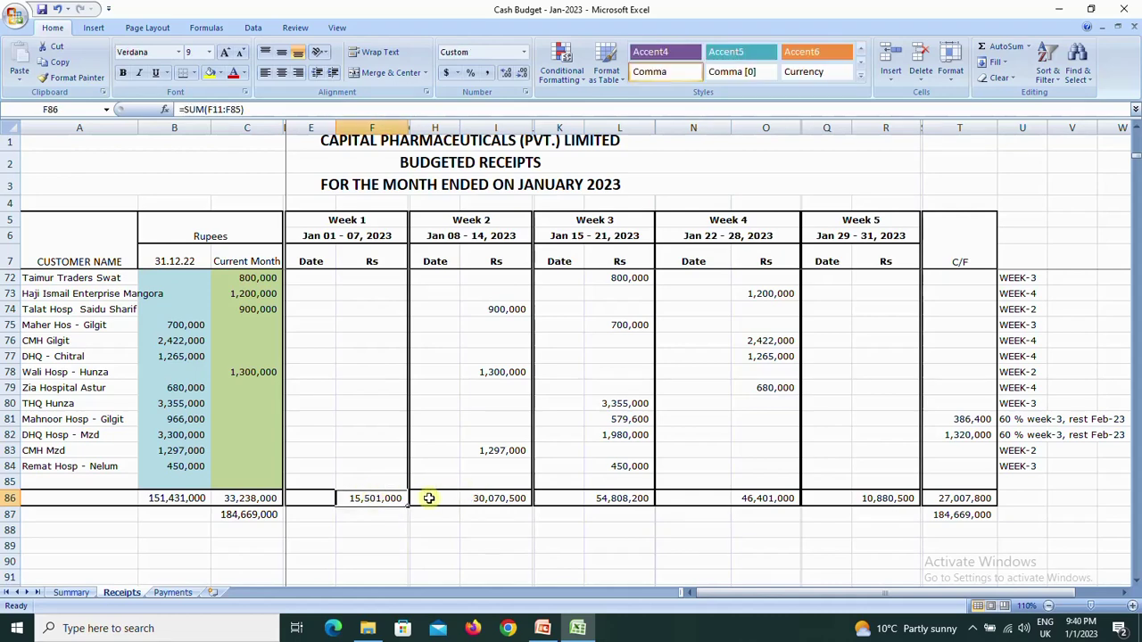
click(501, 497)
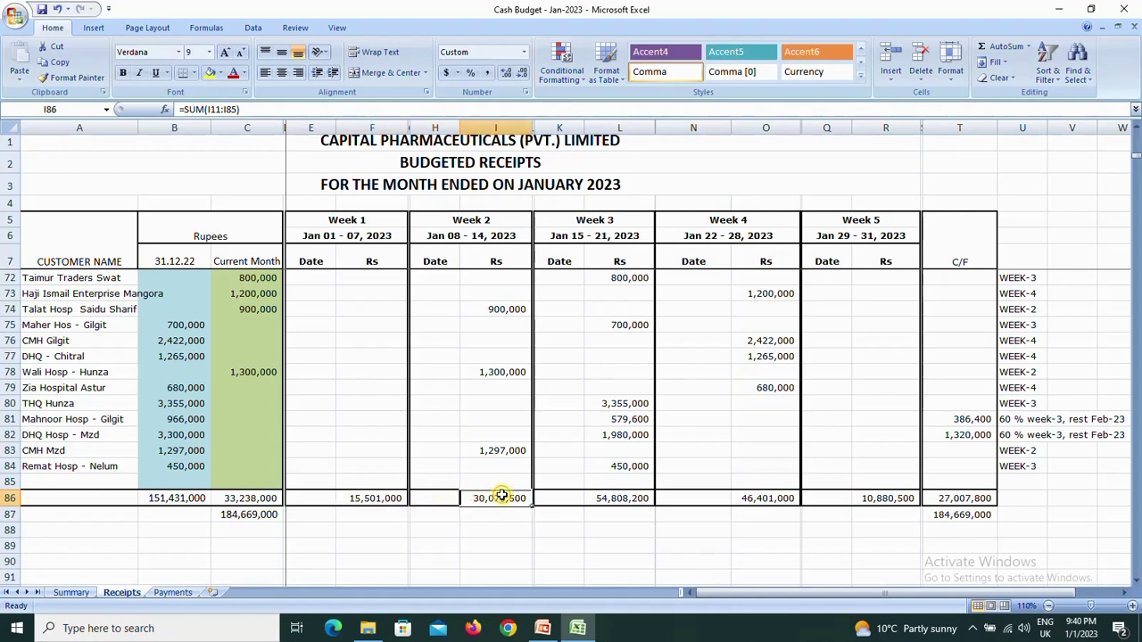
click(616, 501)
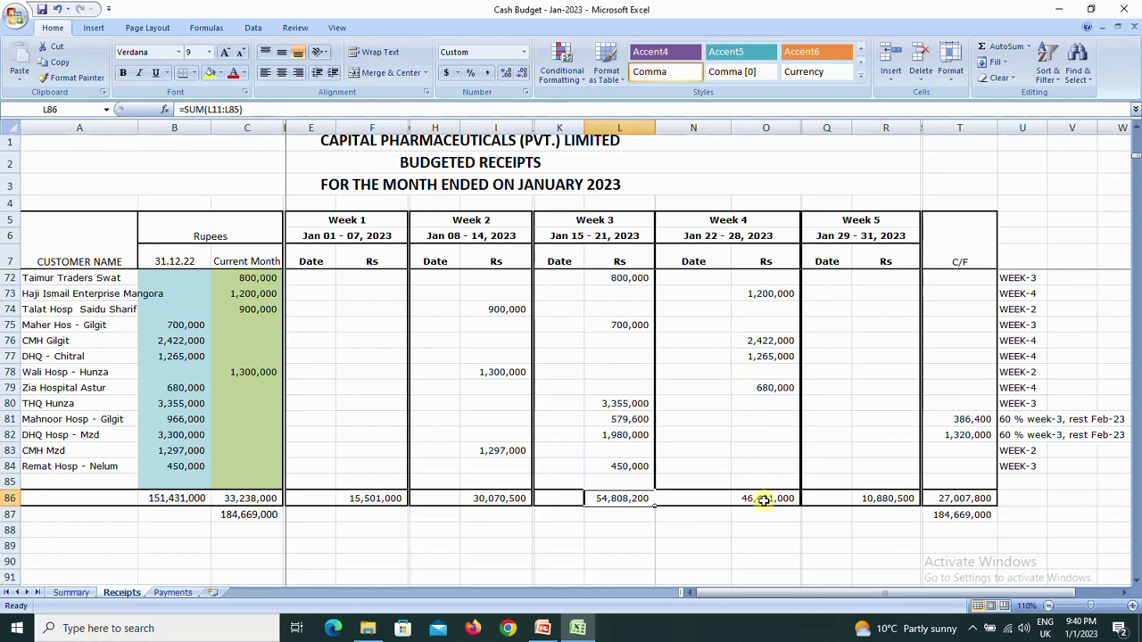
click(759, 500)
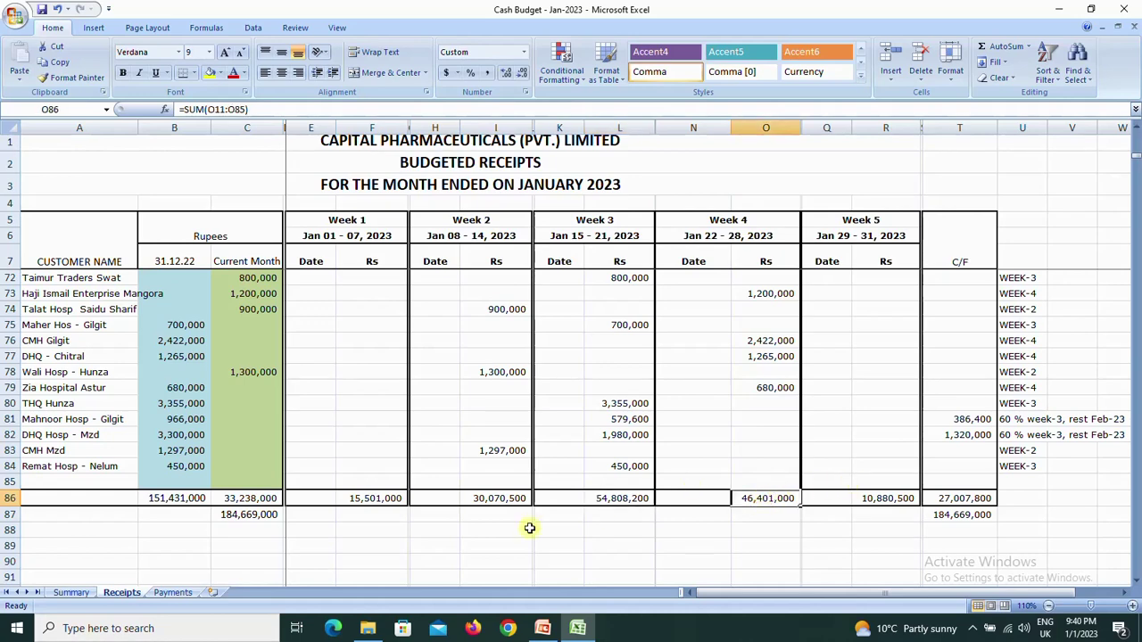
click(173, 593)
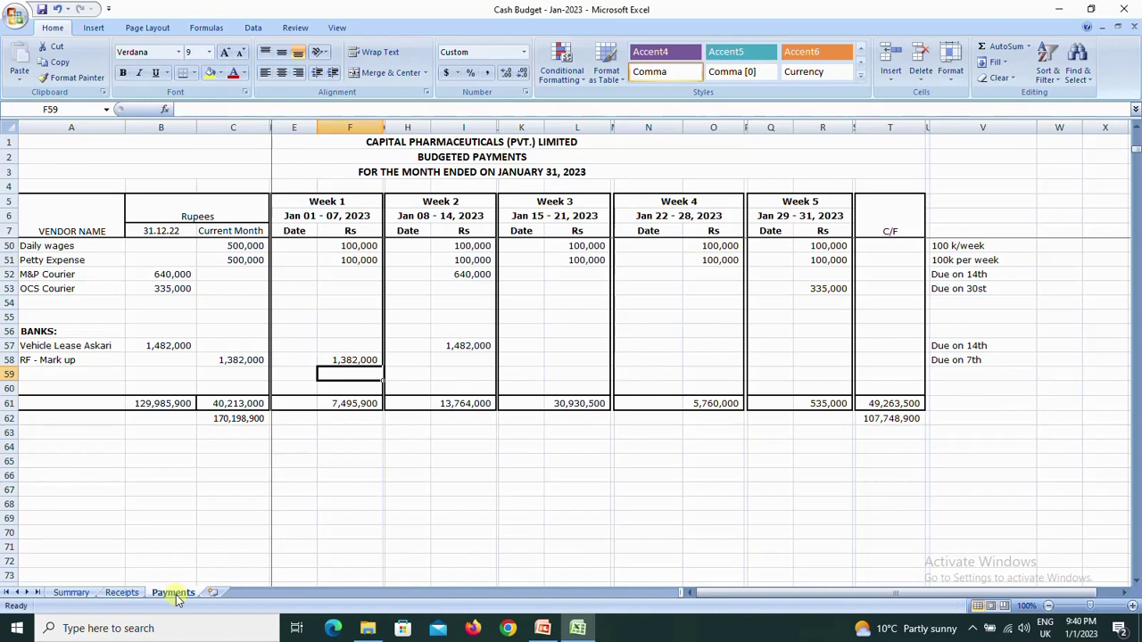
key(Page_Up)
key(Page_Up)
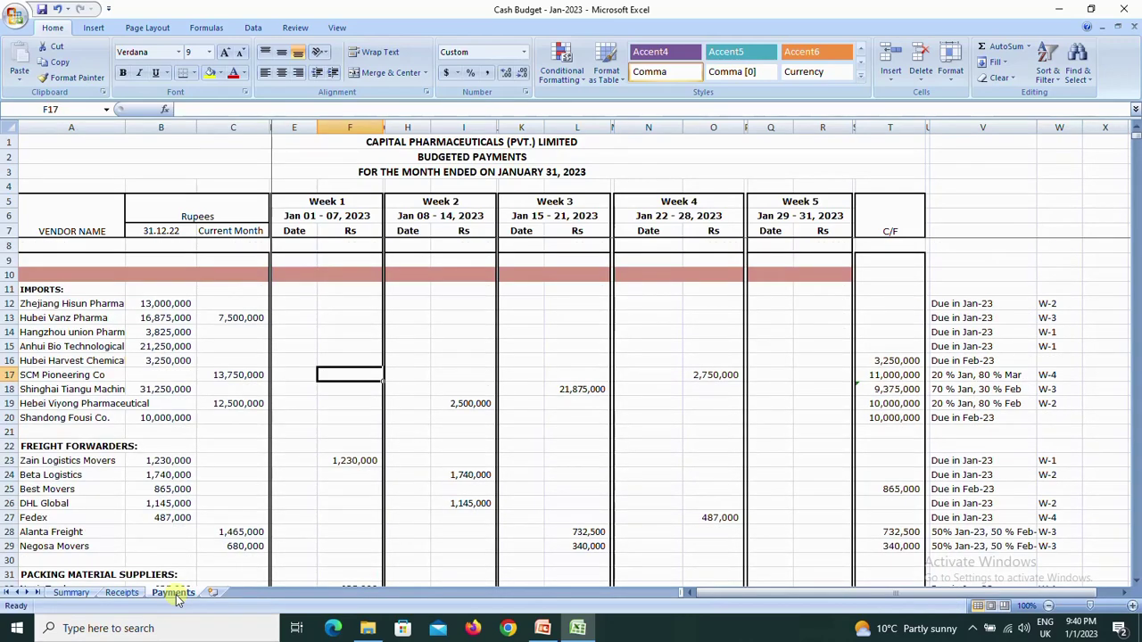
key(Up)
key(Up)
key(Up)
key(Up)
key(Left)
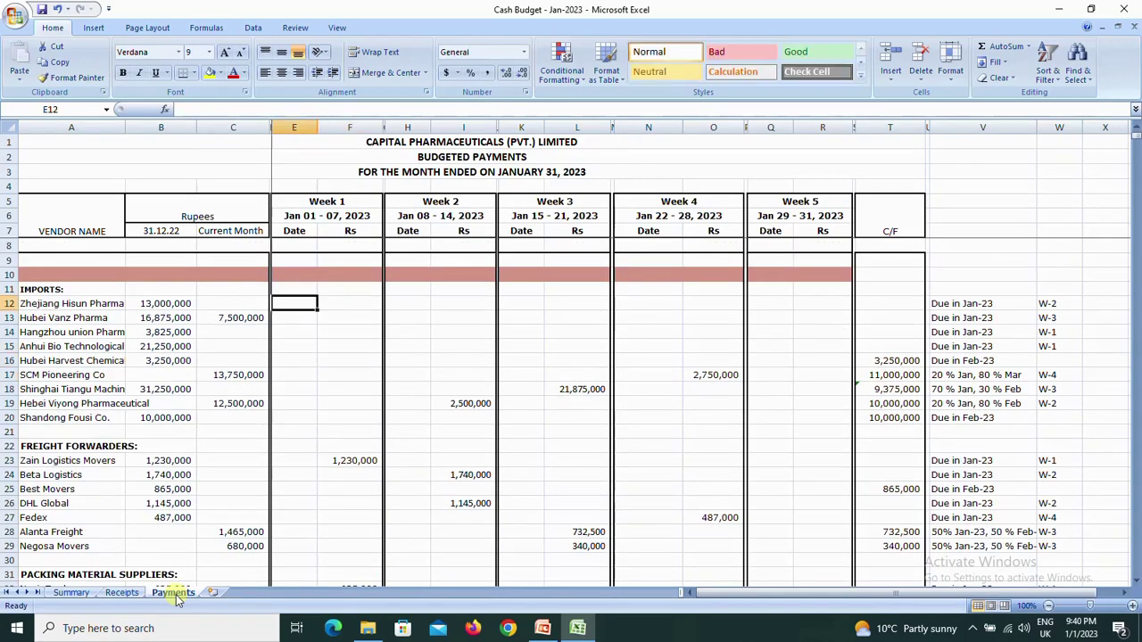
key(Left)
key(Left)
key(Left)
key(Right)
key(Right)
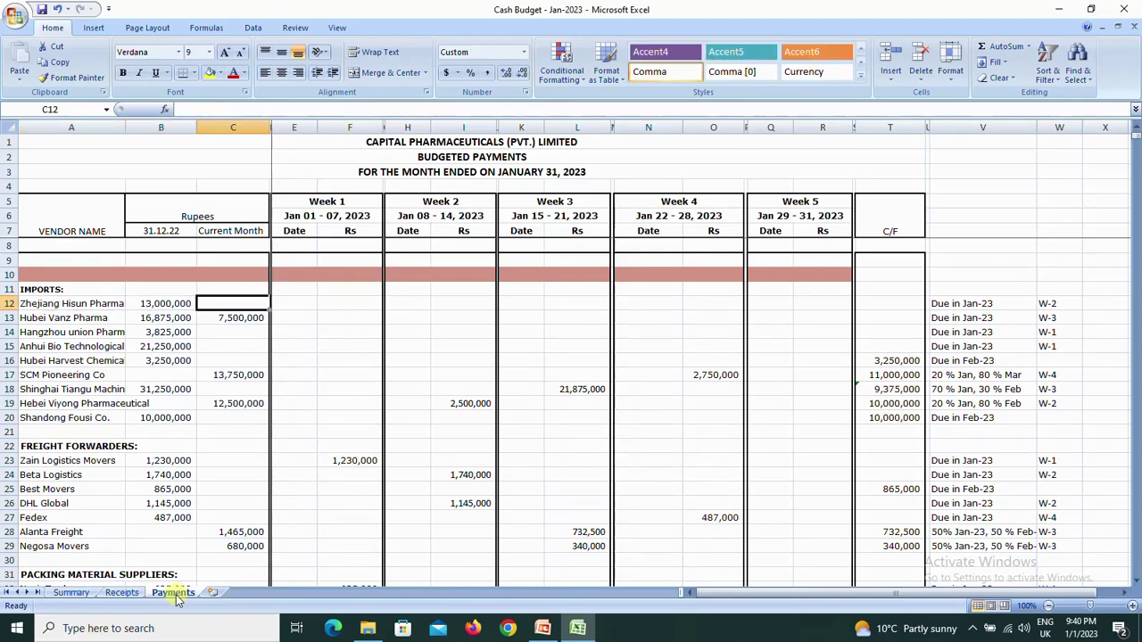
key(Right)
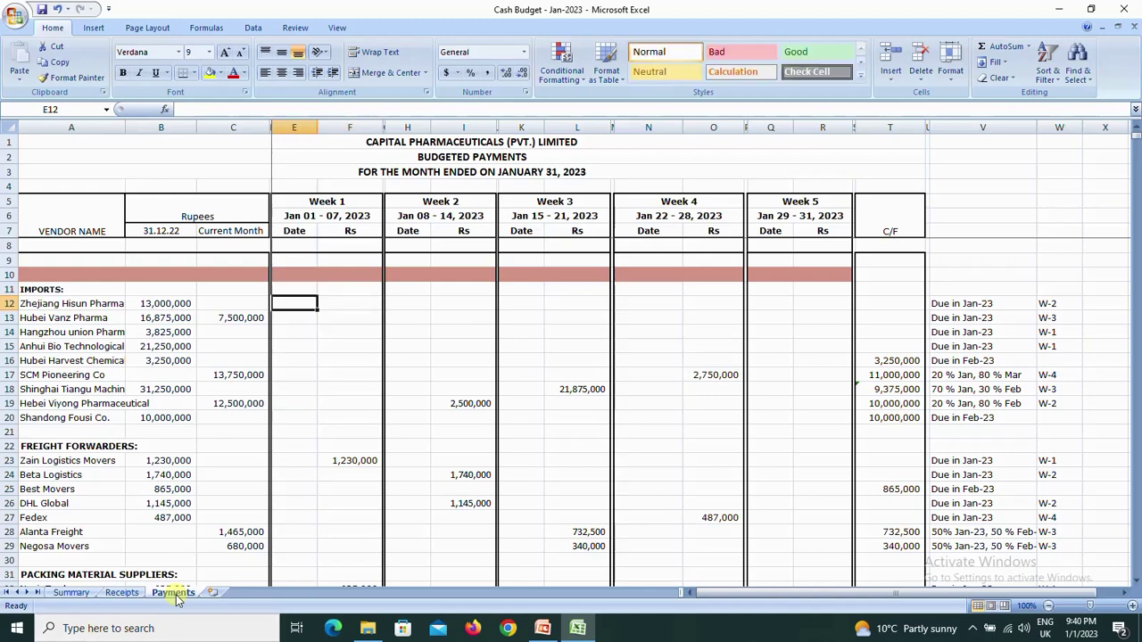
key(Home)
key(Up)
key(Down)
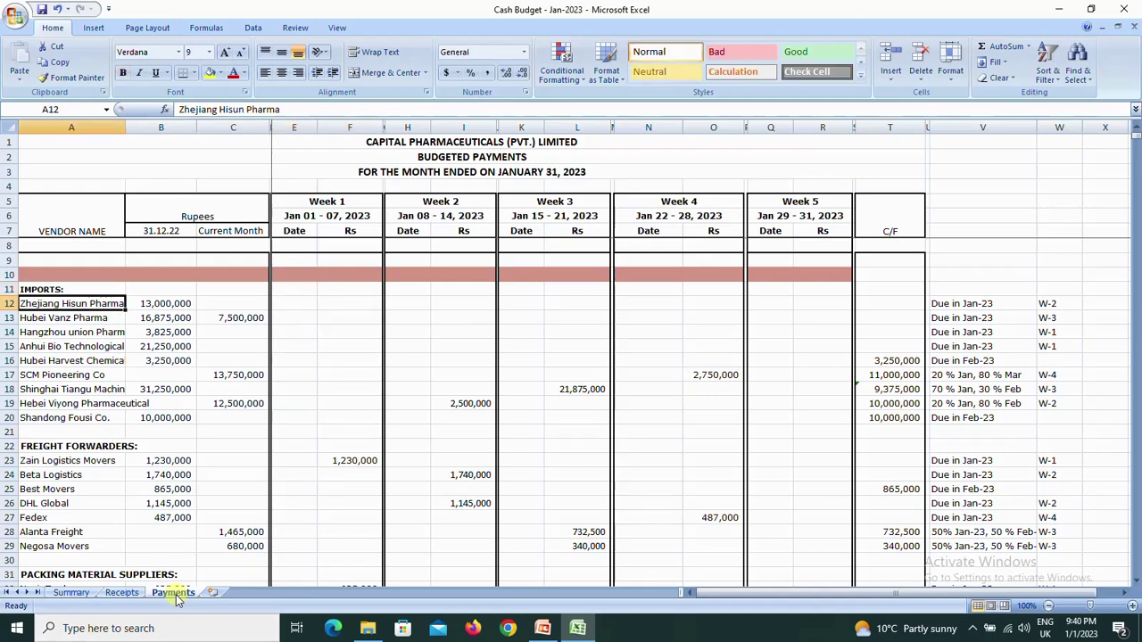
key(Right)
key(Right)
key(Right)
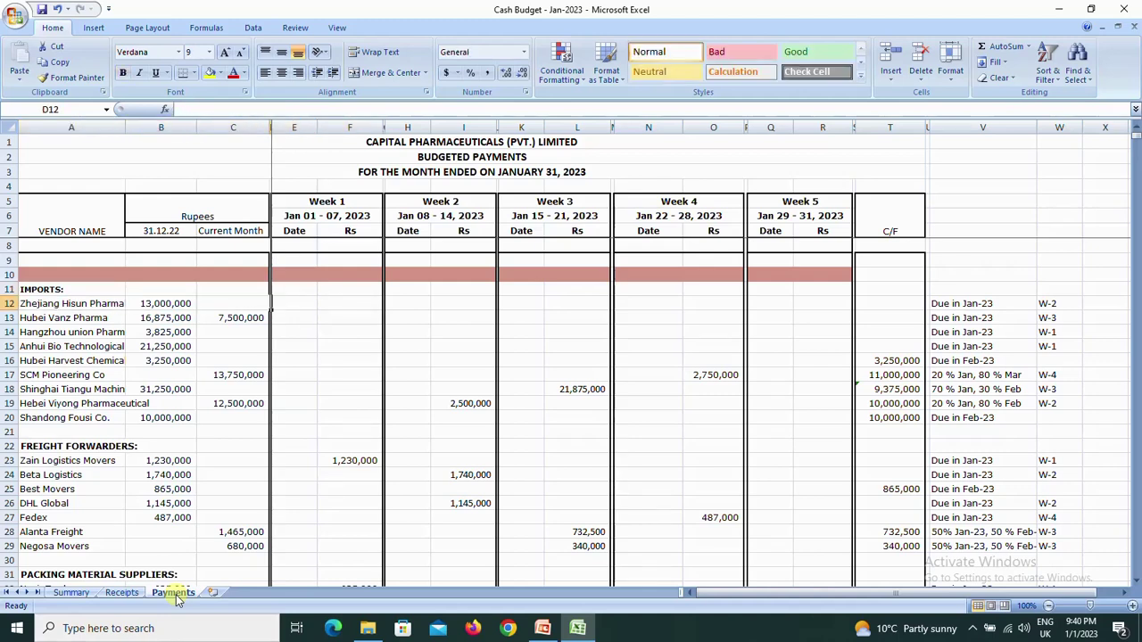
key(Right)
key(Right)
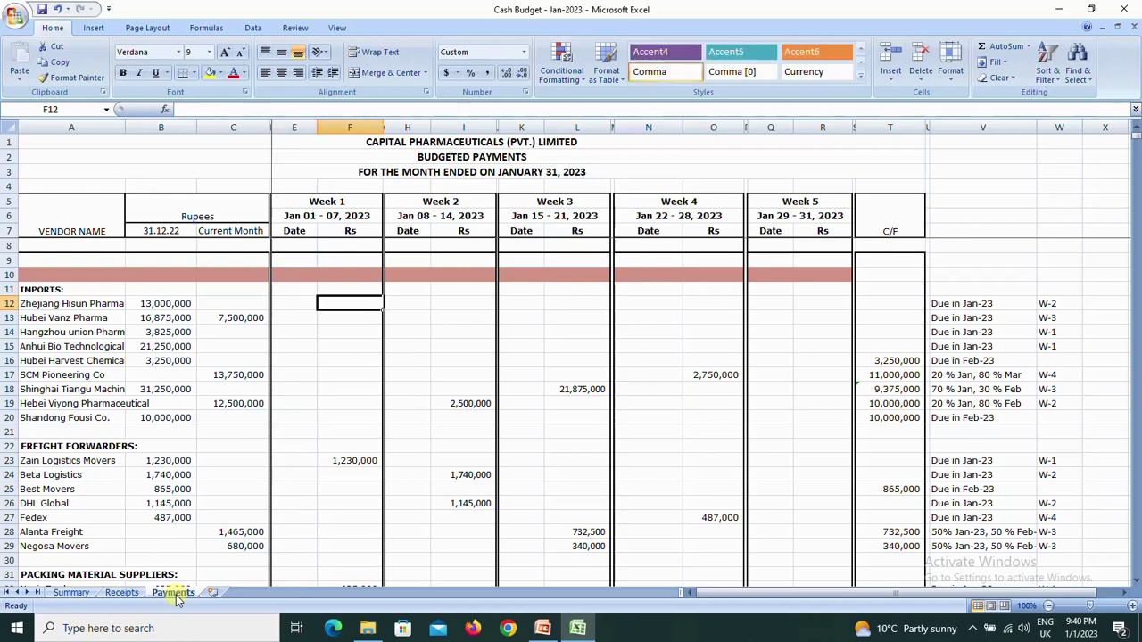
key(Right)
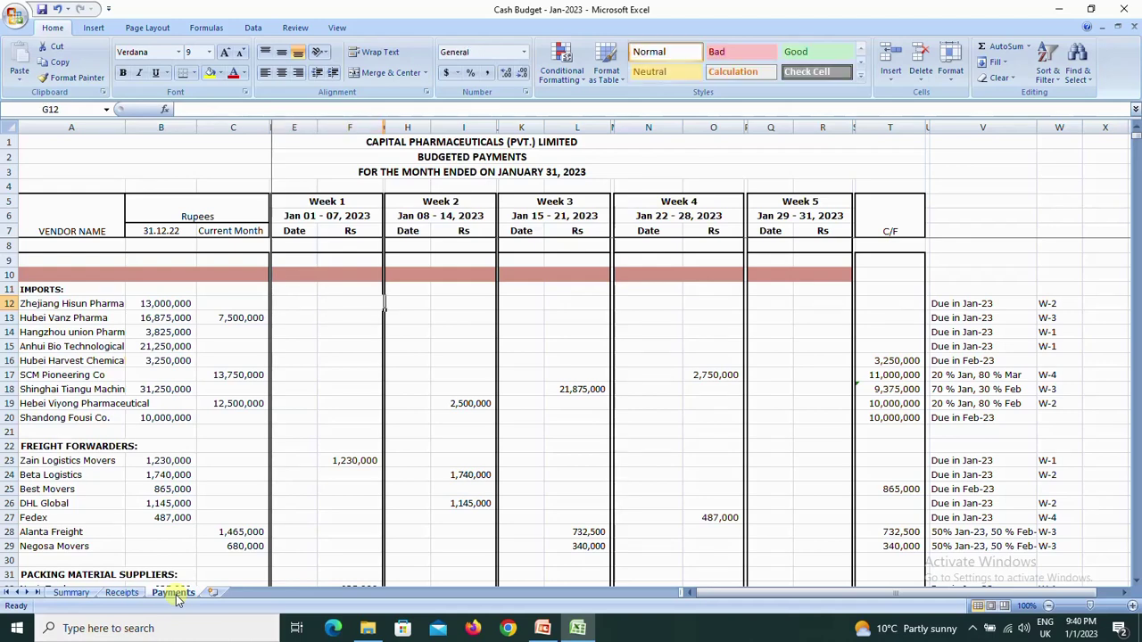
key(Right)
key(Right)
key(Right)
key(Right)
key(Right)
key(Right)
key(Right)
key(Right)
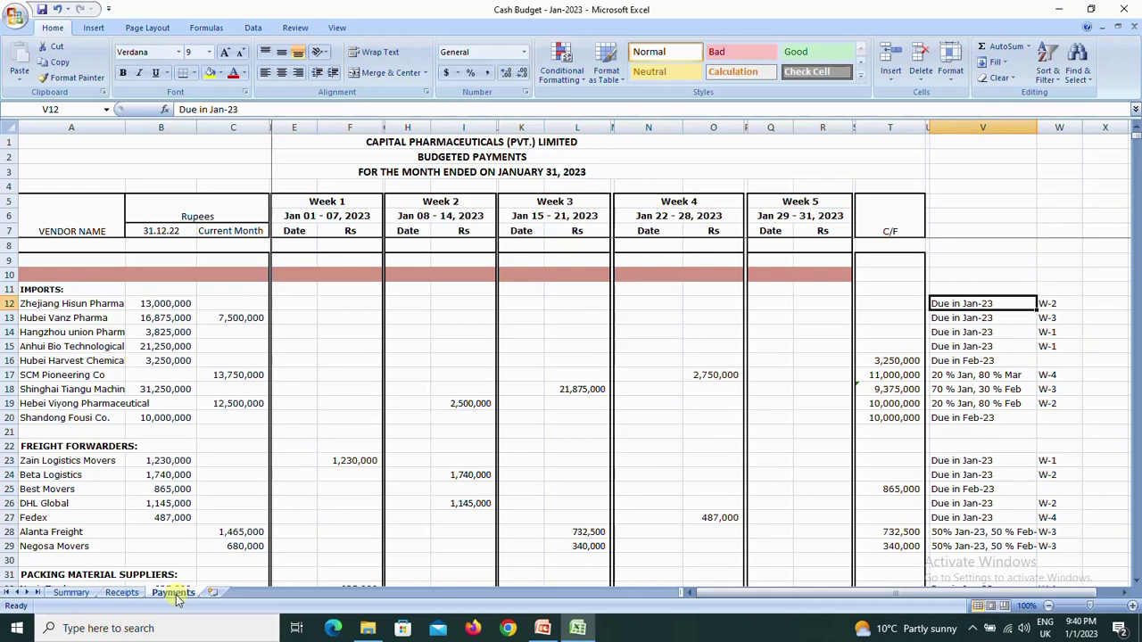
key(Right)
key(Left)
key(Left)
key(Left)
key(Left)
key(Left)
key(Left)
key(Left)
key(Left)
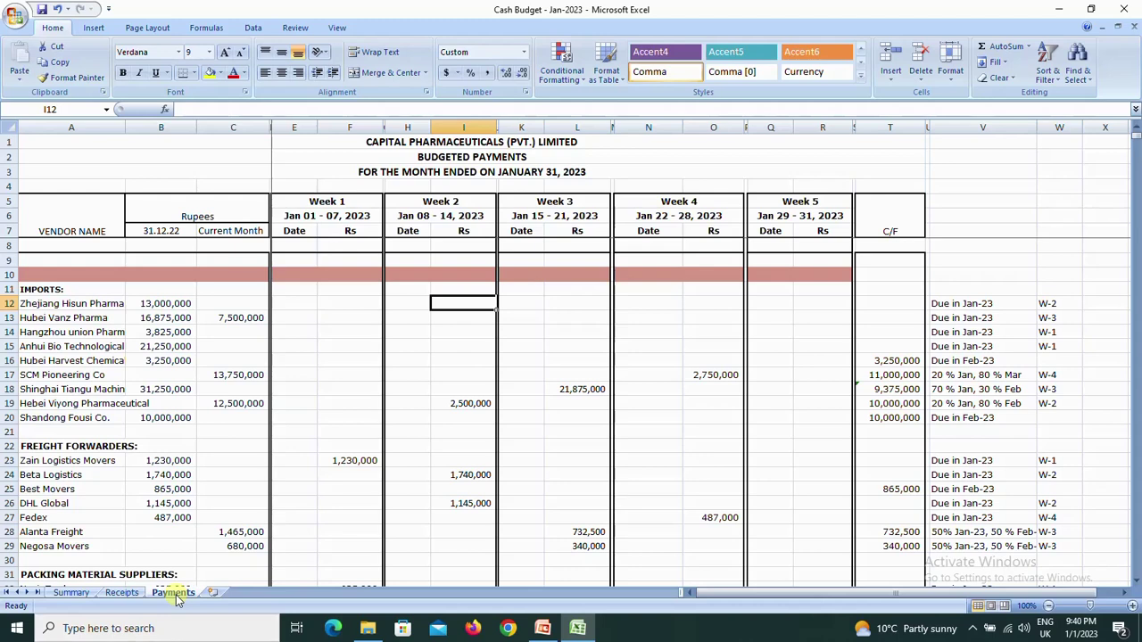
Finish I12 as =B12, then enter =B13+C13 (24,375,000) in row 13's Week 3 cell L13.
text(=)
key(Left)
key(Left)
key(Left)
key(Left)
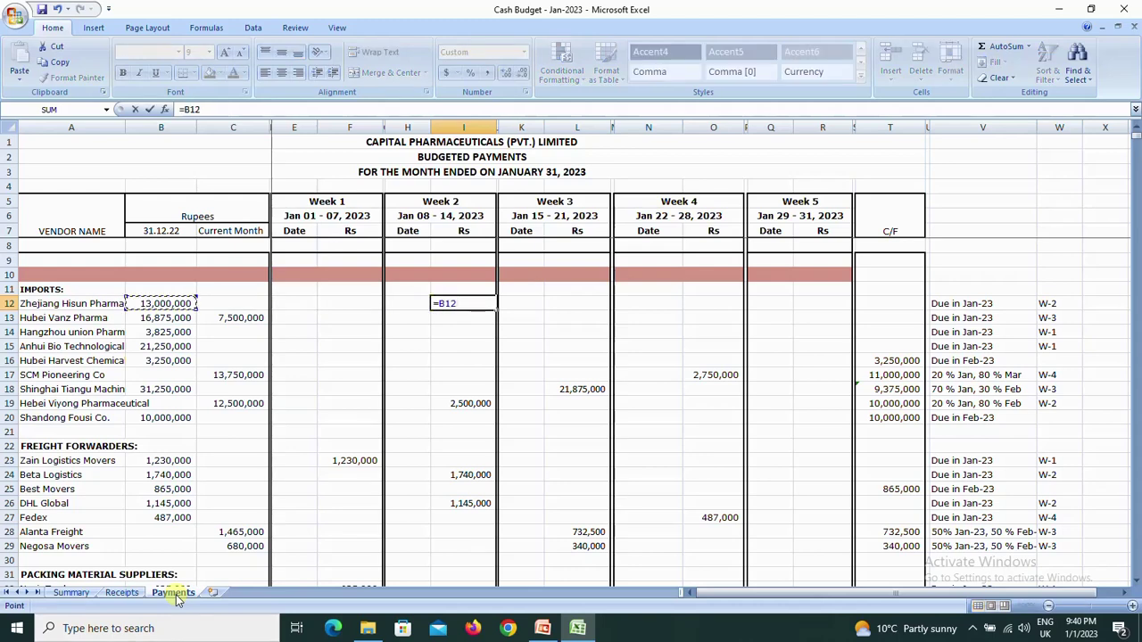
key(Return)
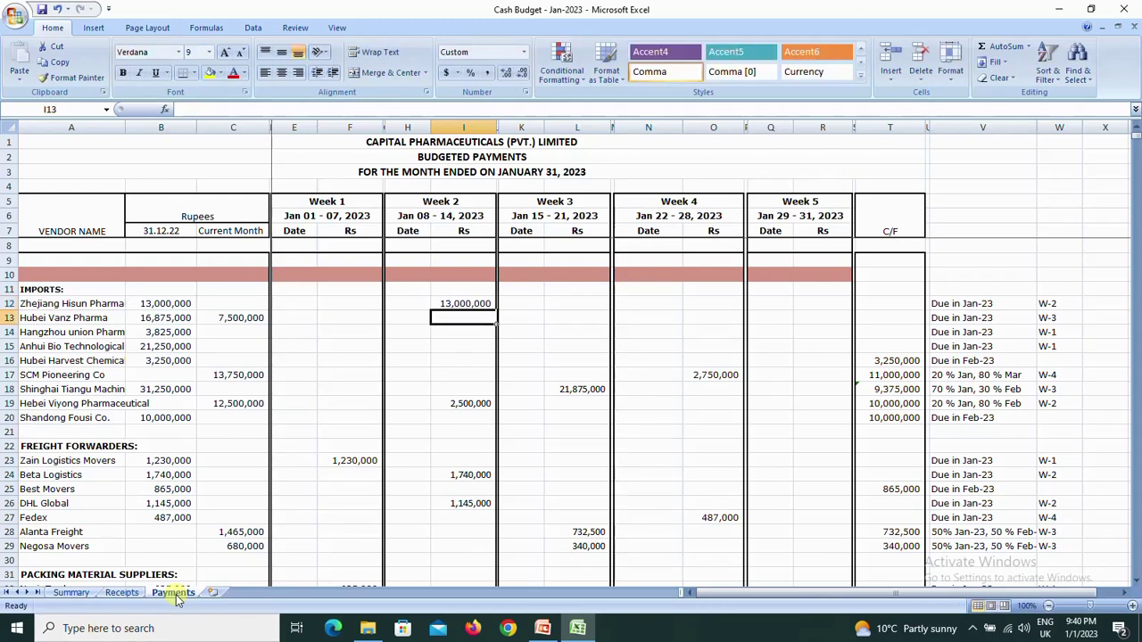
key(Right)
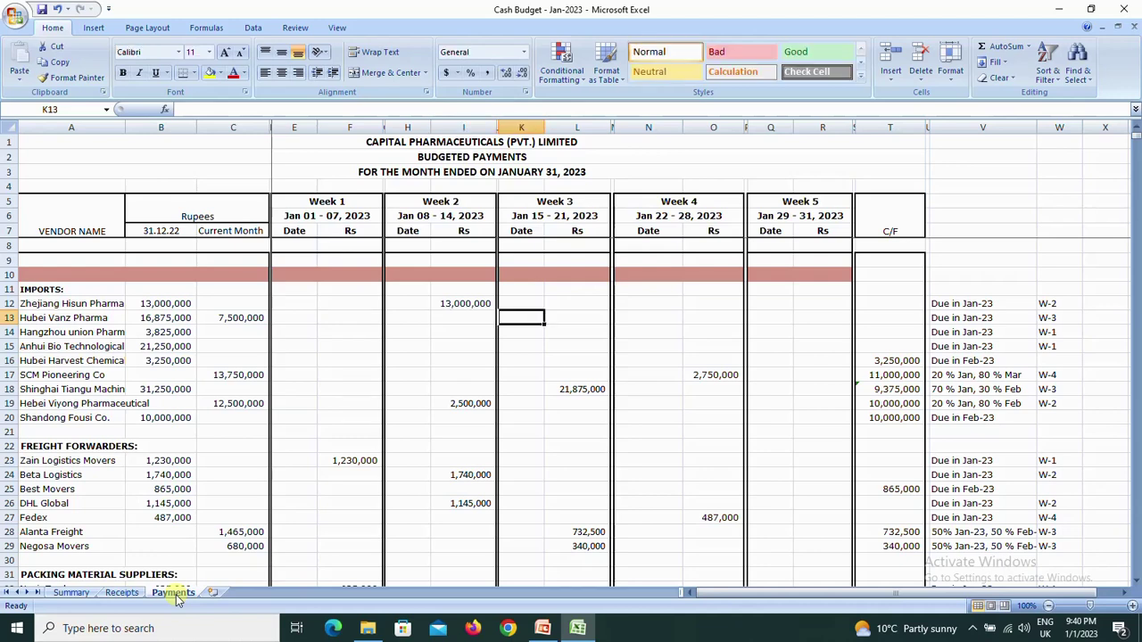
key(Left)
key(Right)
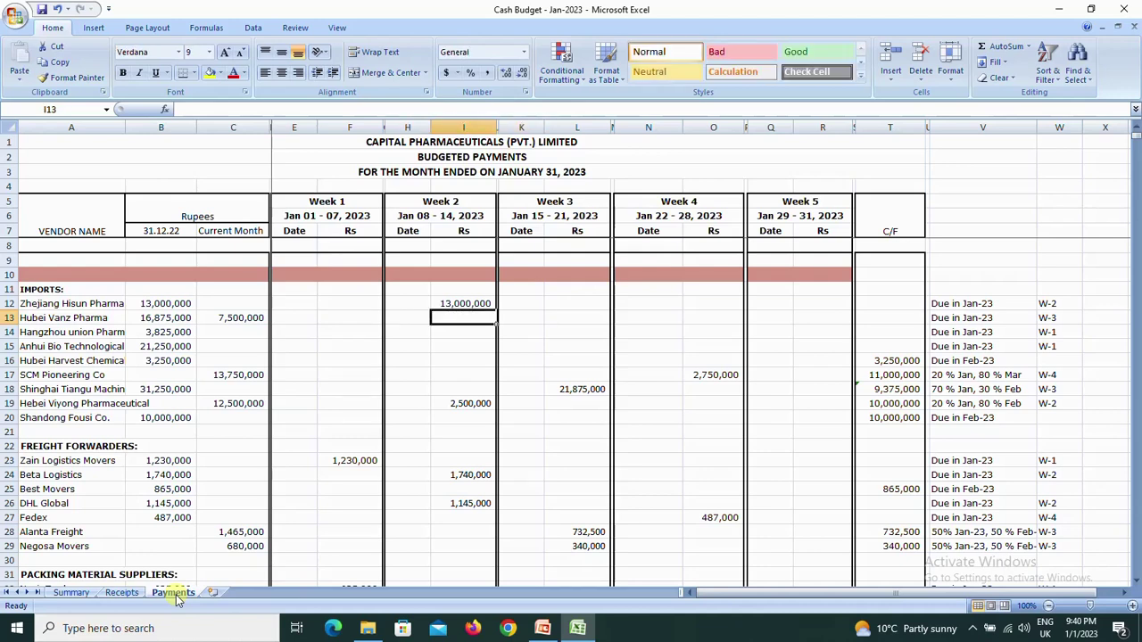
key(Right)
key(Right)
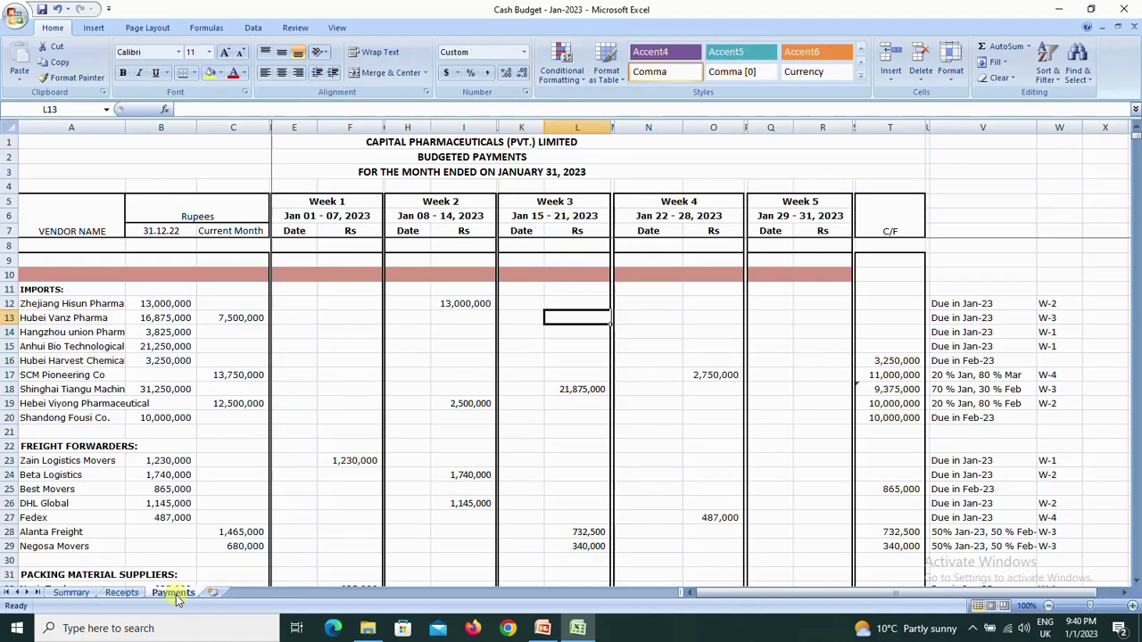
text(=)
key(Left)
key(Left)
key(Left)
key(Home)
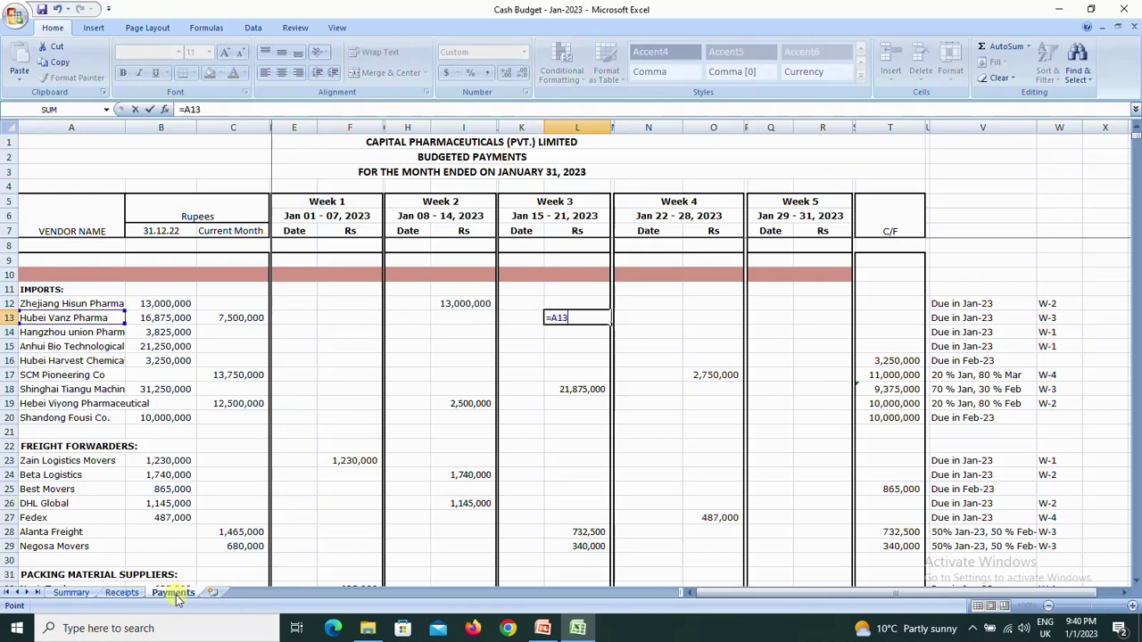
key(Right)
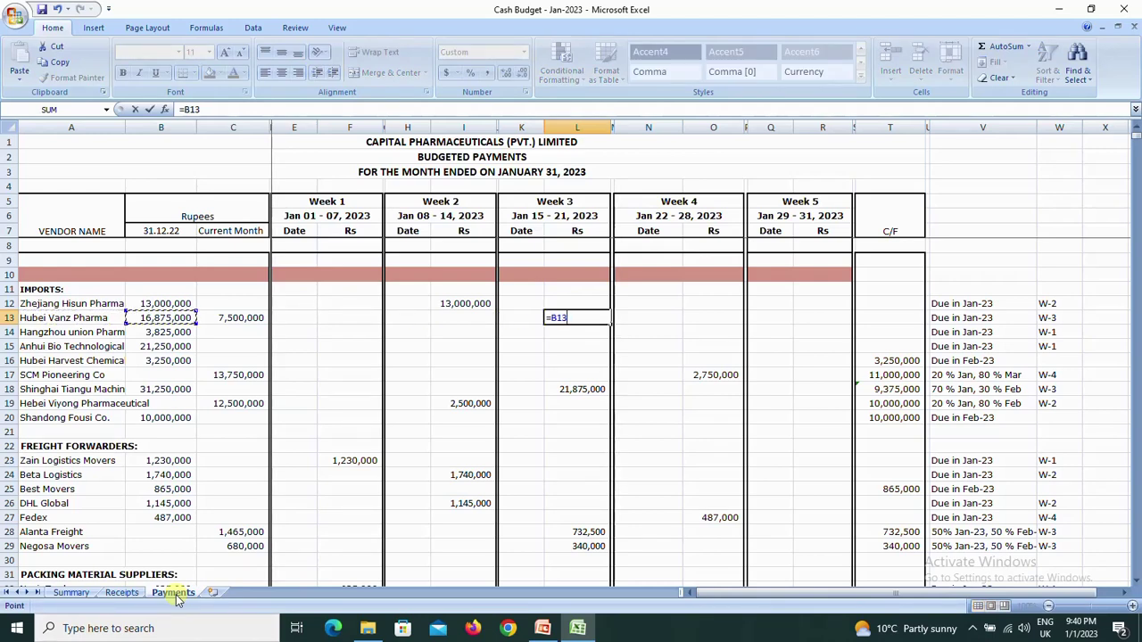
text(+)
key(Left)
key(Left)
key(Left)
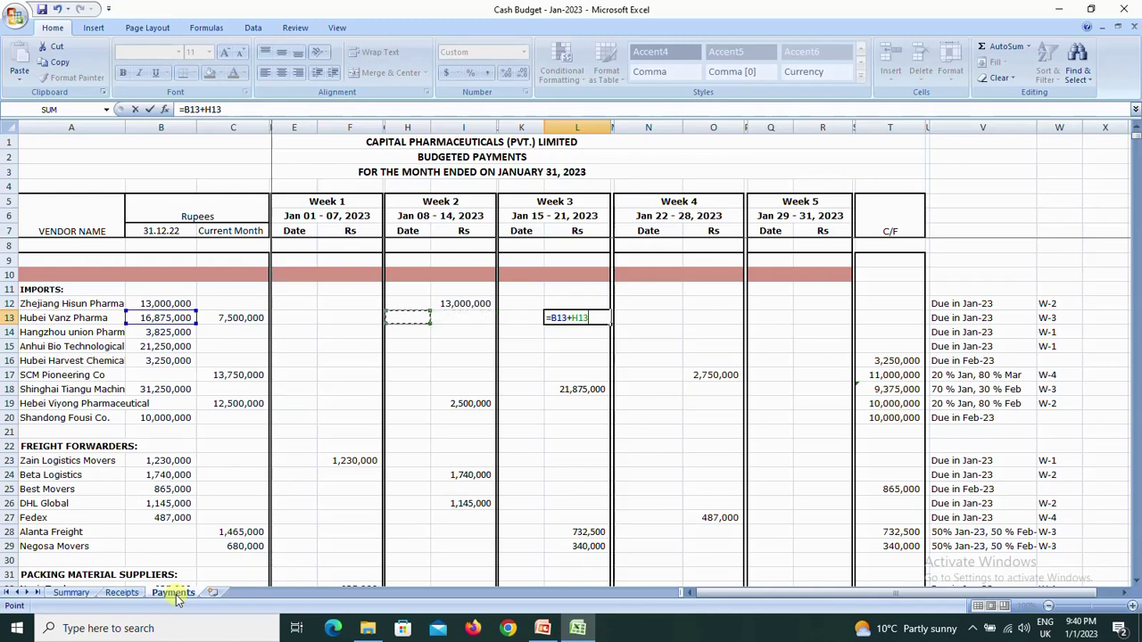
key(Left)
key(Left)
key(Left)
key(Return)
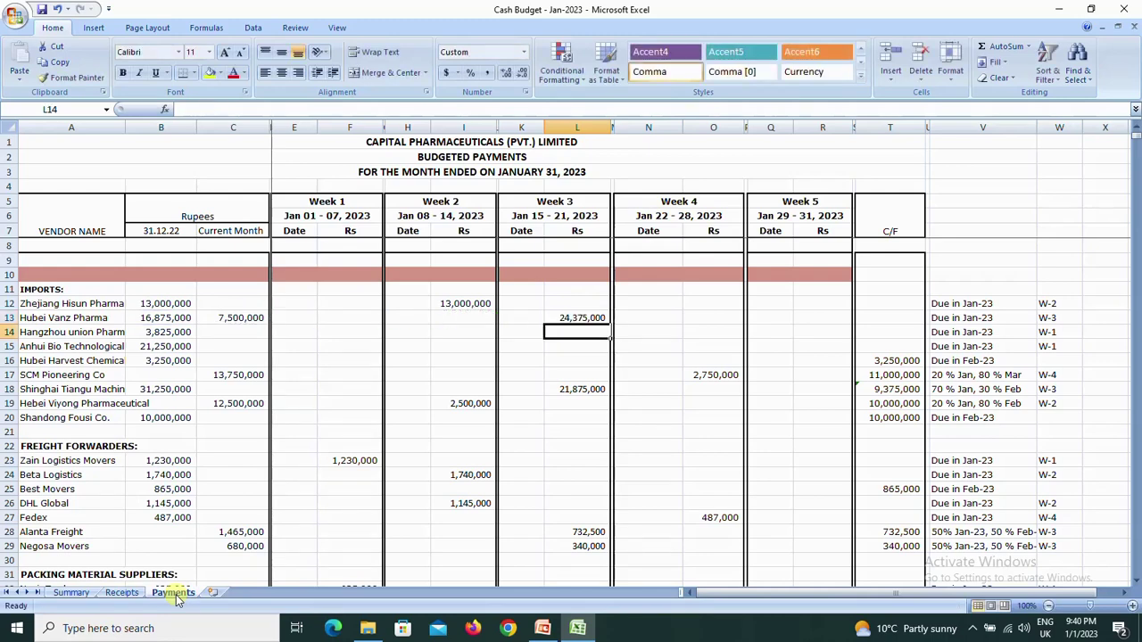
Link Week 1 payments to opening balances: =B14 in F14 and =B15 in F15.
key(Left)
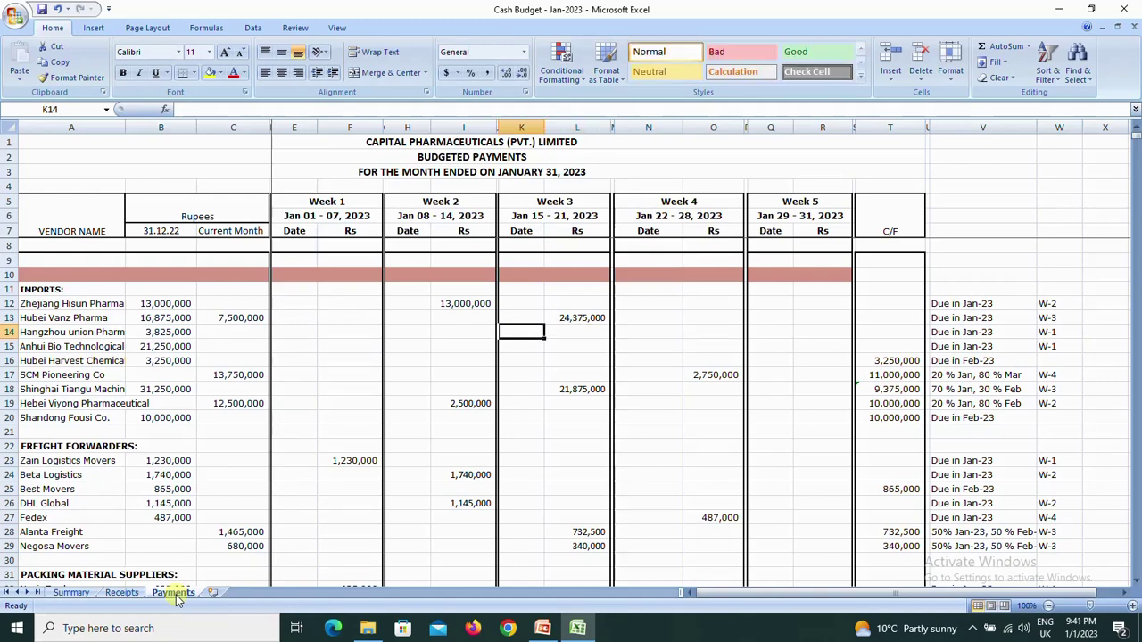
key(Left)
key(Left)
key(Left)
key(Left)
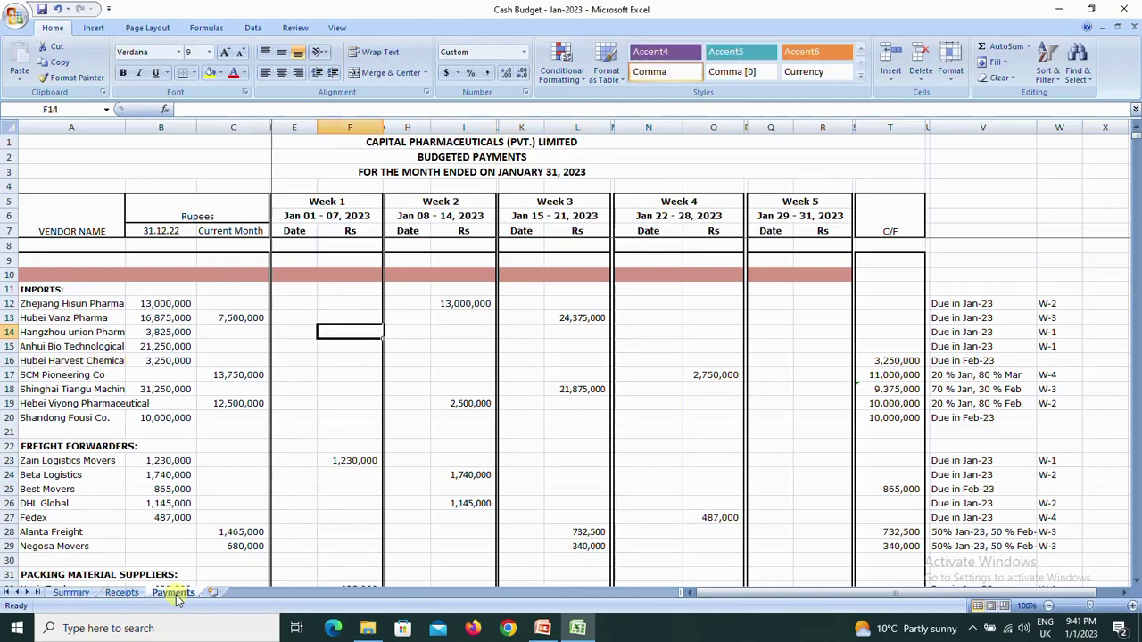
text(=)
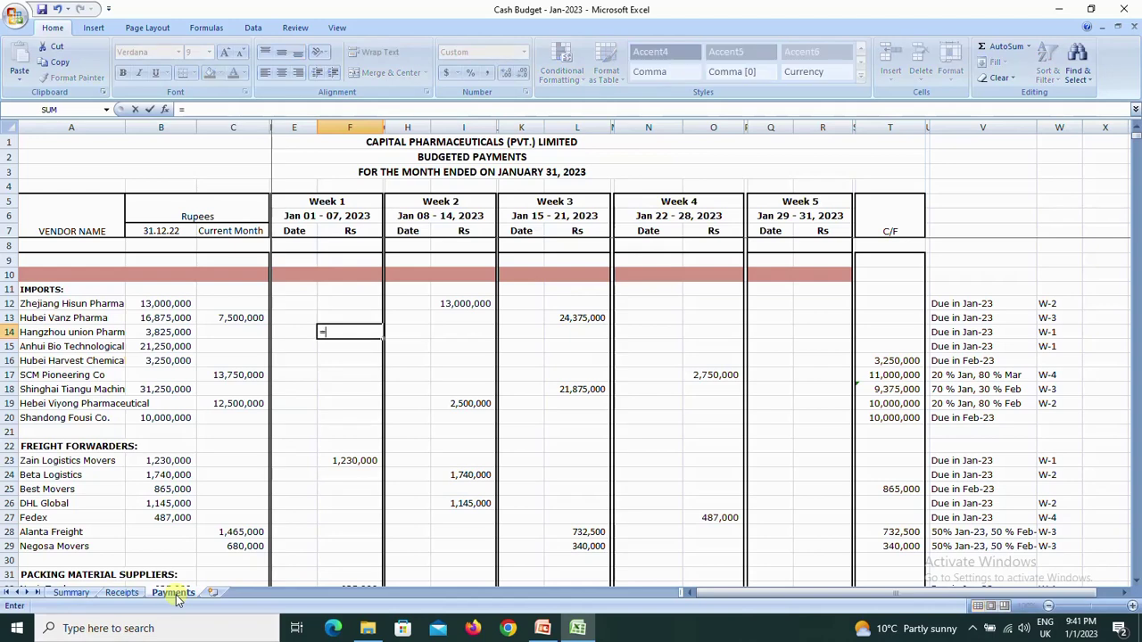
key(Left)
key(Left)
key(Left)
key(Left)
key(Right)
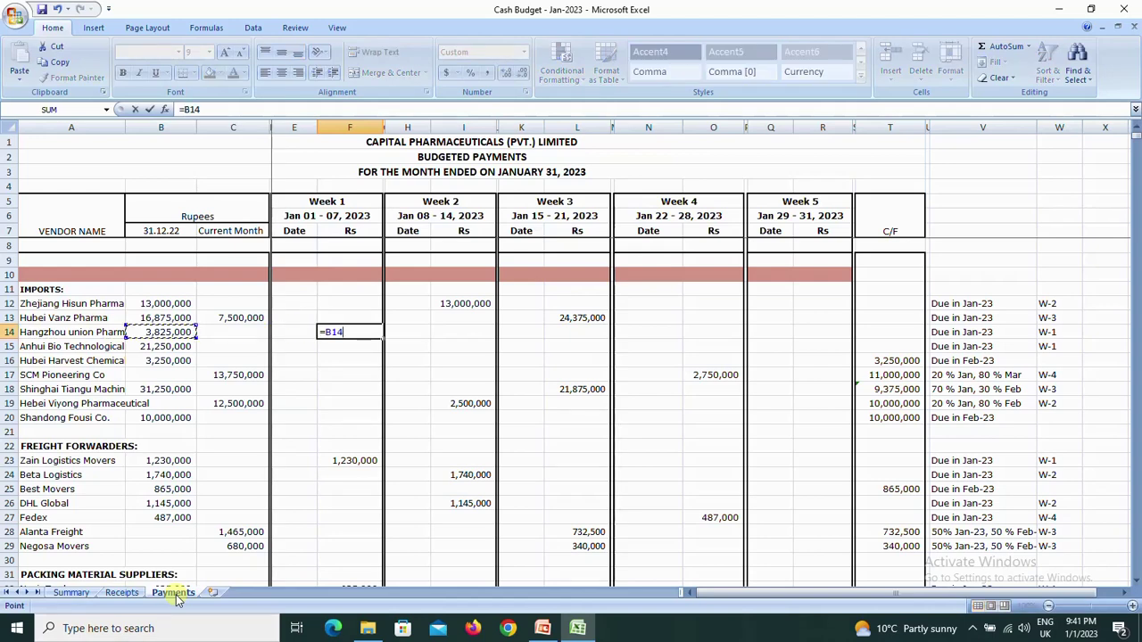
key(Return)
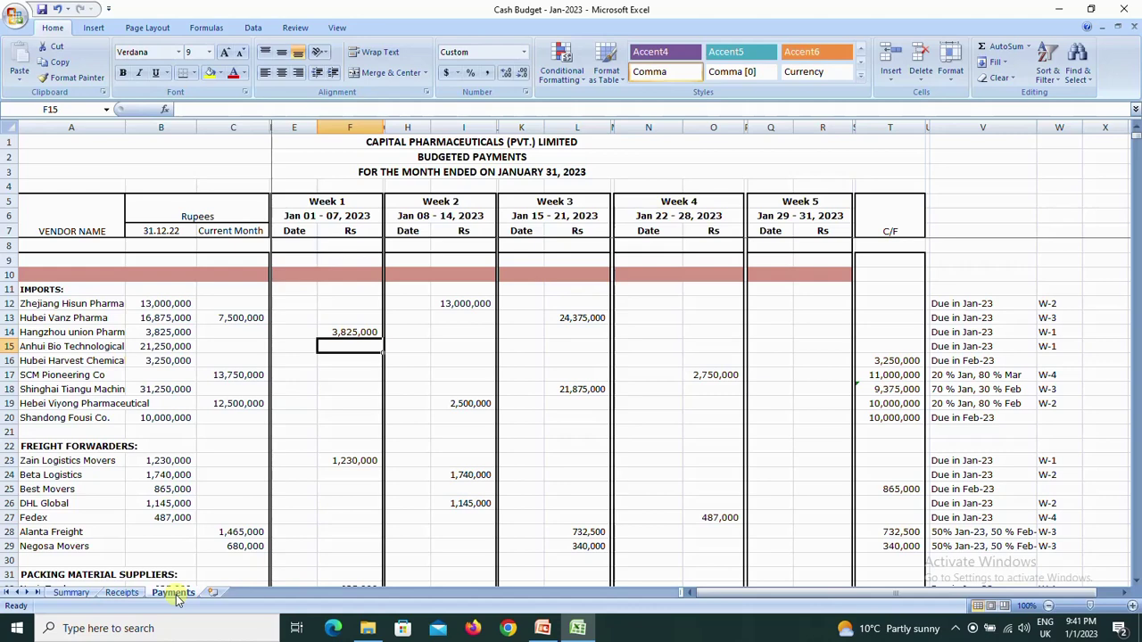
key(Right)
key(Right)
key(Right)
key(Right)
key(Right)
key(Right)
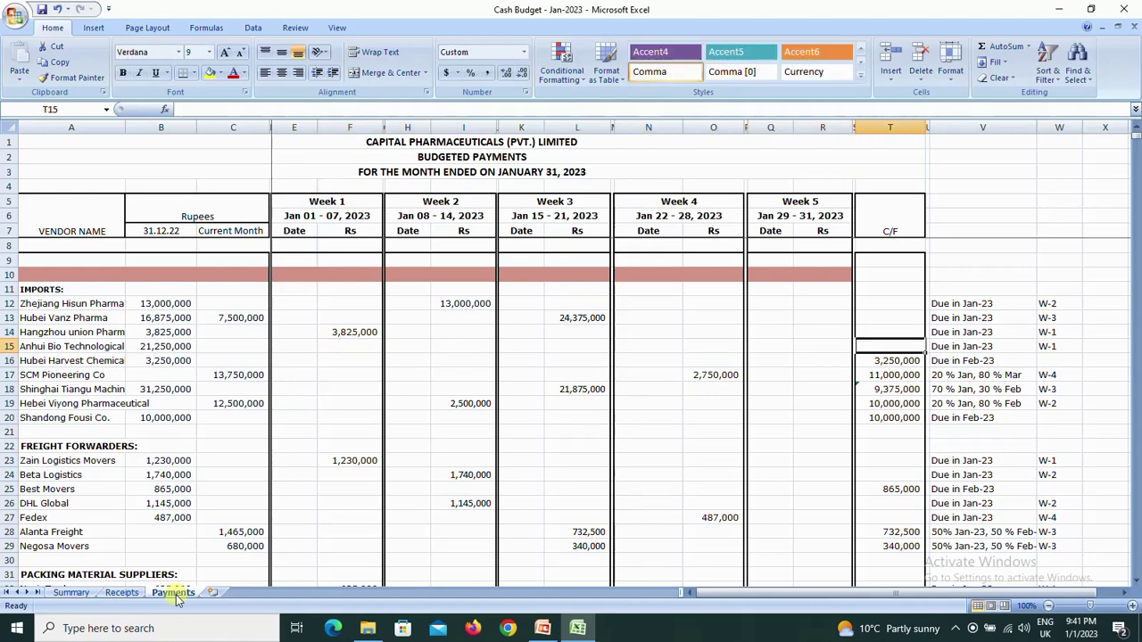
key(Left)
key(Left)
key(Left)
key(Left)
key(Left)
key(Left)
key(Left)
key(Left)
key(Left)
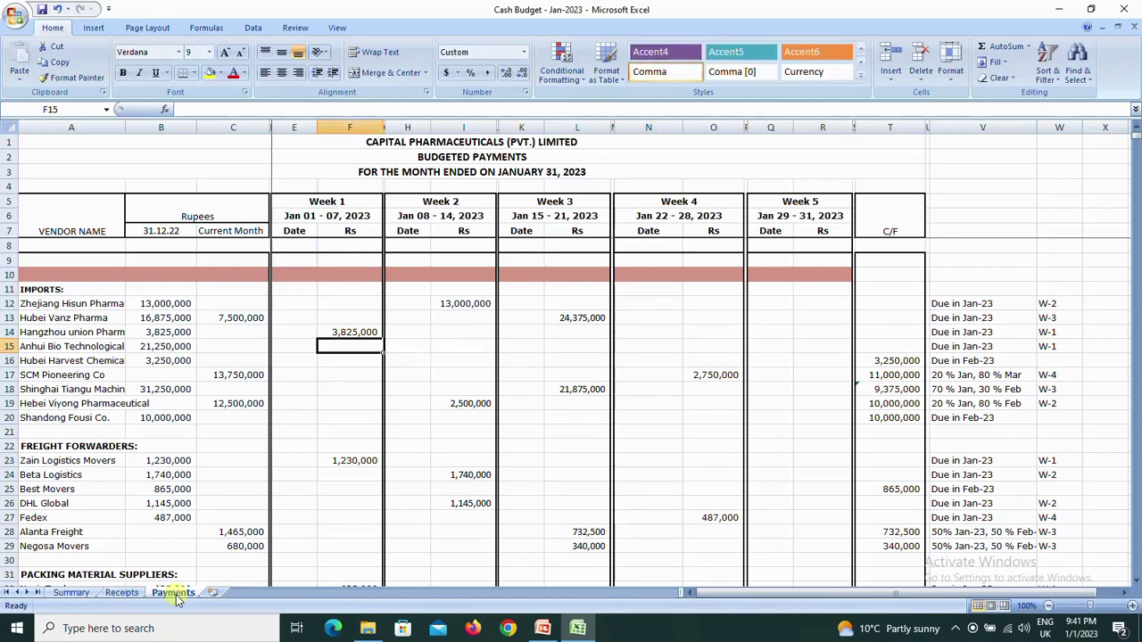
text(=)
key(Left)
key(Left)
key(Left)
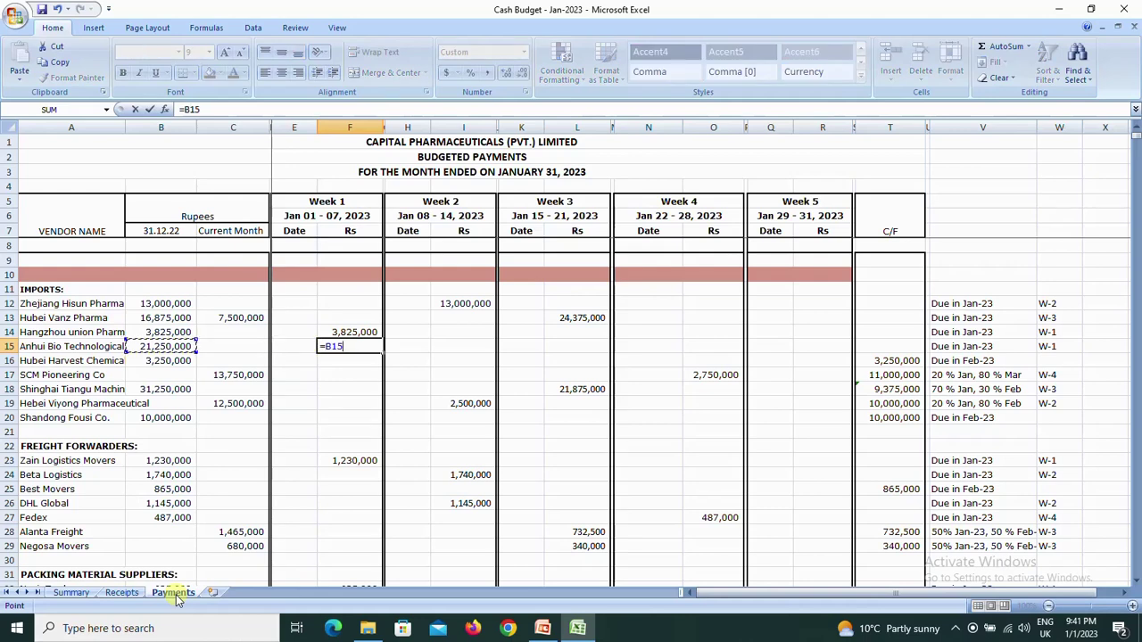
key(Return)
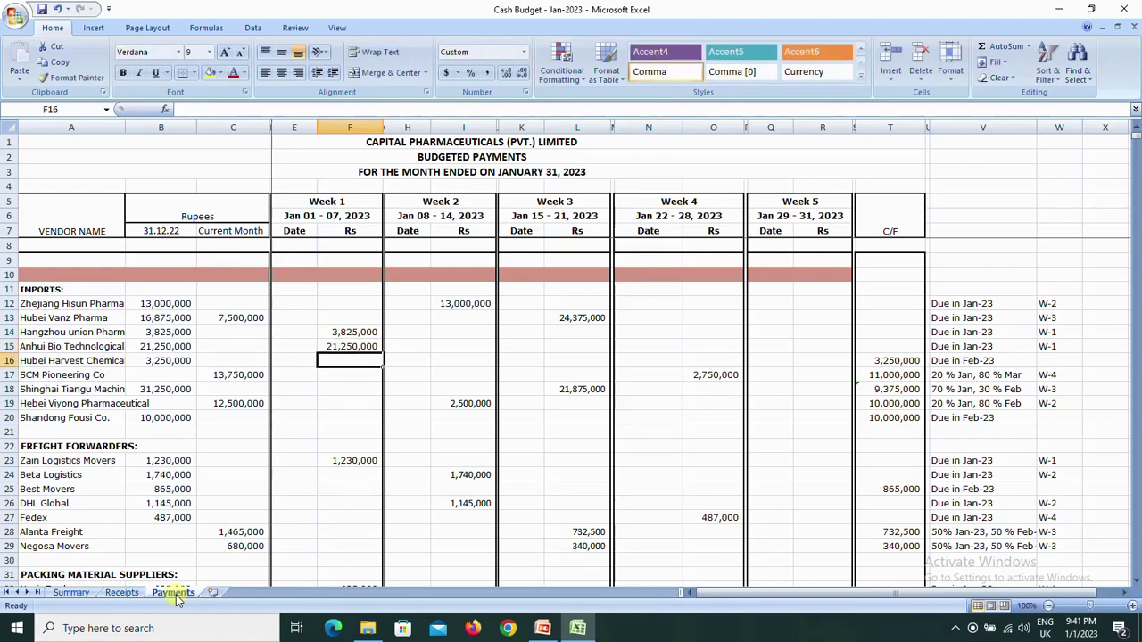
Review row 16's entries and carried-forward formula, and read row 17's payment terms note.
key(Left)
key(Left)
key(Left)
key(Left)
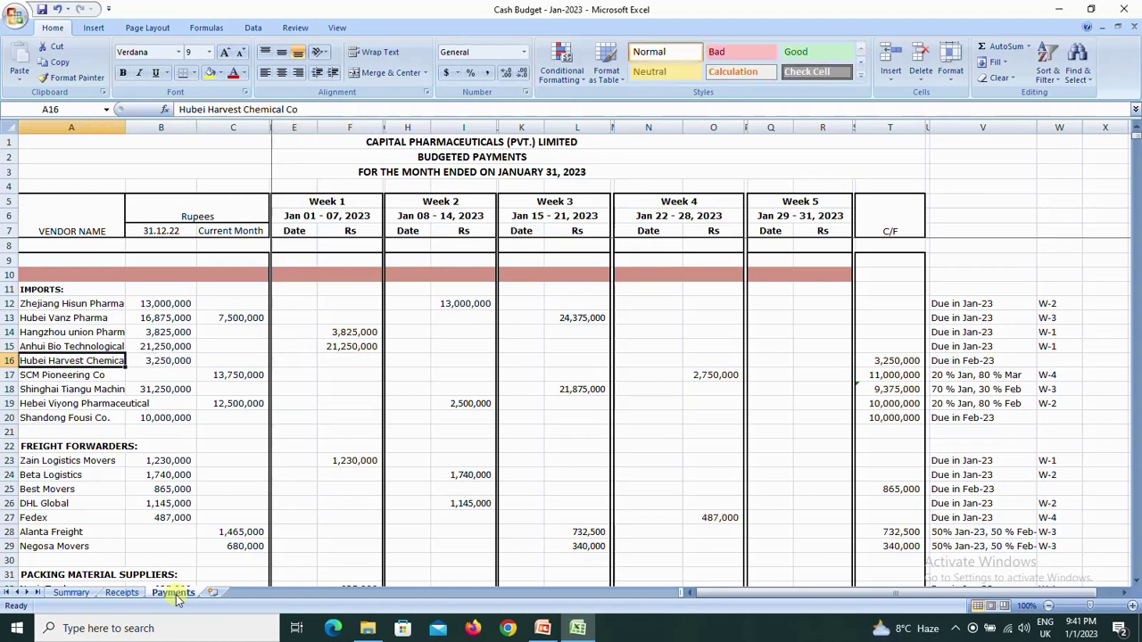
key(Right)
key(Right)
key(Right)
key(Right)
key(Right)
key(Right)
key(Right)
key(Right)
key(Right)
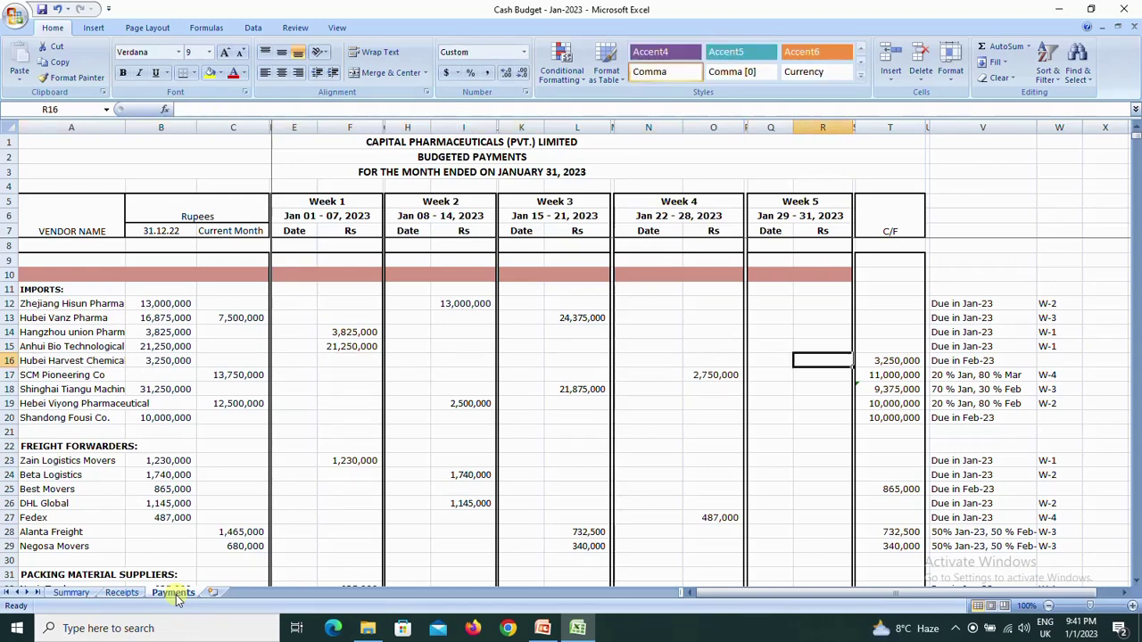
key(Right)
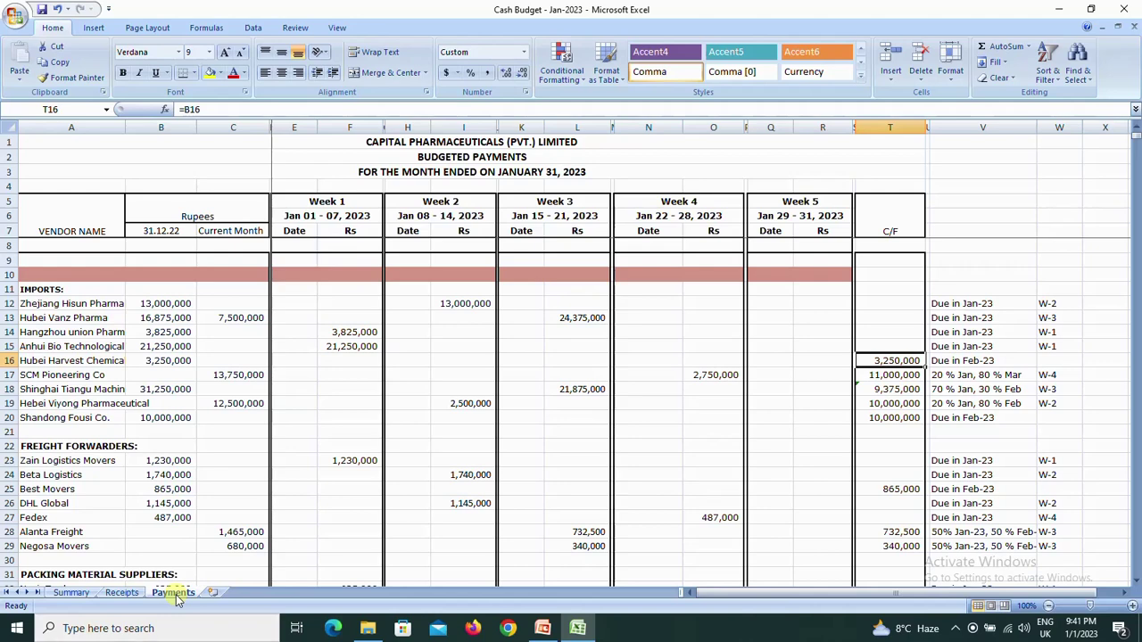
key(Down)
key(Right)
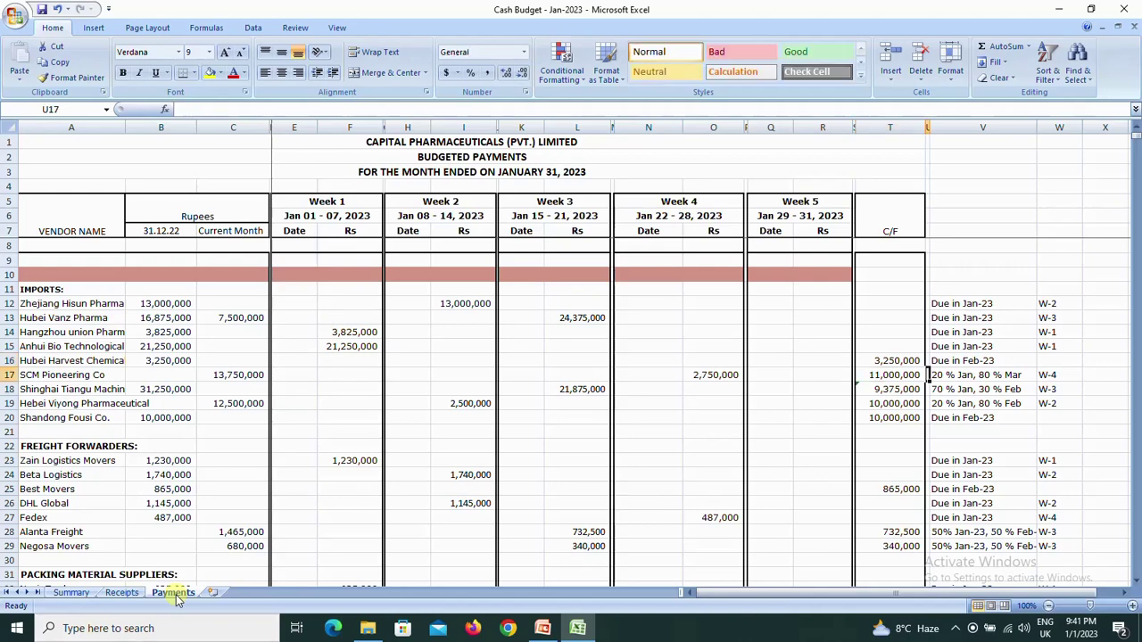
key(Right)
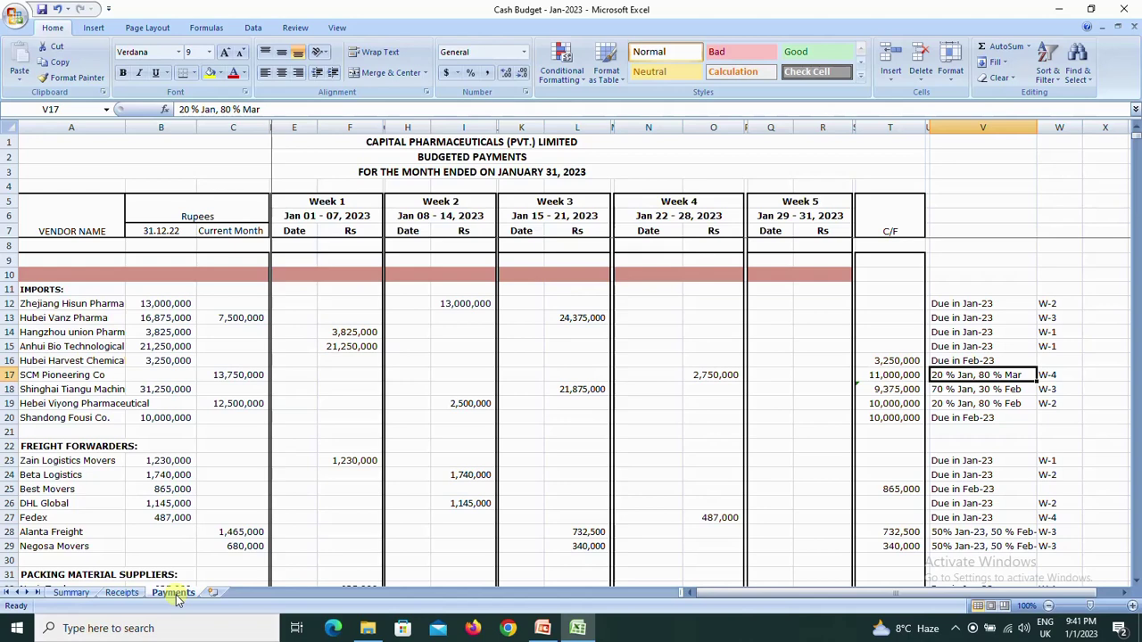
Inspect SCM Pioneering's Week 4 formula =C17*0.2 (2,750,000), then move down to row 22.
key(Left)
key(Left)
key(Left)
key(Left)
key(Left)
key(Left)
key(Left)
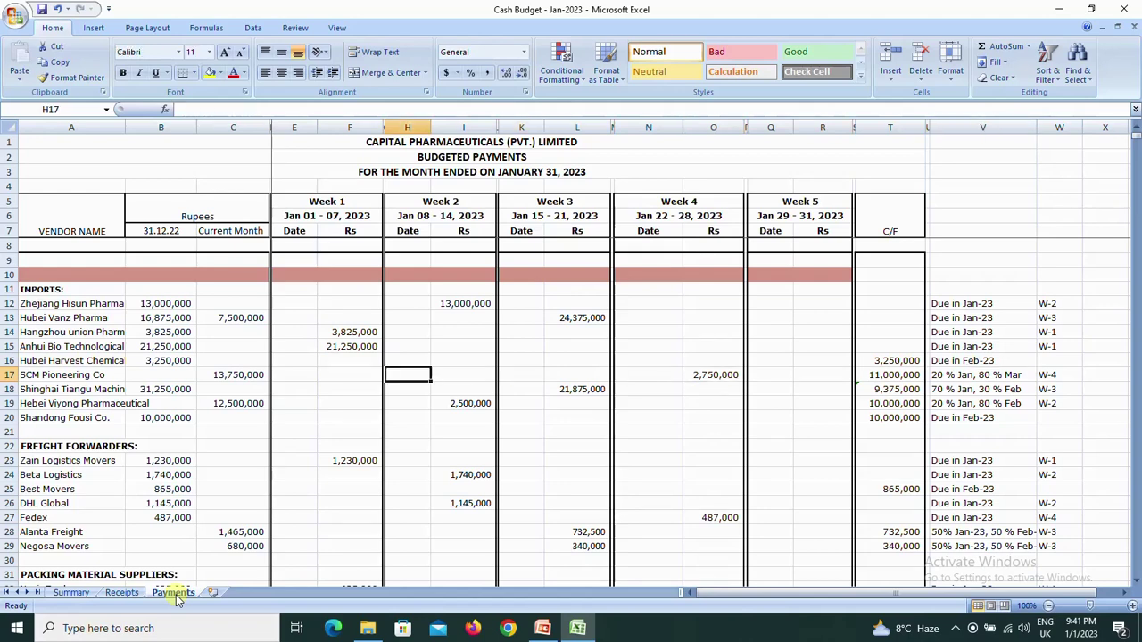
key(Right)
key(Right)
key(Right)
key(Right)
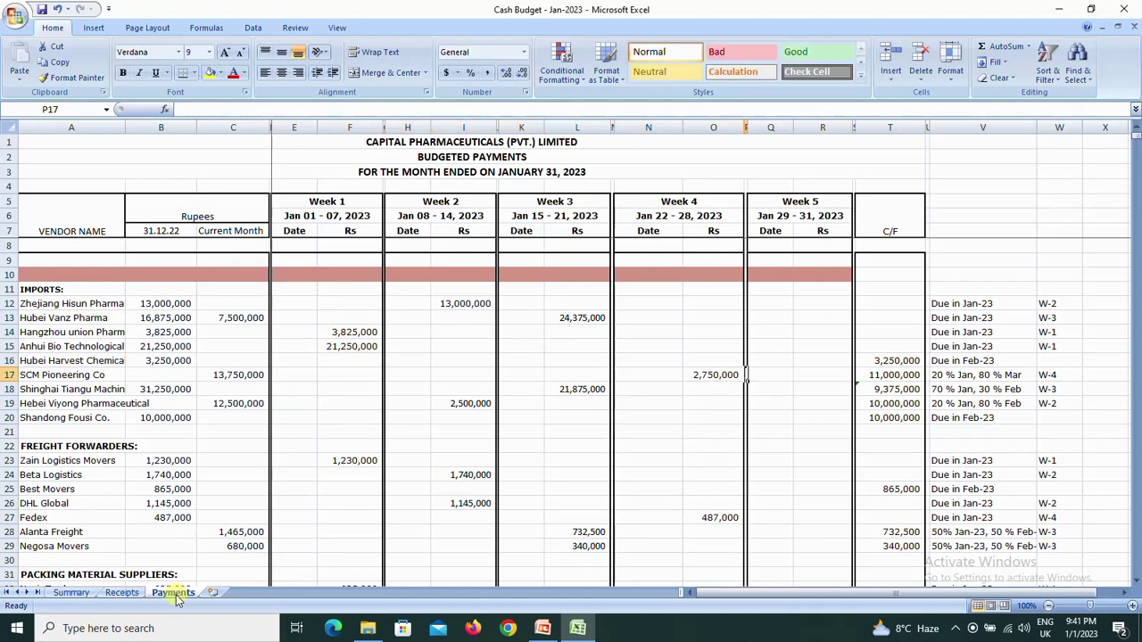
key(Right)
key(Right)
key(Right)
key(Right)
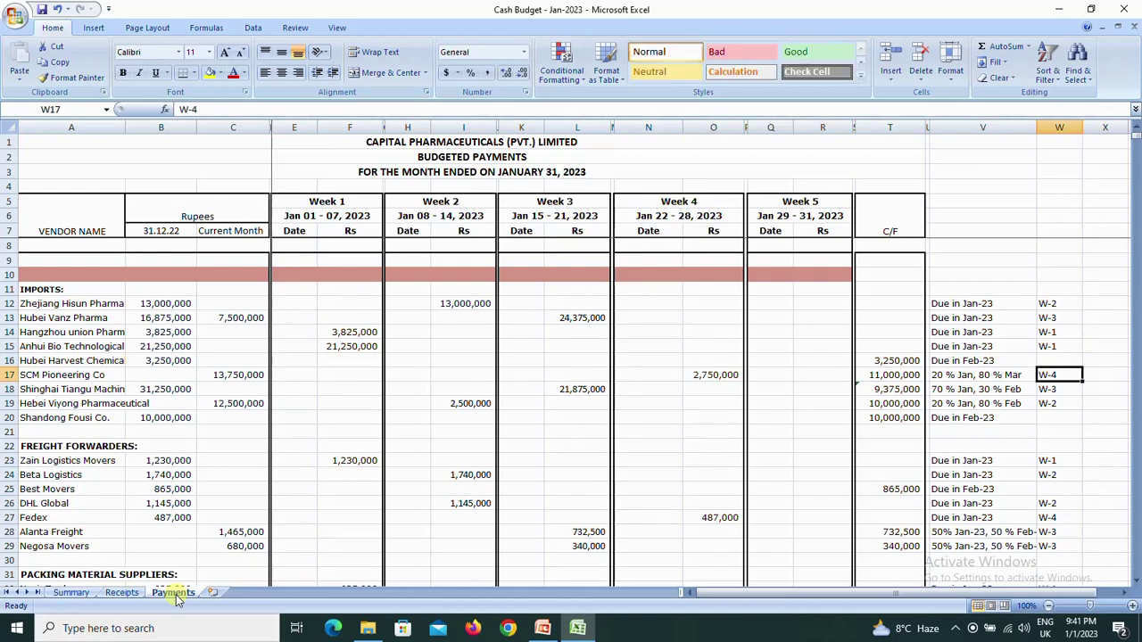
key(Left)
key(Left)
key(Left)
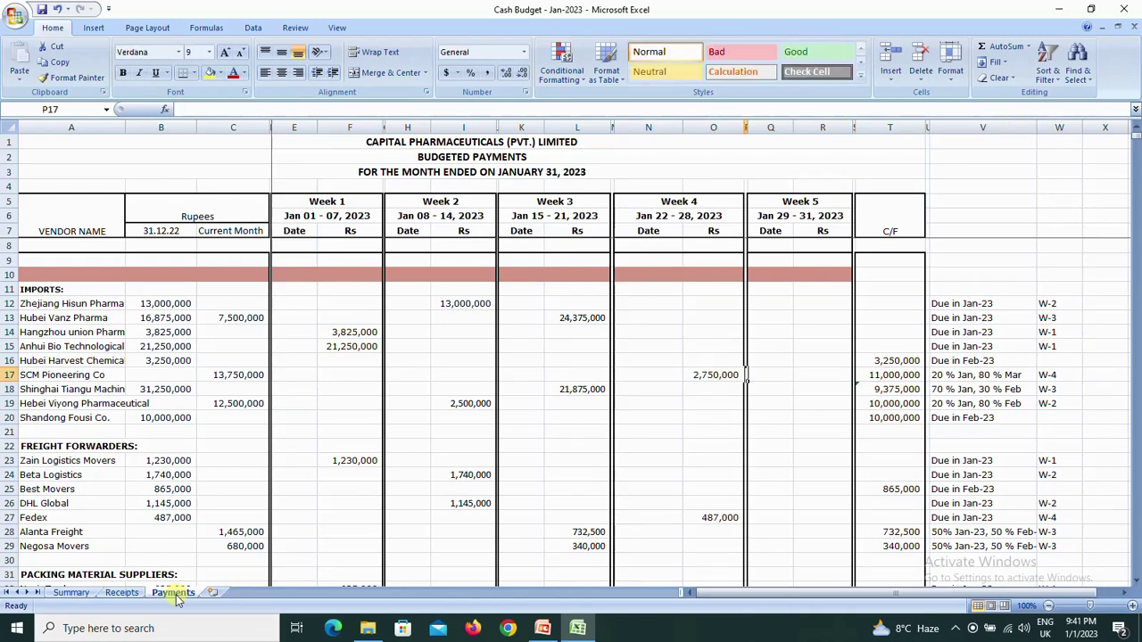
key(Left)
key(Left)
key(Left)
key(Right)
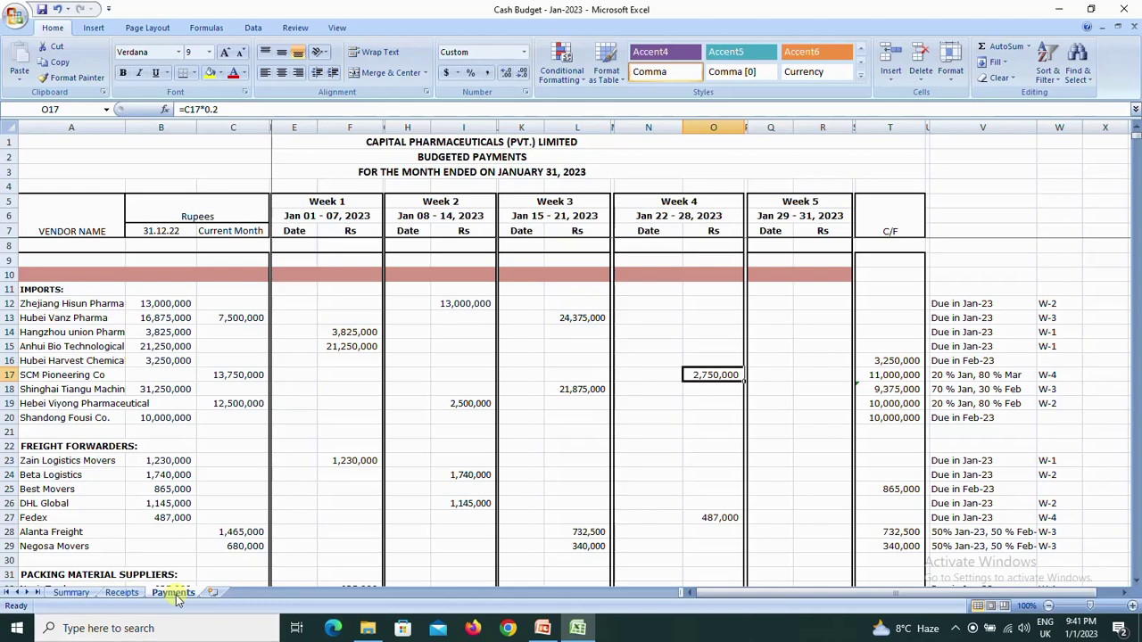
key(Down)
key(Down)
key(Down)
key(Down)
key(Down)
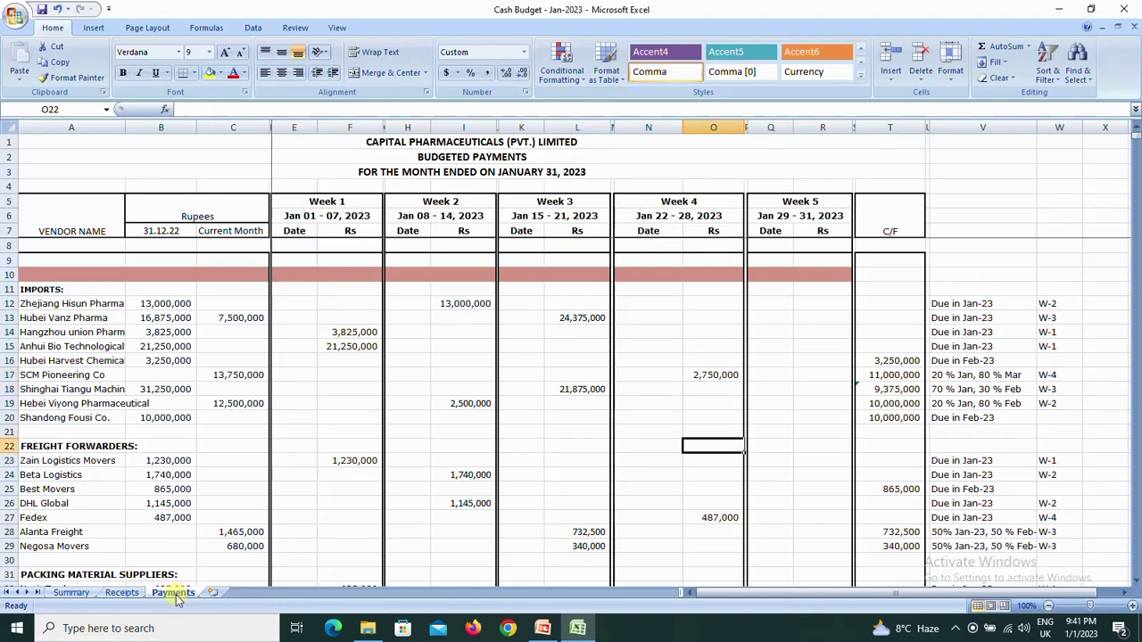
key(Left)
key(Home)
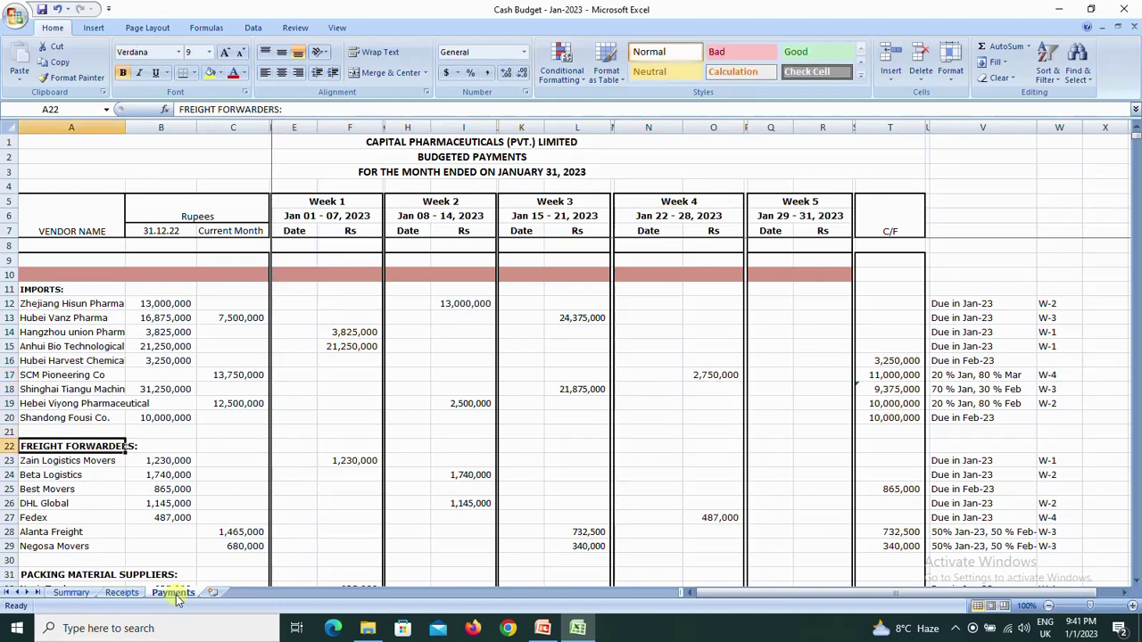
key(Down)
key(Up)
key(Down)
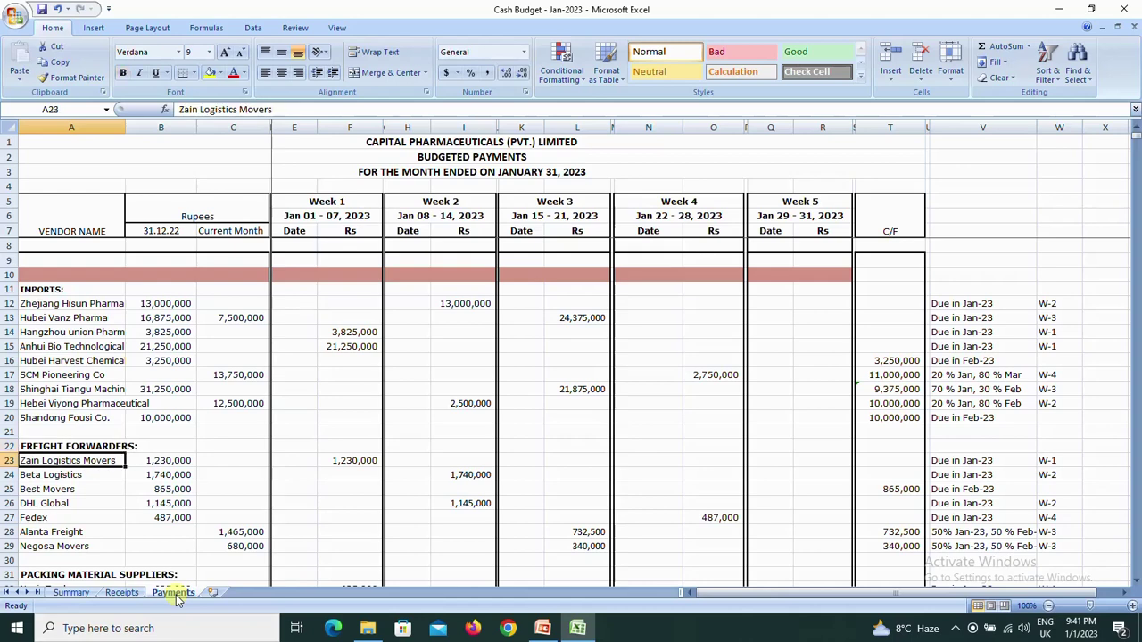
key(Right)
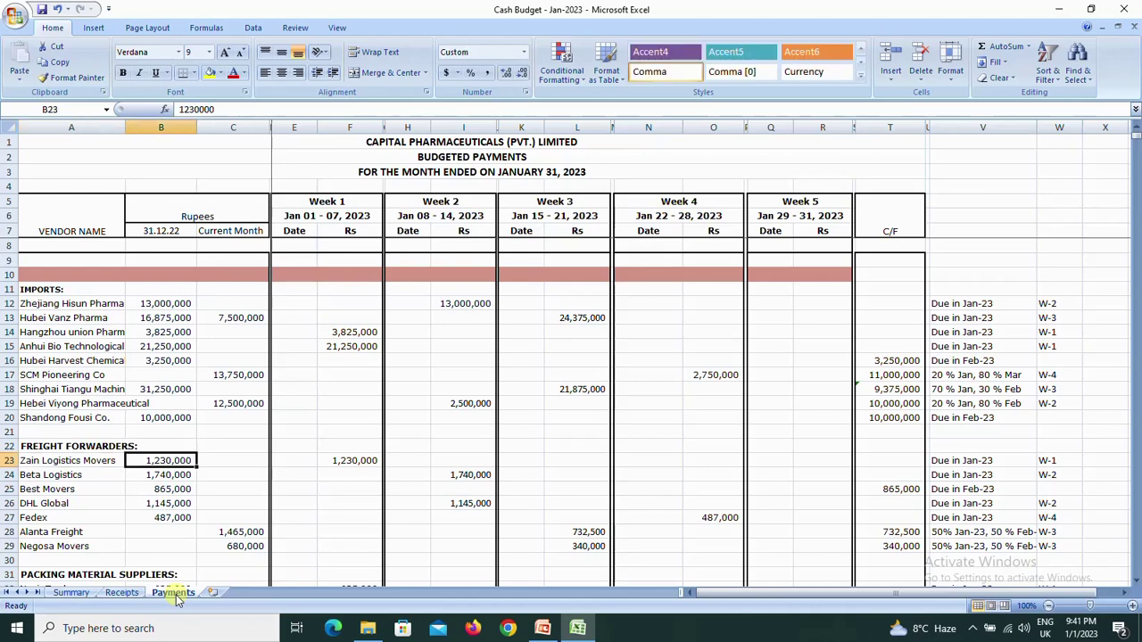
key(Right)
key(Right)
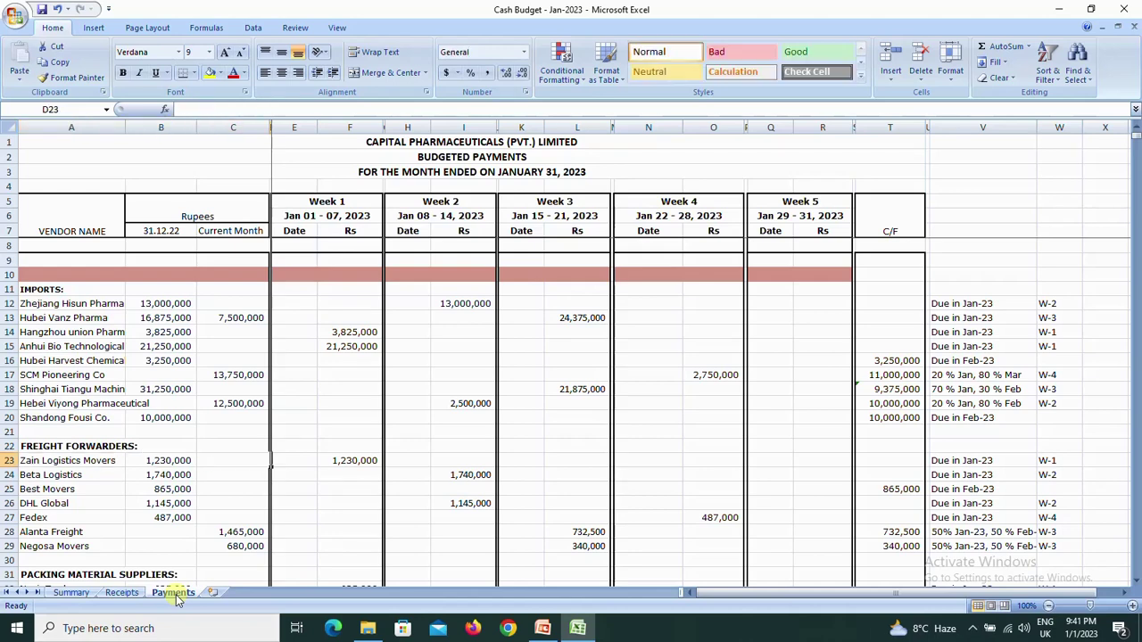
key(Right)
key(Right)
key(ctrl+Right)
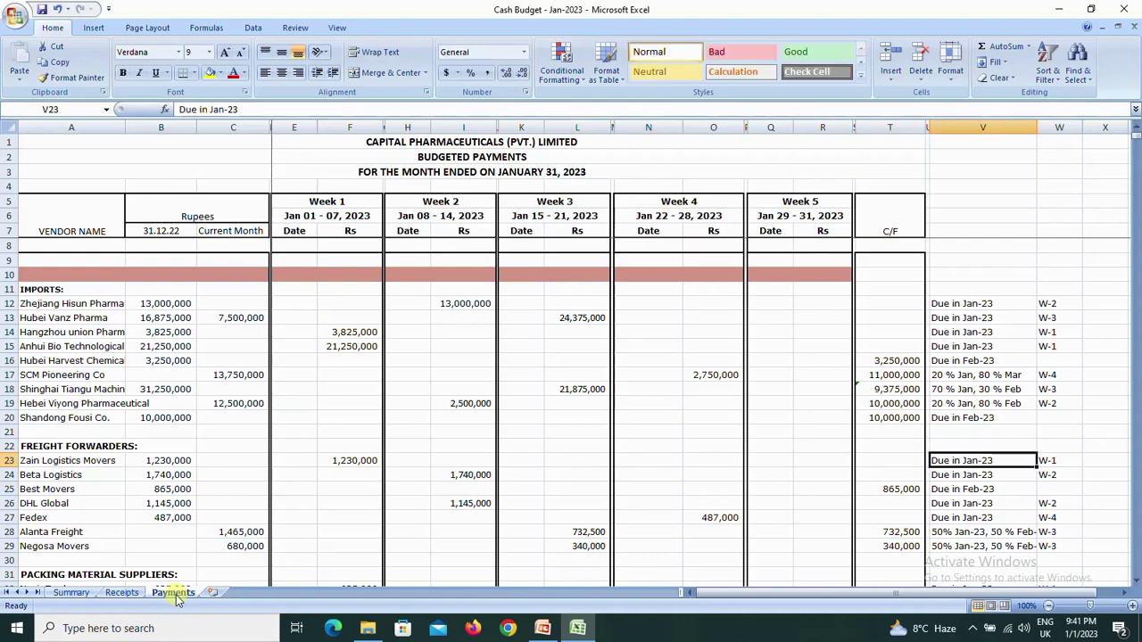
key(Right)
key(Left)
key(Left)
key(Left)
key(Left)
key(Left)
key(Left)
key(Left)
key(Right)
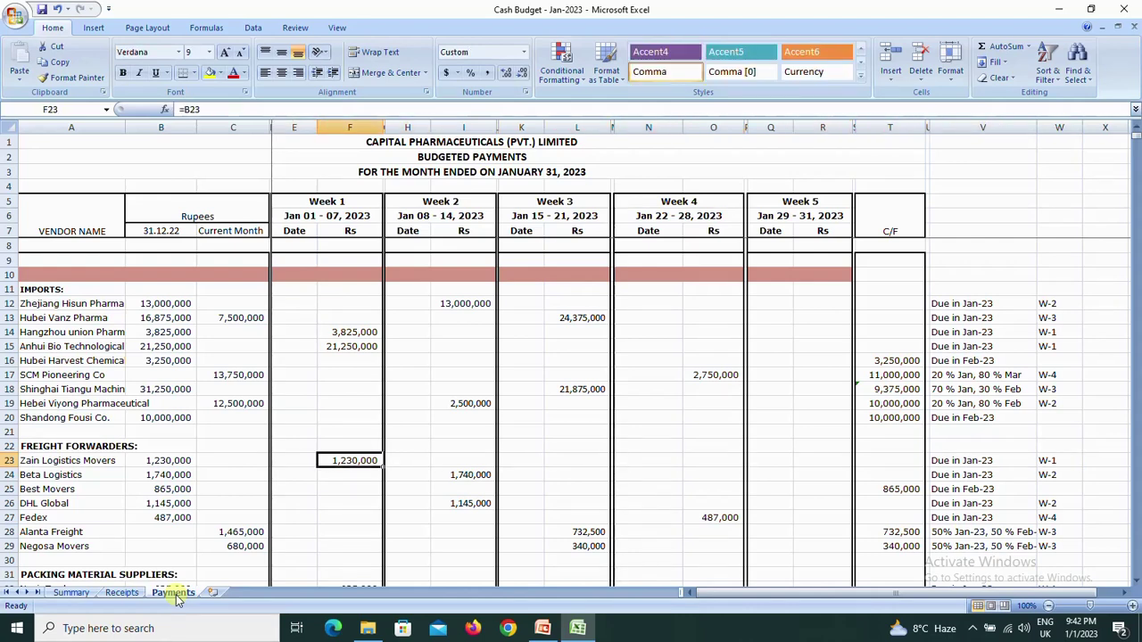
key(Down)
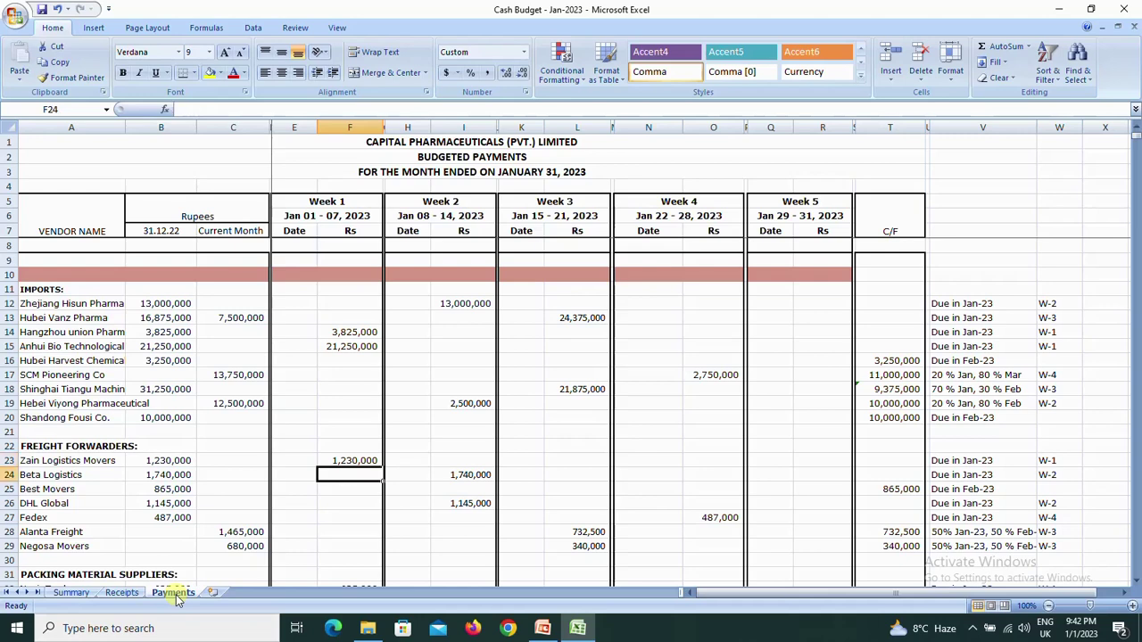
key(Down)
key(Down)
key(Down)
key(Down)
key(Down)
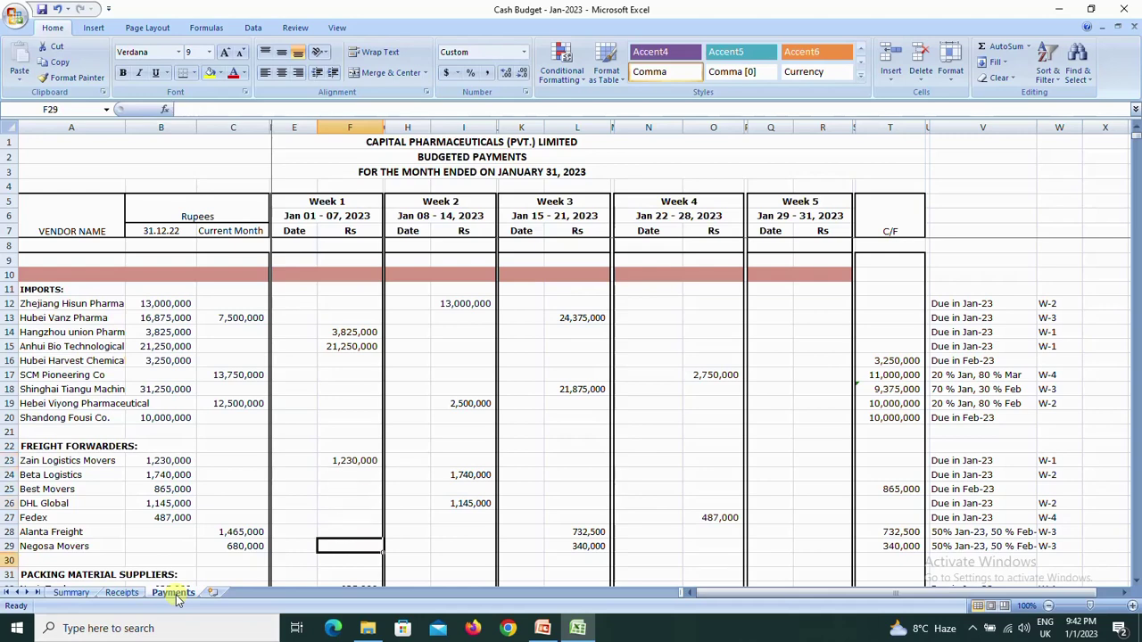
key(Down)
key(Down)
key(Down)
key(Down)
key(Up)
key(Up)
key(Up)
key(Up)
key(Left)
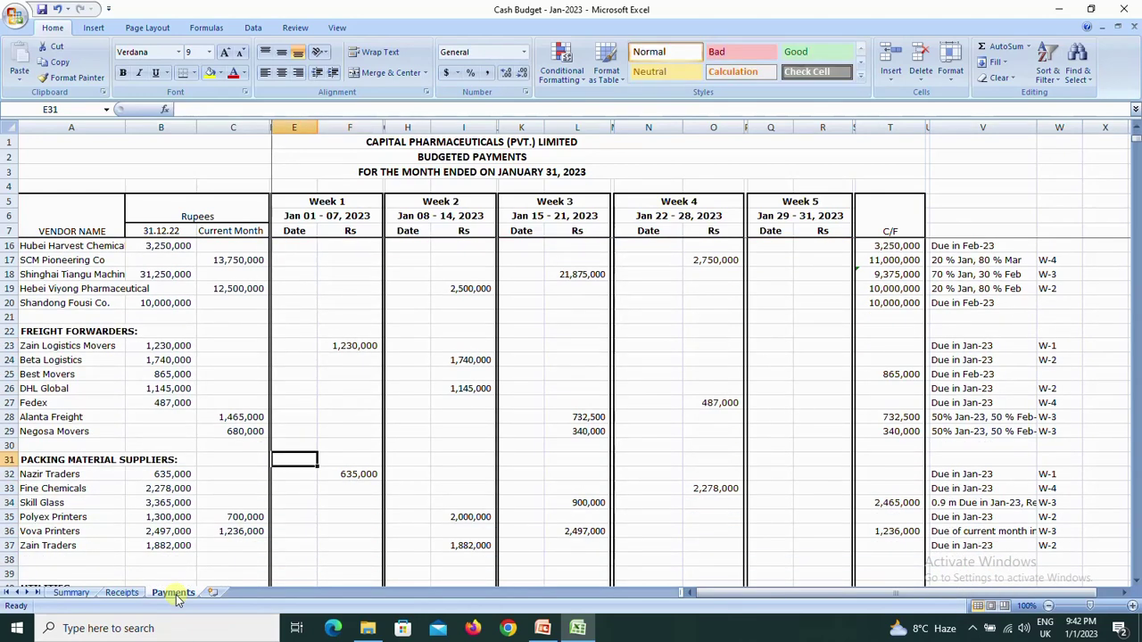
key(Left)
key(Left)
key(Left)
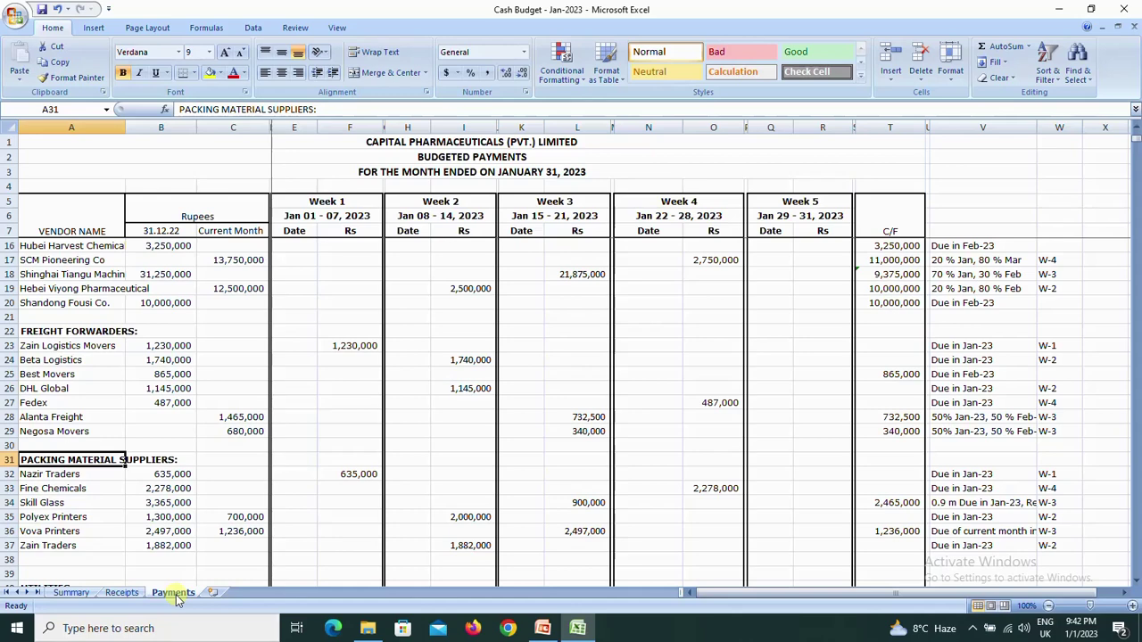
key(Down)
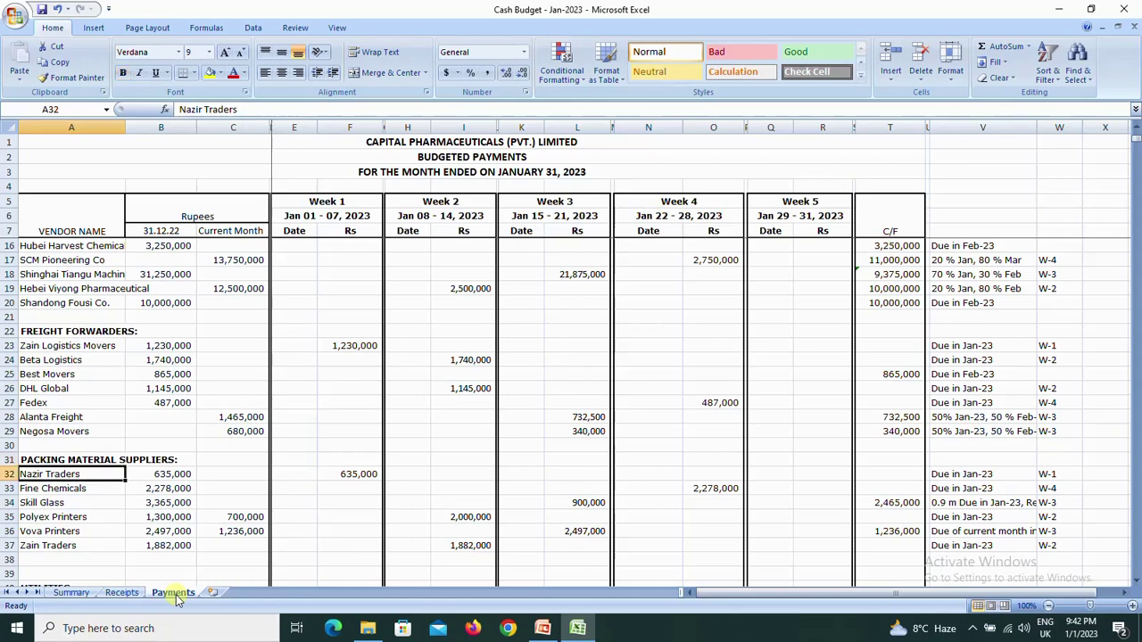
key(Right)
key(Right)
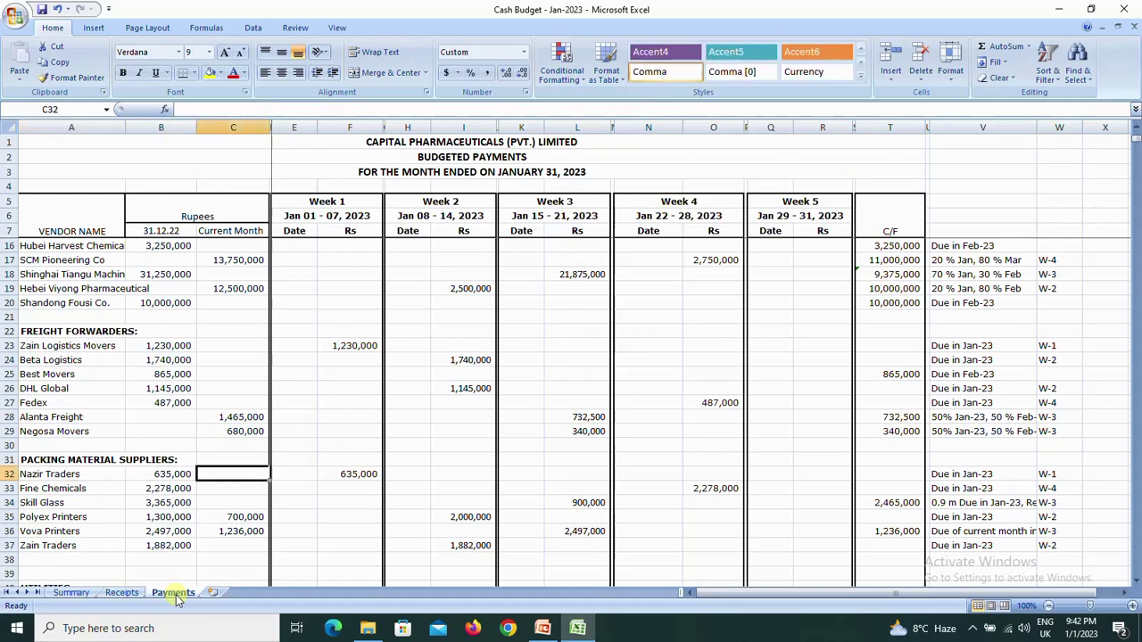
key(Right)
key(Right)
key(Right)
key(Down)
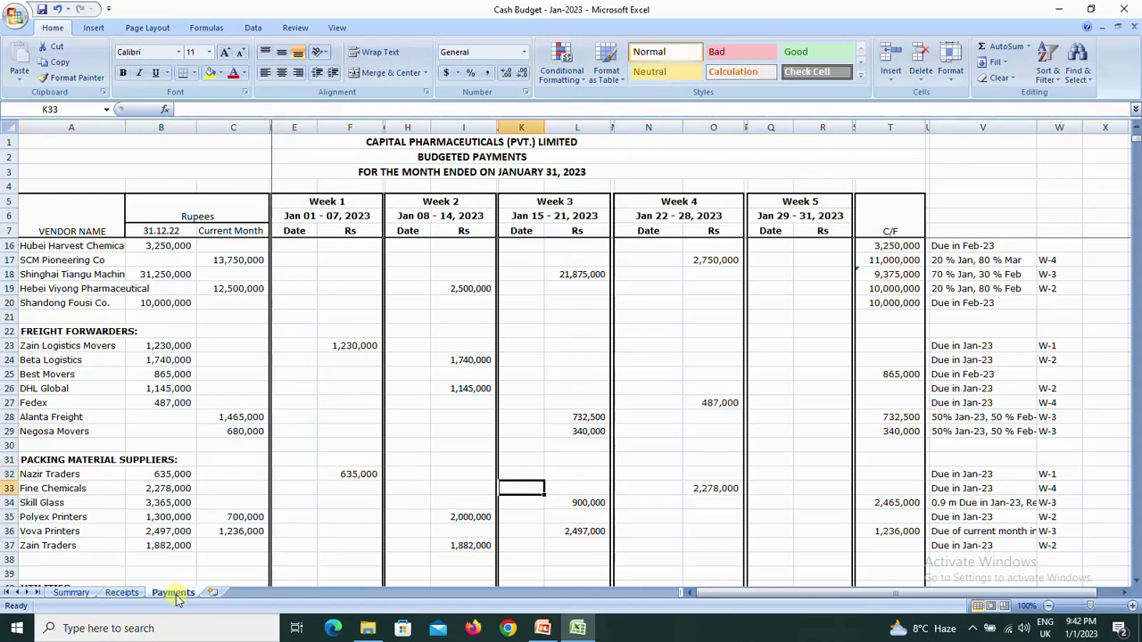
key(Down)
key(Down)
key(Down)
key(Left)
key(Left)
key(Left)
key(Left)
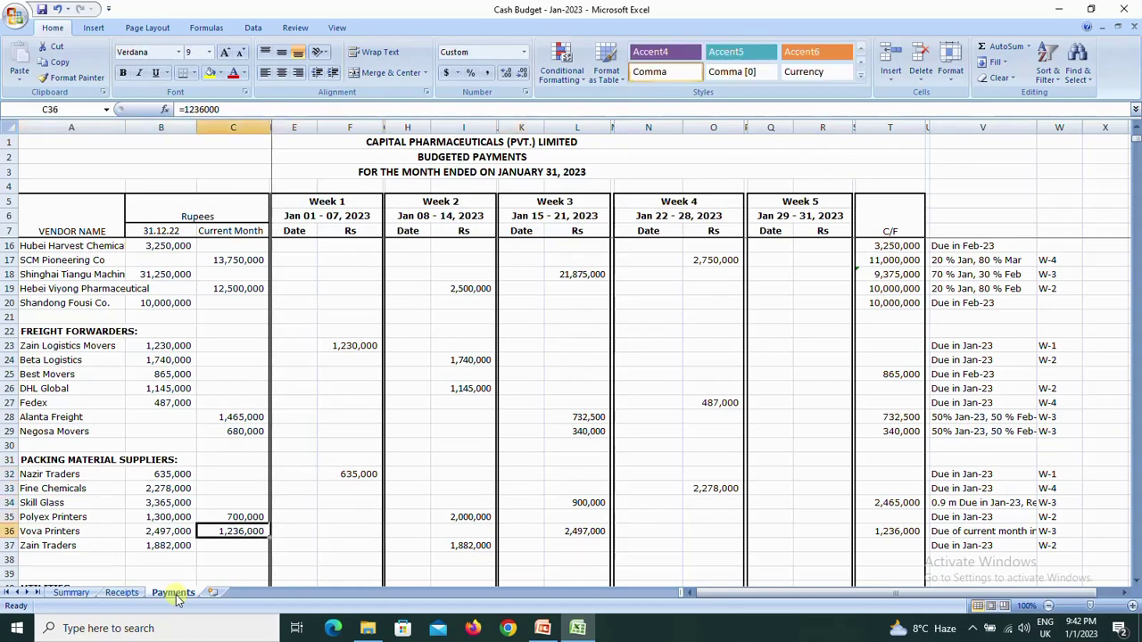
key(Down)
key(Down)
key(Down)
key(Down)
key(Down)
key(Down)
key(Down)
Inspect the UTILITIES payments: LESCO's Week 2 formula in I41 and SNPLS's Week 3 formula in L42.
key(Up)
key(Up)
key(Up)
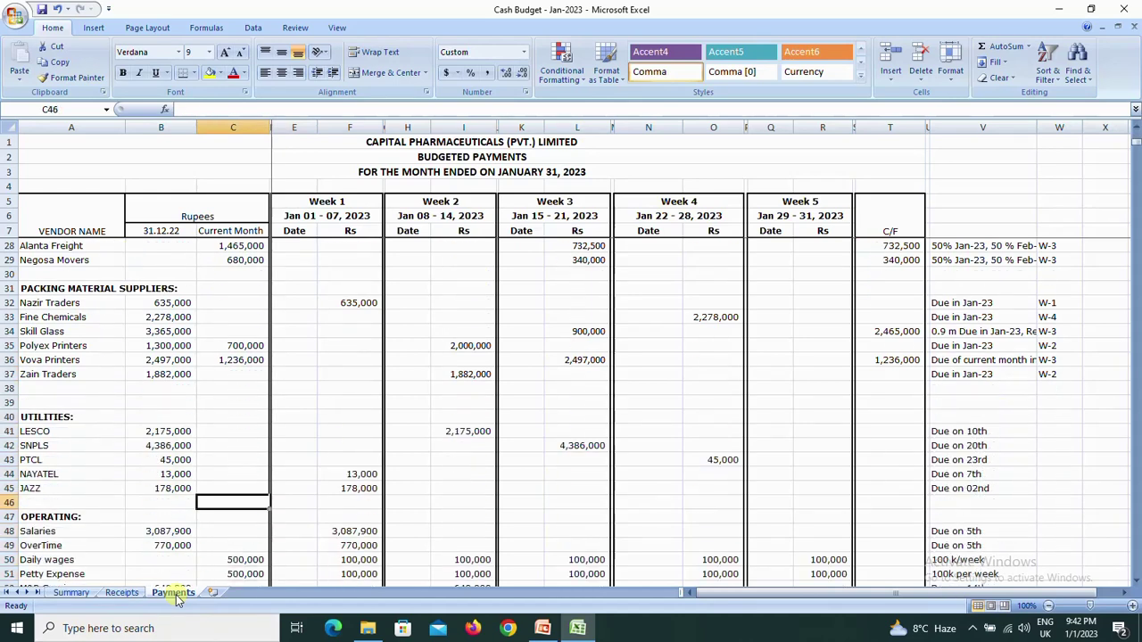
key(Up)
key(Up)
key(Up)
key(Left)
key(Left)
key(Down)
key(Down)
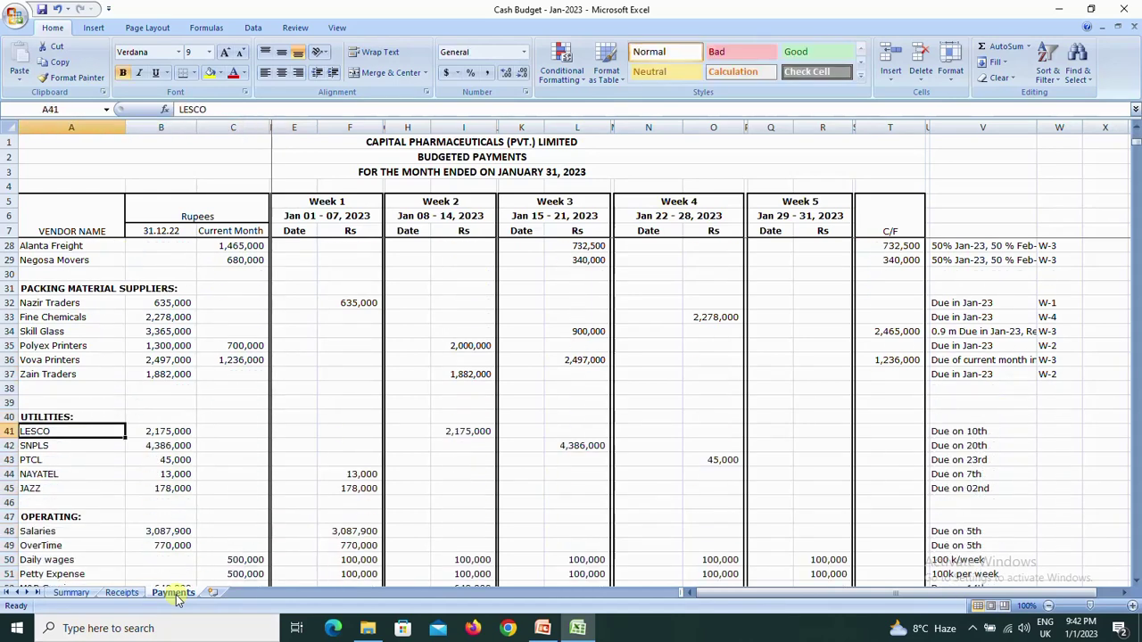
key(Right)
key(Right)
key(Right)
key(Right)
key(Right)
key(Right)
key(Right)
key(Right)
key(Right)
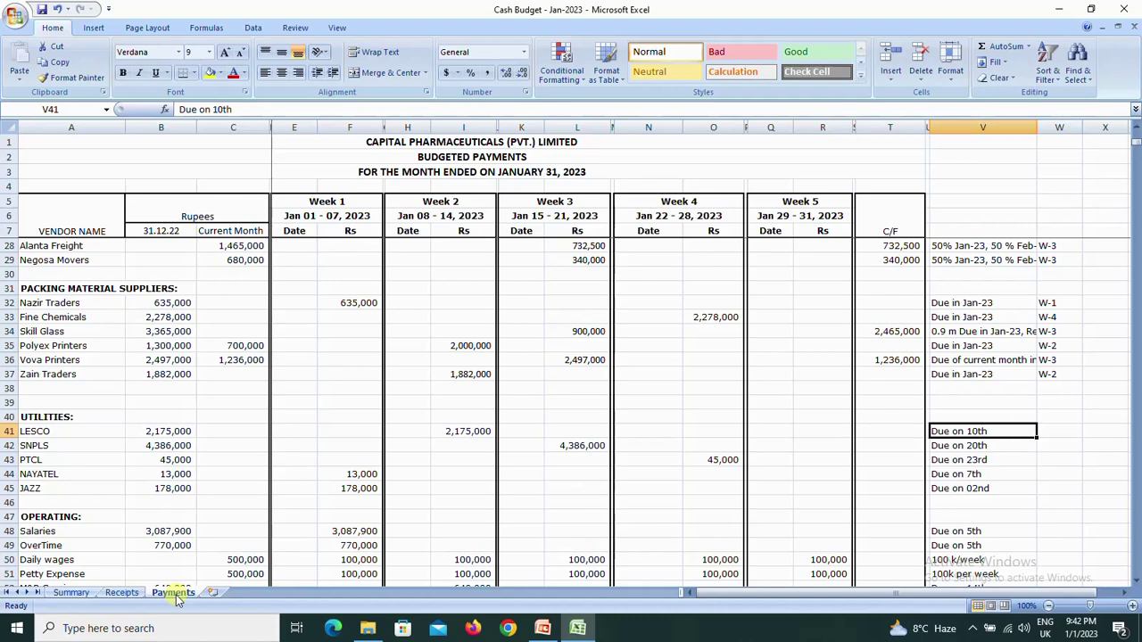
key(Left)
key(Right)
key(Left)
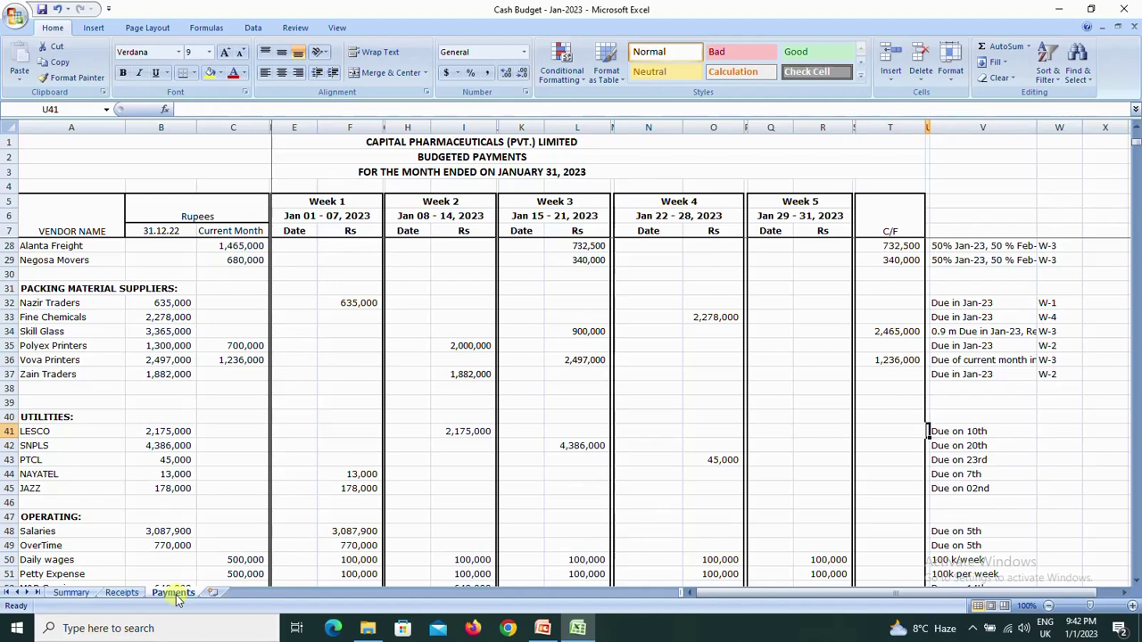
key(Right)
key(Left)
key(Left)
key(Left)
key(Left)
key(Left)
key(Left)
key(Left)
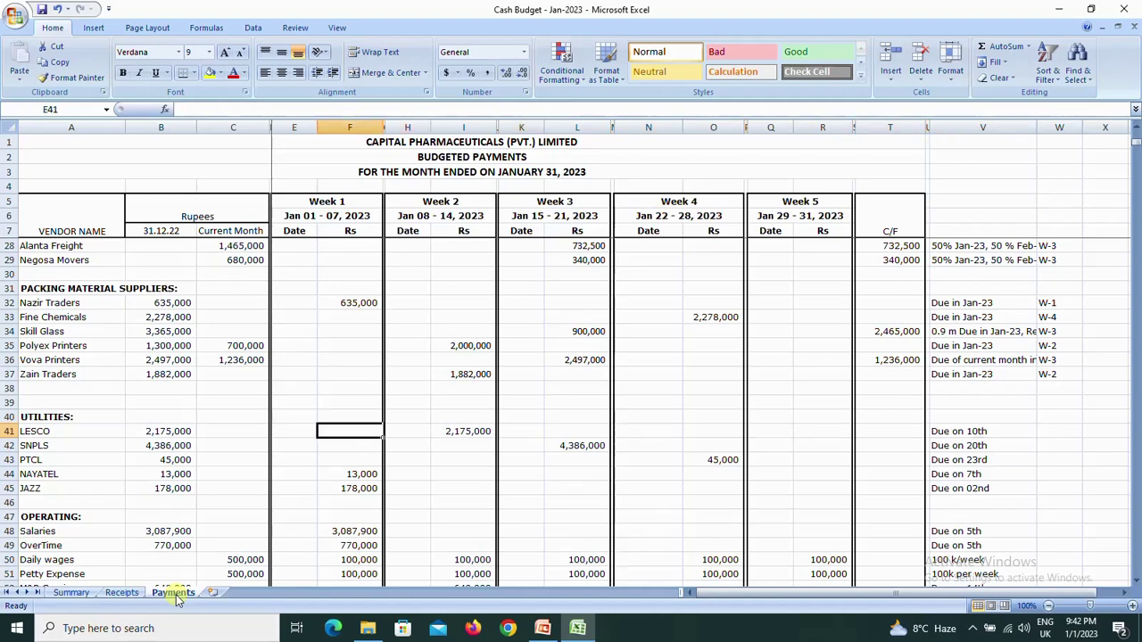
key(Right)
key(Right)
key(Right)
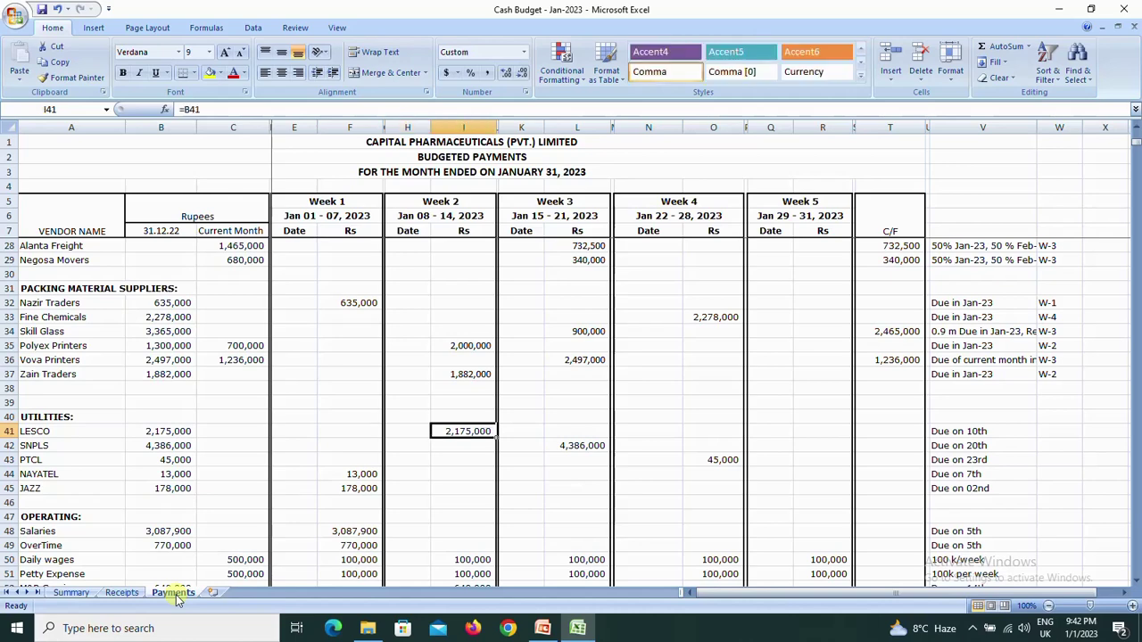
key(Down)
key(Right)
key(Right)
key(Right)
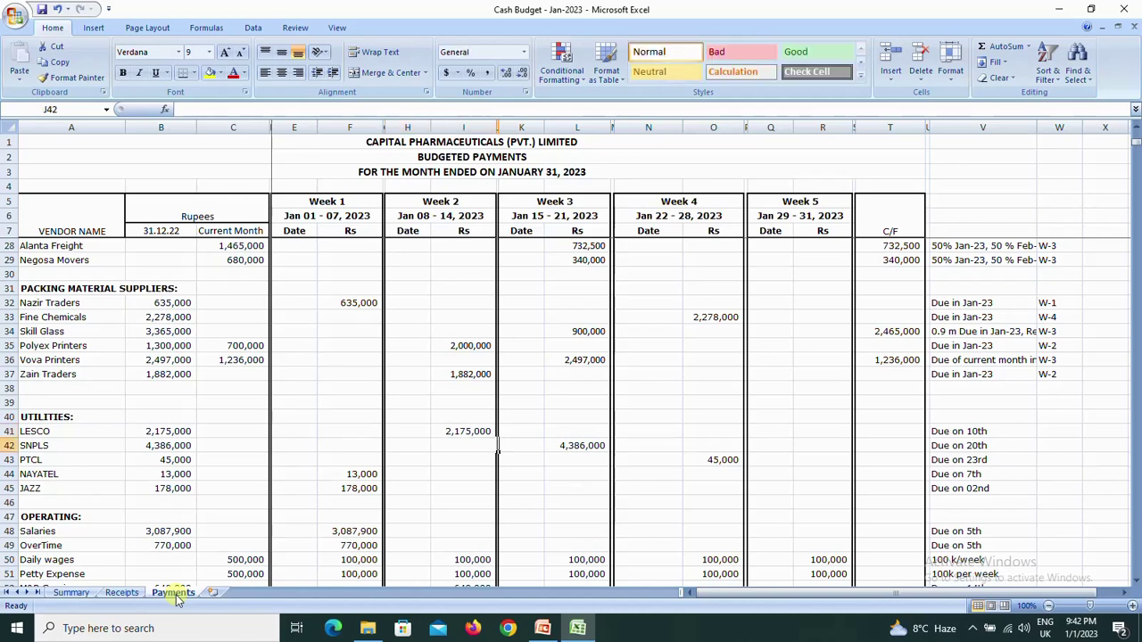
key(Right)
key(Right)
key(Right)
key(Right)
key(Right)
key(Right)
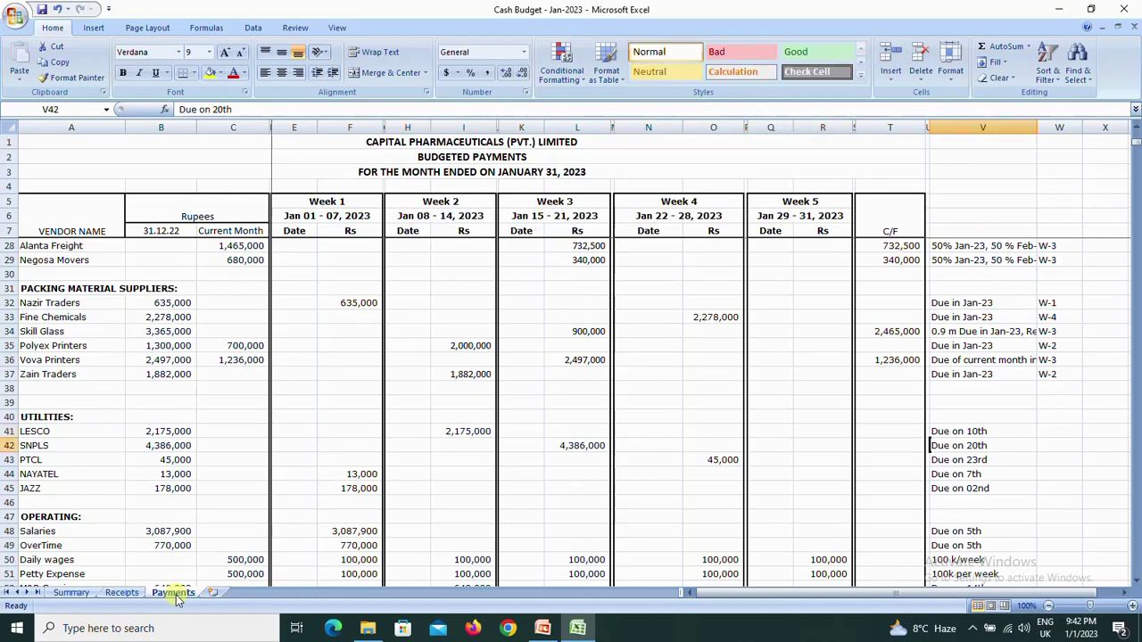
key(Left)
key(Left)
key(Left)
key(Left)
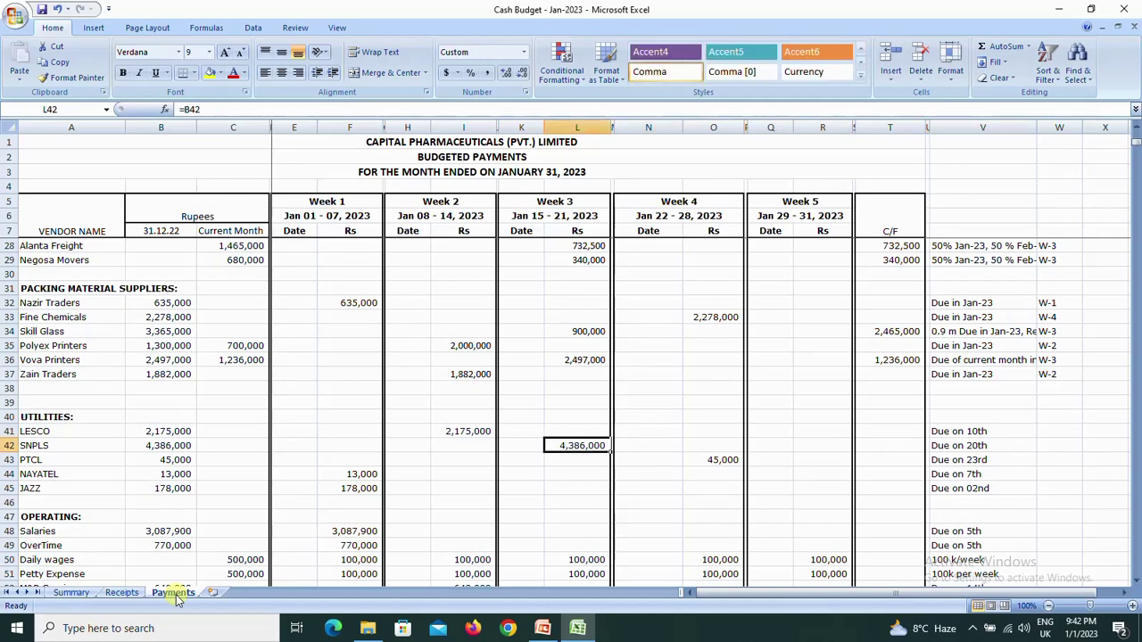
key(Down)
key(Down)
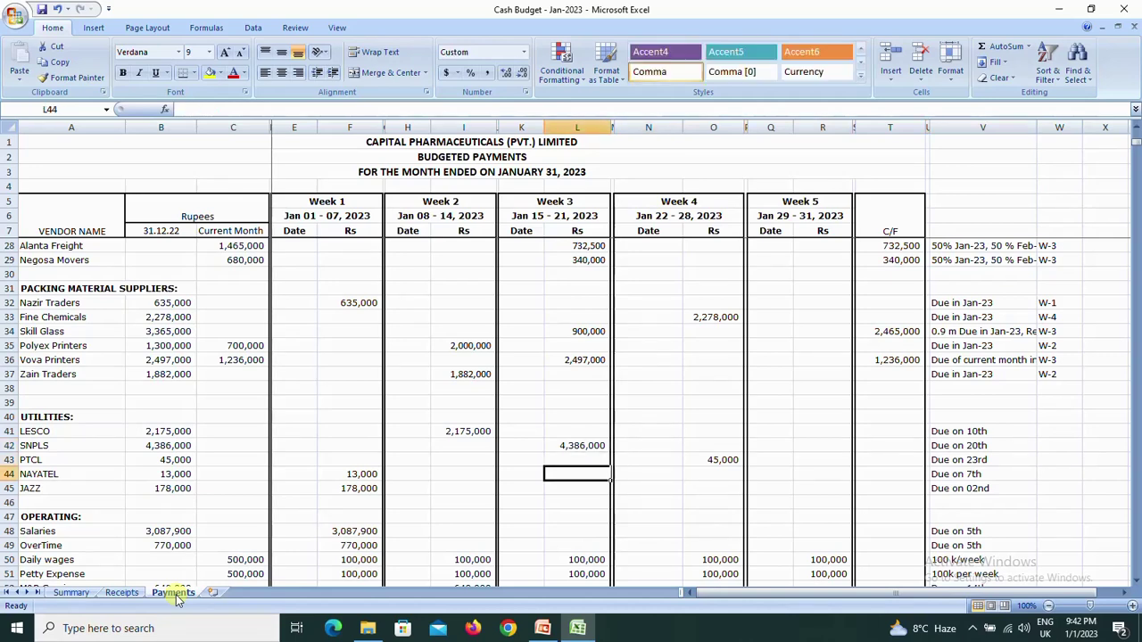
key(Down)
key(Down)
key(Down)
key(Down)
Review the operating expense rows: Salaries, OverTime, Daily wages, Petty Expense and M&P Courier's Week 2 link.
key(Home)
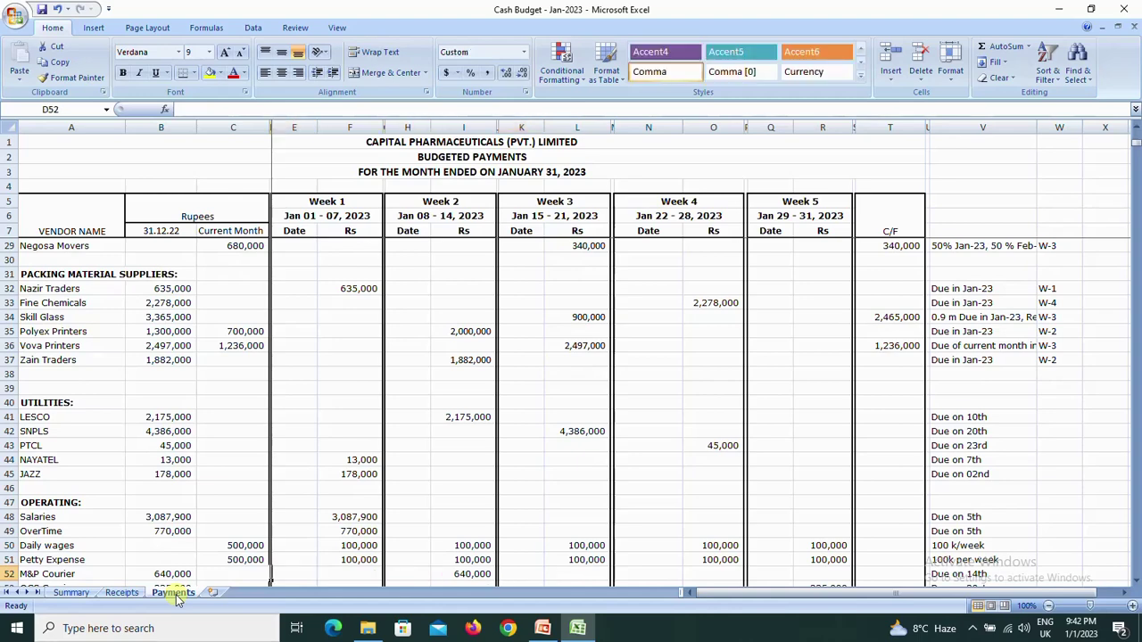
key(Left)
key(Left)
key(Left)
key(Up)
key(Up)
key(Up)
key(Up)
key(Right)
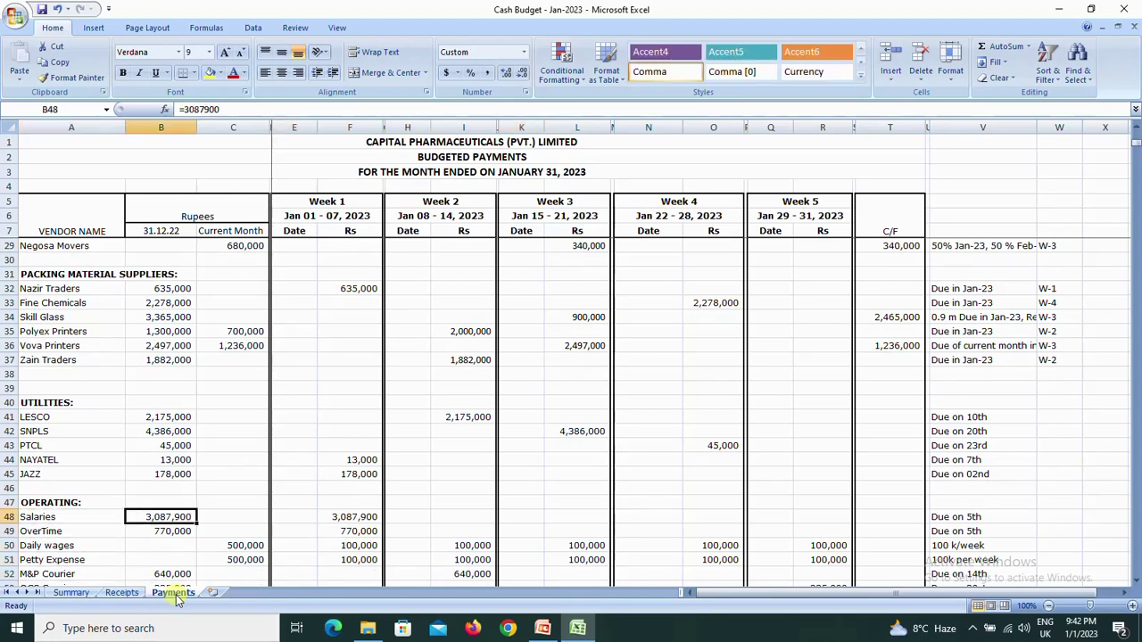
key(Right)
key(Right)
key(Right)
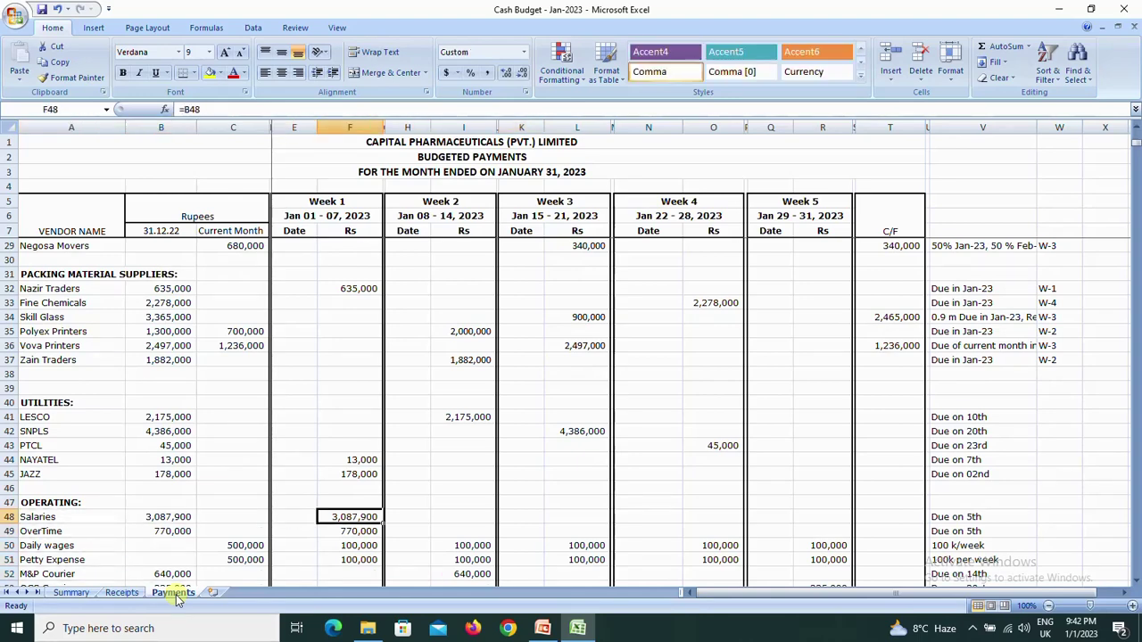
key(Down)
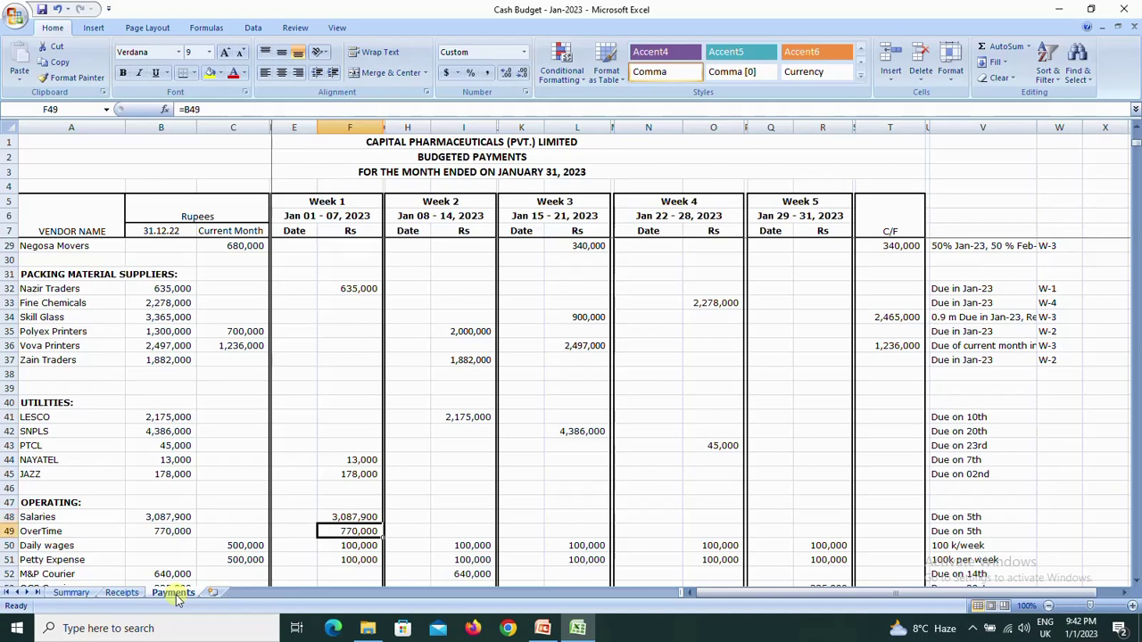
key(Down)
key(Left)
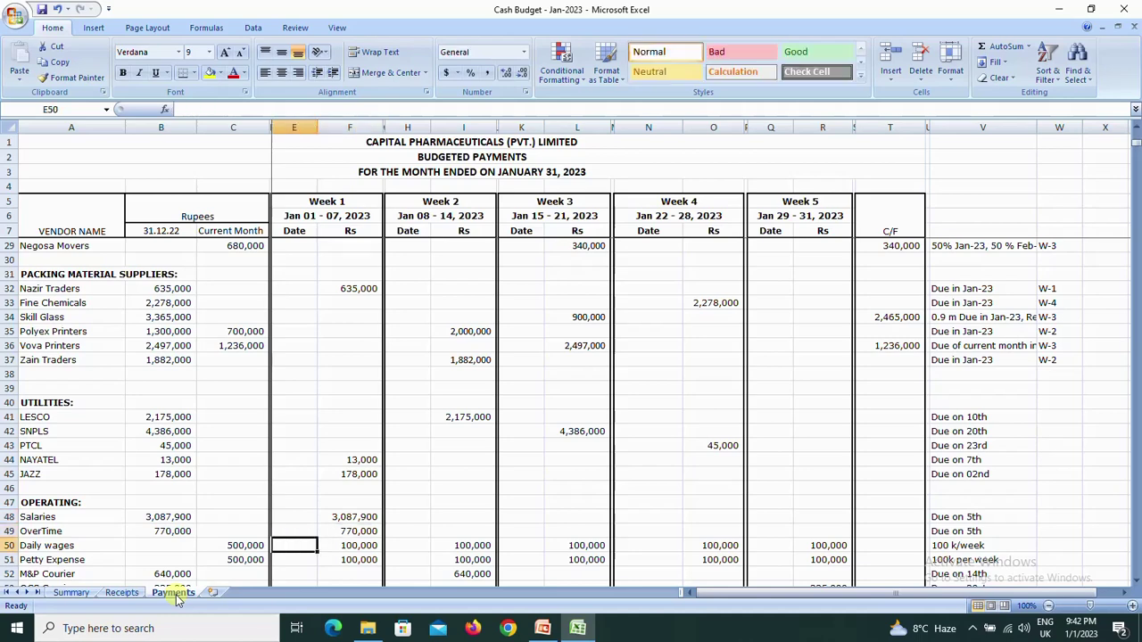
key(Left)
key(Left)
key(Right)
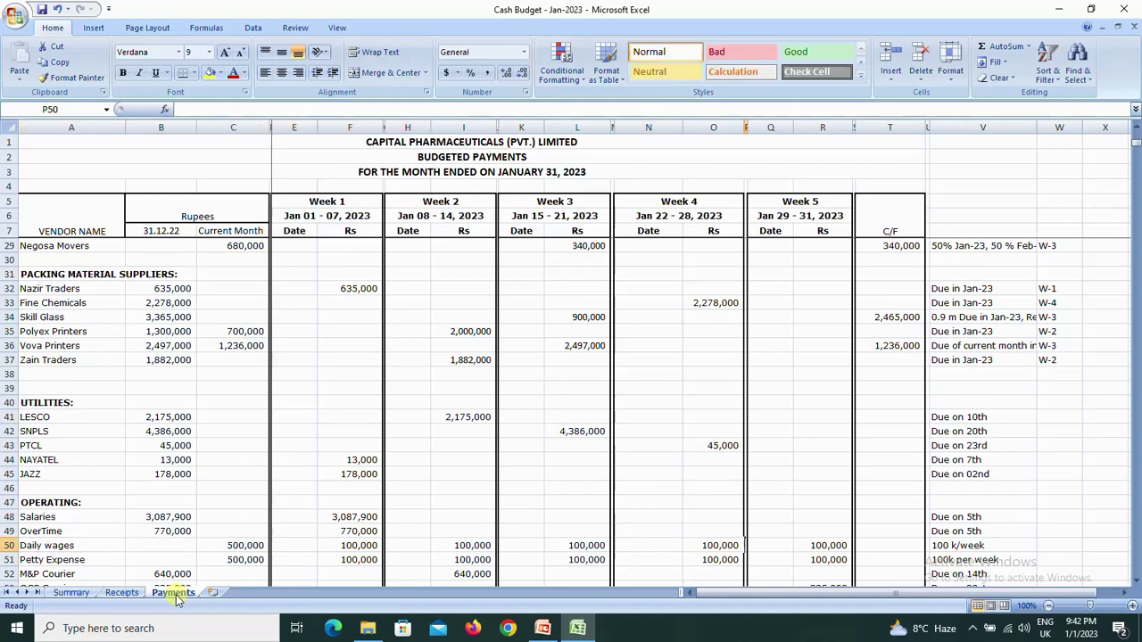
key(Right)
key(Right)
key(Right)
key(Right)
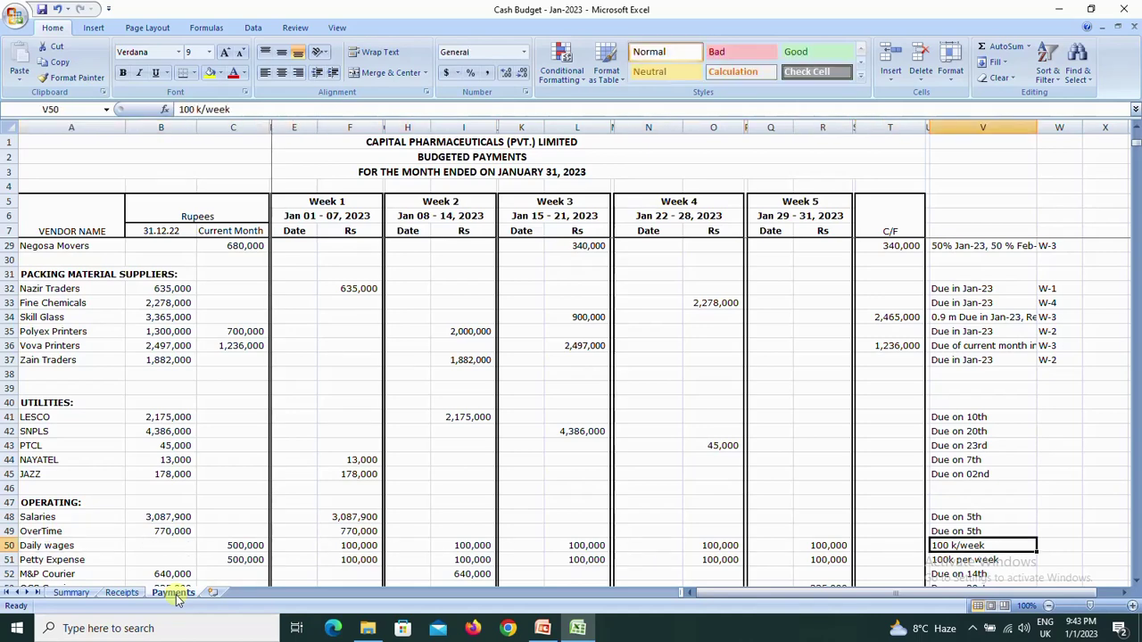
key(Left)
key(Left)
key(Left)
key(Left)
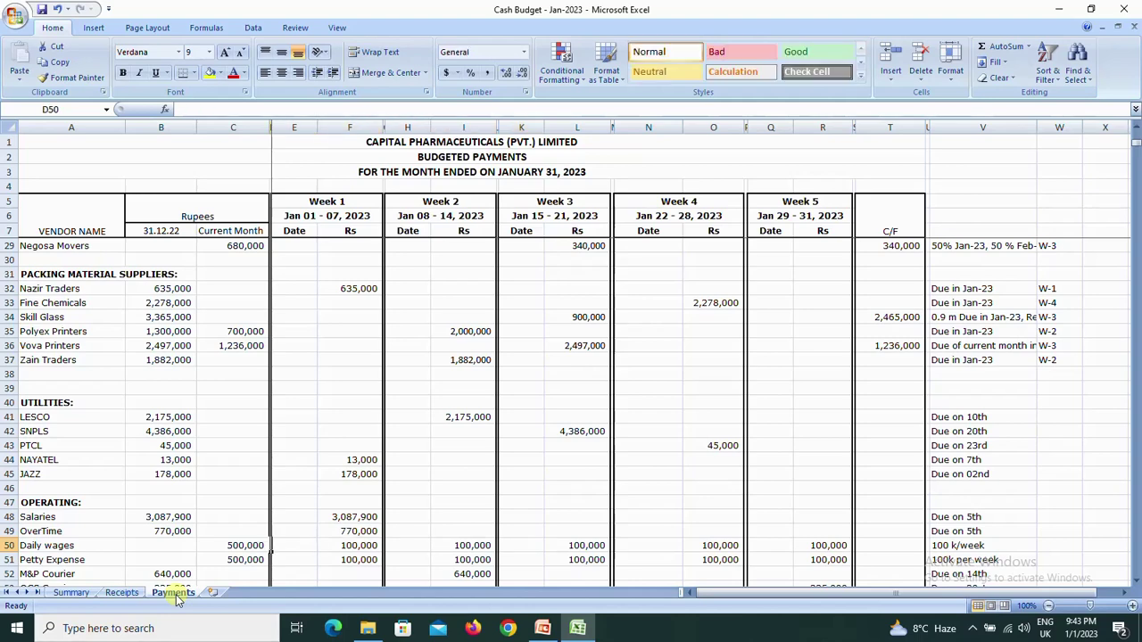
key(Left)
key(Left)
key(Left)
key(Right)
key(Right)
key(Down)
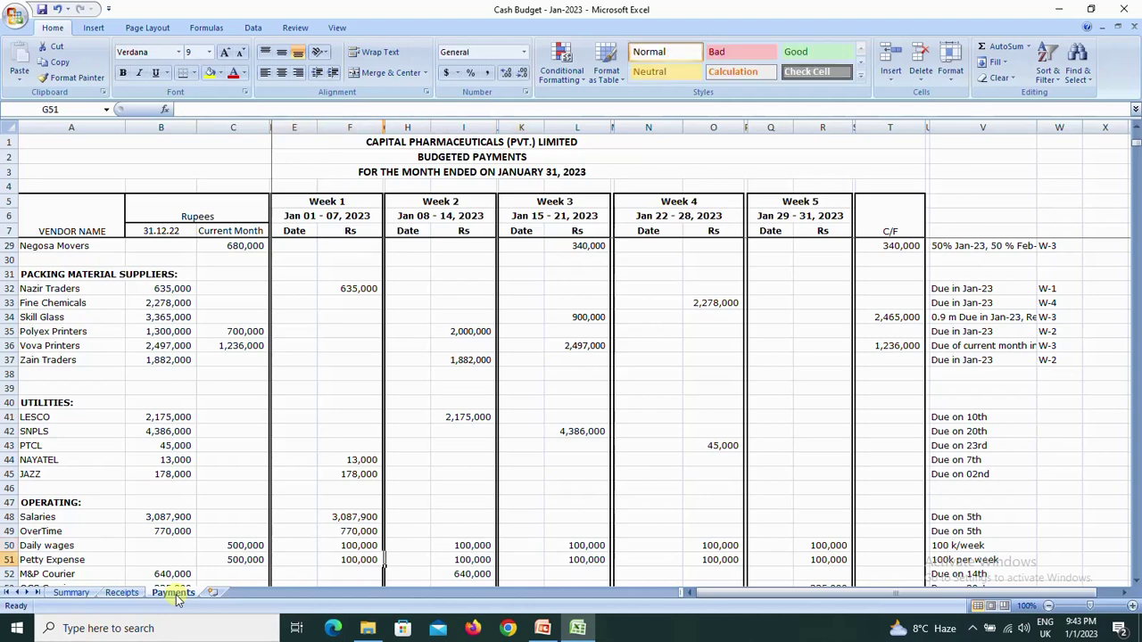
key(Up)
key(Down)
key(Down)
key(Left)
key(Left)
key(Left)
key(Left)
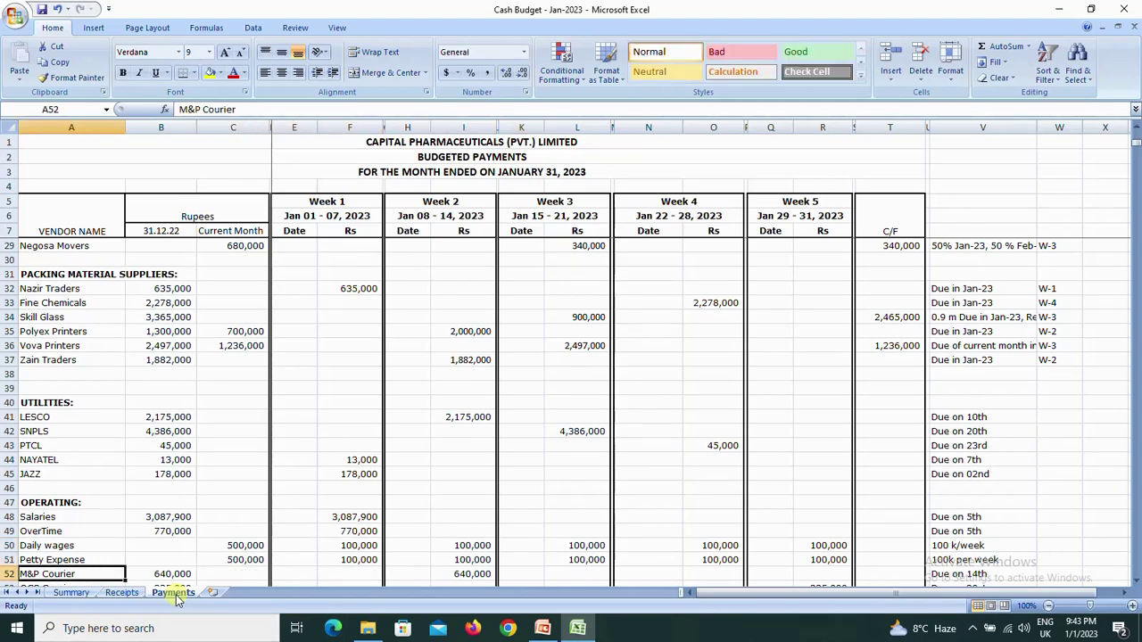
key(Up)
key(Right)
key(Right)
key(Right)
key(Right)
key(Right)
key(Right)
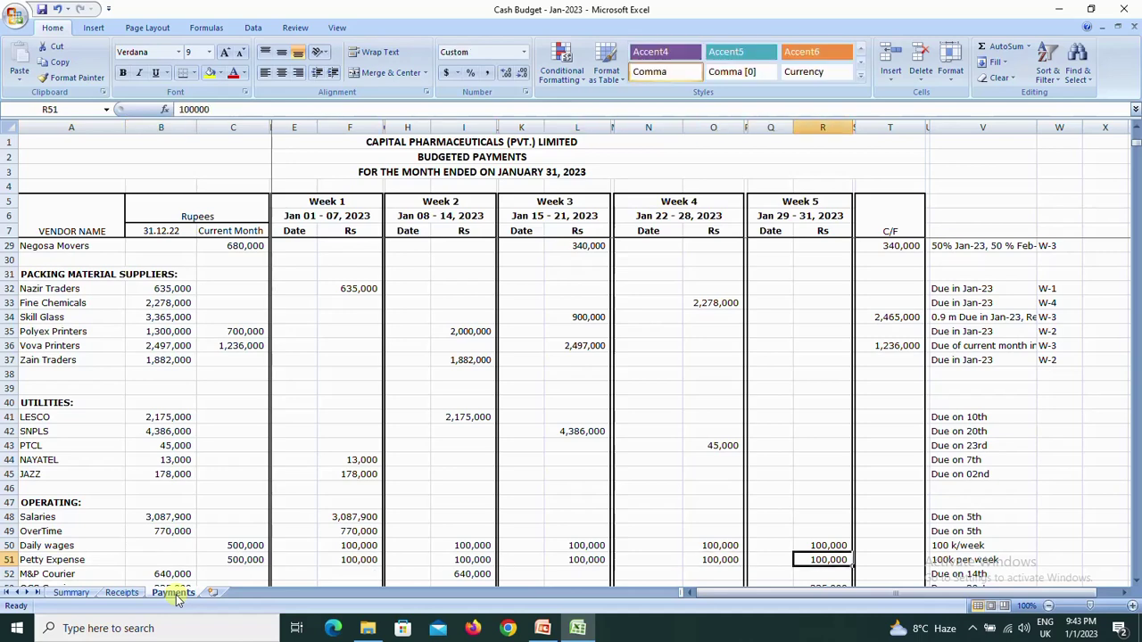
key(Down)
key(Down)
key(Up)
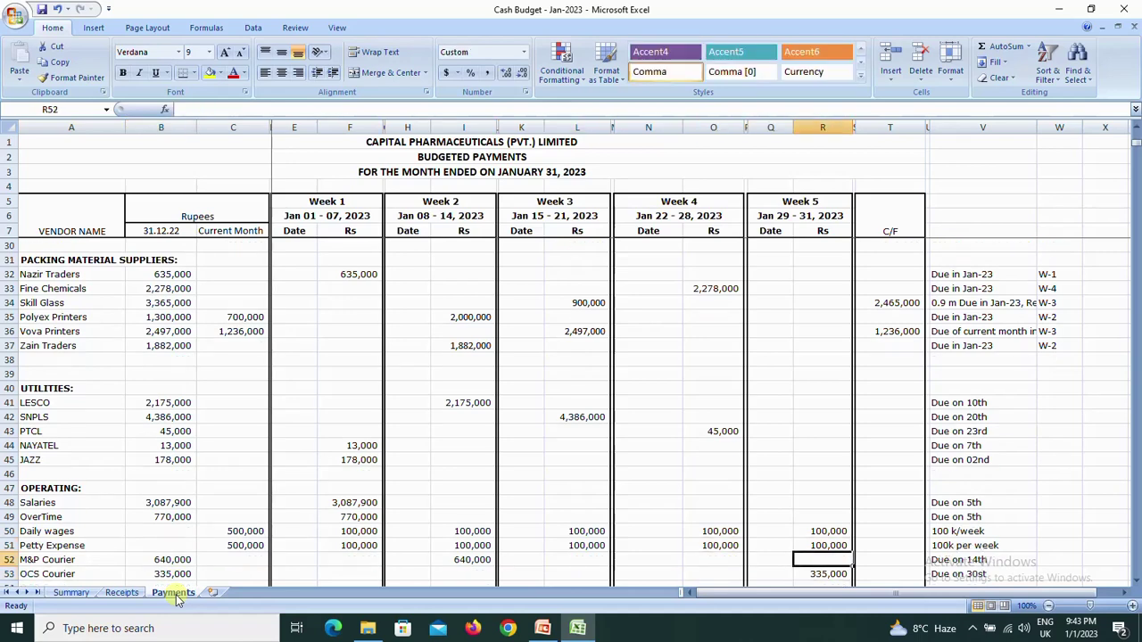
key(Left)
key(Left)
key(Left)
key(Left)
key(Left)
key(Left)
key(Left)
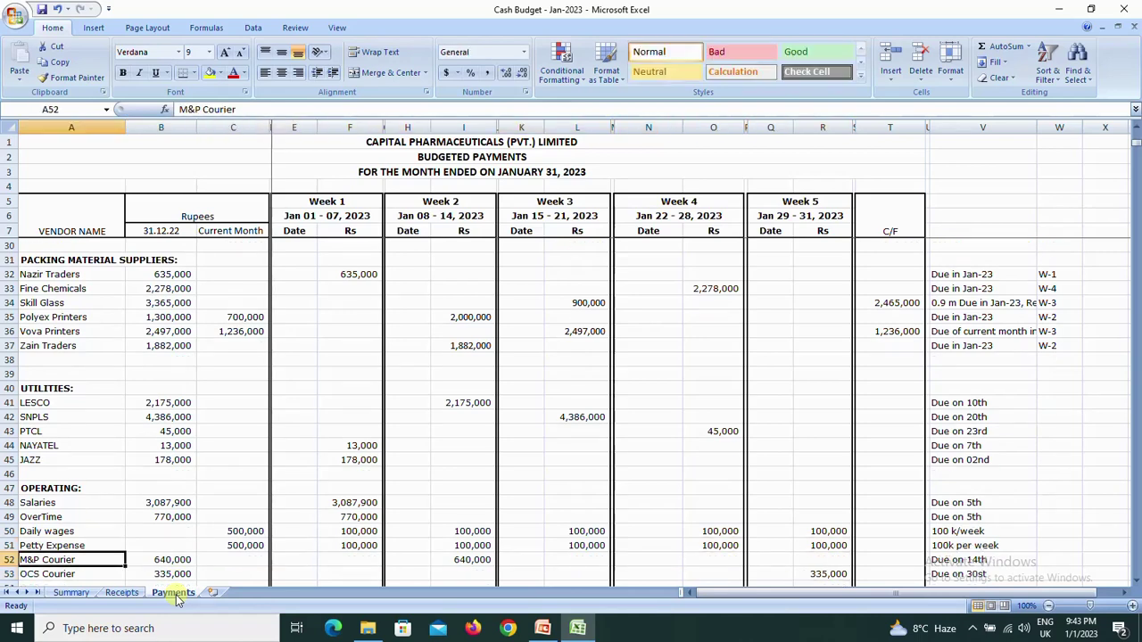
key(Right)
key(Right)
key(Right)
key(Right)
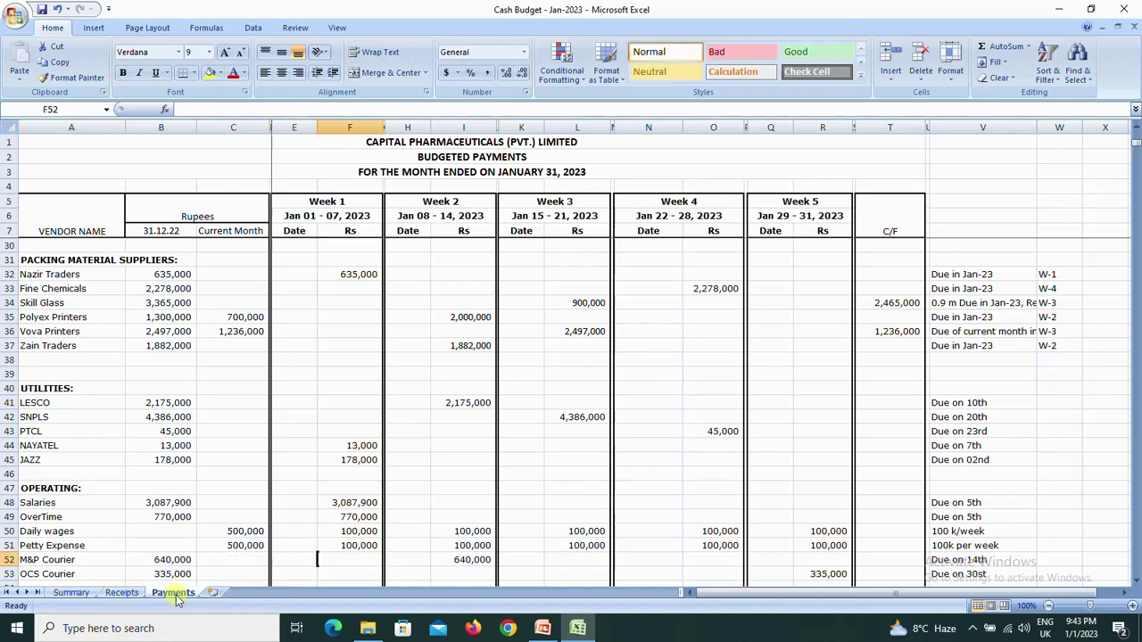
key(Right)
key(Right)
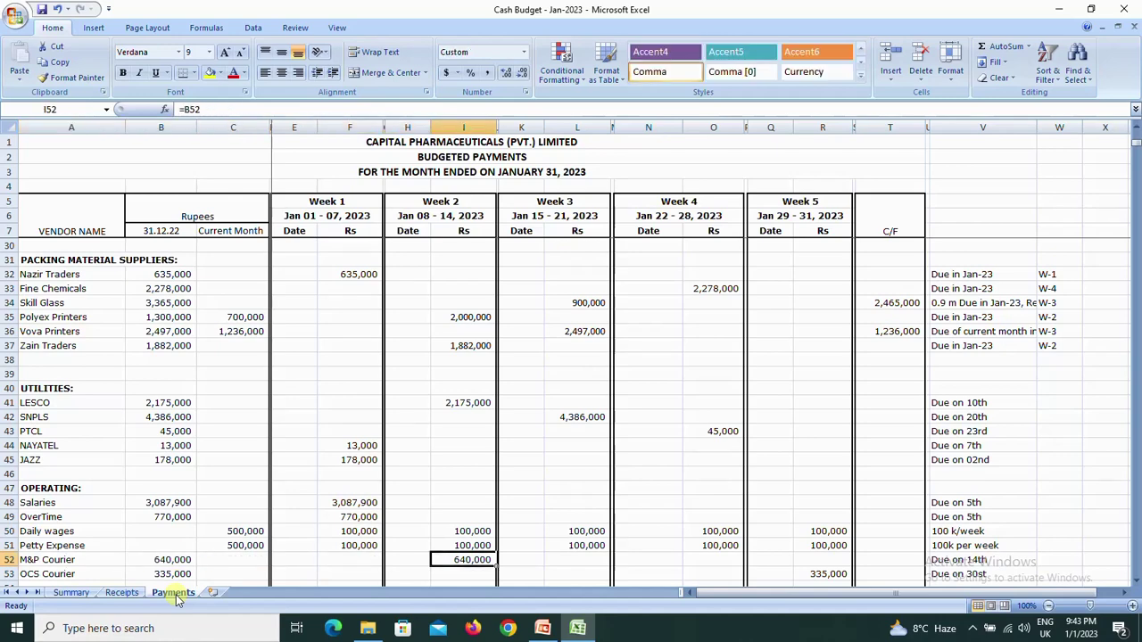
key(Down)
Check Vehicle Lease Askari's Week 2 and RF - Mark up's Week 1 payment links to their balances.
key(Down)
key(Down)
key(Down)
key(Down)
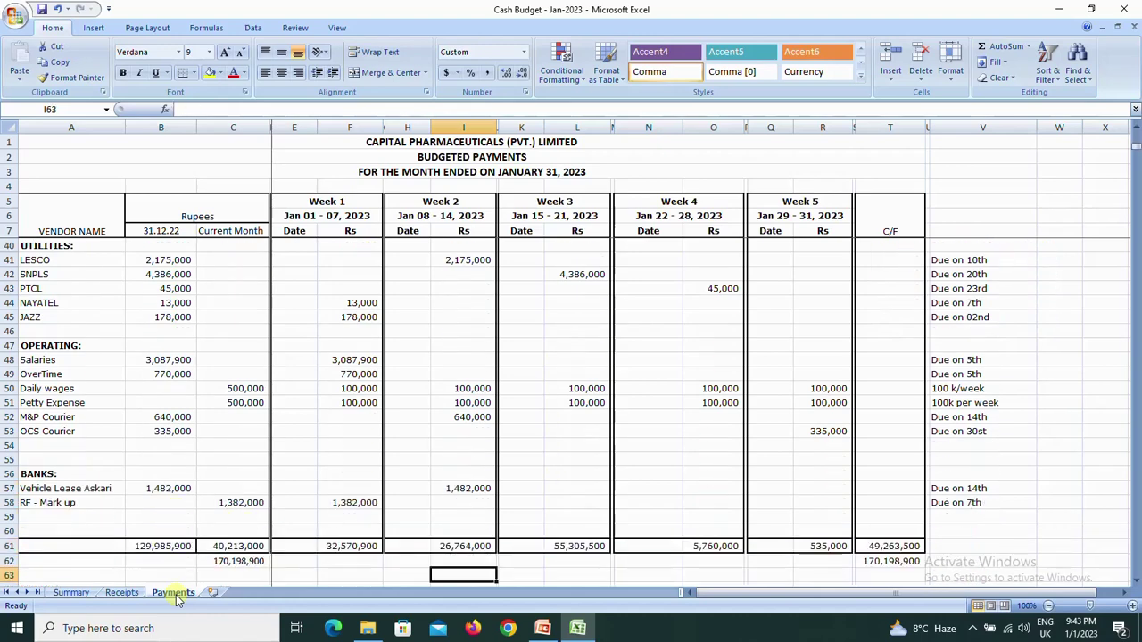
key(Up)
key(Up)
key(Up)
key(Down)
key(Down)
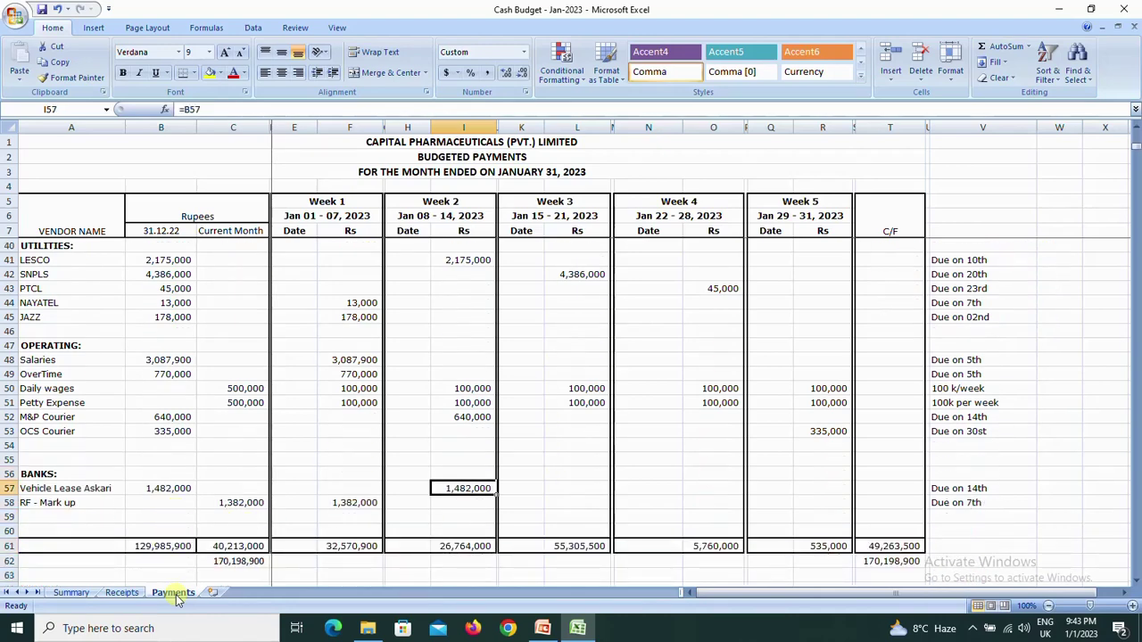
key(Left)
key(Home)
key(Right)
key(Right)
key(Right)
key(Right)
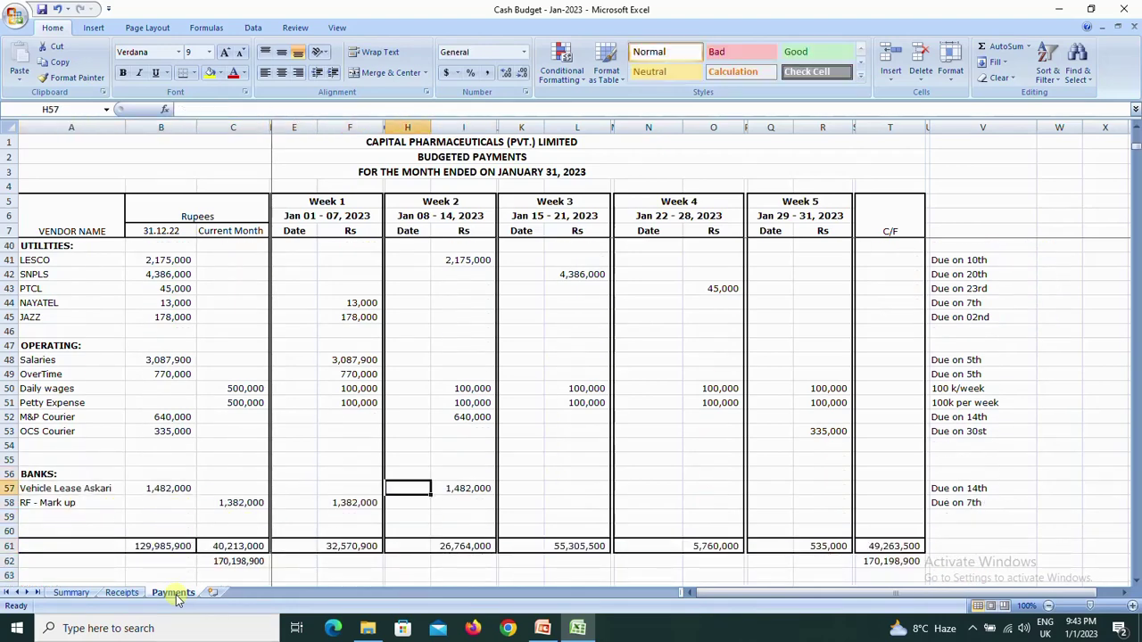
key(Right)
key(Down)
key(Left)
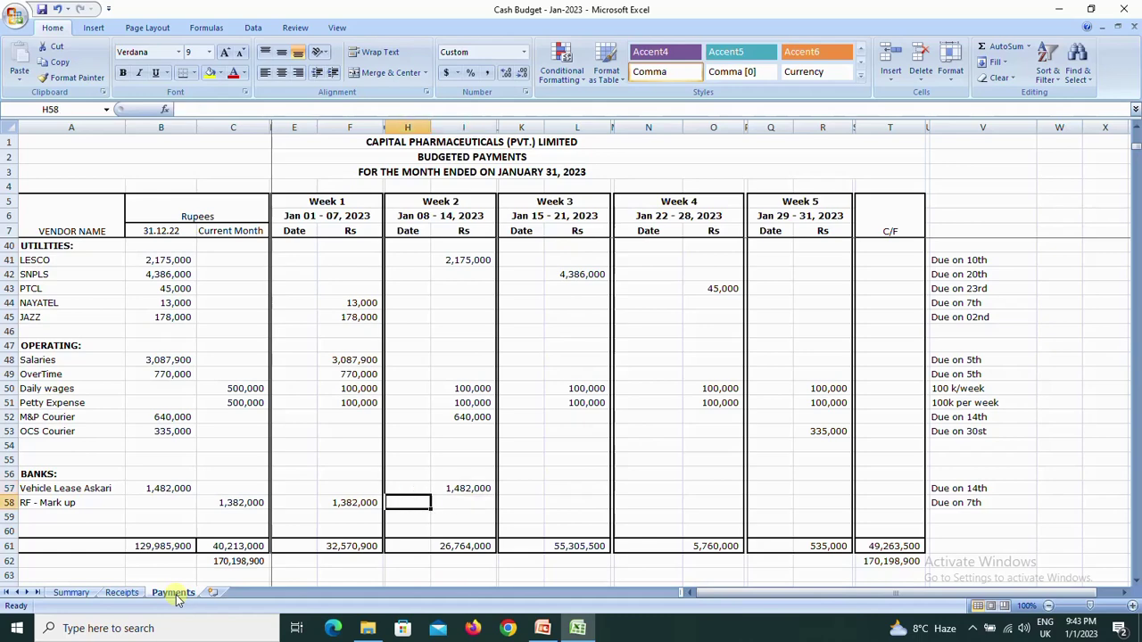
key(Left)
key(Home)
key(Right)
key(Right)
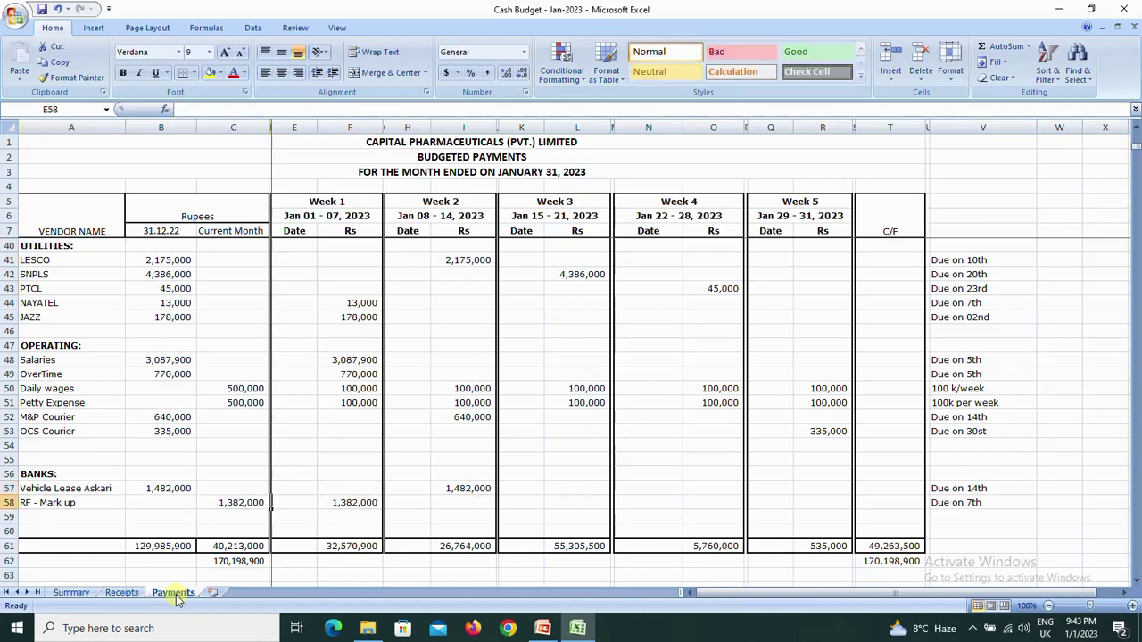
key(Right)
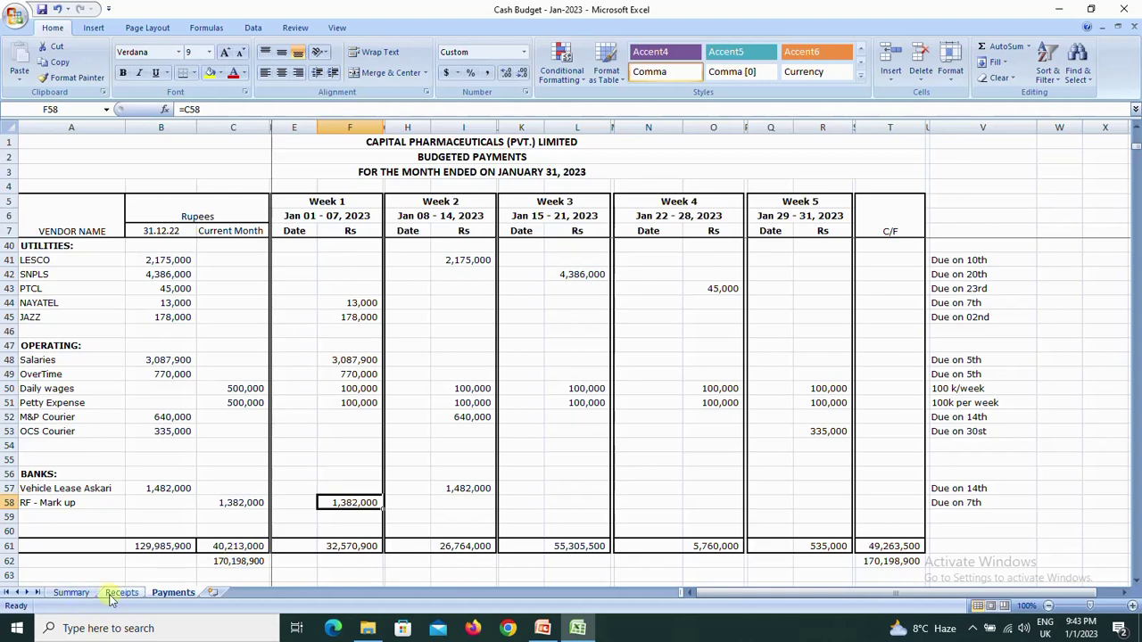
On the Summary sheet, locate the Week 1 Cash in Hand amount in D10.
click(71, 592)
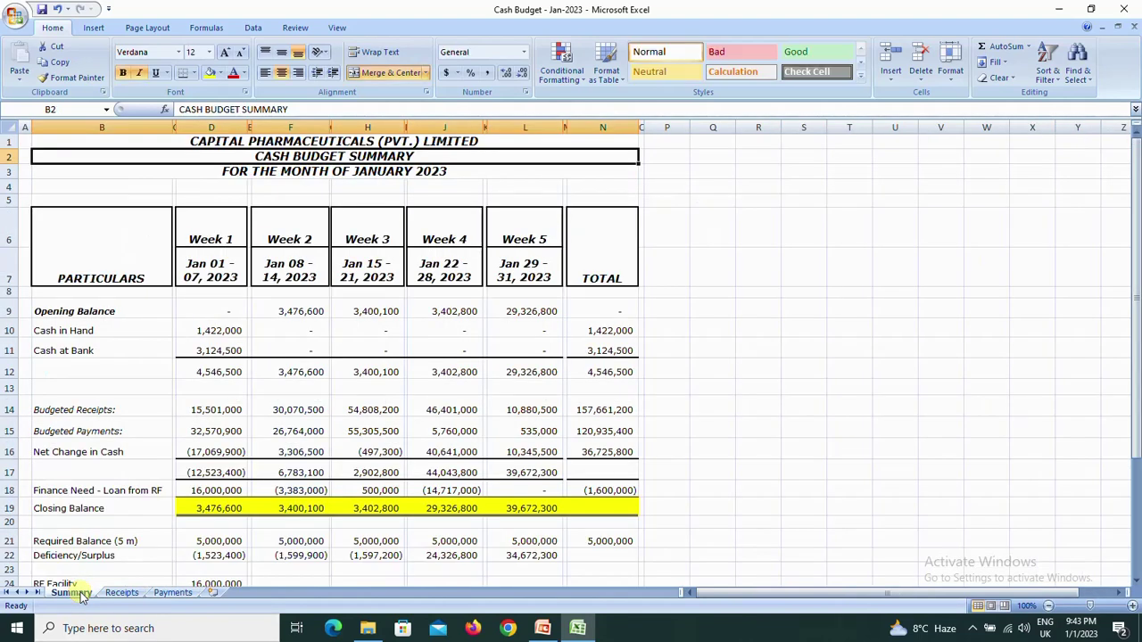
click(211, 309)
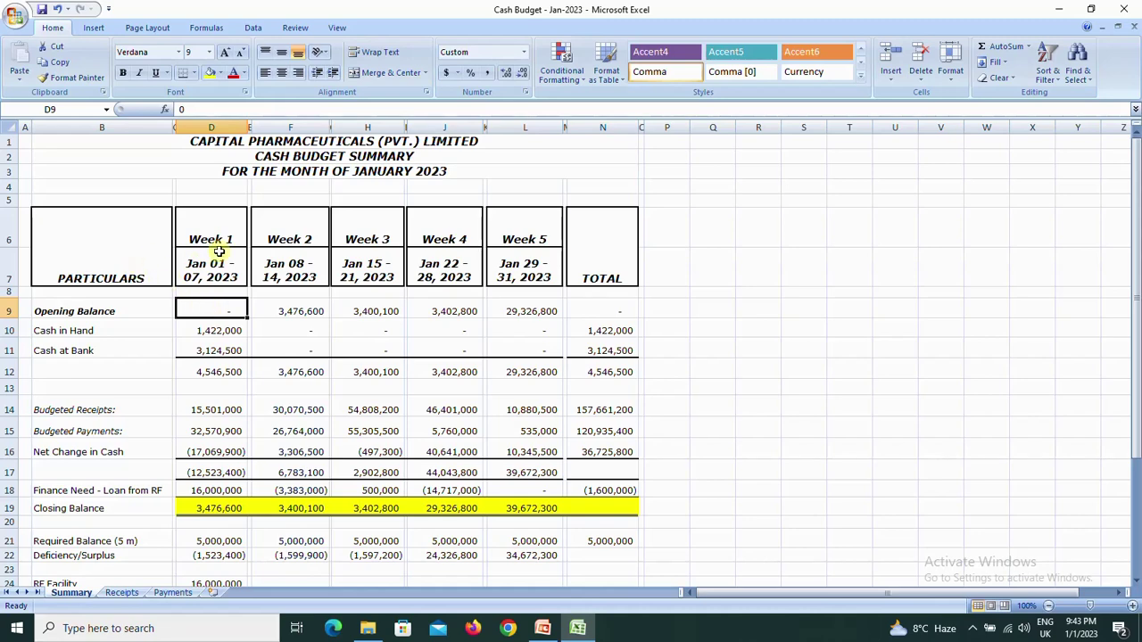
click(114, 312)
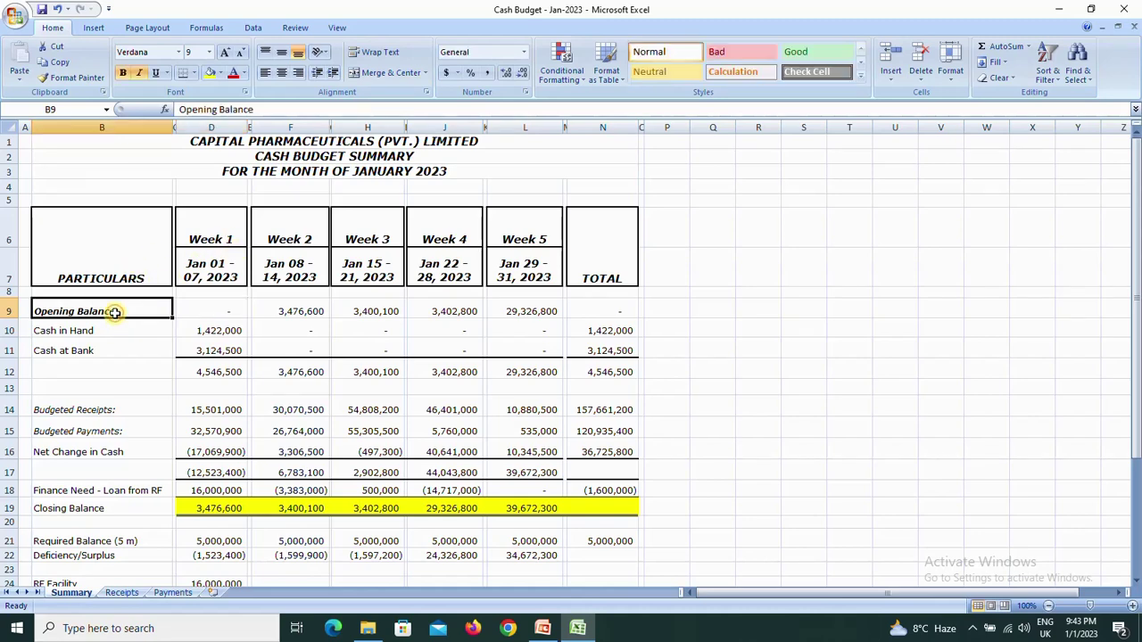
key(Down)
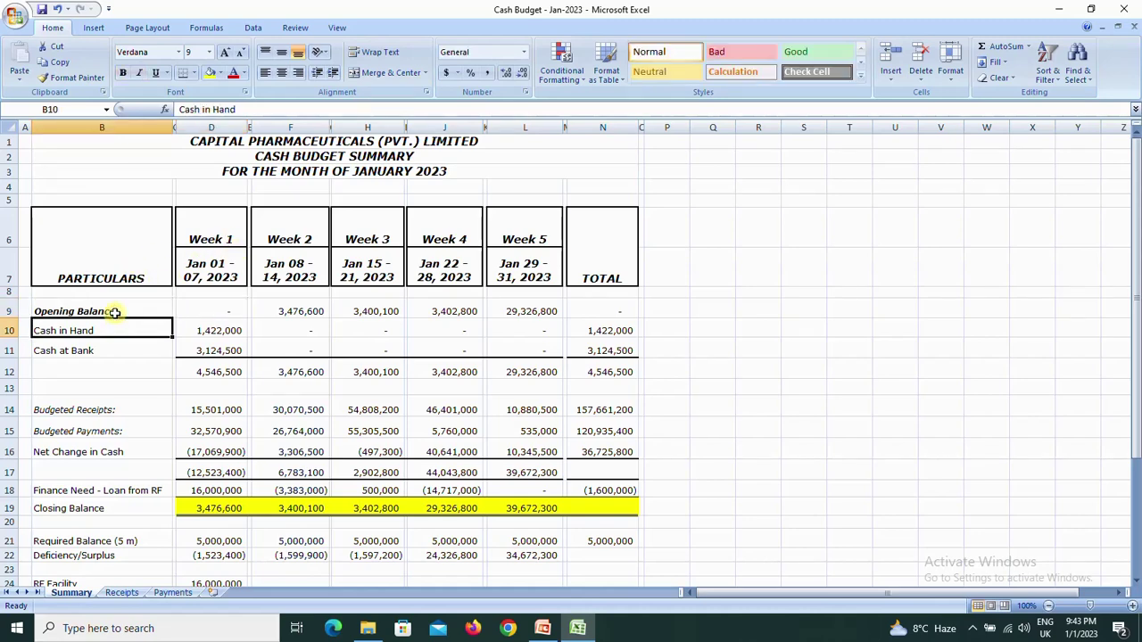
key(Right)
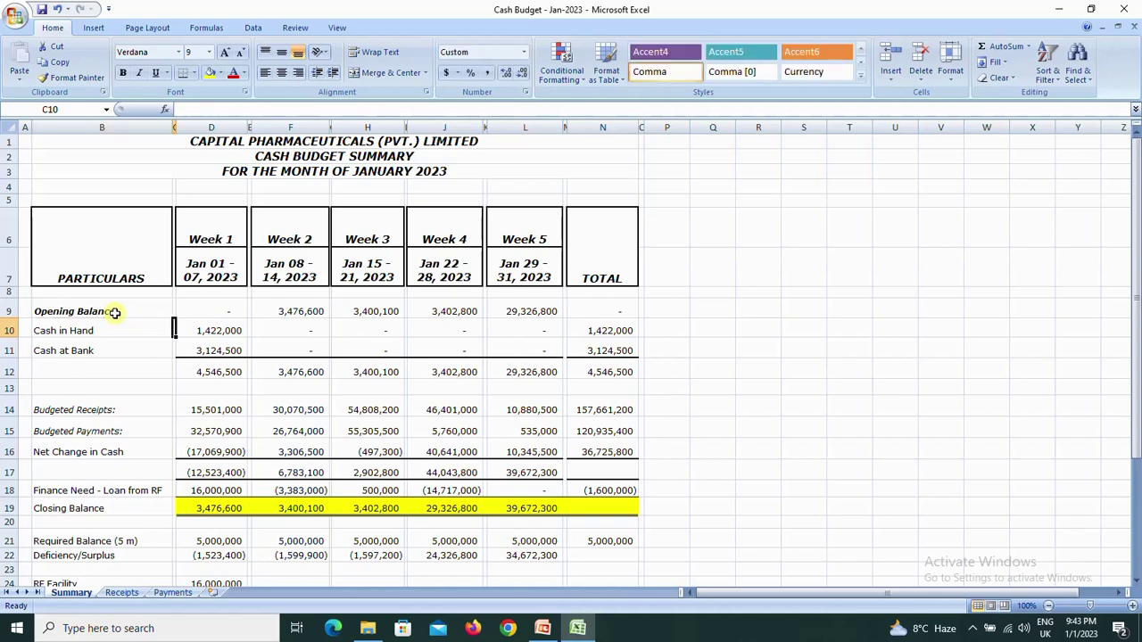
key(Right)
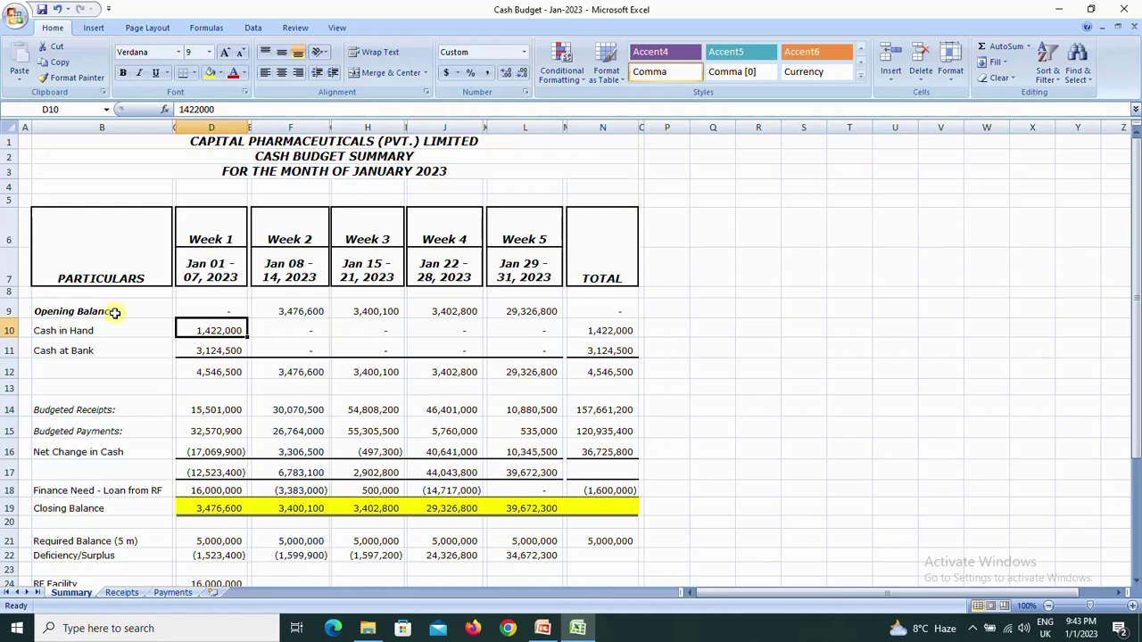
key(Down)
key(Up)
key(Left)
key(Right)
Fill D10 (Cash in Hand 1,422,000) and D11 (Cash at Bank 3,124,500) yellow.
click(210, 73)
key(Down)
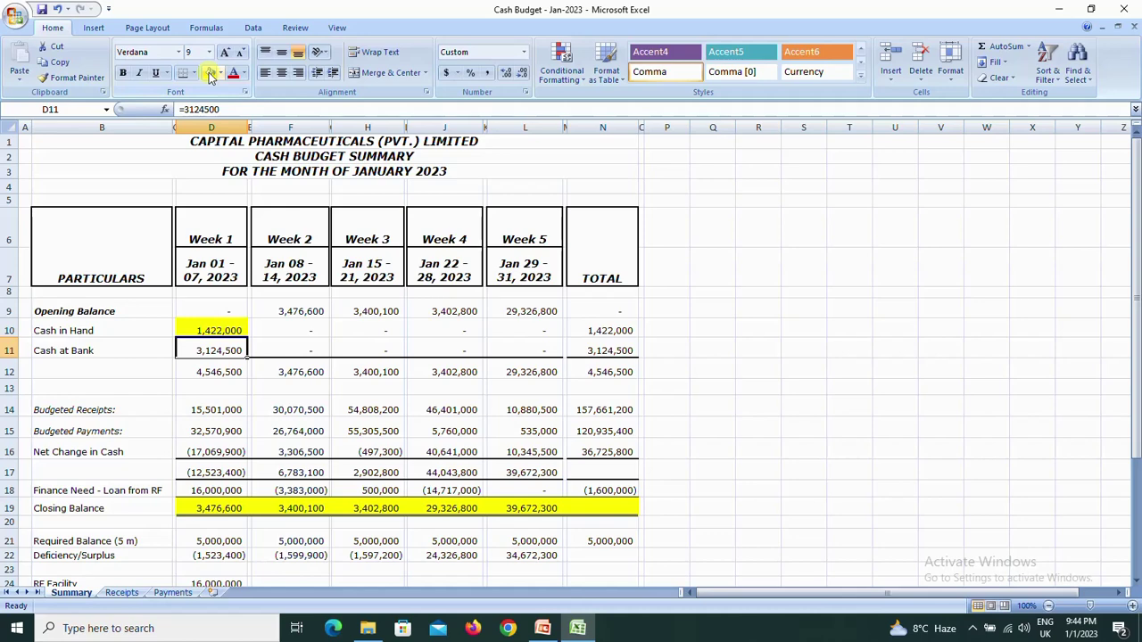
click(210, 74)
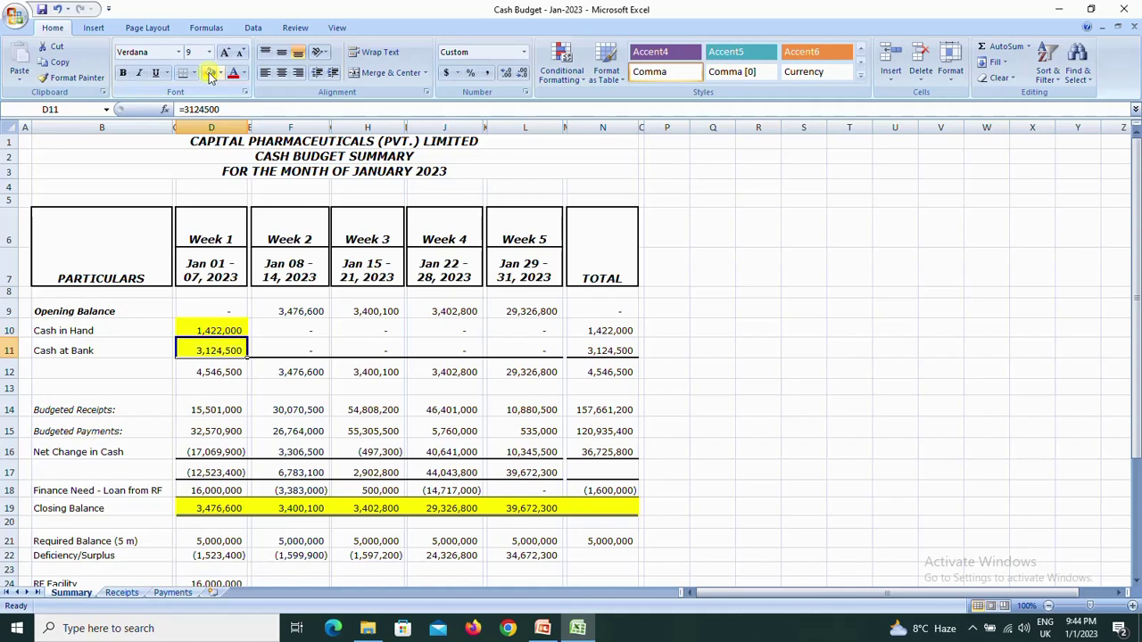
key(Down)
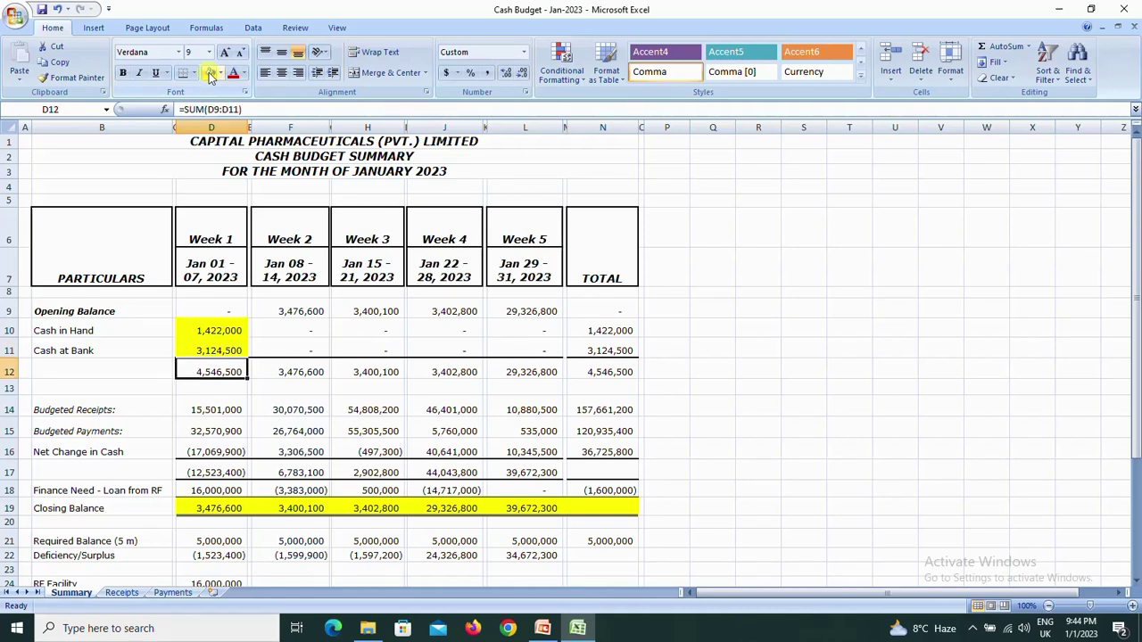
Enter =D10+D11 in D12 as the Week 1 total.
text(=)
key(Up)
key(Up)
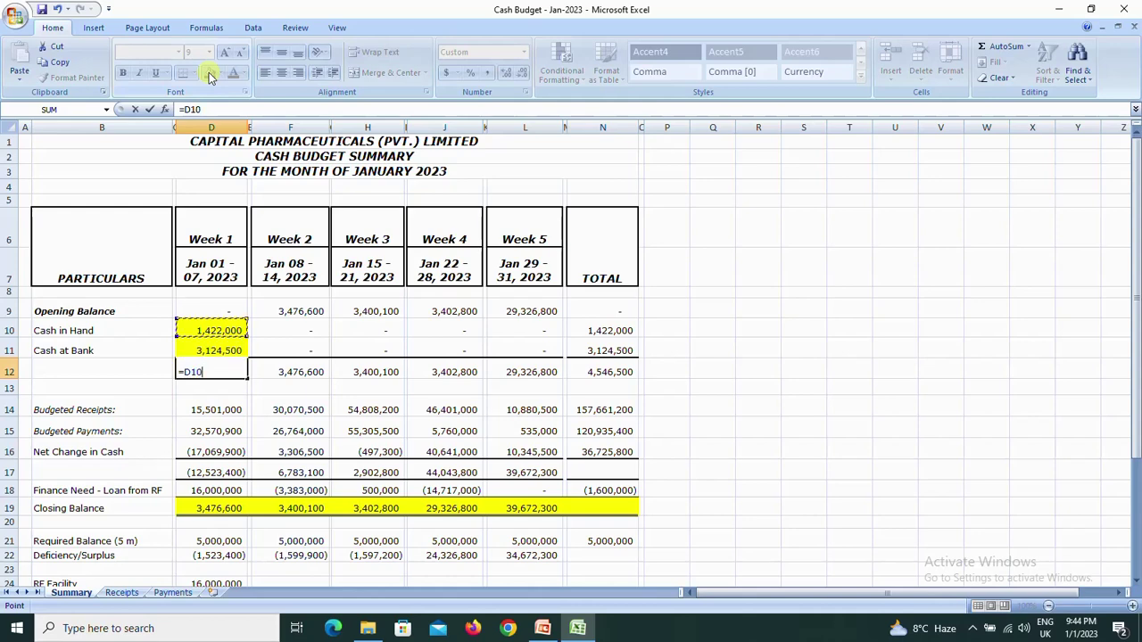
text(+)
key(Up)
key(Return)
key(Up)
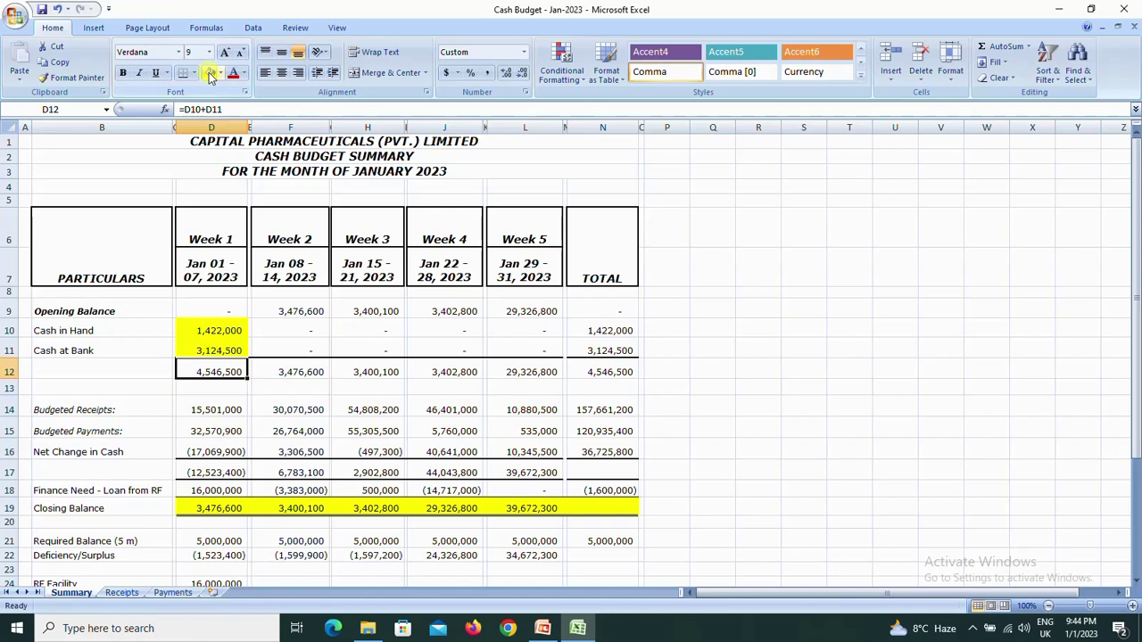
Clear the weekly Budgeted Receipts and Payments figures in D14:L15.
key(Down)
key(Down)
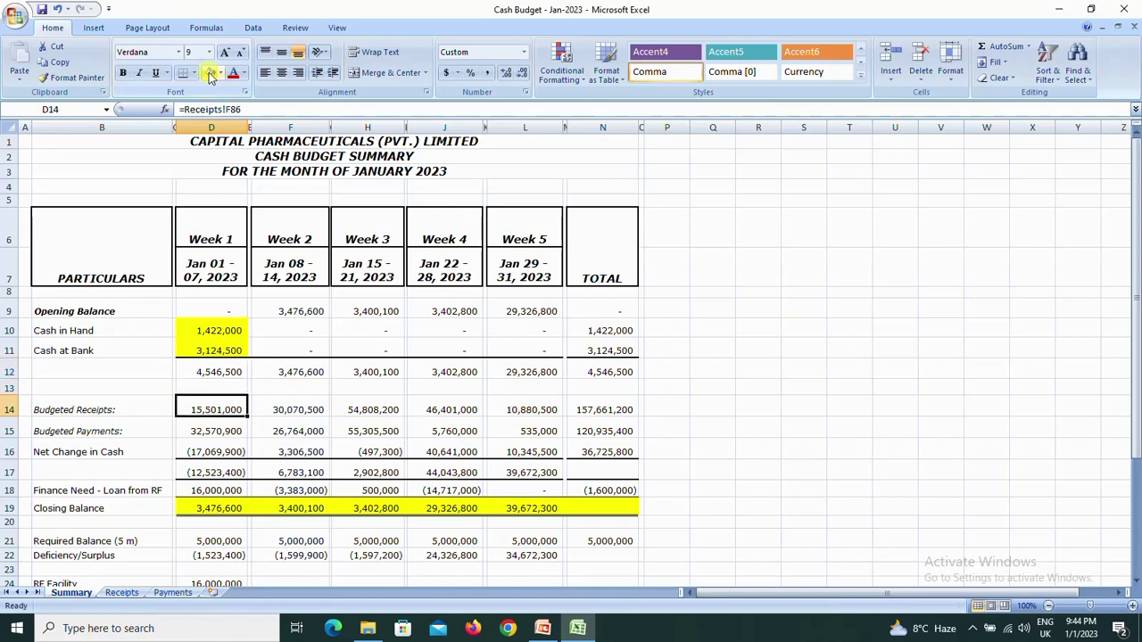
key(shift+Down)
key(shift+Down)
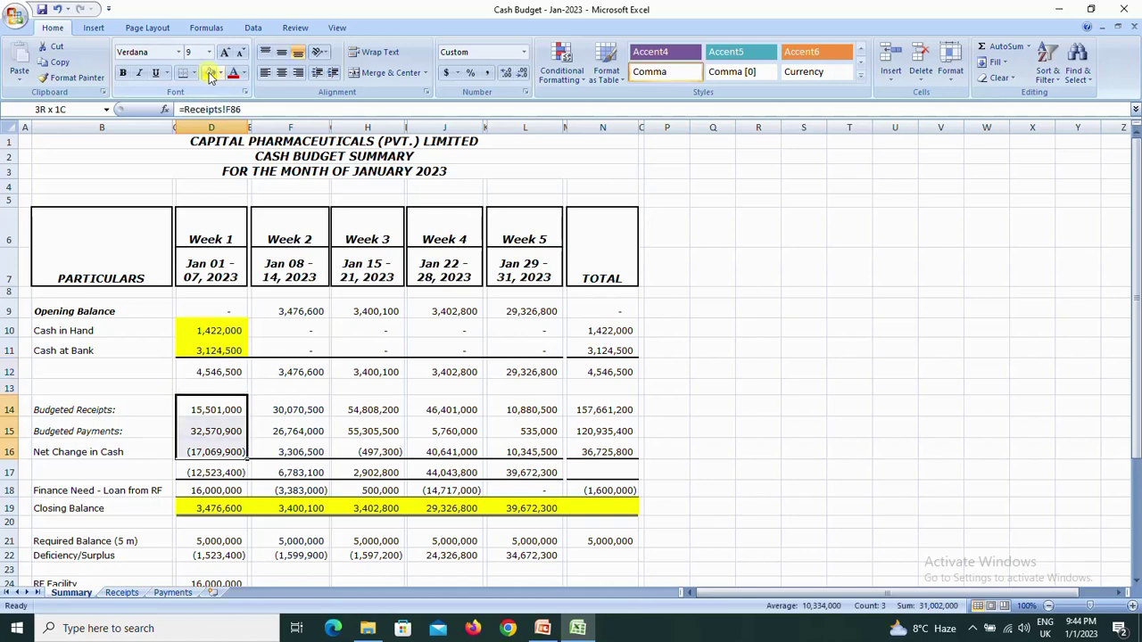
key(shift+Up)
key(shift+Right)
key(shift+Right)
key(shift+Right)
key(shift+Right)
key(shift+Right)
key(shift+Right)
key(shift+Right)
key(shift+Right)
key(shift+Right)
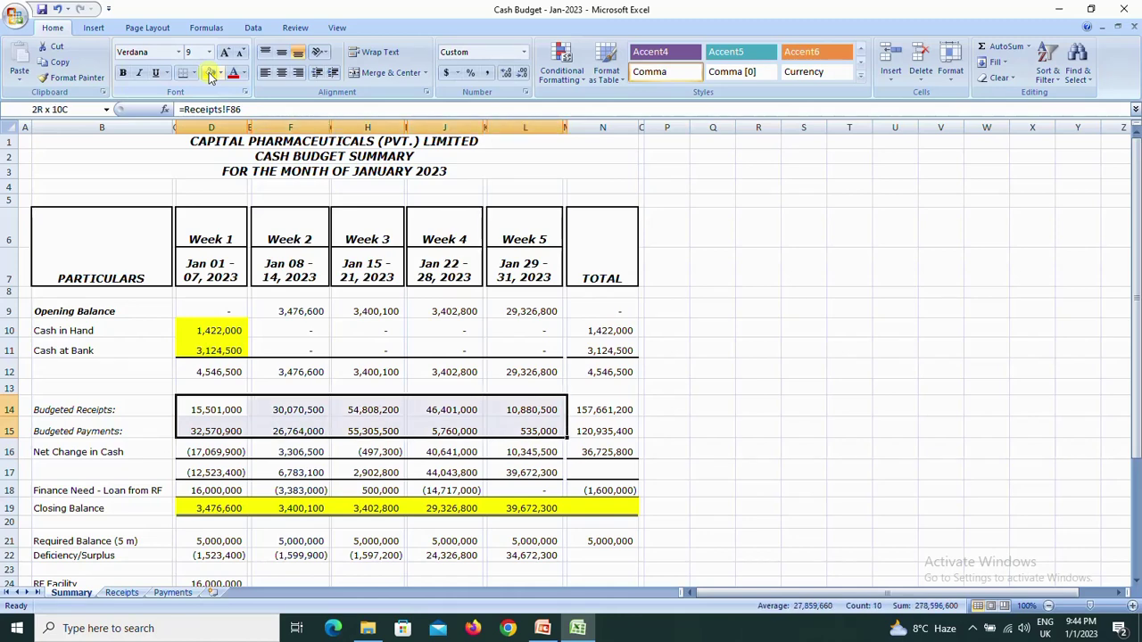
key(shift+Left)
key(Delete)
key(Down)
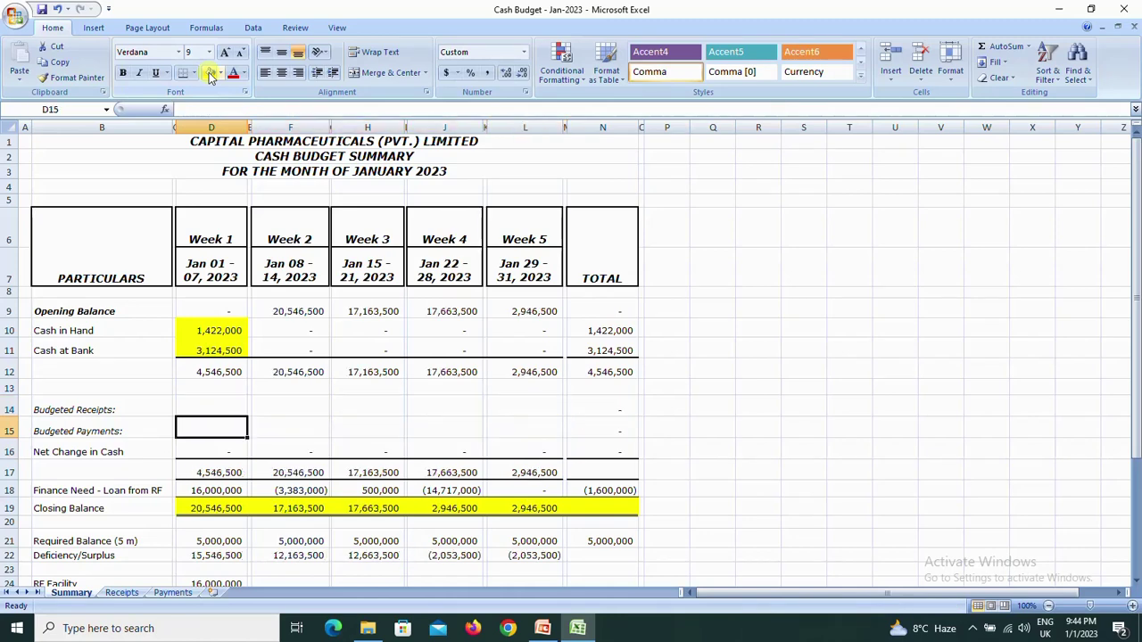
key(Down)
key(Down)
key(Down)
Clear the Finance Need row D18:L18.
key(shift+Right)
key(shift+Right)
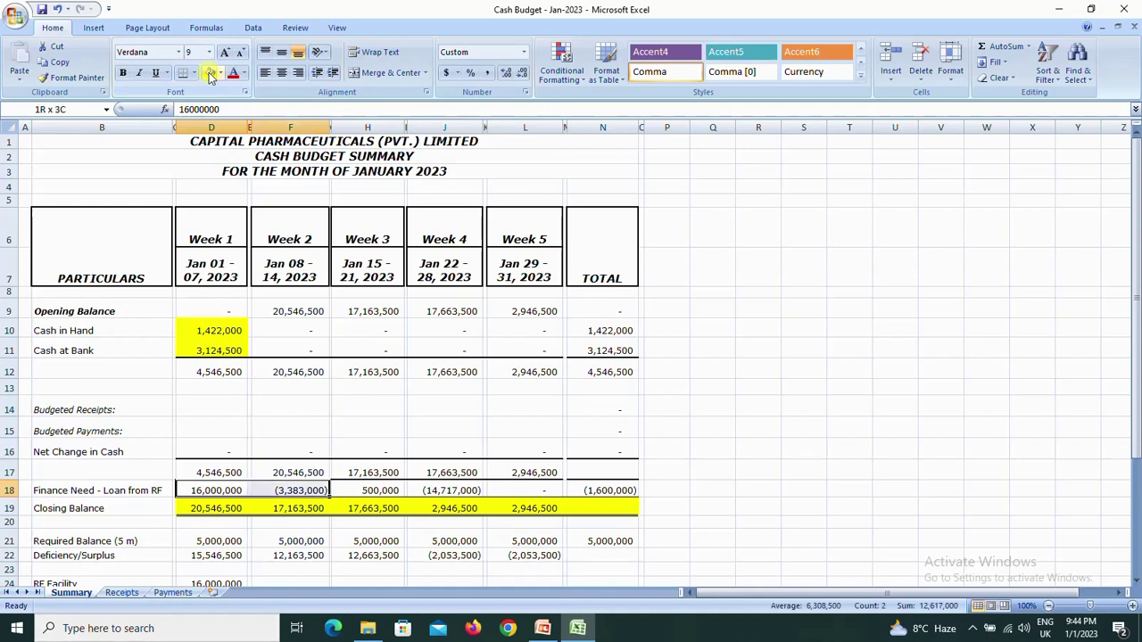
key(shift+Right)
key(shift+Right)
key(shift+Right)
key(shift+Right)
key(shift+Right)
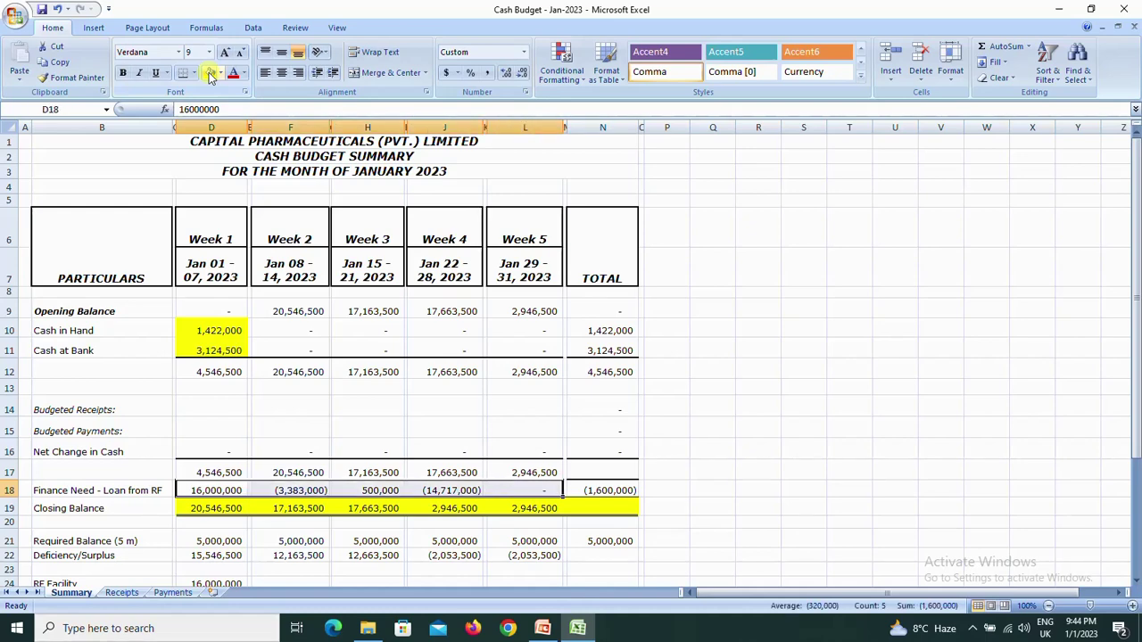
key(Delete)
key(Up)
key(Up)
key(Up)
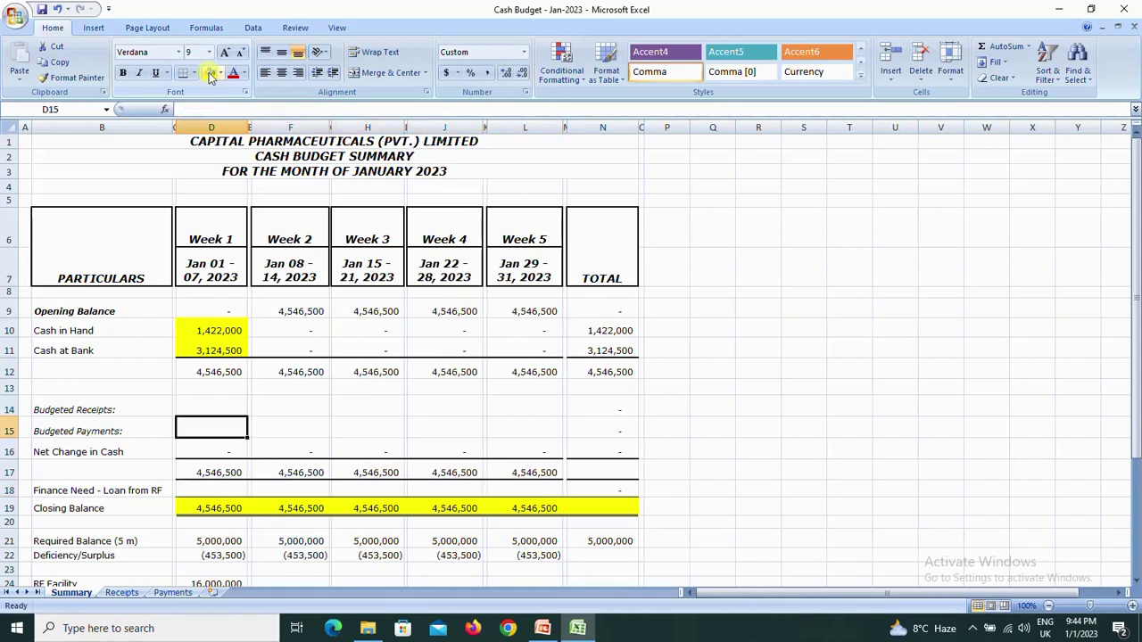
key(Up)
key(Up)
key(Up)
key(Down)
key(Down)
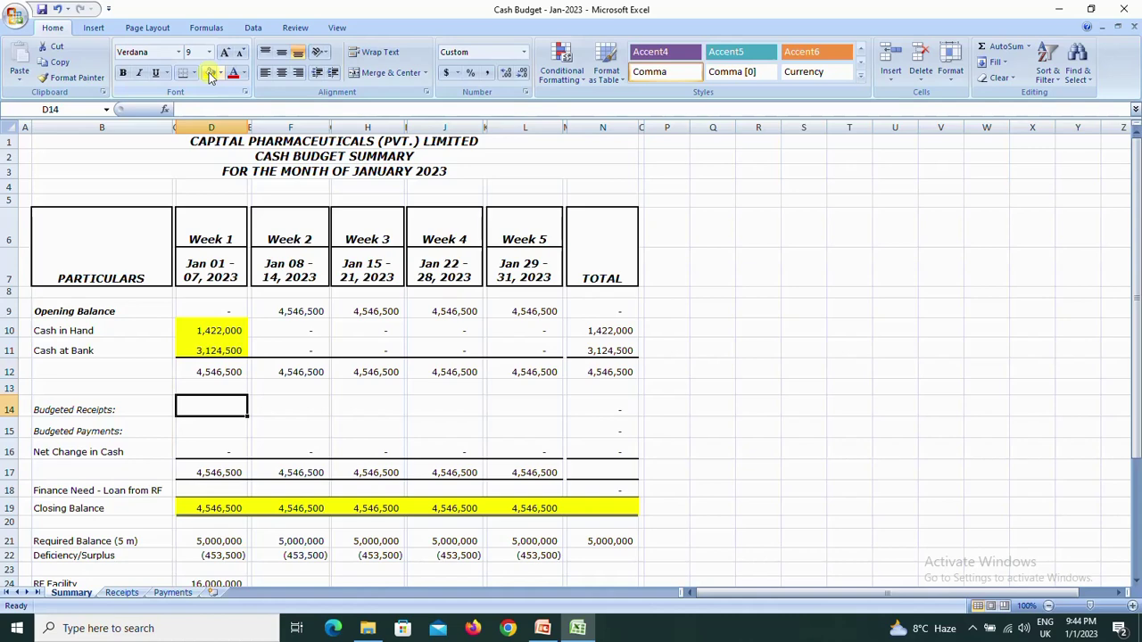
text(=)
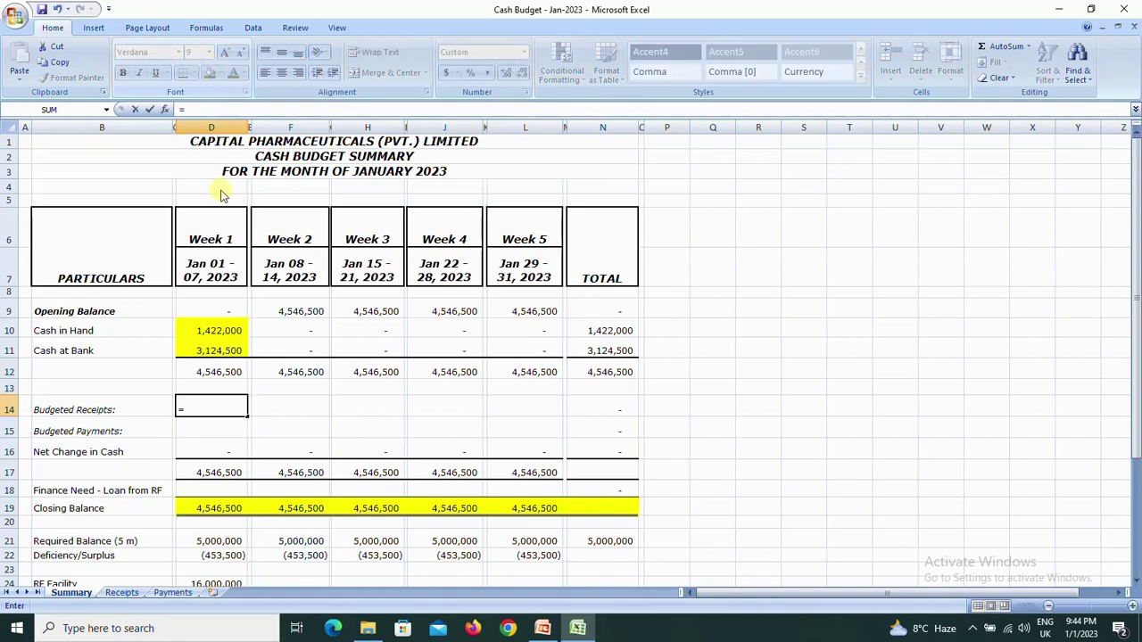
Link Weeks 1–3 Budgeted Receipts to Receipts!F86, I86 and L86.
click(130, 594)
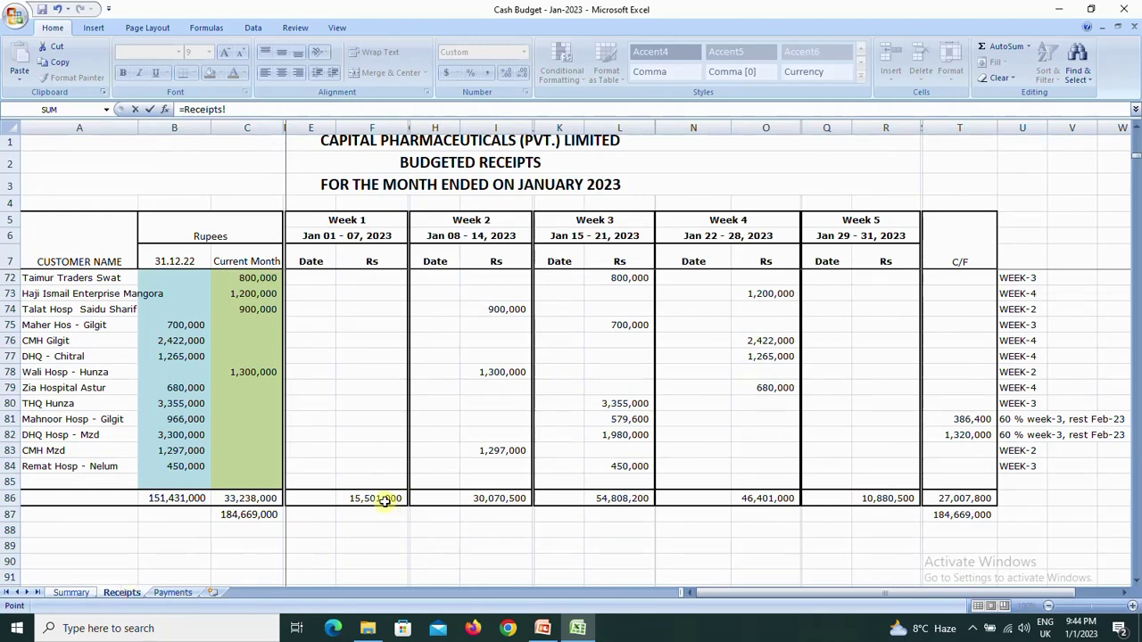
click(384, 501)
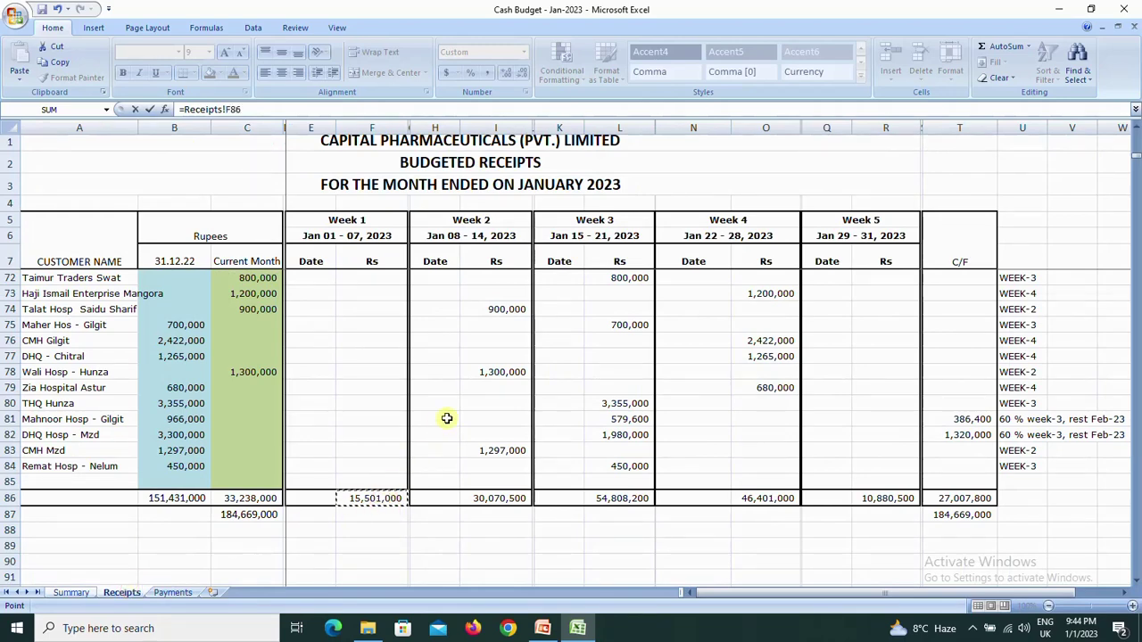
key(Return)
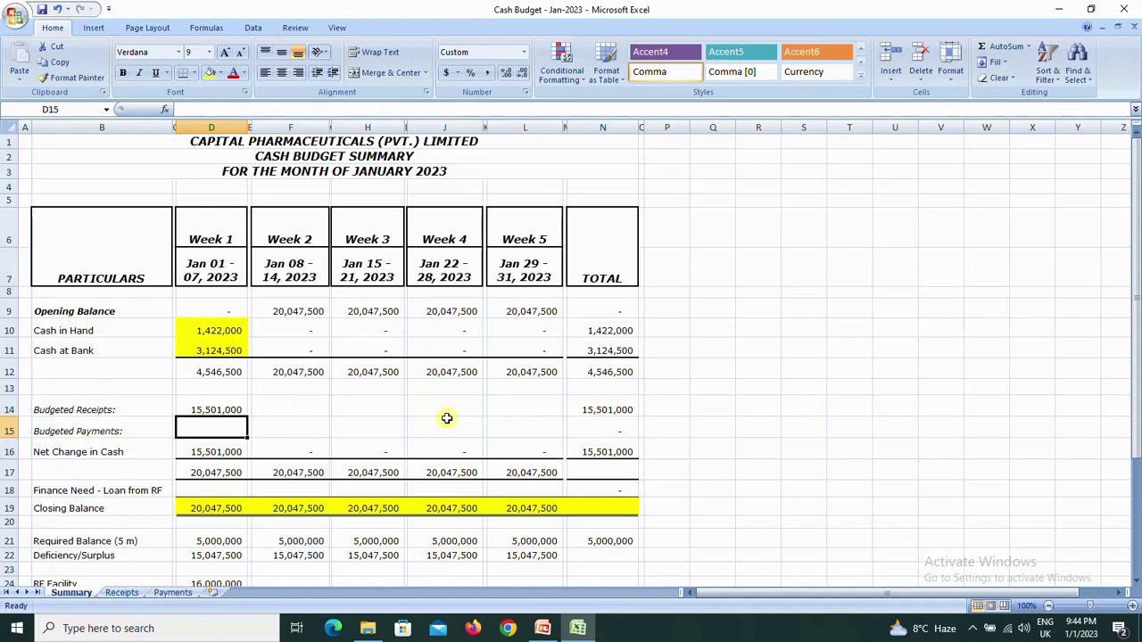
key(Up)
key(Right)
text(=)
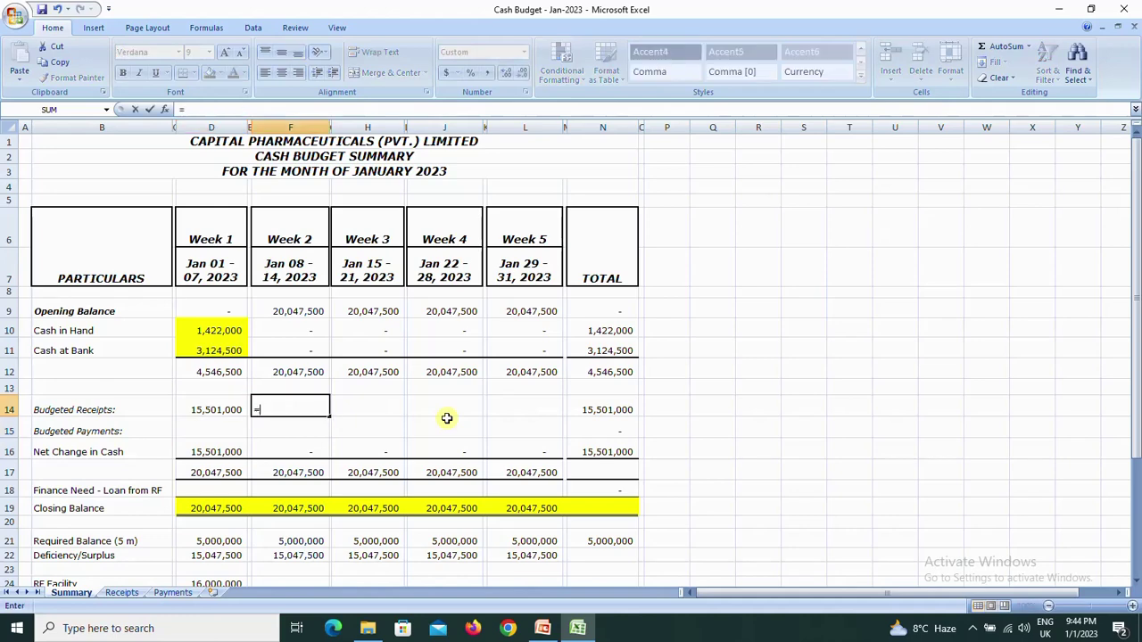
click(130, 594)
click(486, 499)
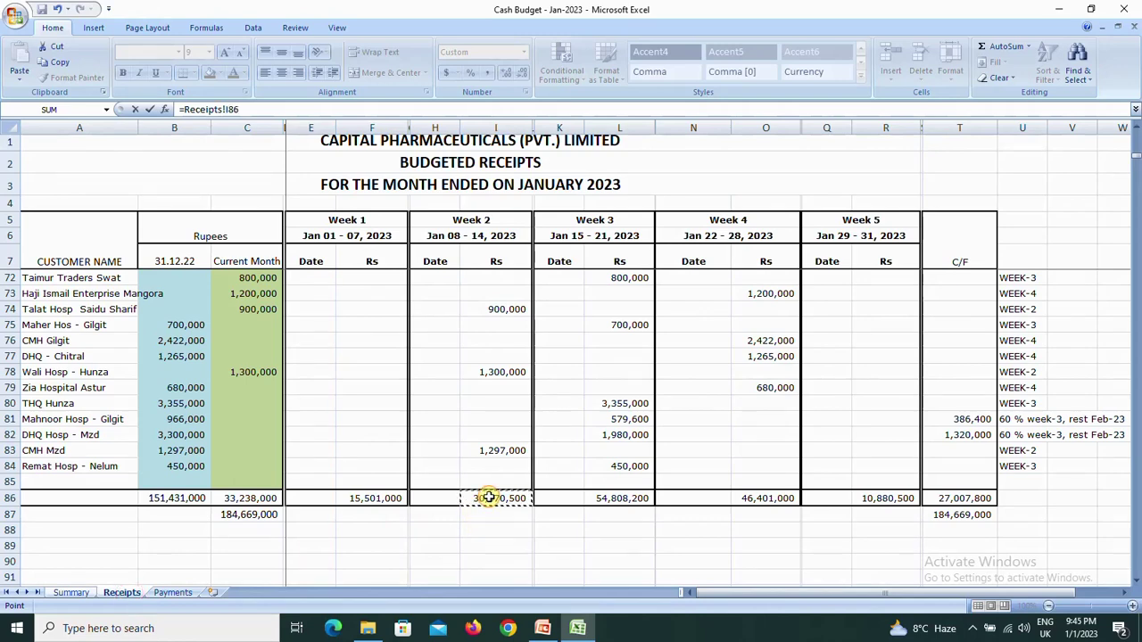
key(Return)
key(Up)
key(Right)
text(=)
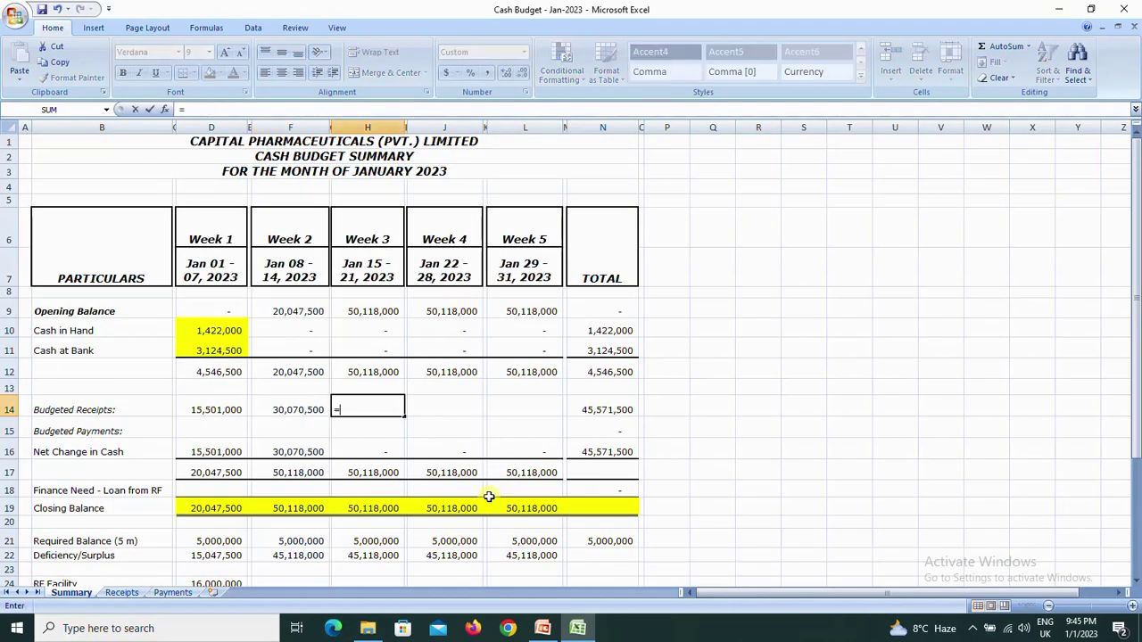
click(125, 593)
click(619, 499)
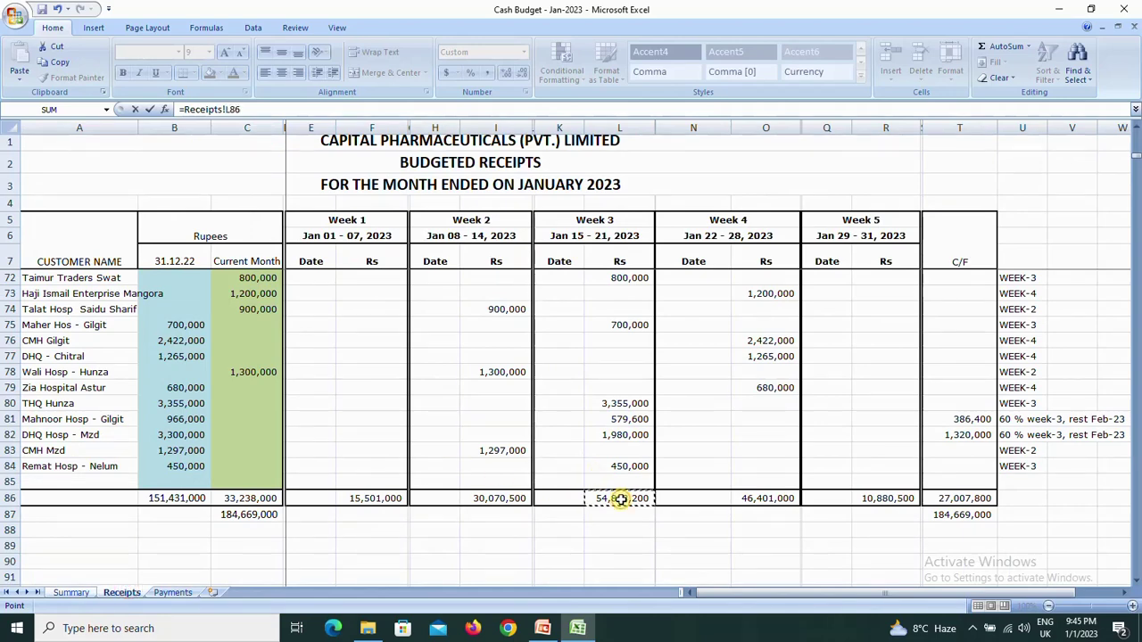
key(Return)
Link Weeks 4 and 5 Budgeted Receipts to Receipts!O86 and R86.
key(Up)
key(Right)
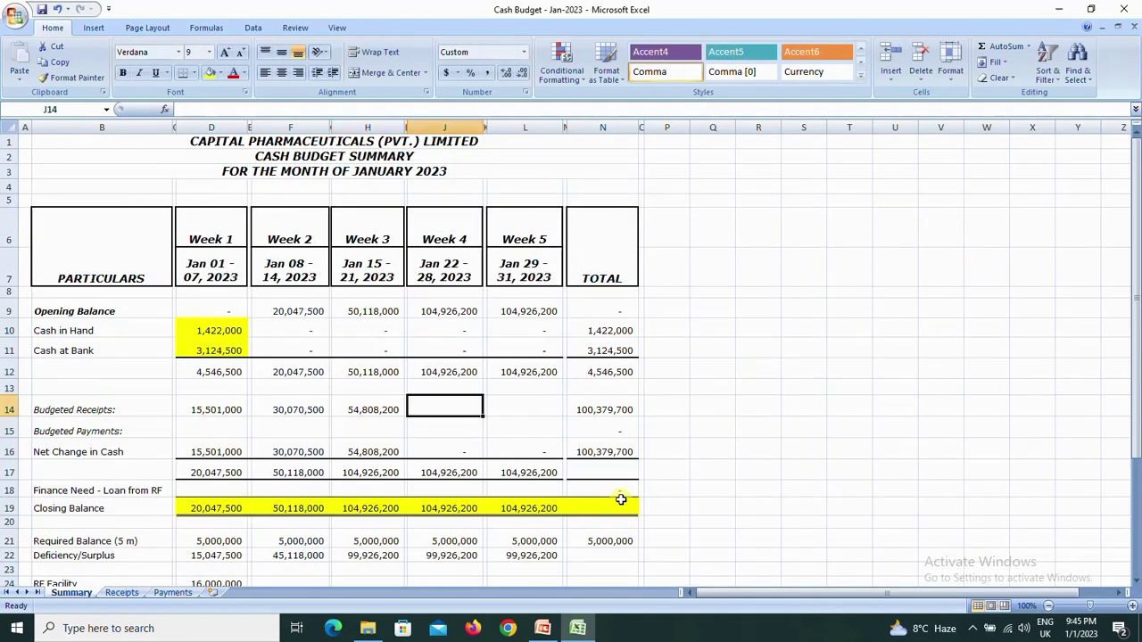
text(=)
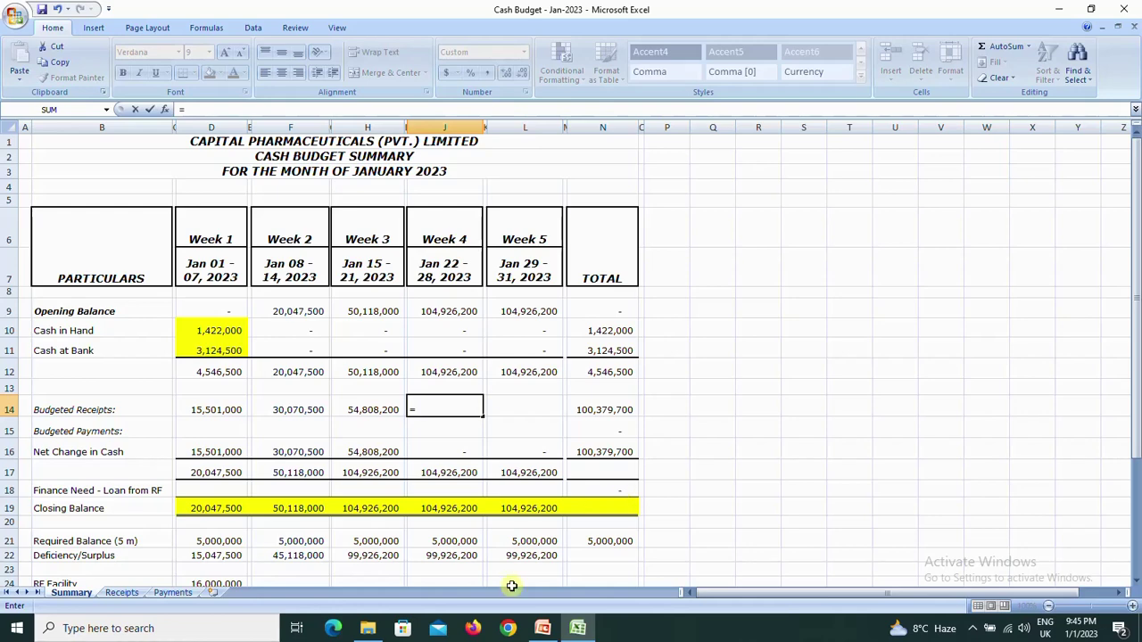
click(125, 593)
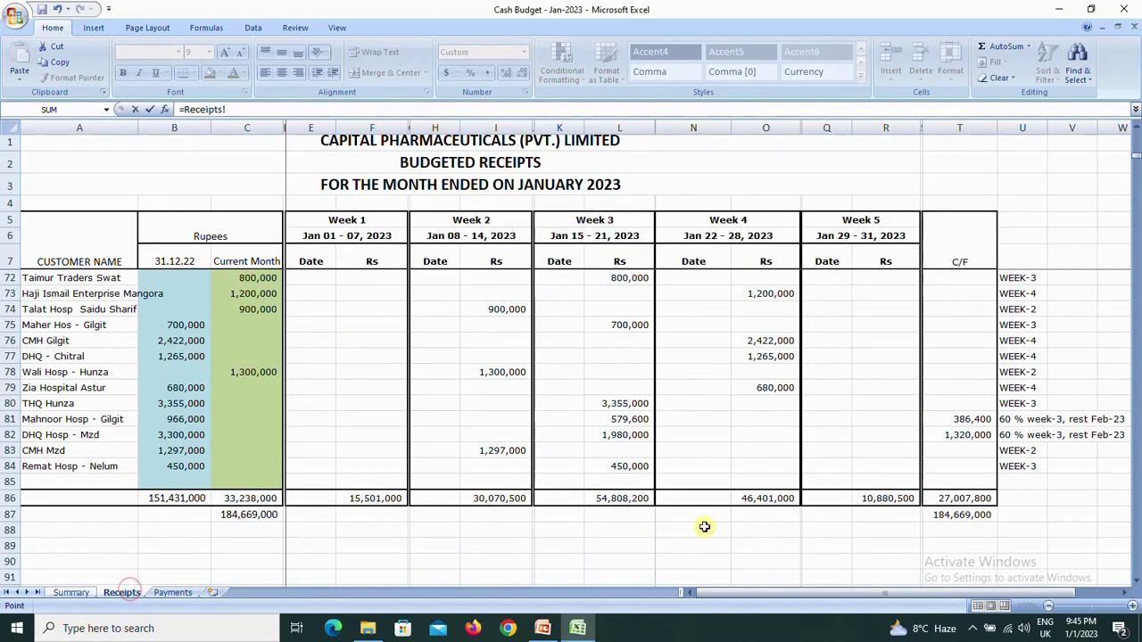
click(751, 501)
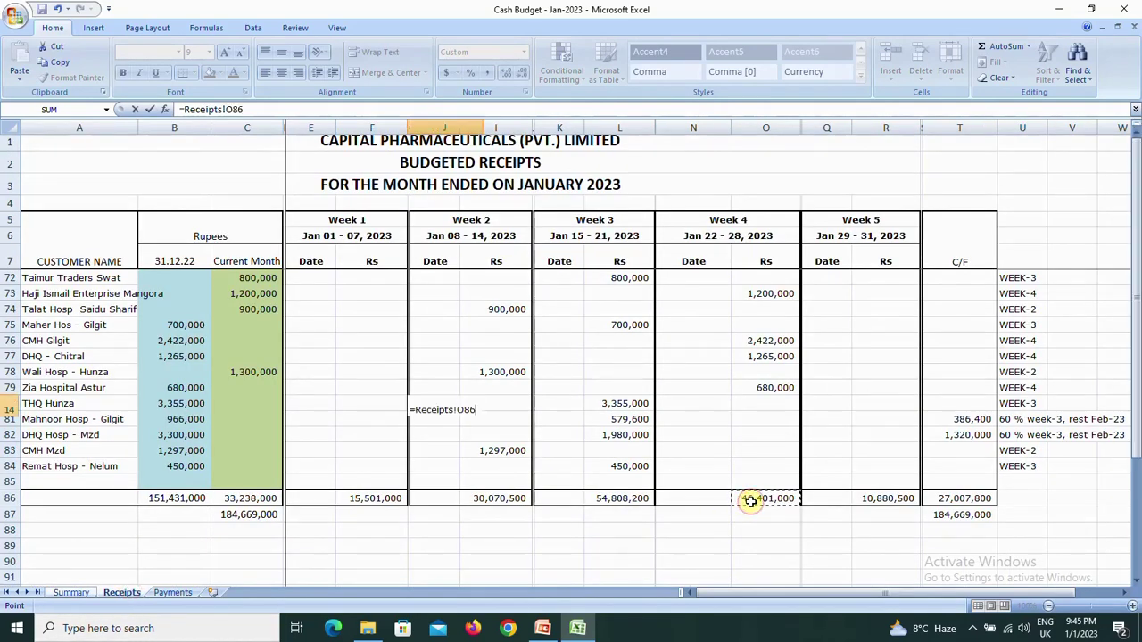
key(Return)
key(Right)
text(=)
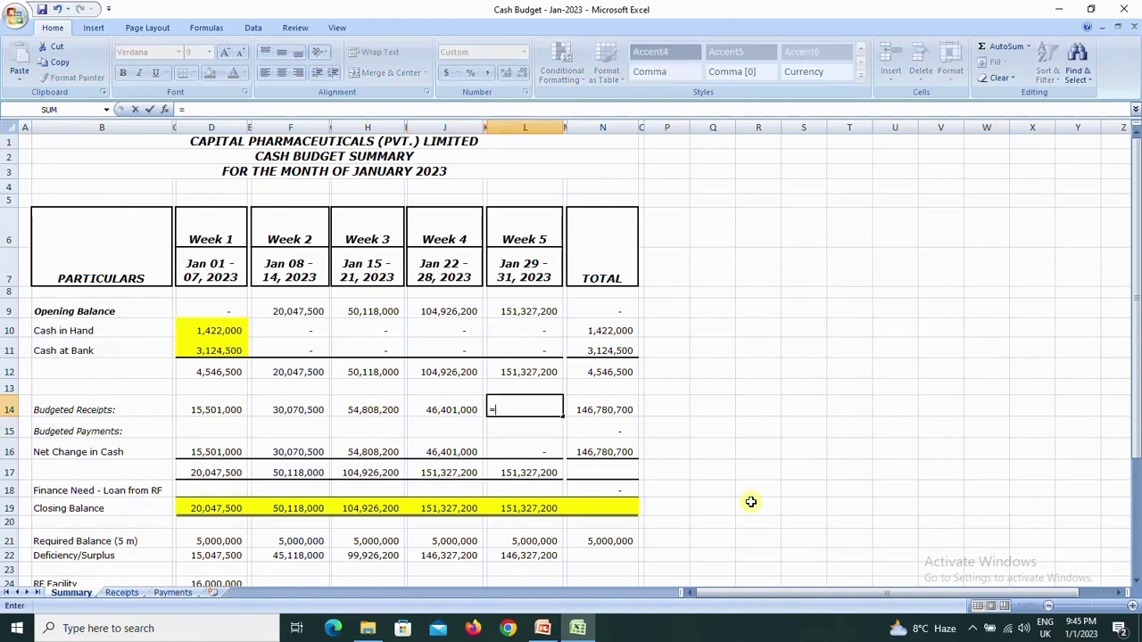
click(125, 595)
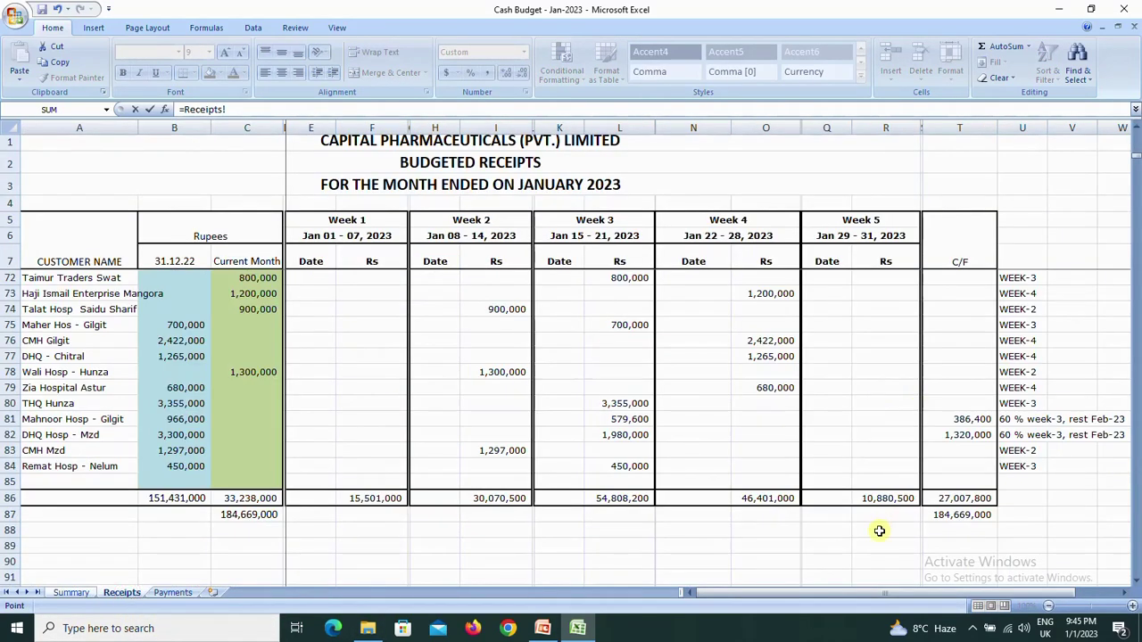
click(887, 502)
key(Return)
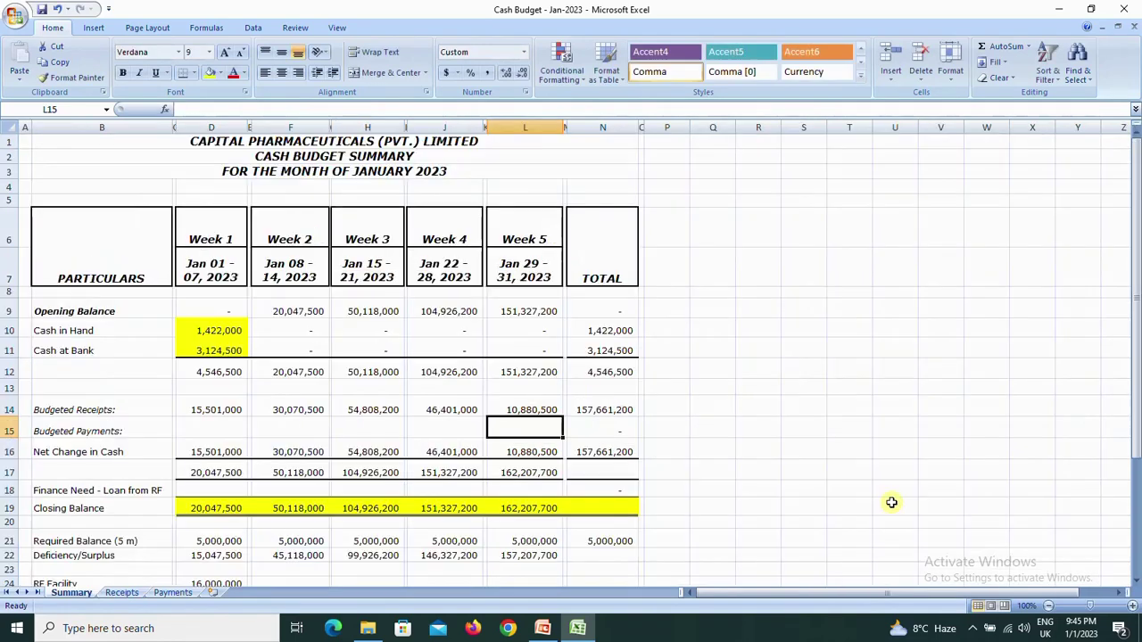
Link Summary Budgeted Payments for Weeks 1 and 2 to Payments cells F61 and I61.
key(Left)
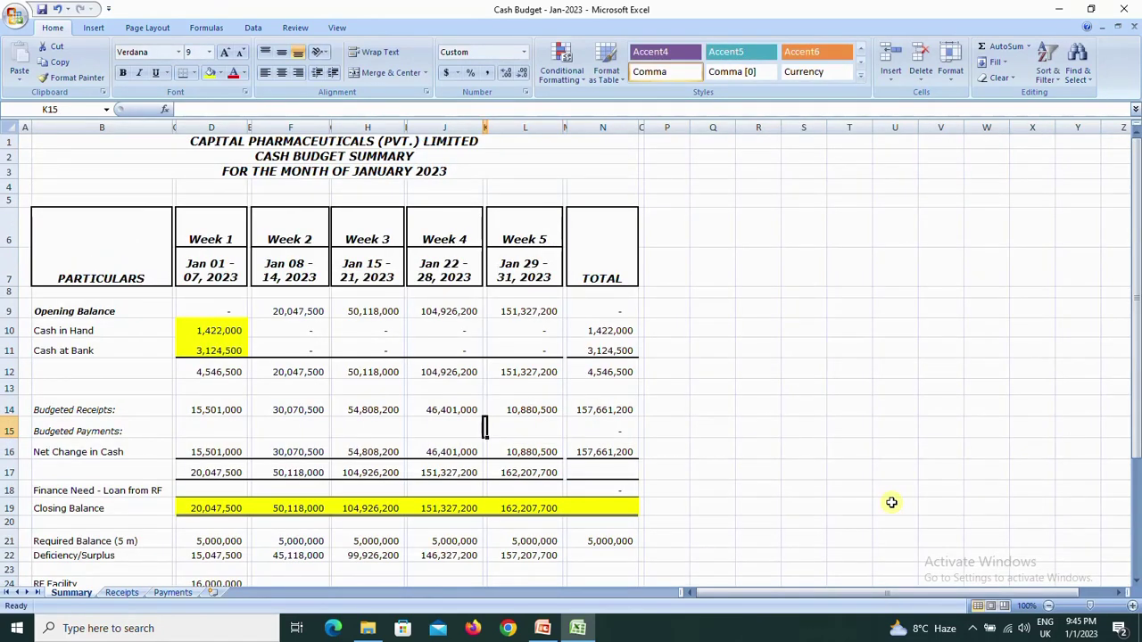
key(Left)
key(Left)
key(Left)
key(Right)
key(Right)
key(Right)
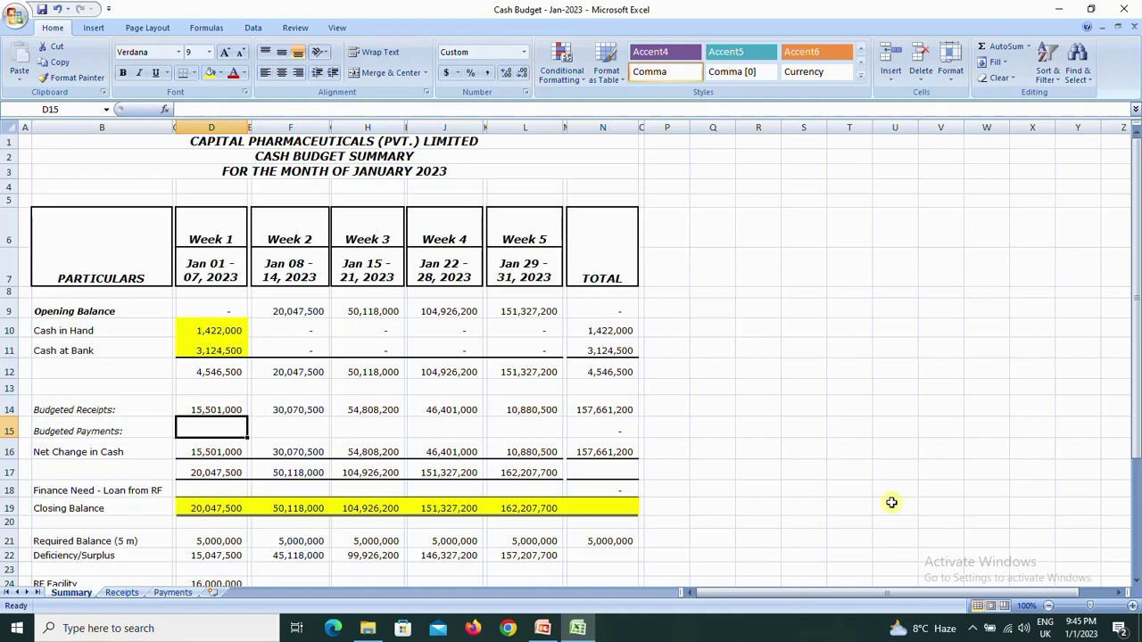
text(=)
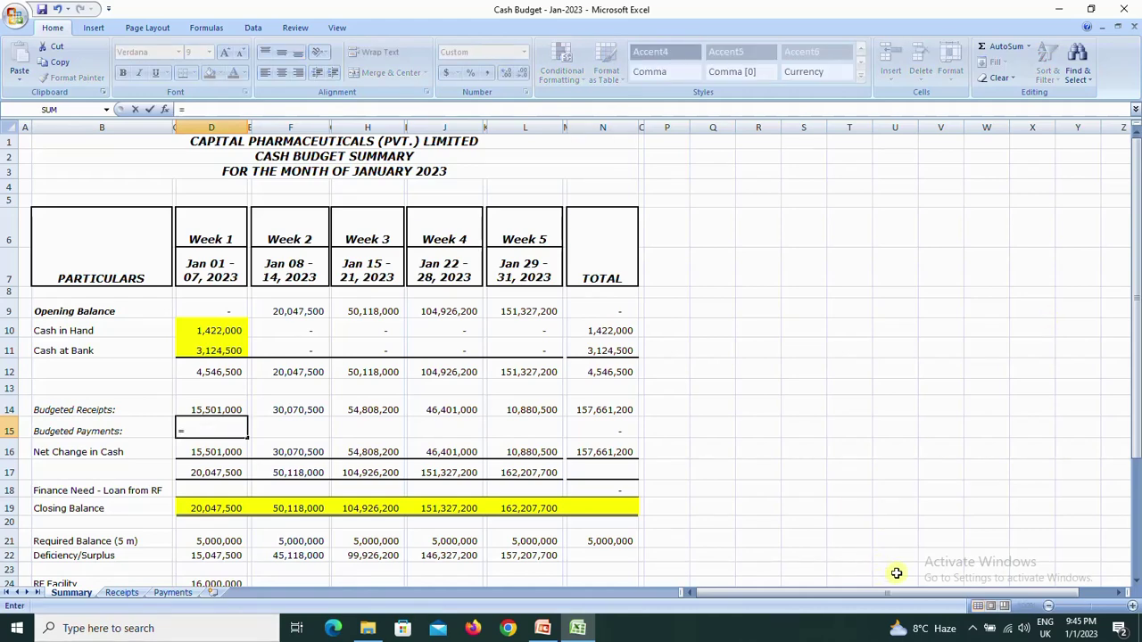
click(164, 593)
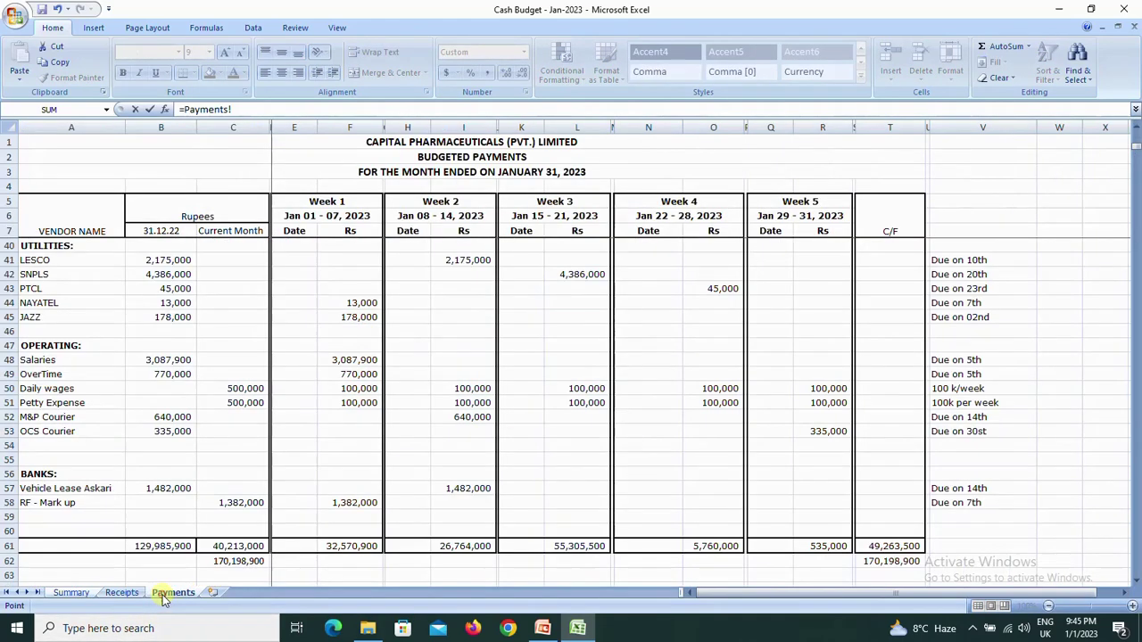
click(339, 543)
key(Return)
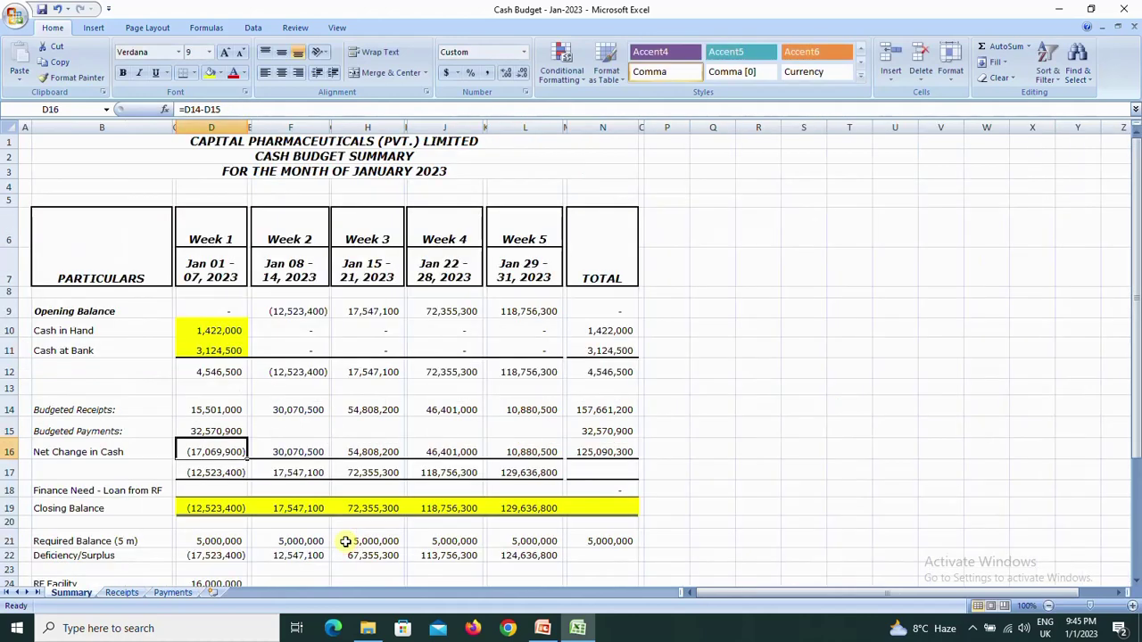
key(Up)
key(Right)
key(Right)
text(=)
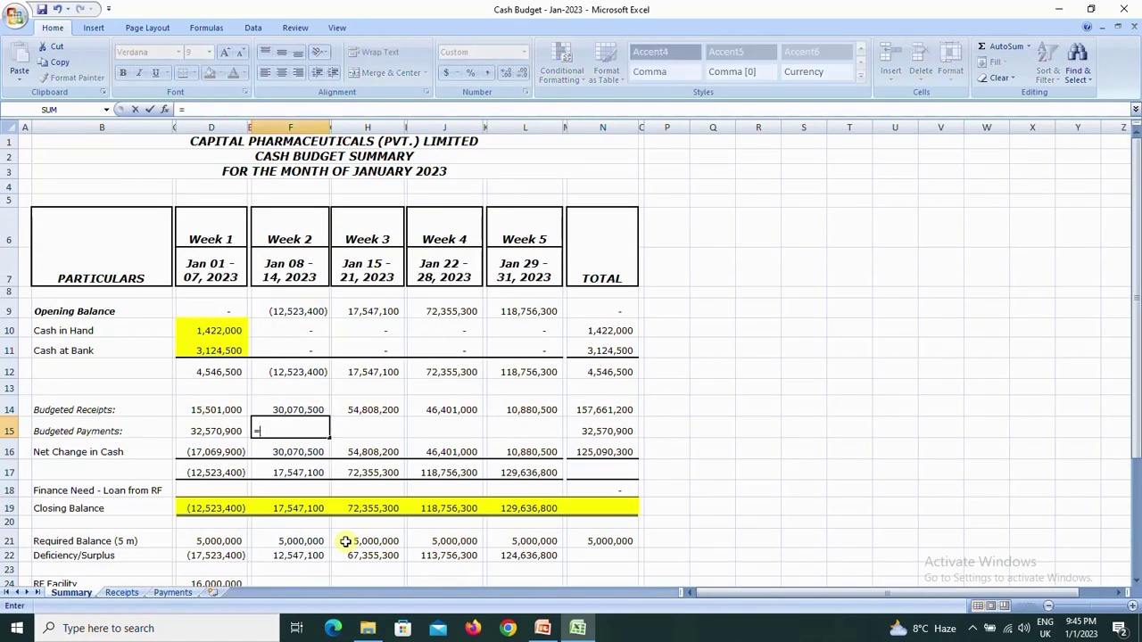
click(179, 594)
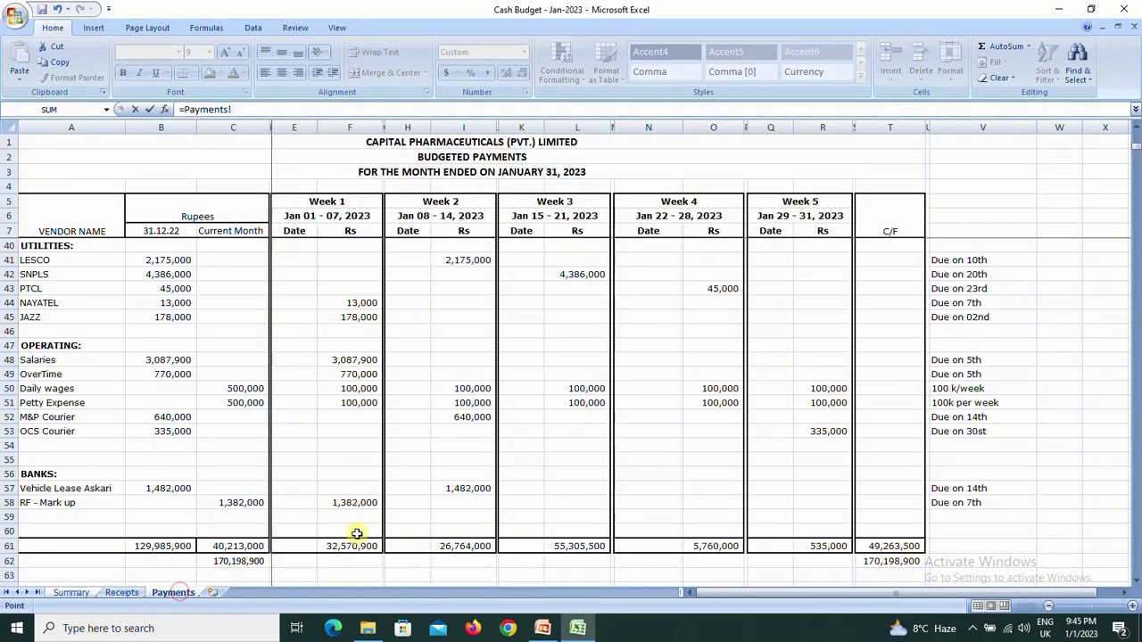
click(459, 546)
key(Return)
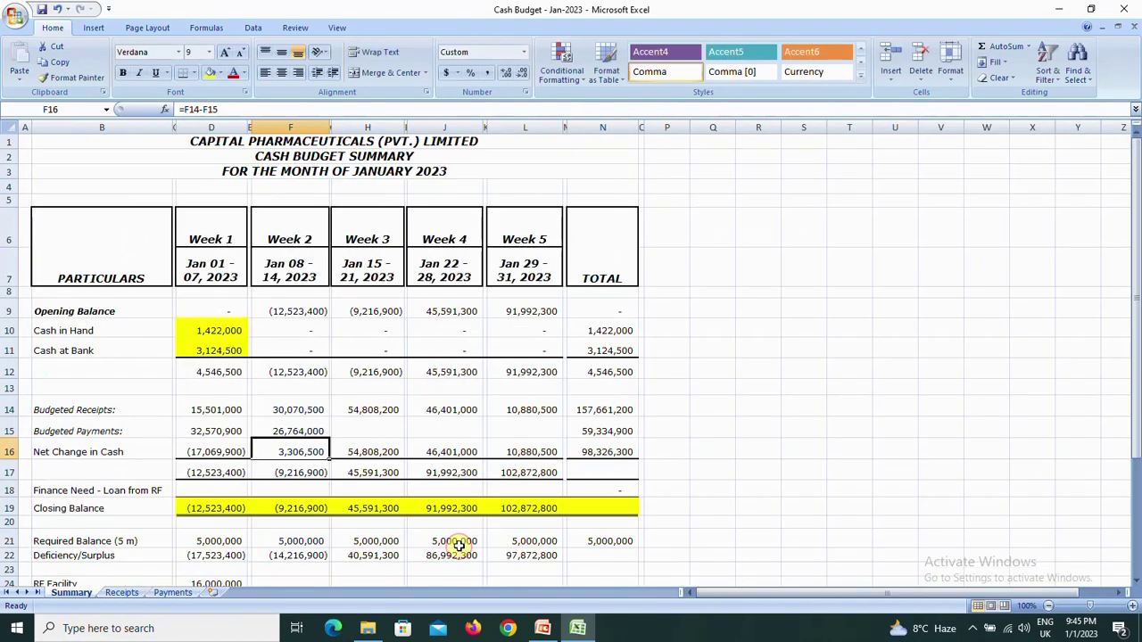
Link Budgeted Payments for Weeks 3 and 4 to Payments cells L61 and O61.
key(Up)
key(Right)
key(Right)
text(=)
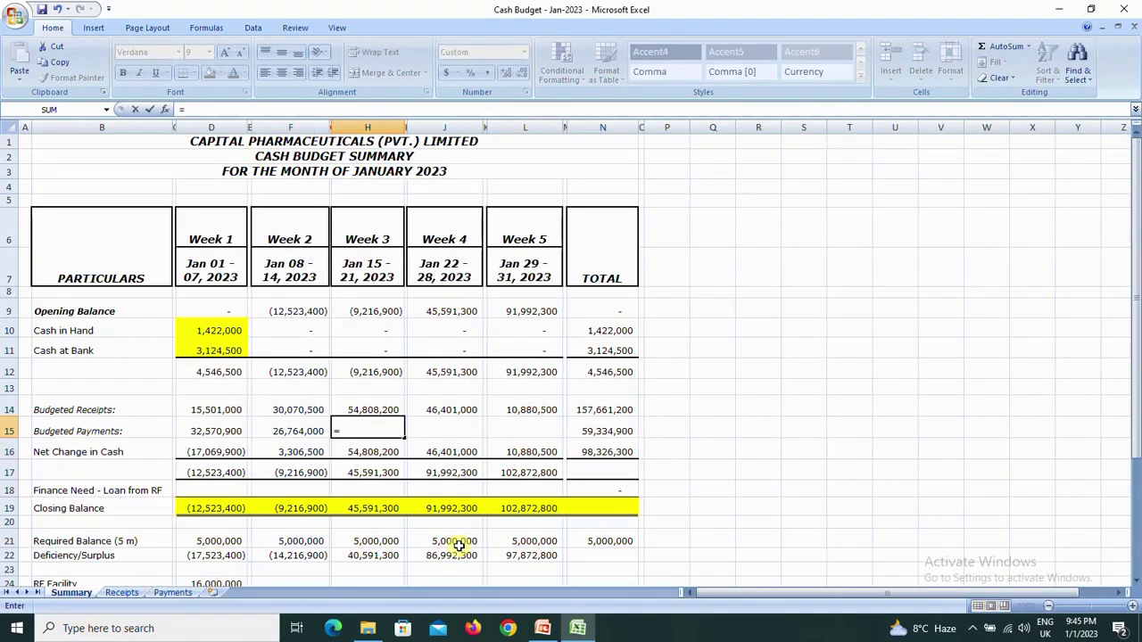
click(173, 593)
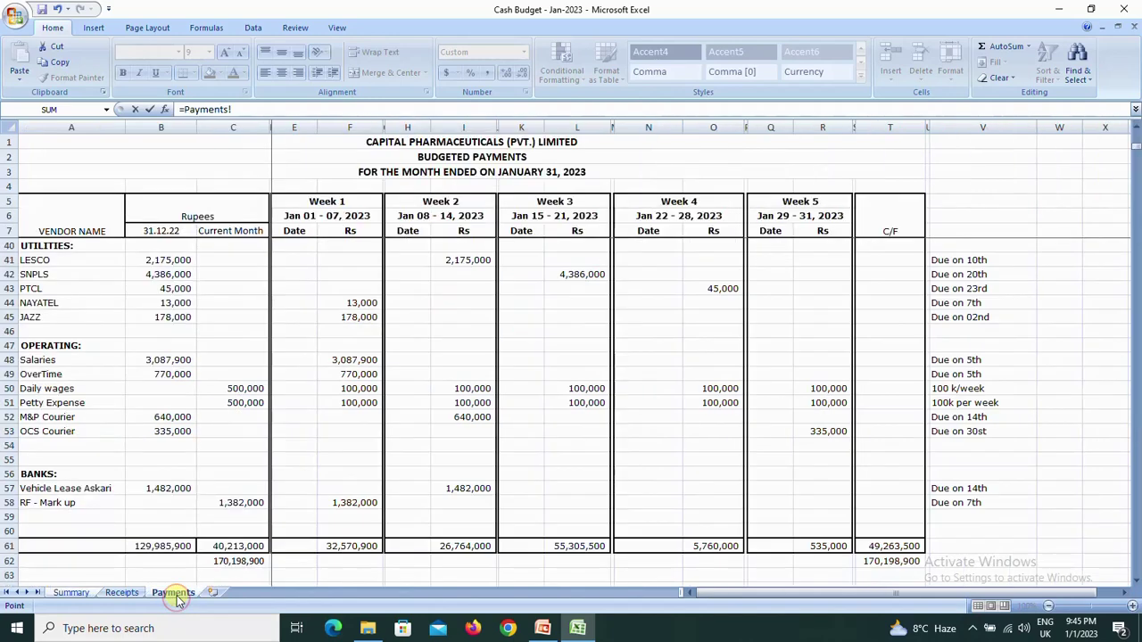
click(568, 545)
key(Return)
key(Up)
key(Right)
key(Right)
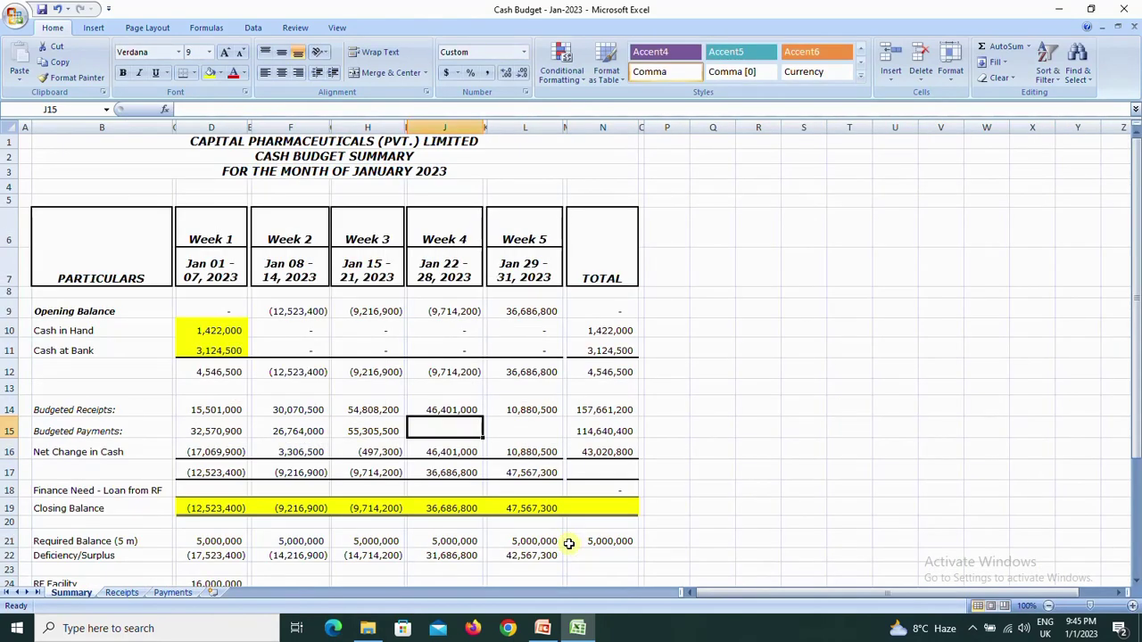
text(=)
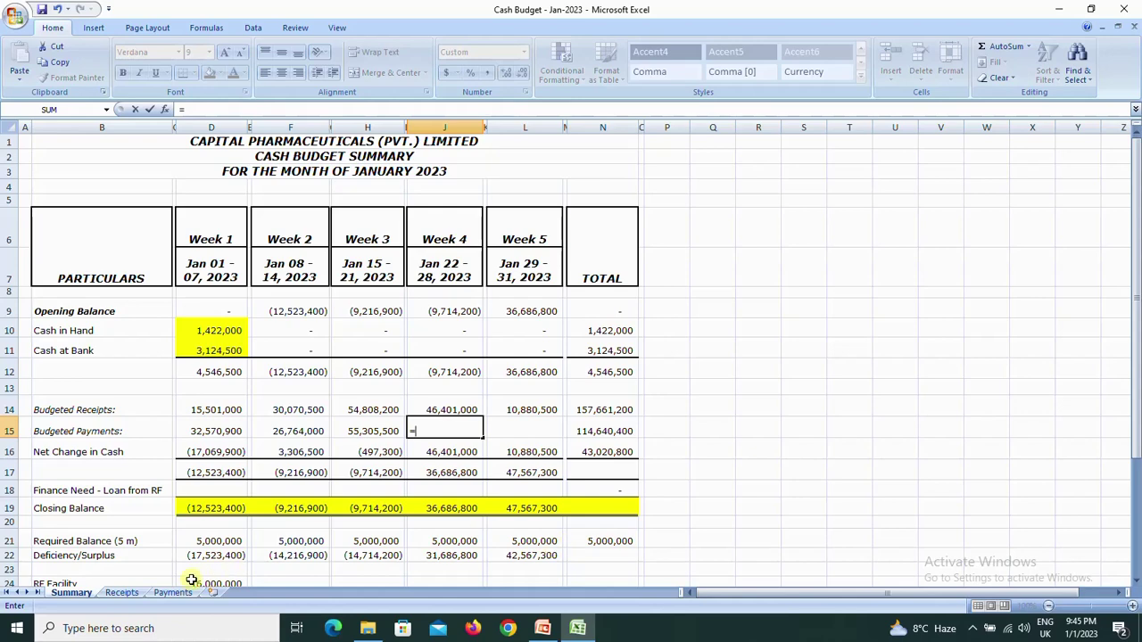
click(173, 592)
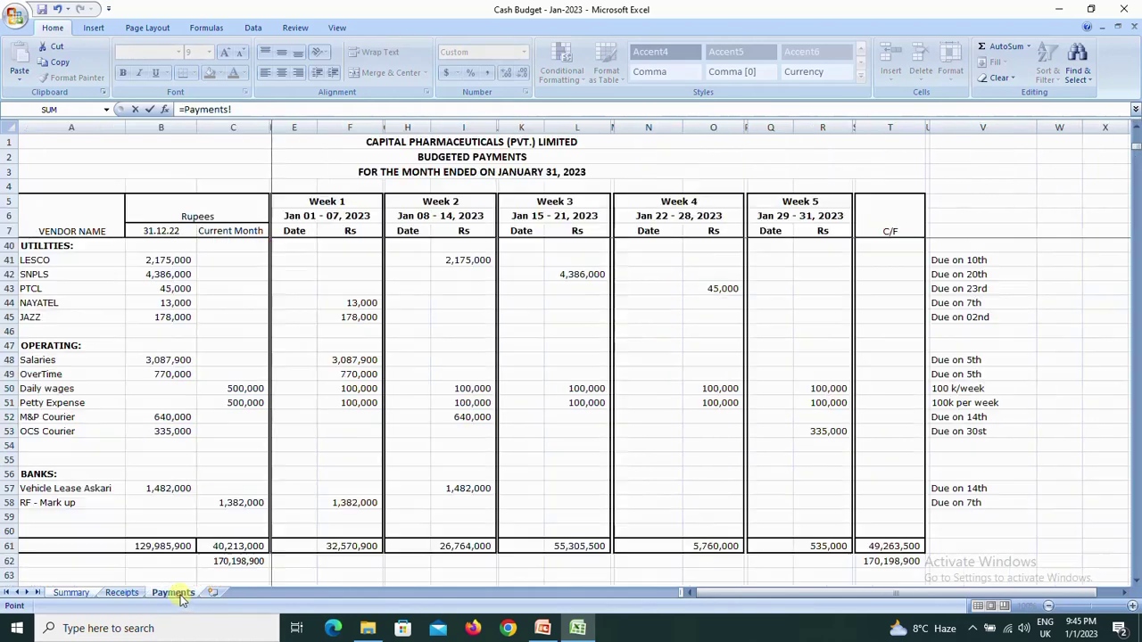
click(703, 541)
key(Return)
Link Week 5 Budgeted Payments in L15 to Payments R61, showing 535,000.
key(Up)
key(Right)
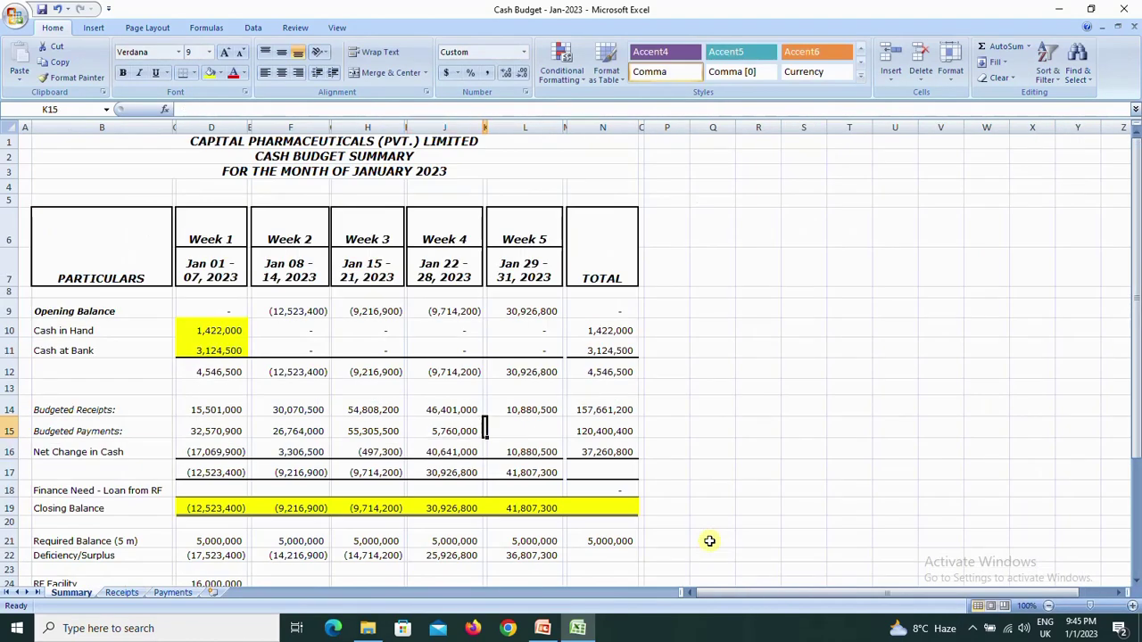
key(Right)
text(=)
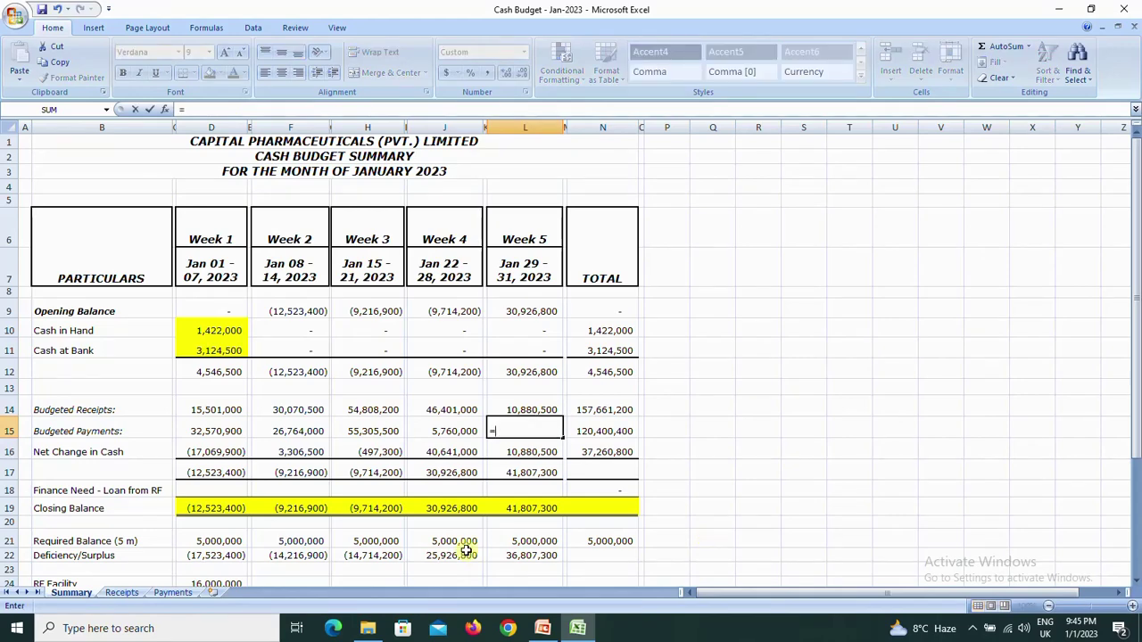
click(176, 594)
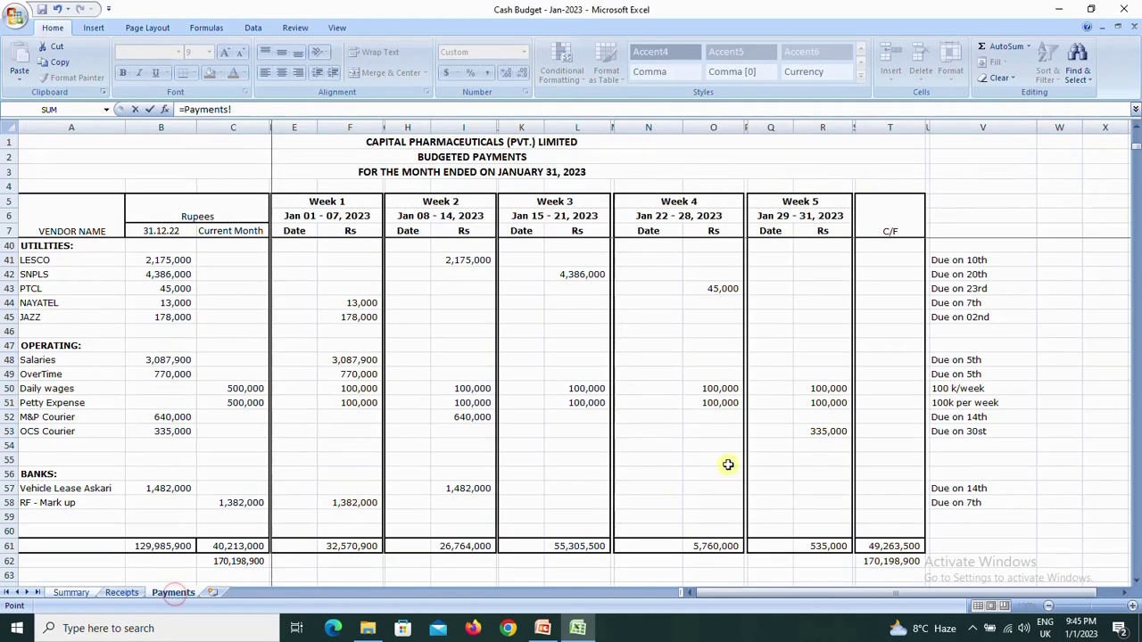
click(830, 544)
key(Return)
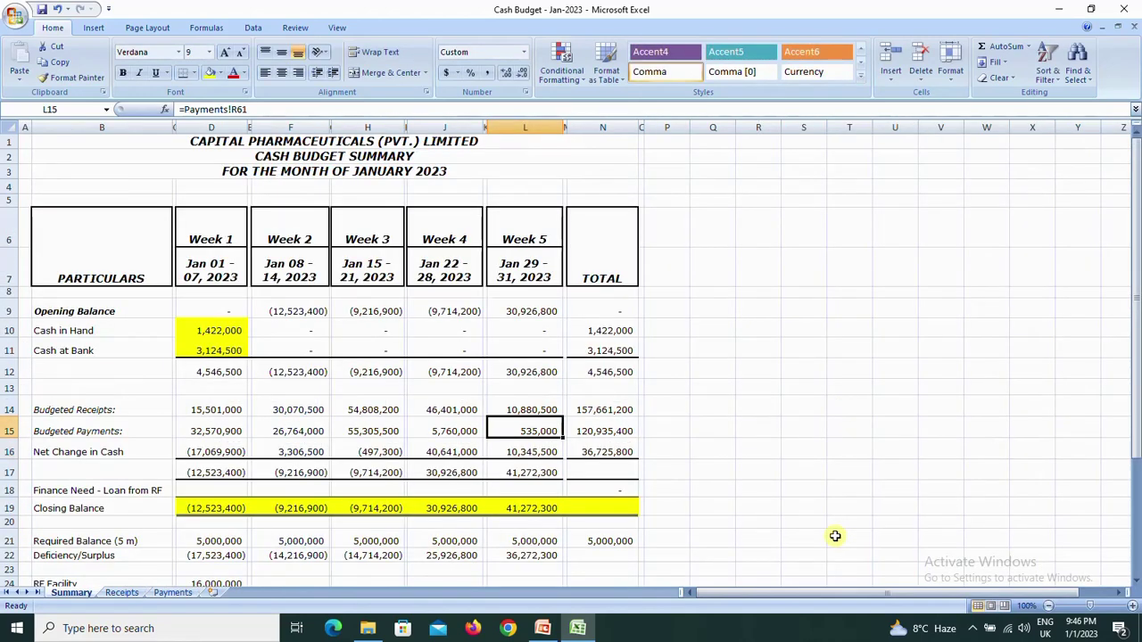
Enter =D14-D15 in D16 so Week 1 Net Change in Cash shows (17,069,900).
key(Down)
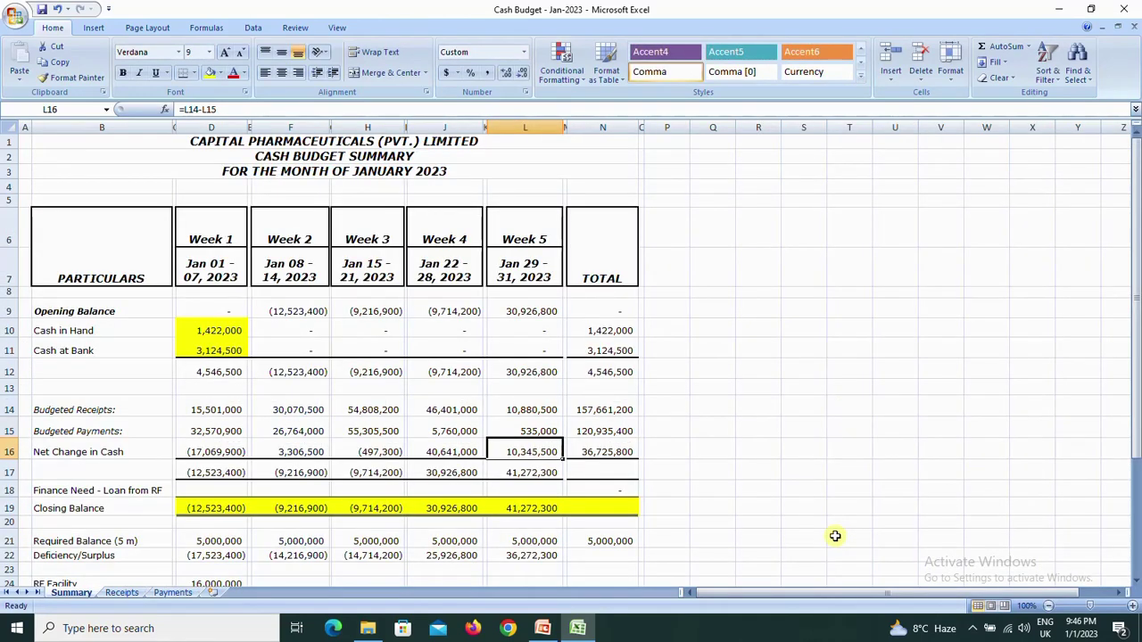
key(Left)
key(Left)
key(Left)
key(Left)
key(Left)
key(Left)
key(Left)
key(Left)
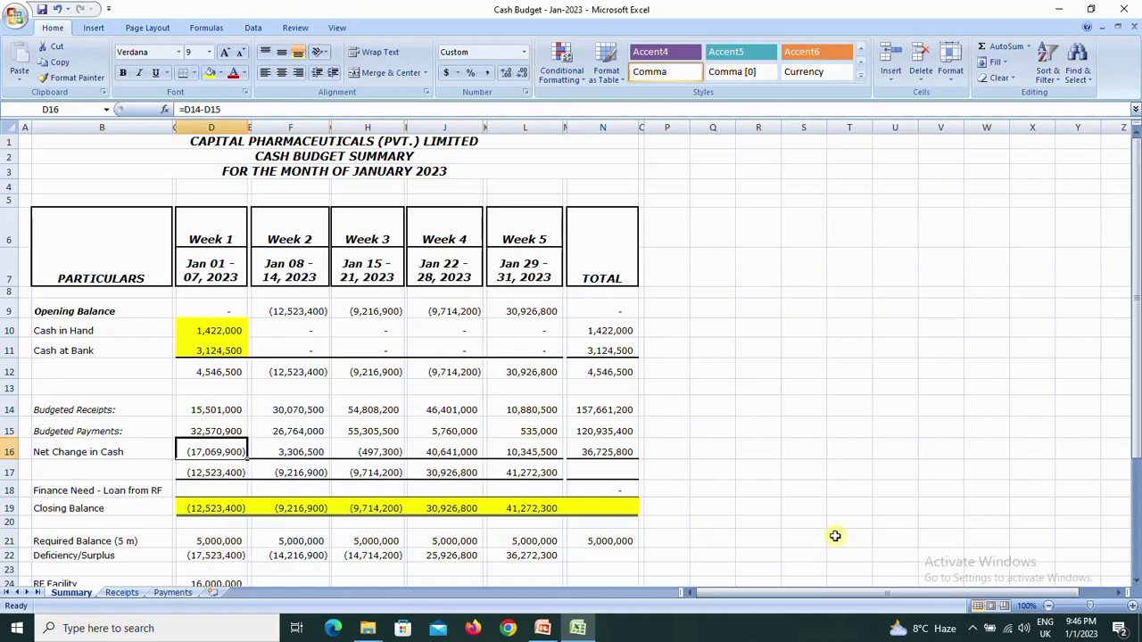
text(=)
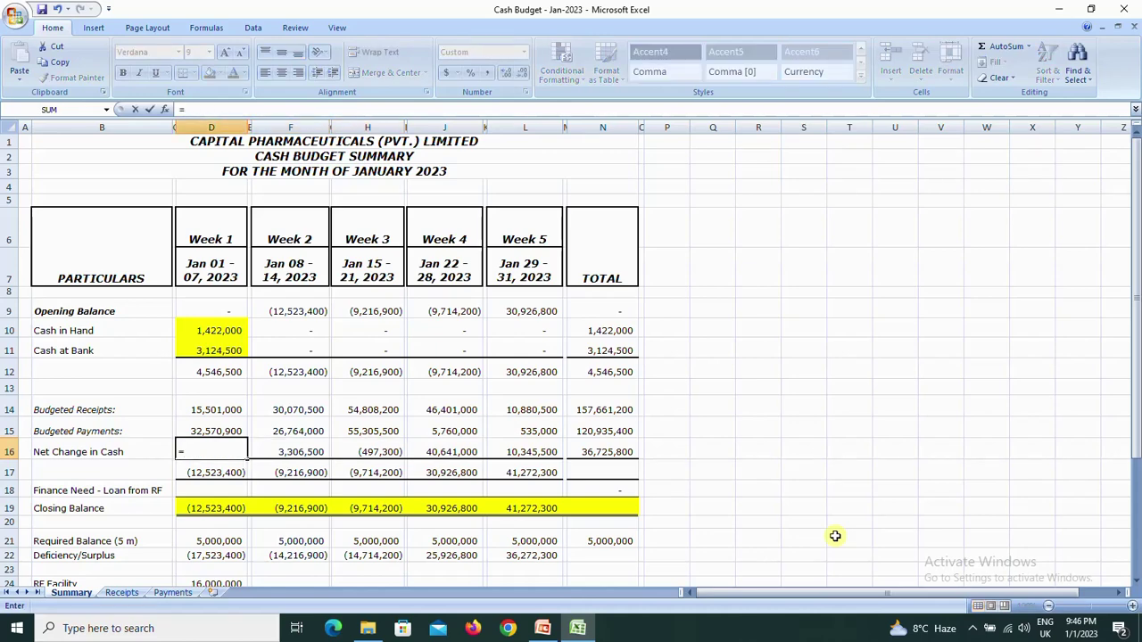
key(Up)
key(Up)
text(-)
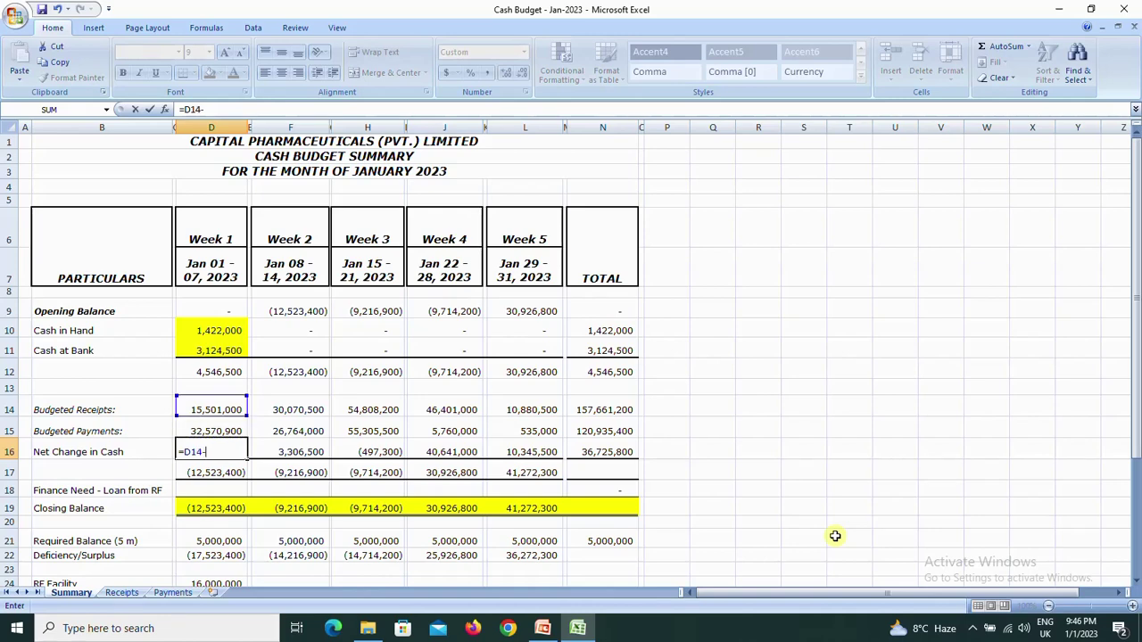
key(Up)
key(Return)
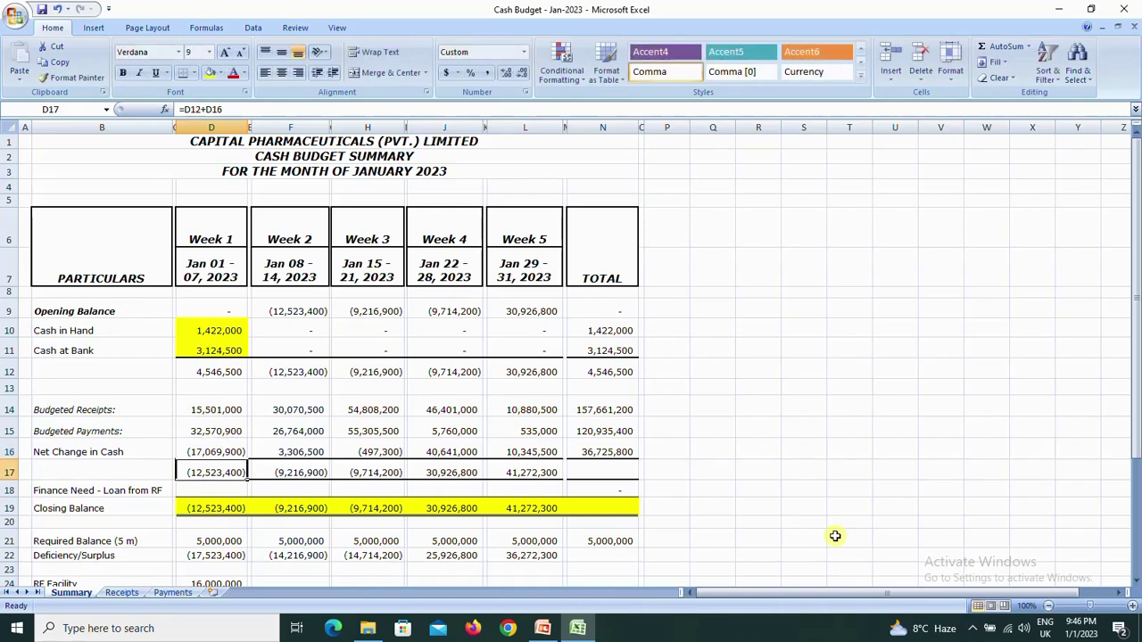
Save the workbook and review the Week 1 formulas in D14, D15, D16 and the closing balance.
key(Up)
key(ctrl+s)
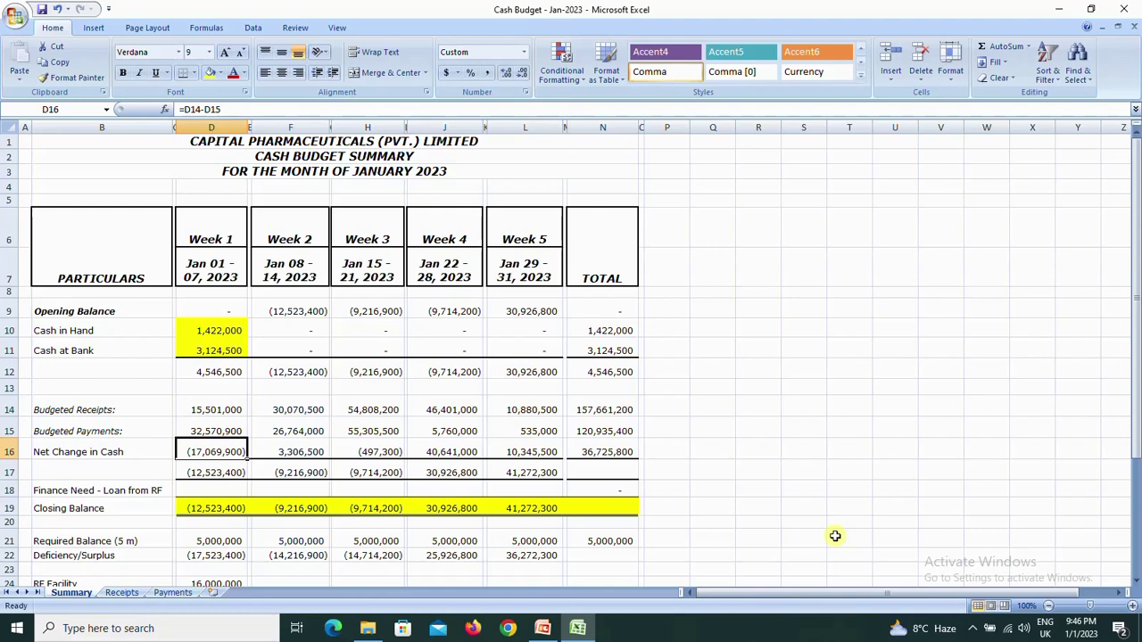
key(Up)
key(Up)
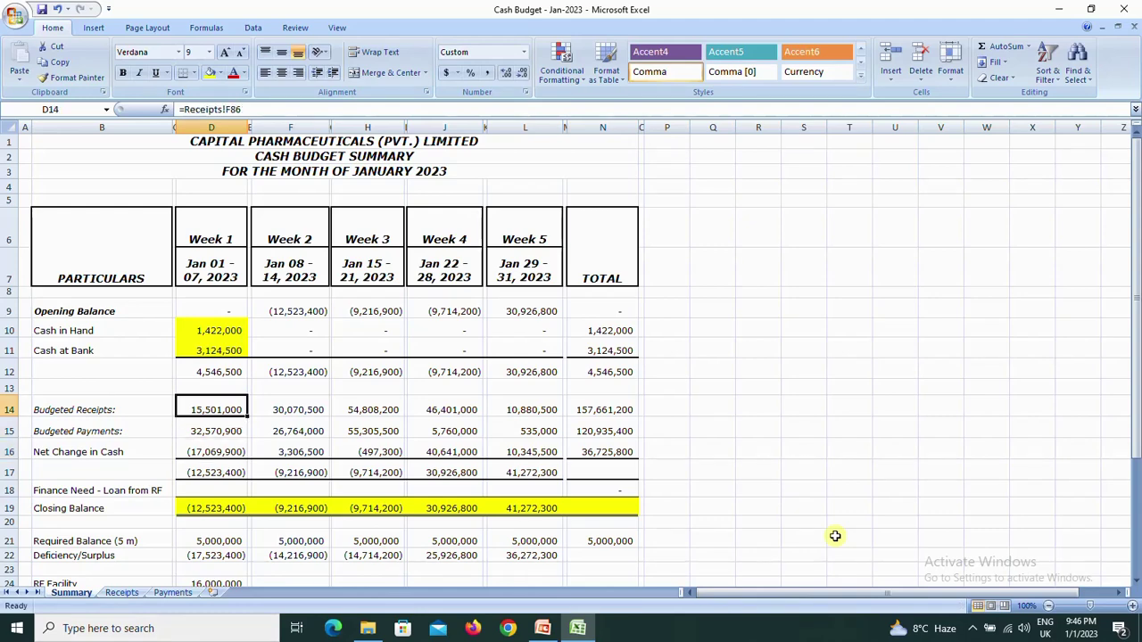
key(Down)
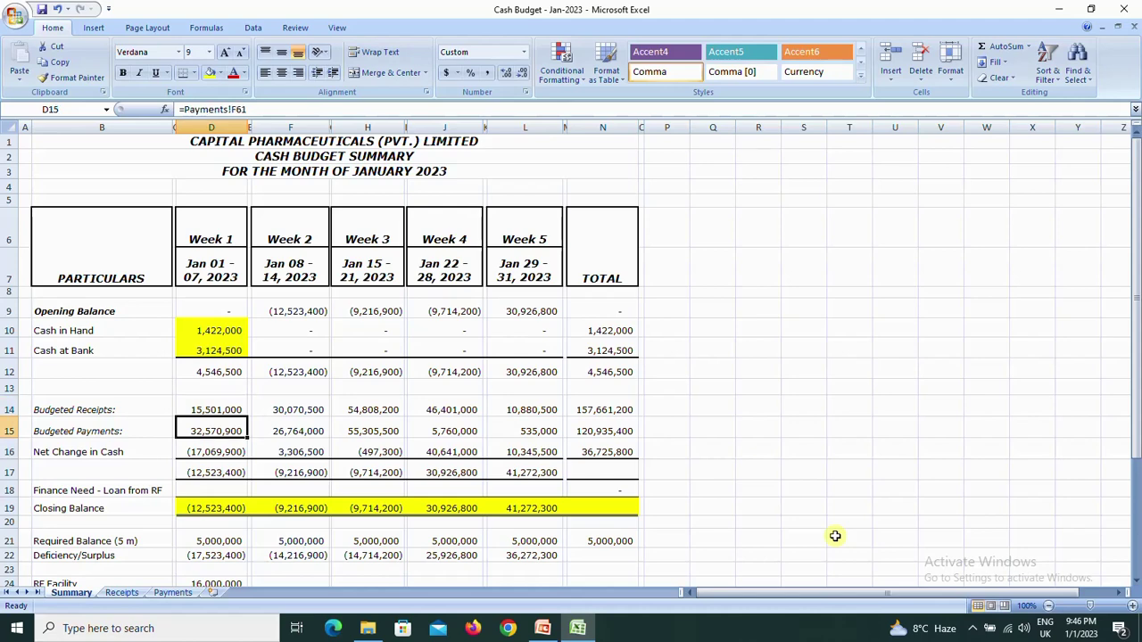
key(Down)
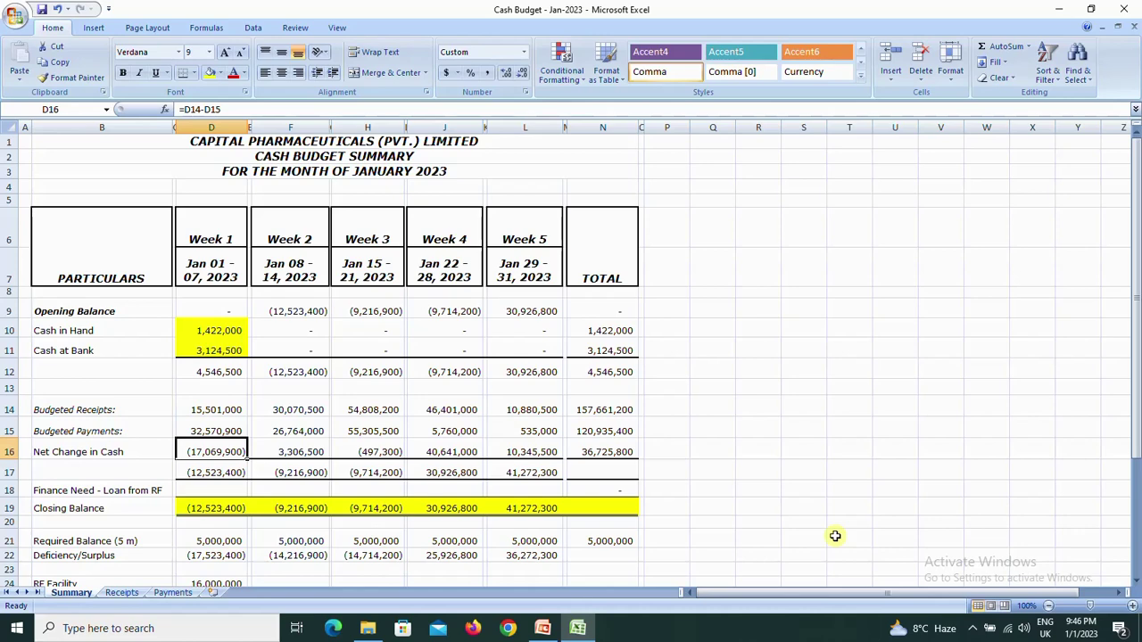
key(Down)
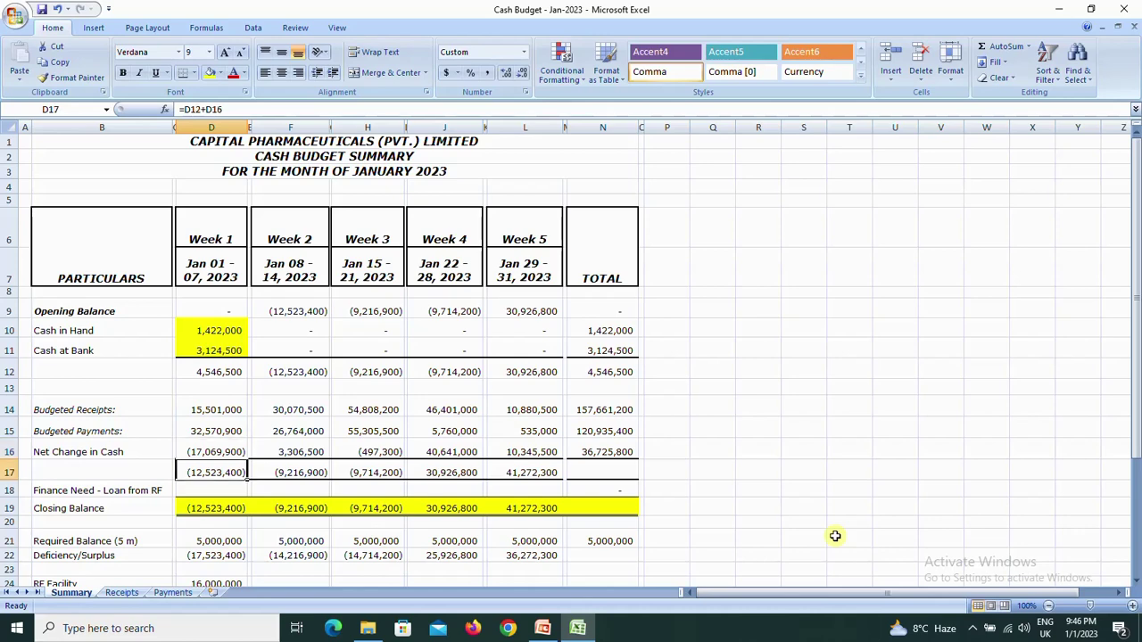
key(Down)
key(Down)
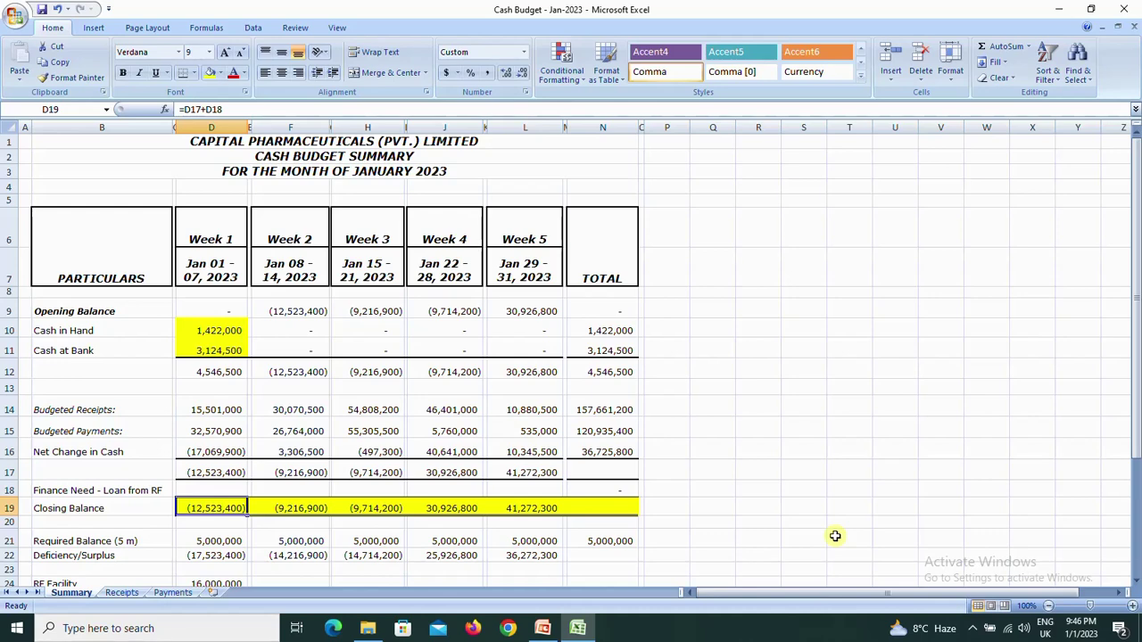
key(Up)
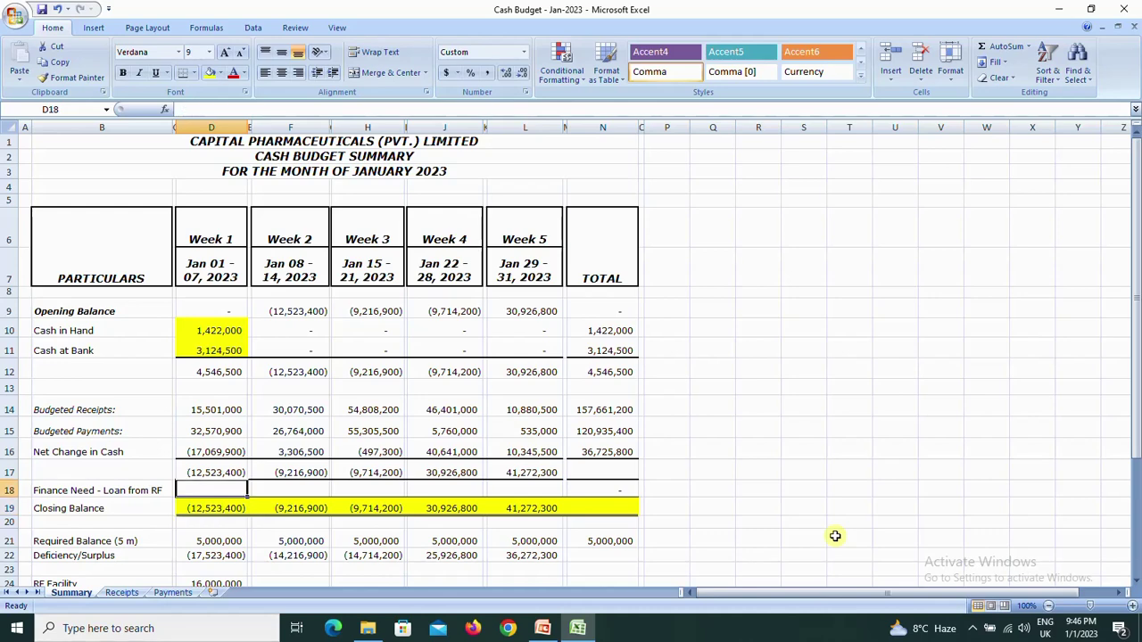
key(Down)
key(Up)
key(Down)
key(Down)
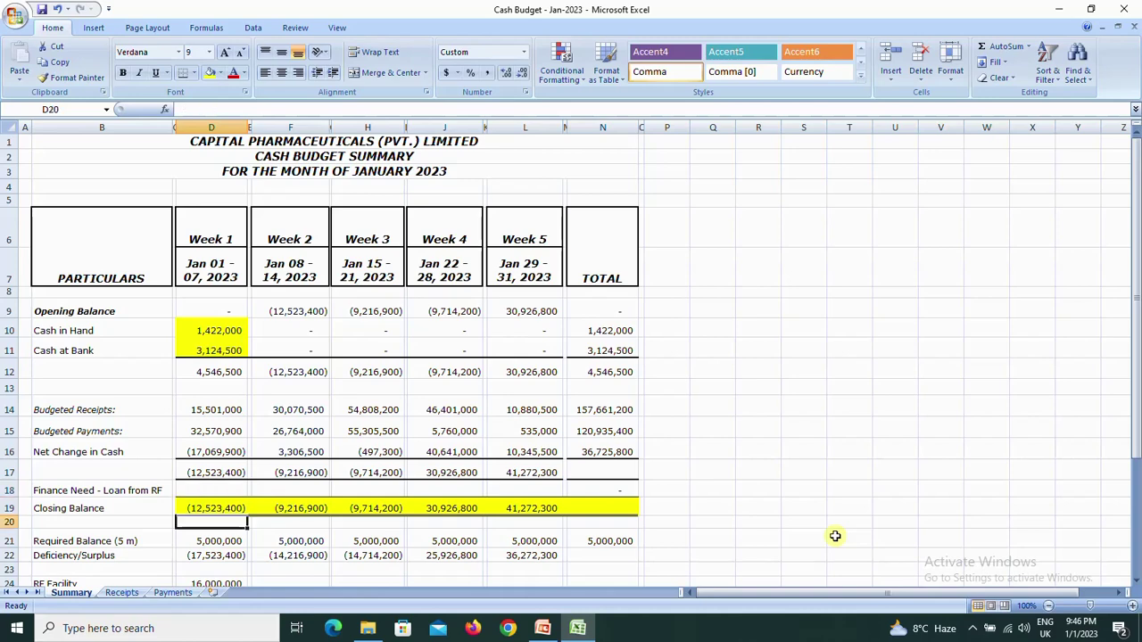
key(Down)
key(Down)
key(Down)
key(Down)
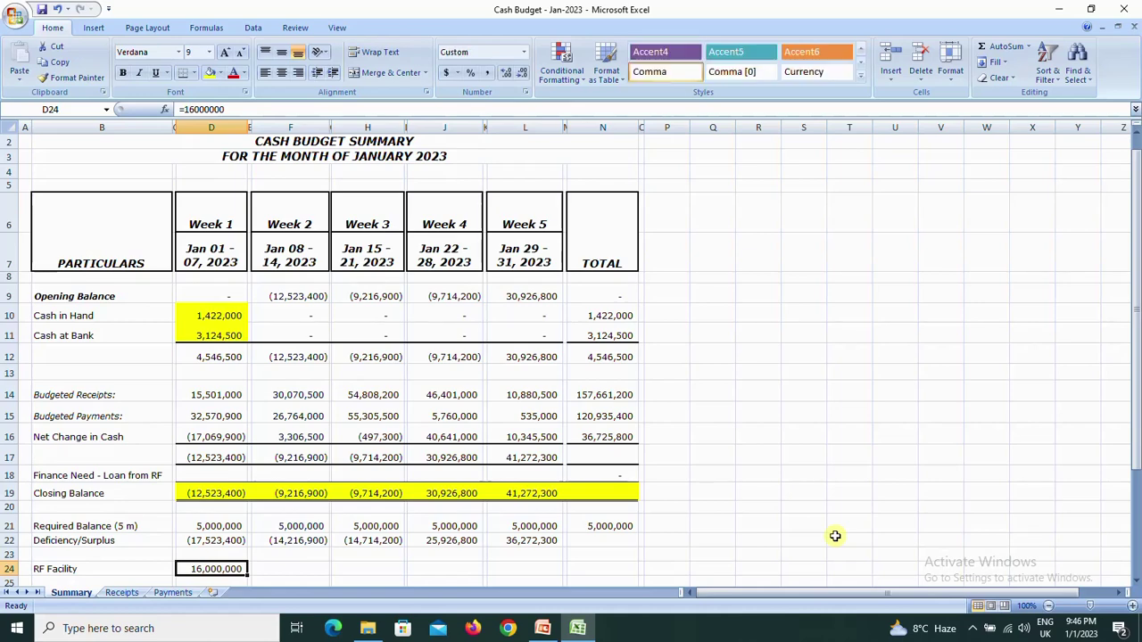
key(Up)
key(Up)
key(Up)
key(Up)
key(Up)
key(Up)
key(Down)
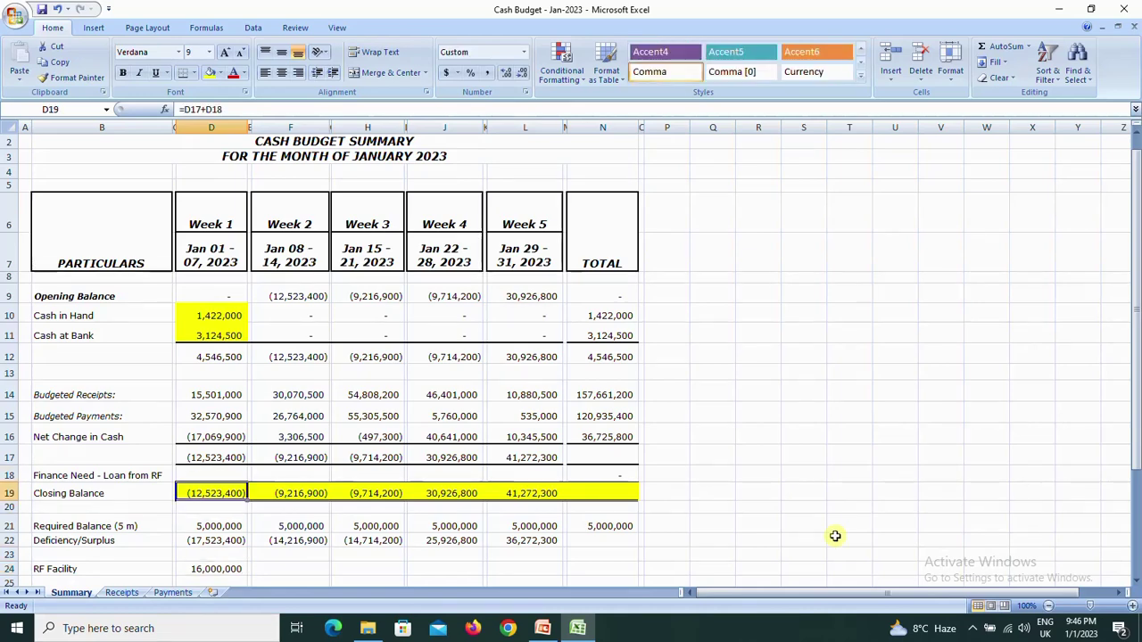
key(Down)
key(Down)
key(Down)
key(Down)
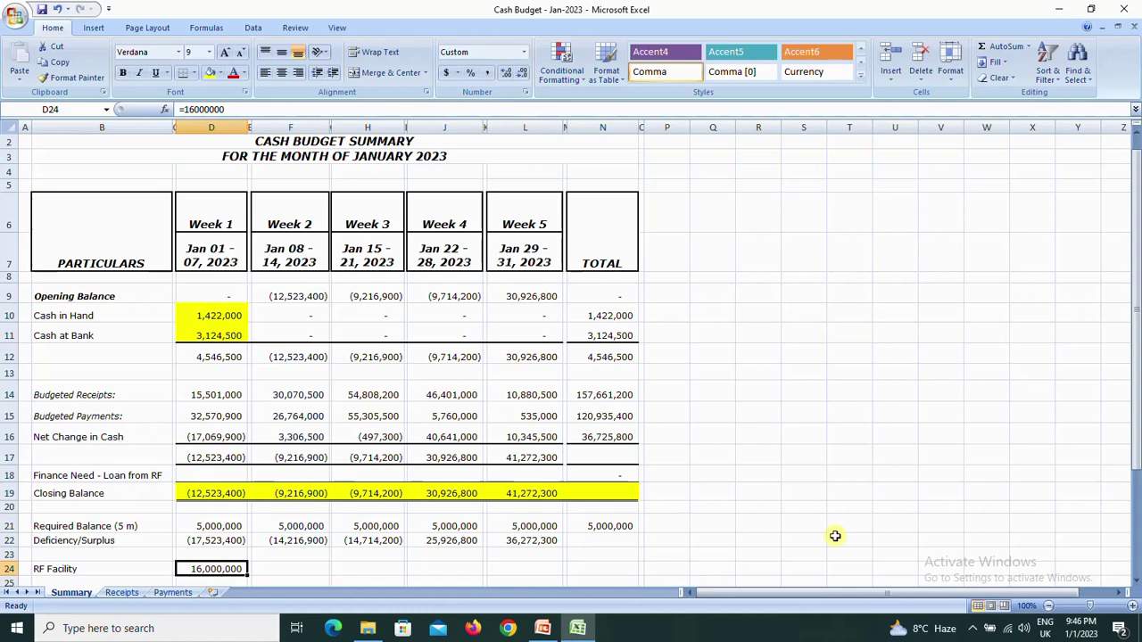
key(Up)
key(Up)
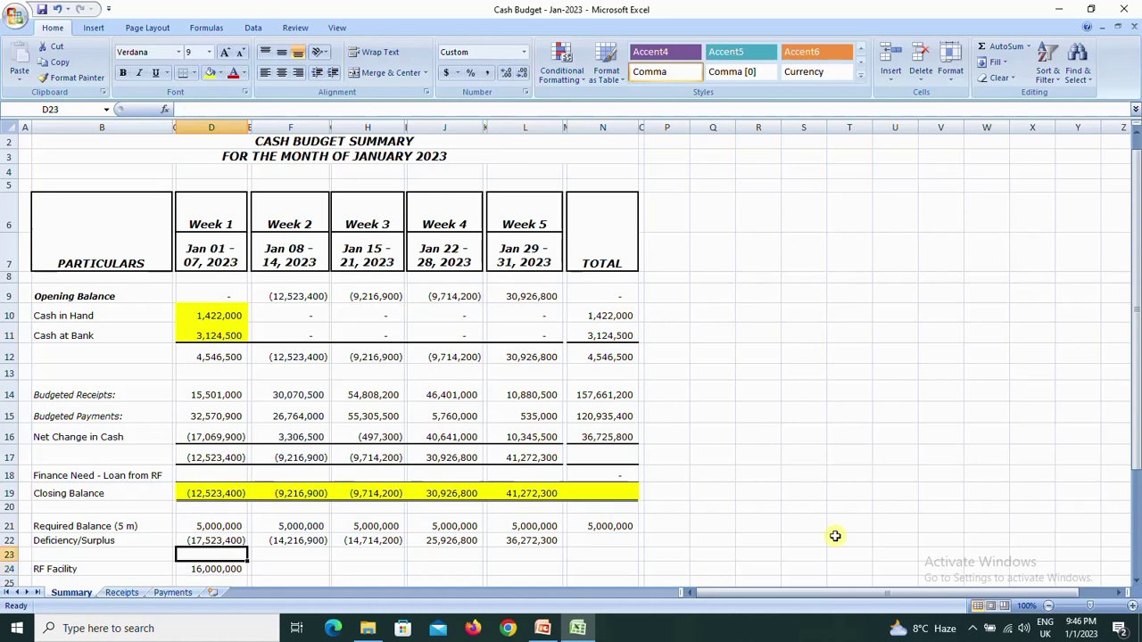
key(Up)
key(Up)
key(Up)
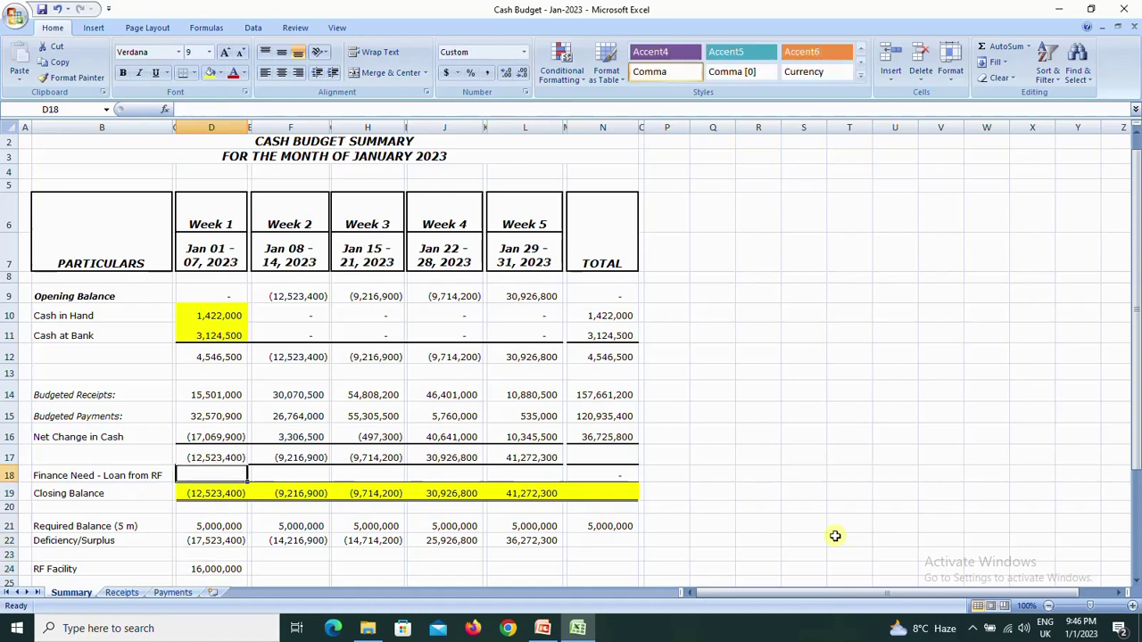
key(Down)
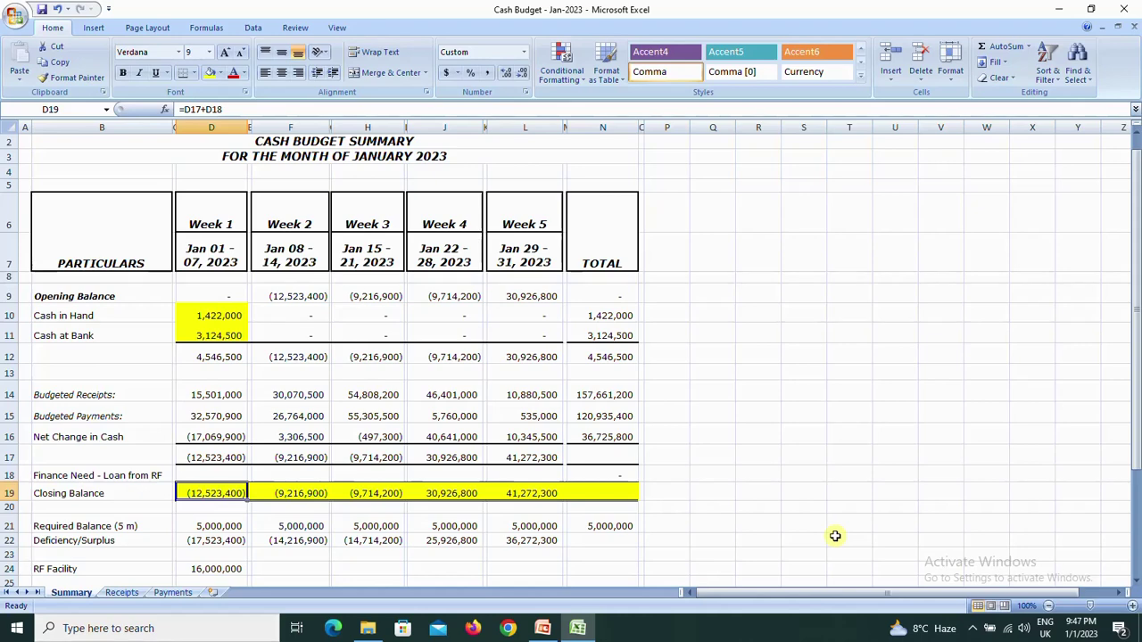
key(Down)
key(Down)
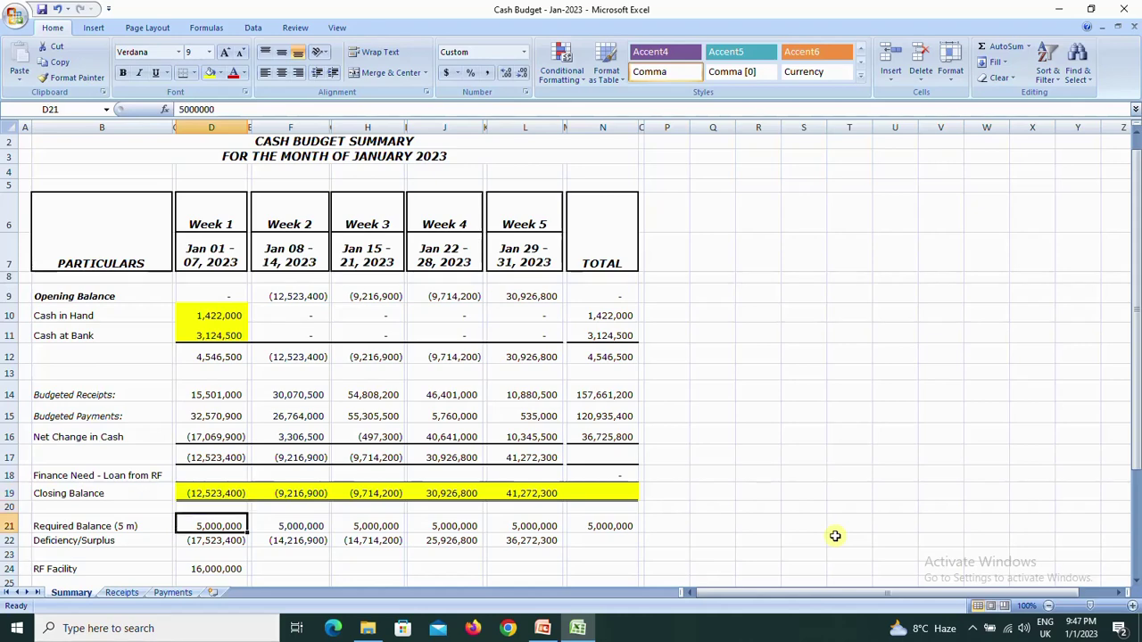
key(Left)
key(Left)
key(Left)
key(Right)
key(Right)
key(Right)
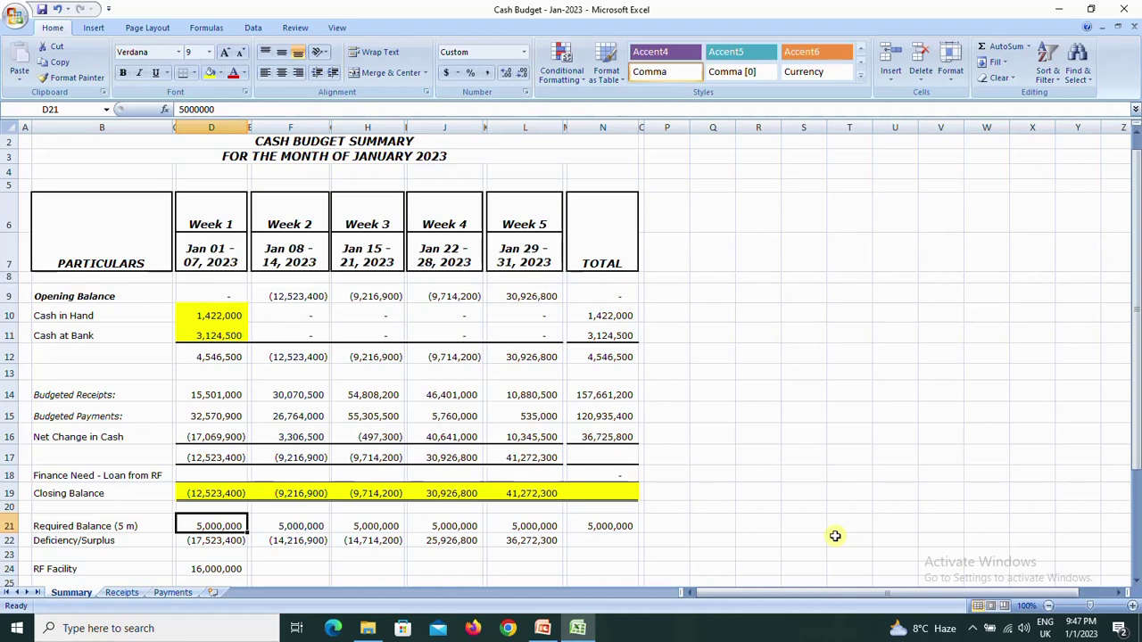
Enter =16000000 as Week 1's RF loan in D18 and check the 3,476,600 closing balance.
key(Up)
key(Down)
key(Down)
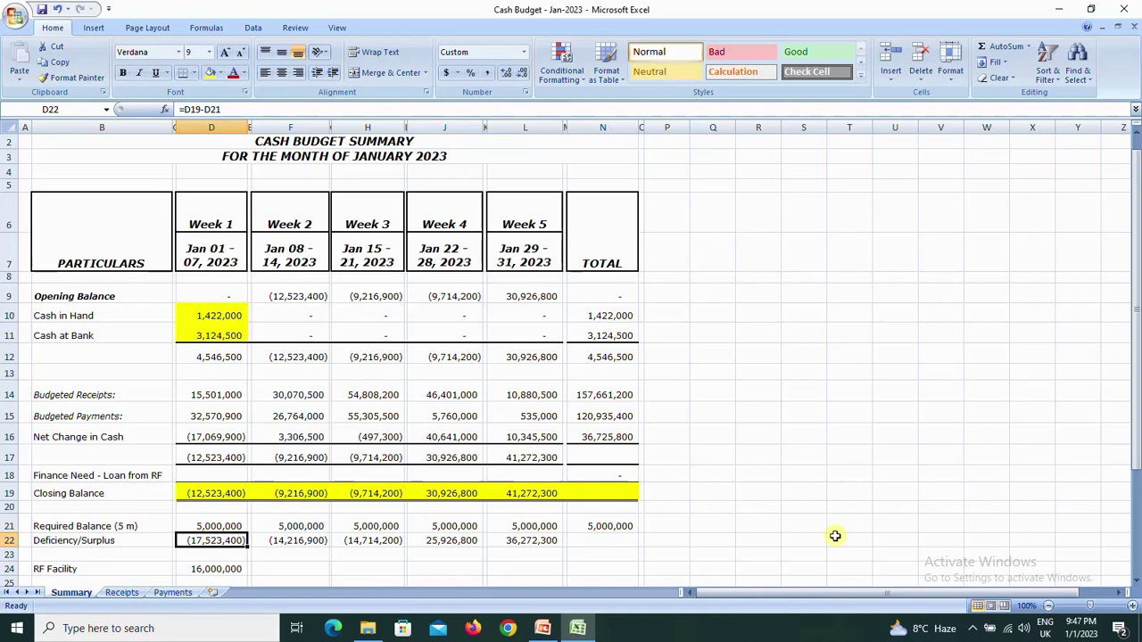
key(Up)
key(Up)
key(Up)
key(Up)
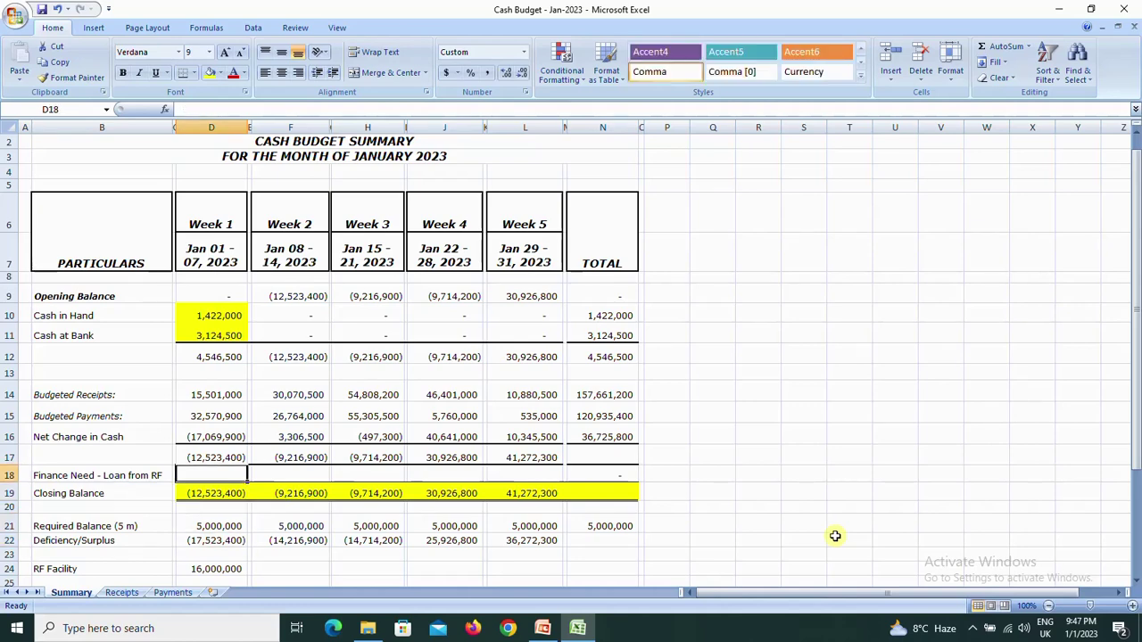
text(=)
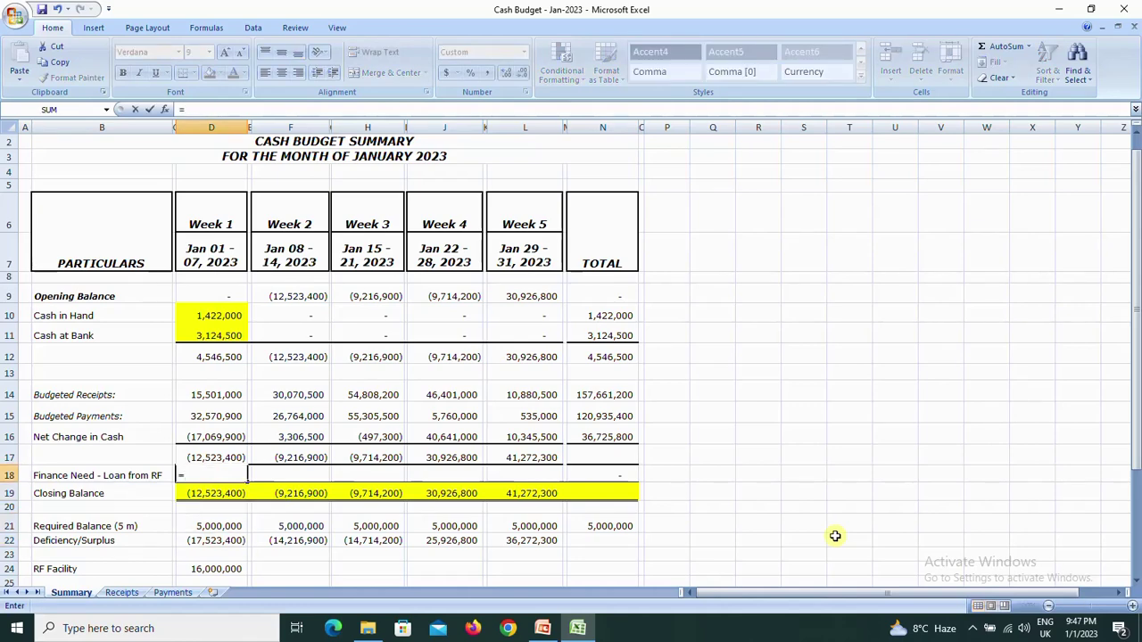
text(16000)
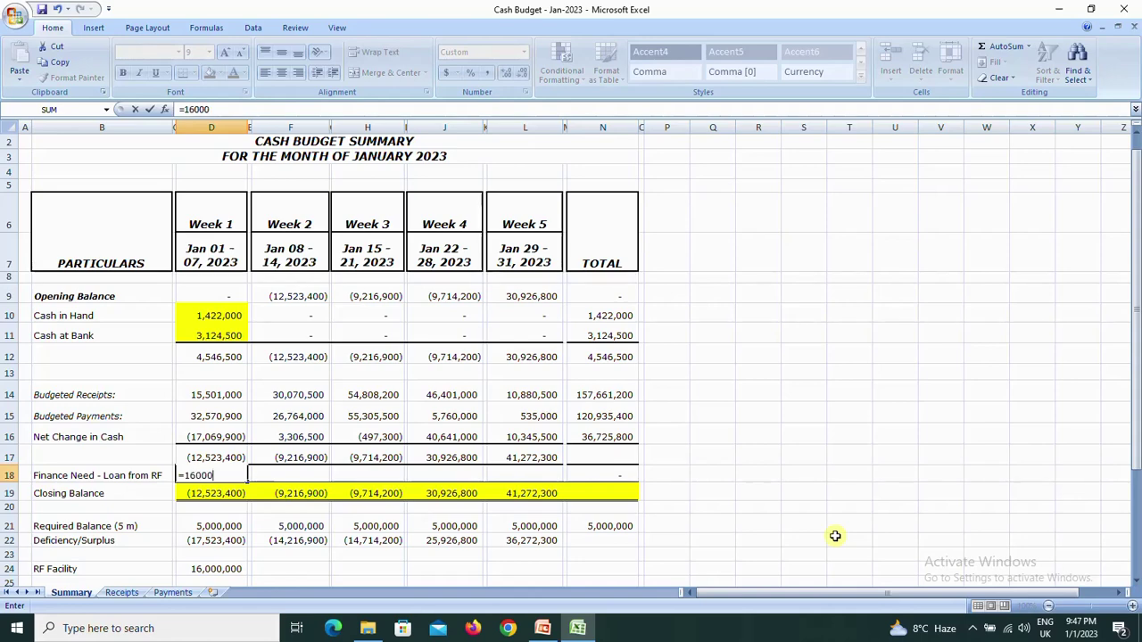
text(000)
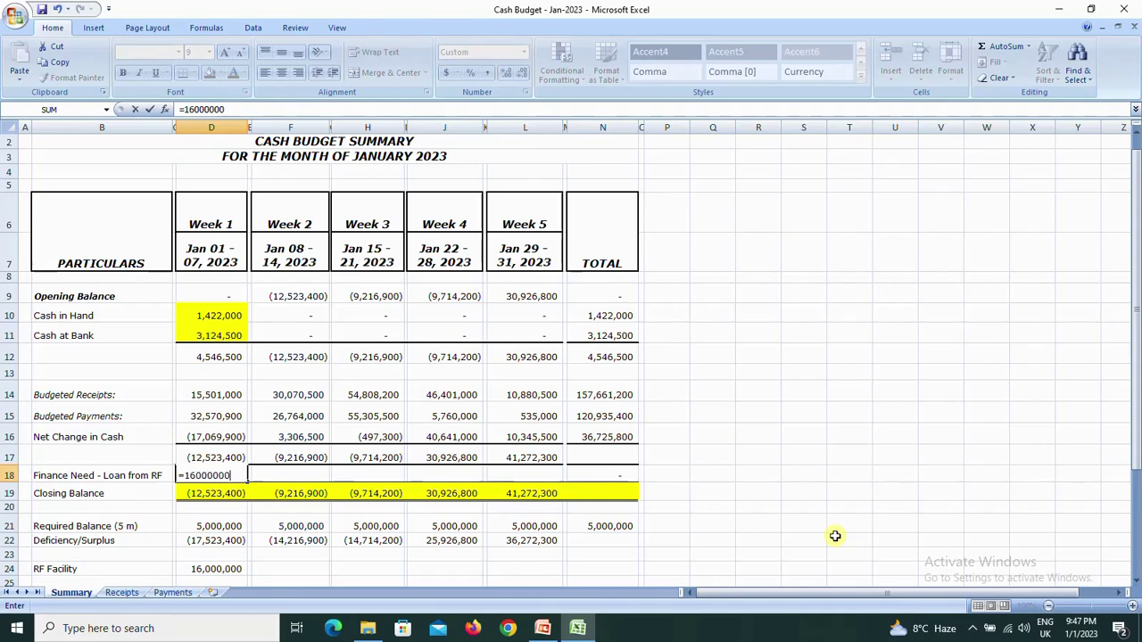
key(Return)
key(Up)
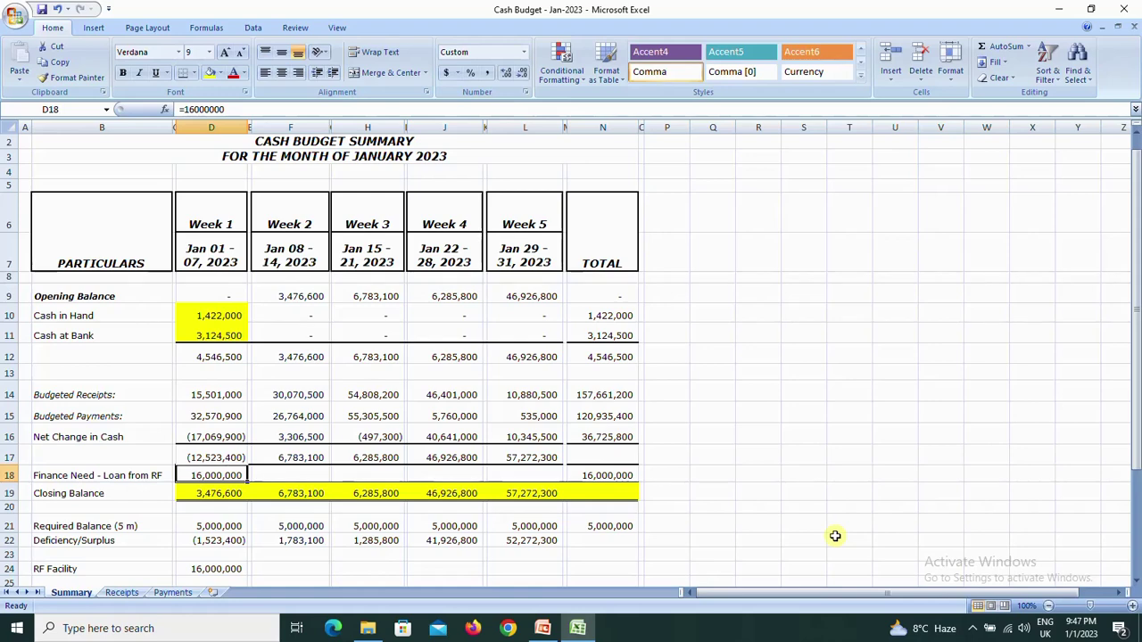
key(Down)
key(Down)
key(Up)
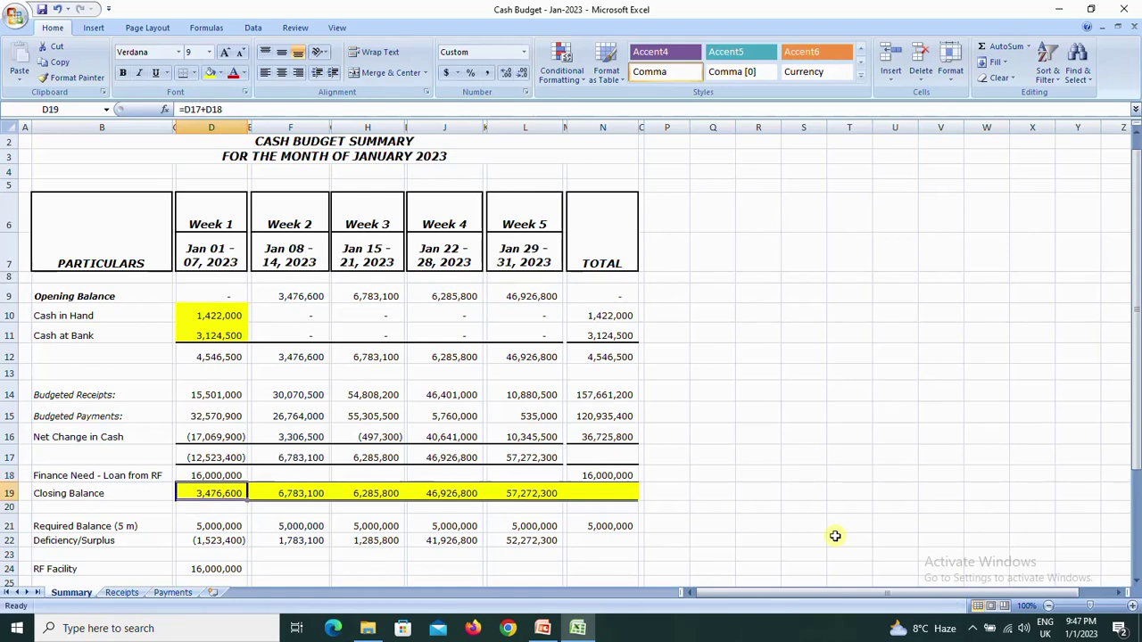
key(Down)
key(Down)
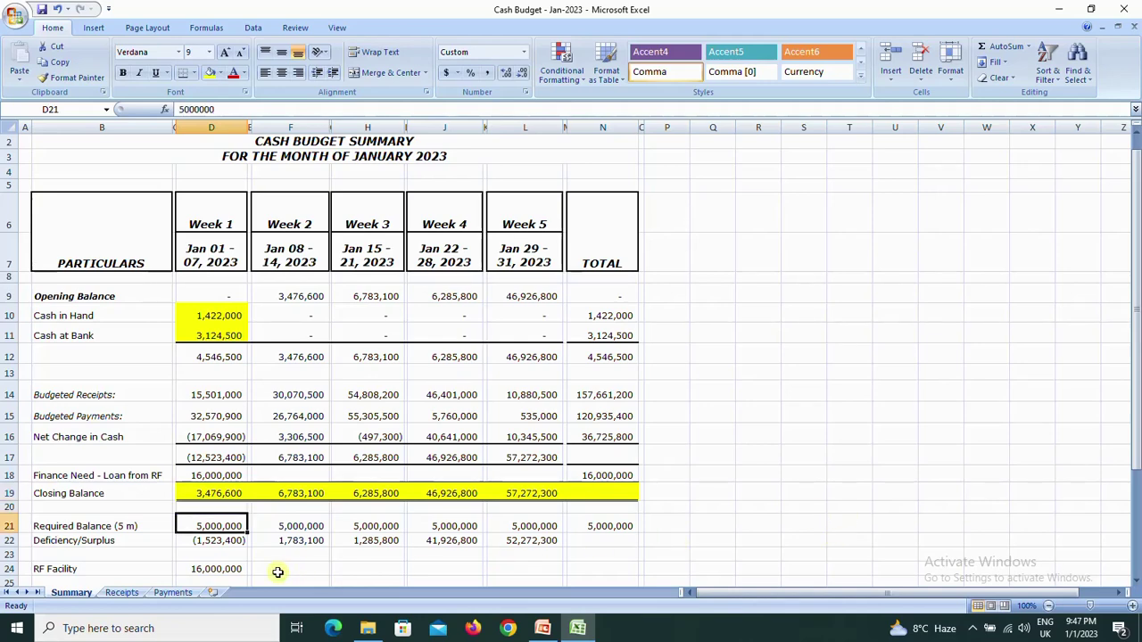
On the Payments sheet, review the Week 1 column (32,570,900), from freight to import payments.
click(170, 593)
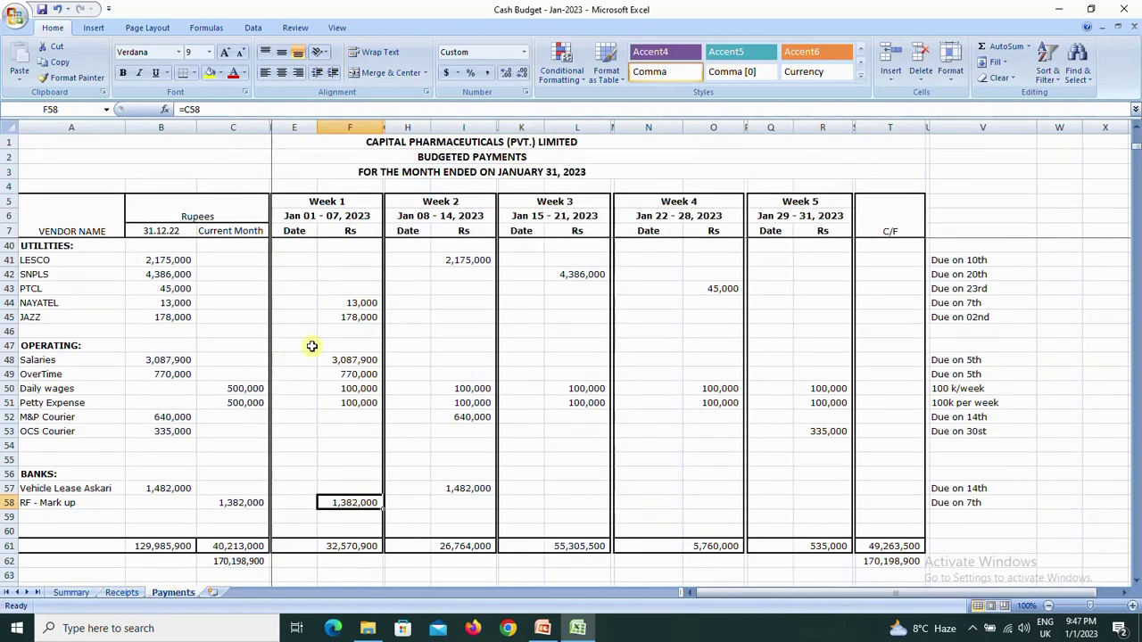
key(Up)
key(Up)
key(Up)
key(Up)
key(Up)
key(Up)
key(Up)
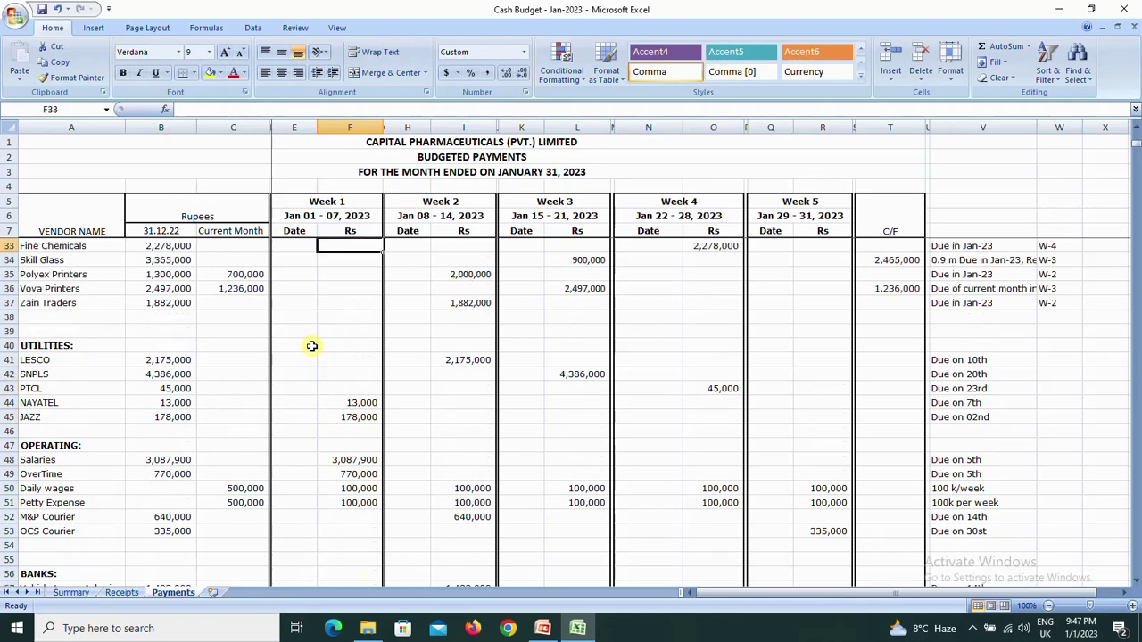
key(Up)
key(Up)
key(Up)
key(Up)
key(Up)
key(Up)
key(Up)
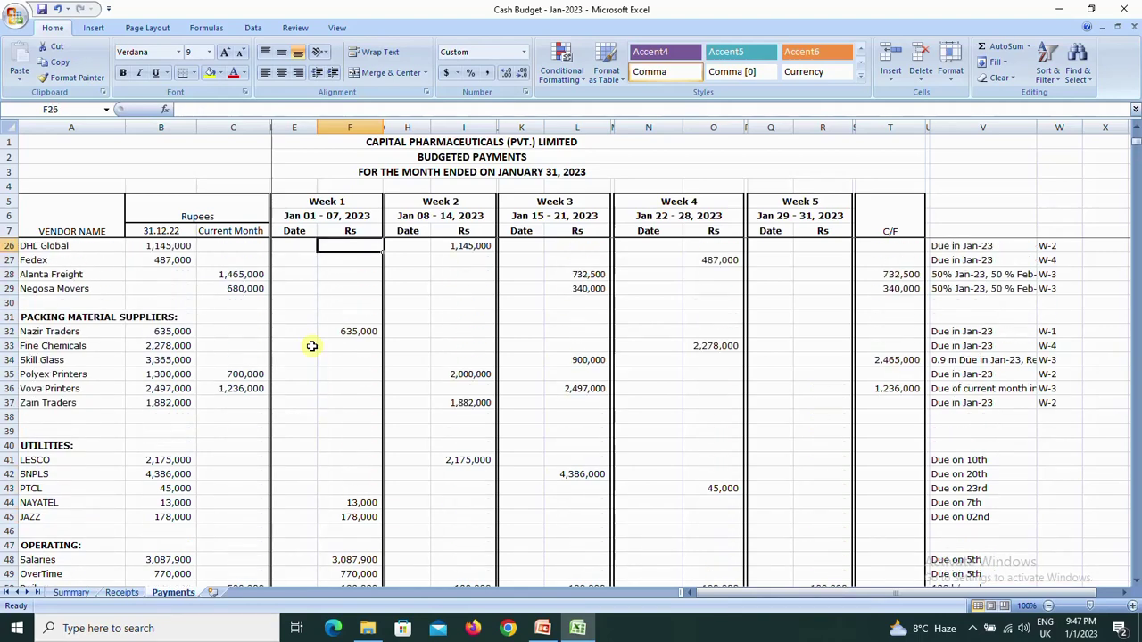
key(Up)
key(Up)
key(Up)
key(Down)
key(Down)
key(Down)
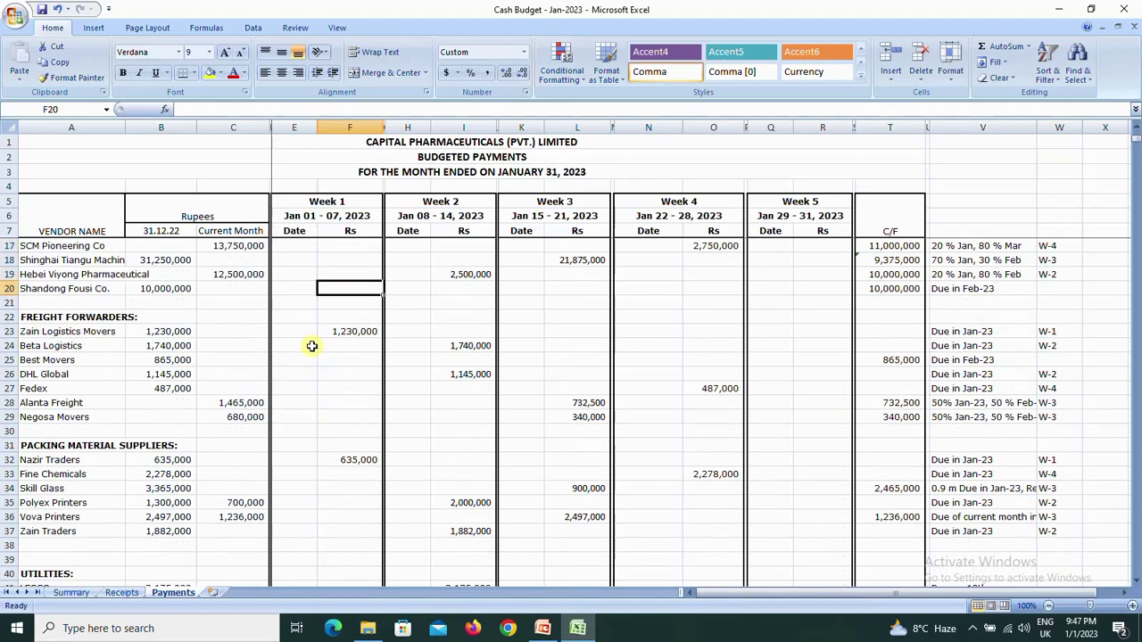
key(Down)
key(Down)
key(Down)
key(Up)
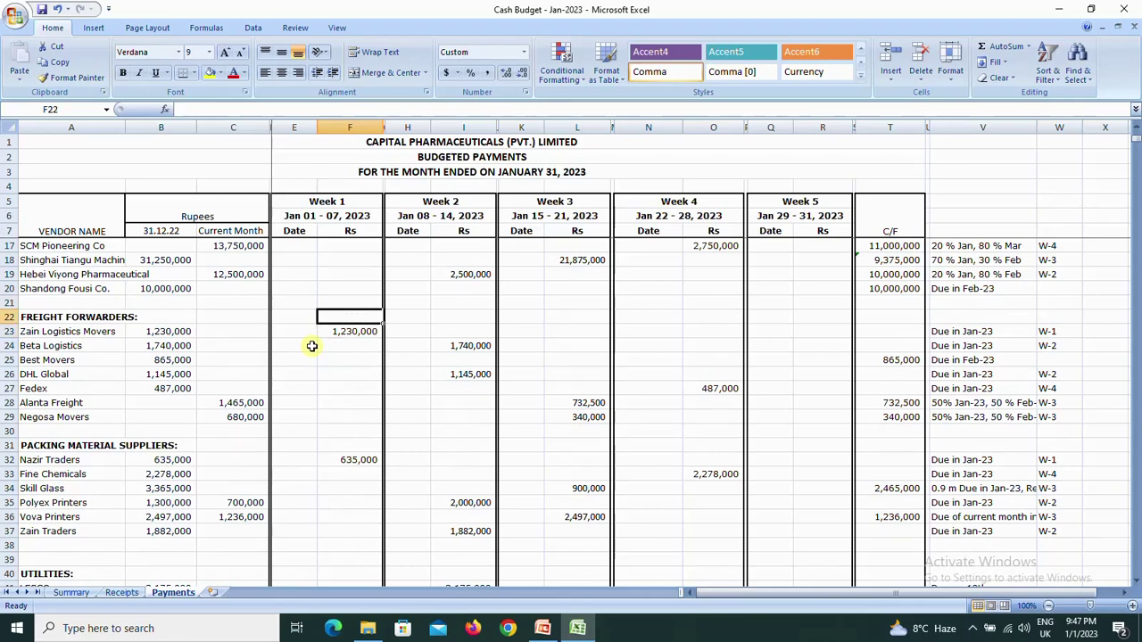
key(Up)
key(Up)
key(Up)
key(Up)
key(Up)
key(Up)
key(Up)
key(Down)
key(Down)
key(Down)
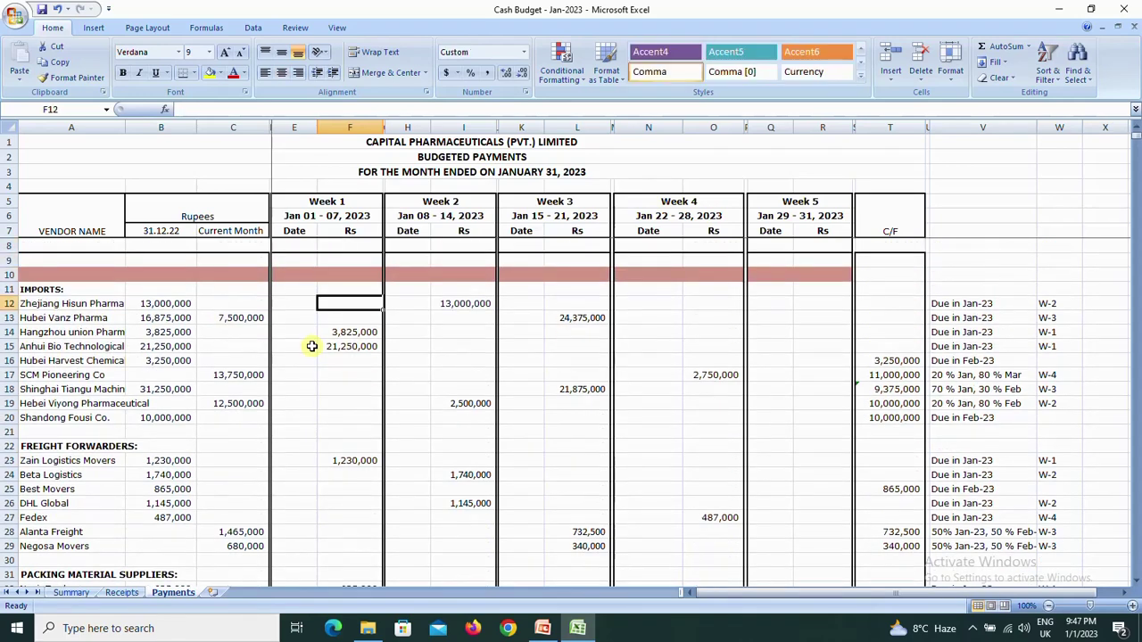
key(Down)
key(Up)
key(Down)
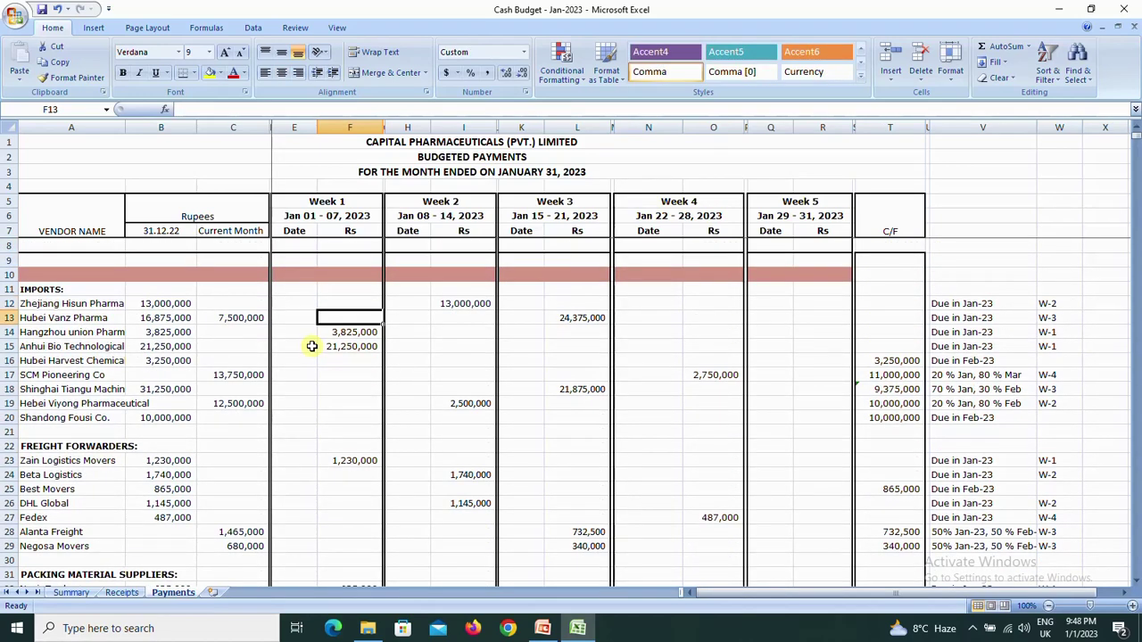
key(Down)
key(Down)
key(Down)
key(Down)
key(Down)
key(Down)
key(Down)
key(Down)
key(Down)
key(Down)
key(Down)
key(Down)
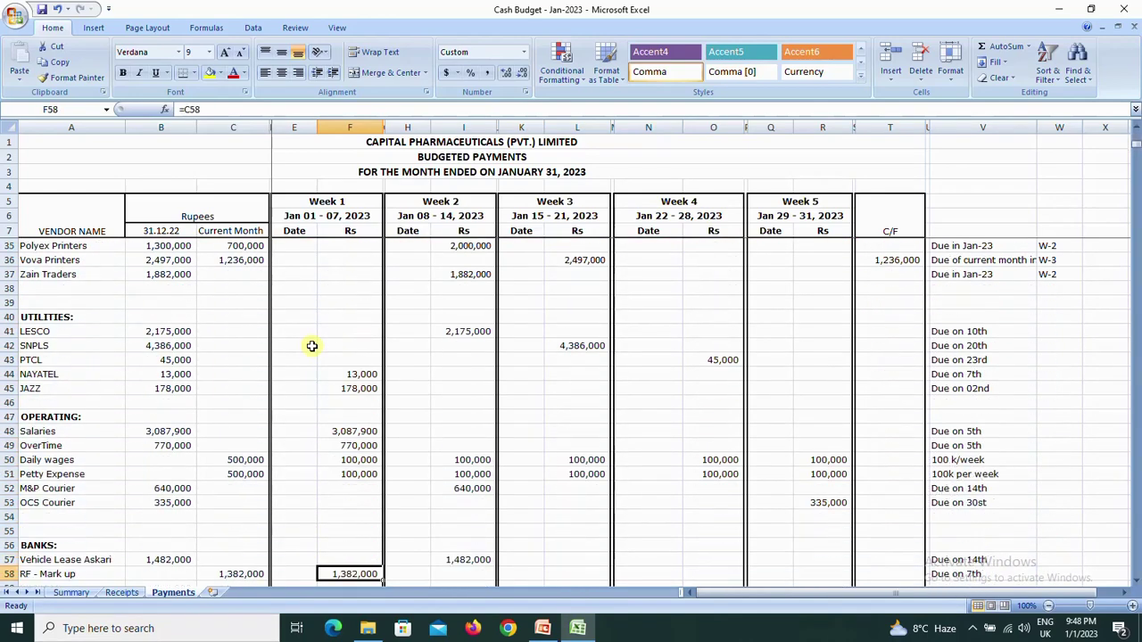
On the Receipts sheet, review the Week 1 receipt amounts beside the Current Month column.
click(123, 593)
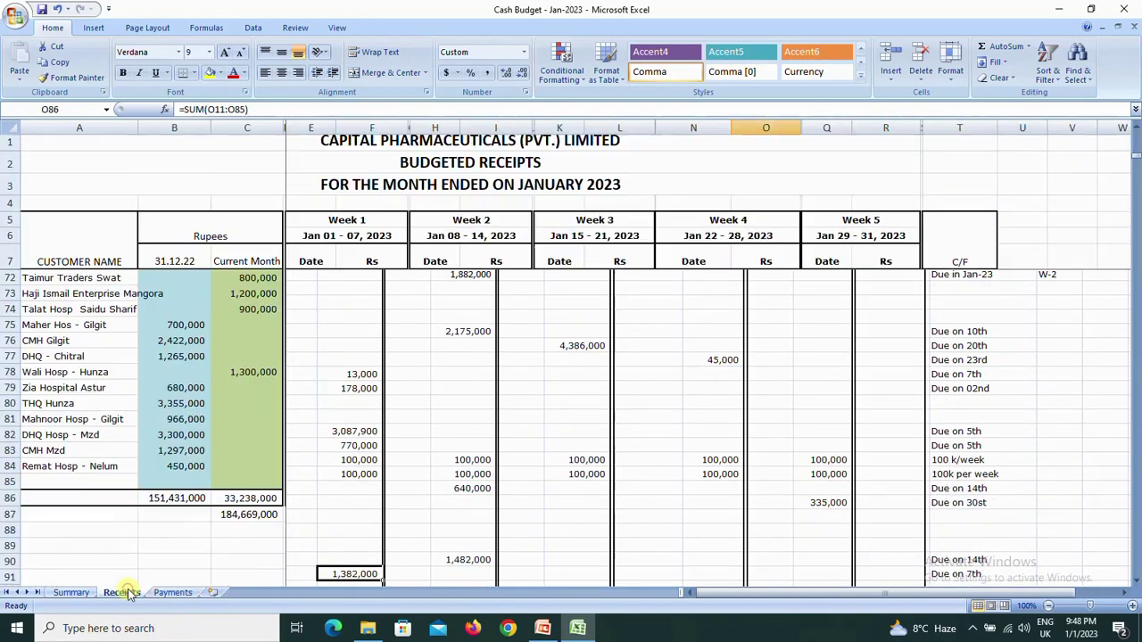
click(365, 328)
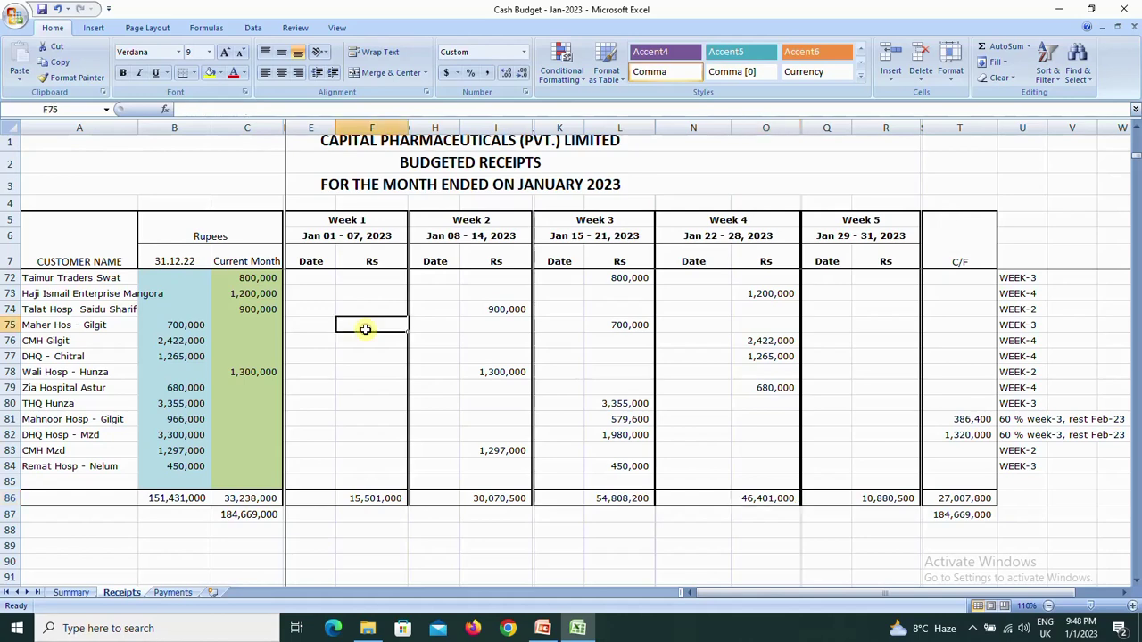
key(Page_Up)
key(Page_Up)
key(Page_Up)
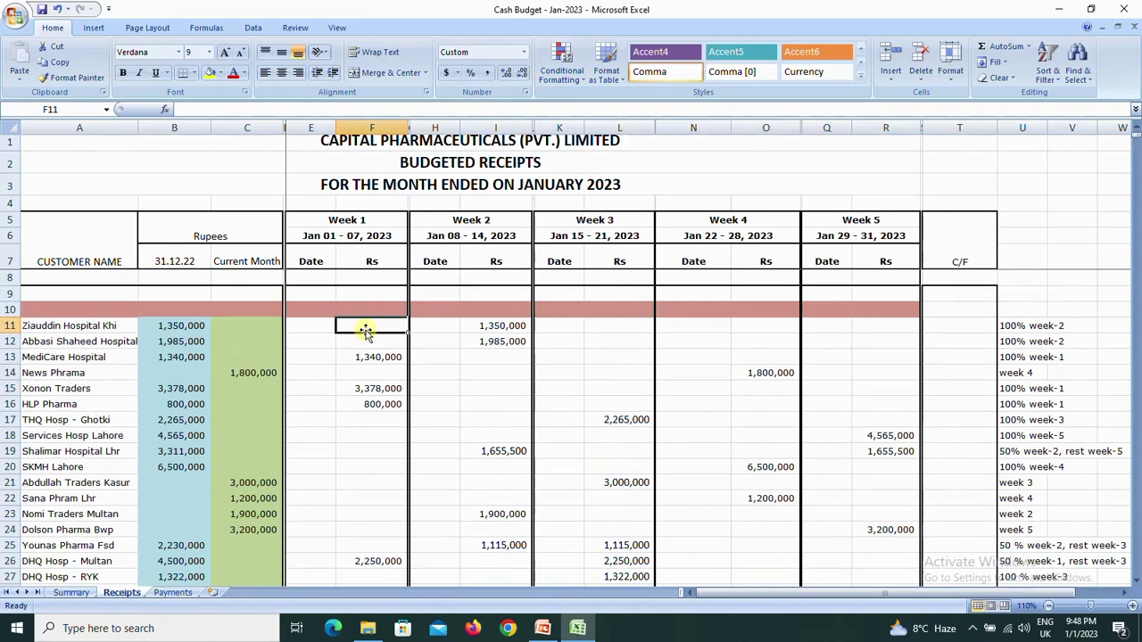
key(Down)
key(Down)
key(Down)
key(Down)
key(Up)
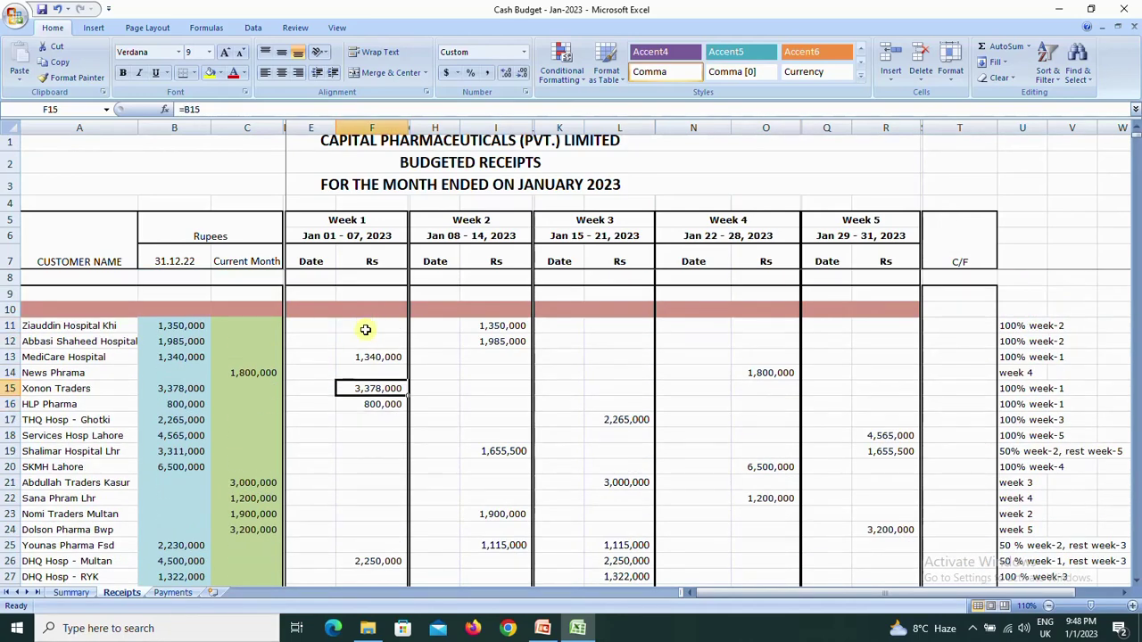
key(Up)
key(Left)
key(Left)
key(Left)
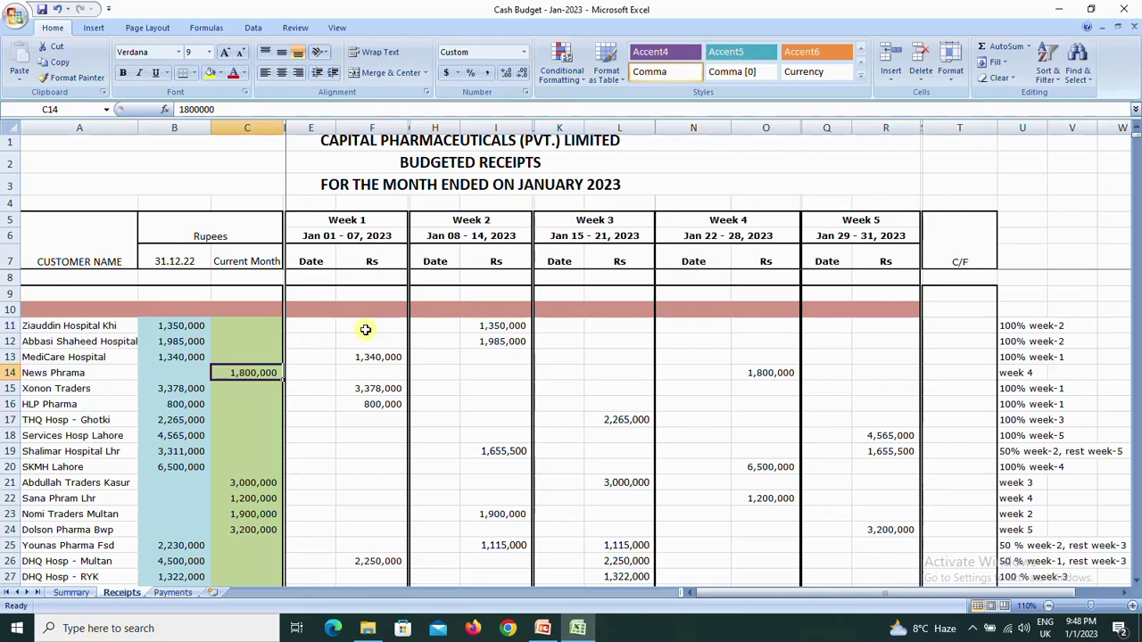
key(Right)
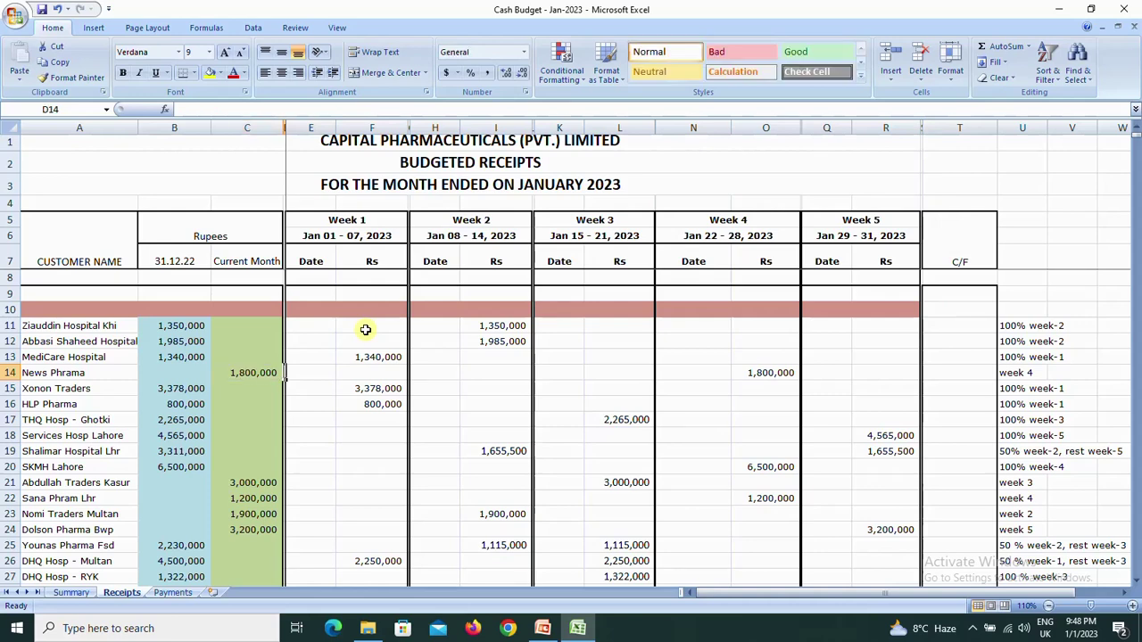
key(Right)
key(Right)
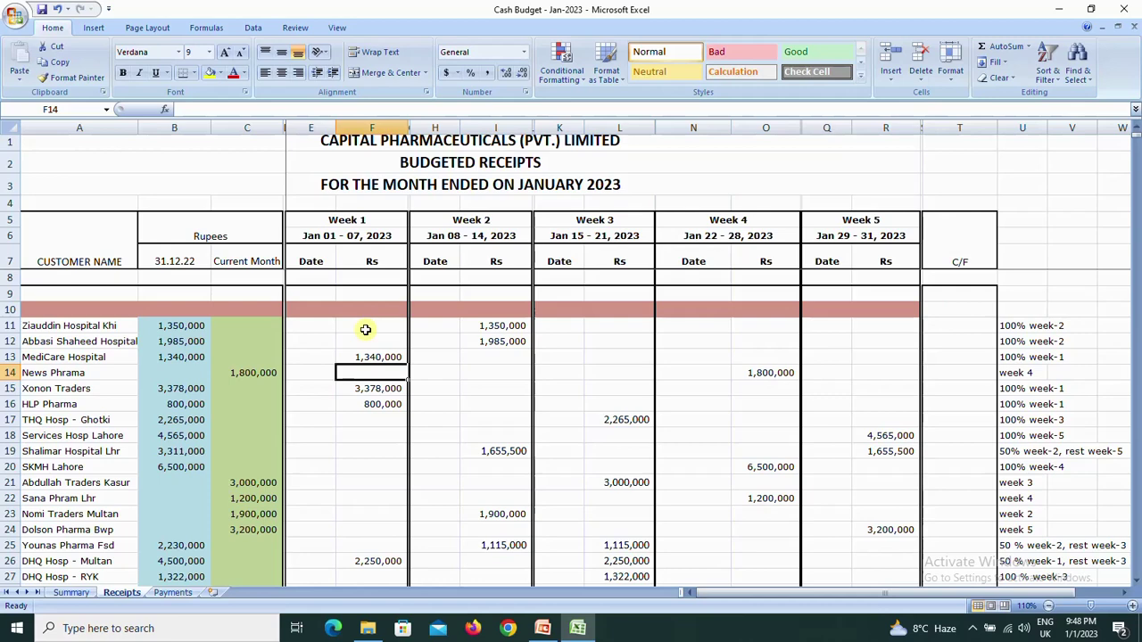
Set News Phrama's Week 1 receipt to =1800000*.9 and clear its 1,800,000 Week 4 amount.
text(=)
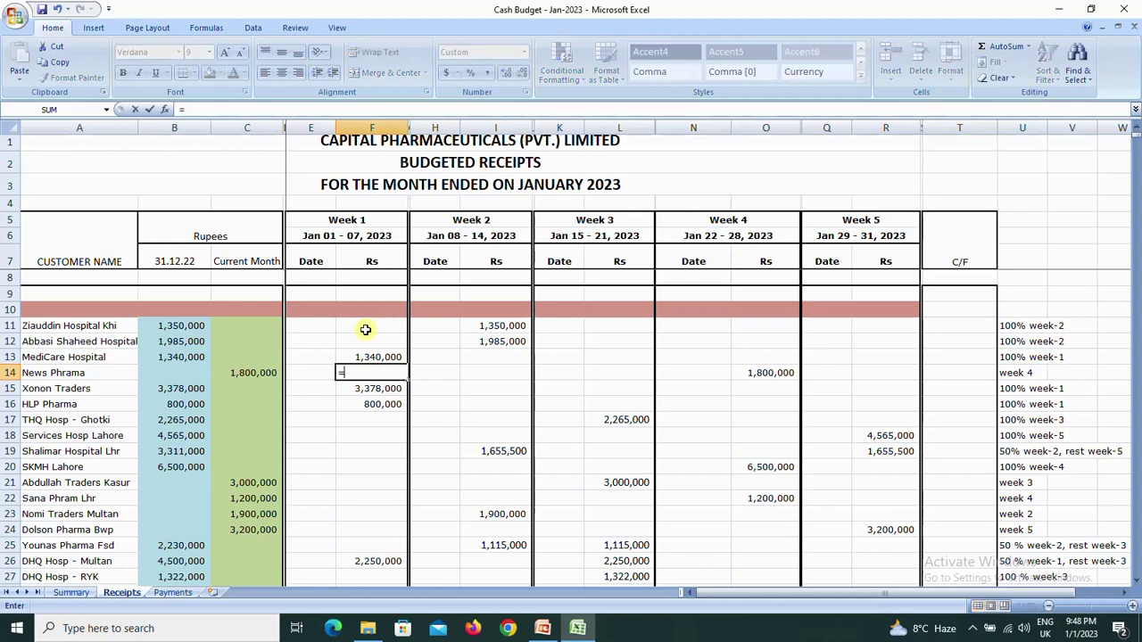
text(18)
text(00000)
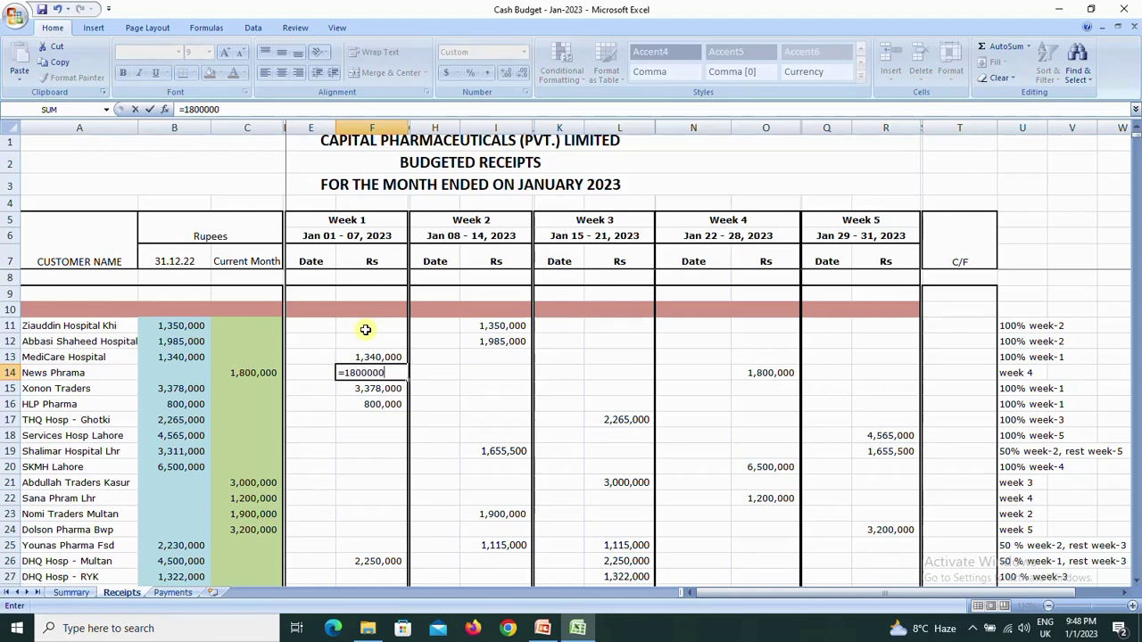
text(*.9)
key(ctrl+Return)
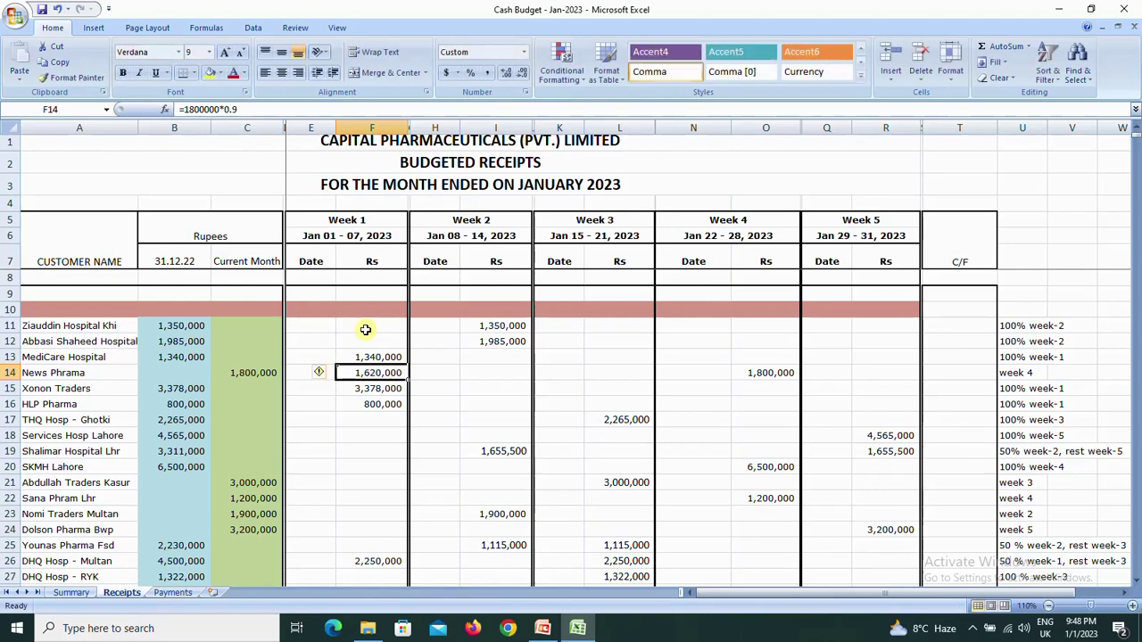
key(Right)
key(Right)
key(Right)
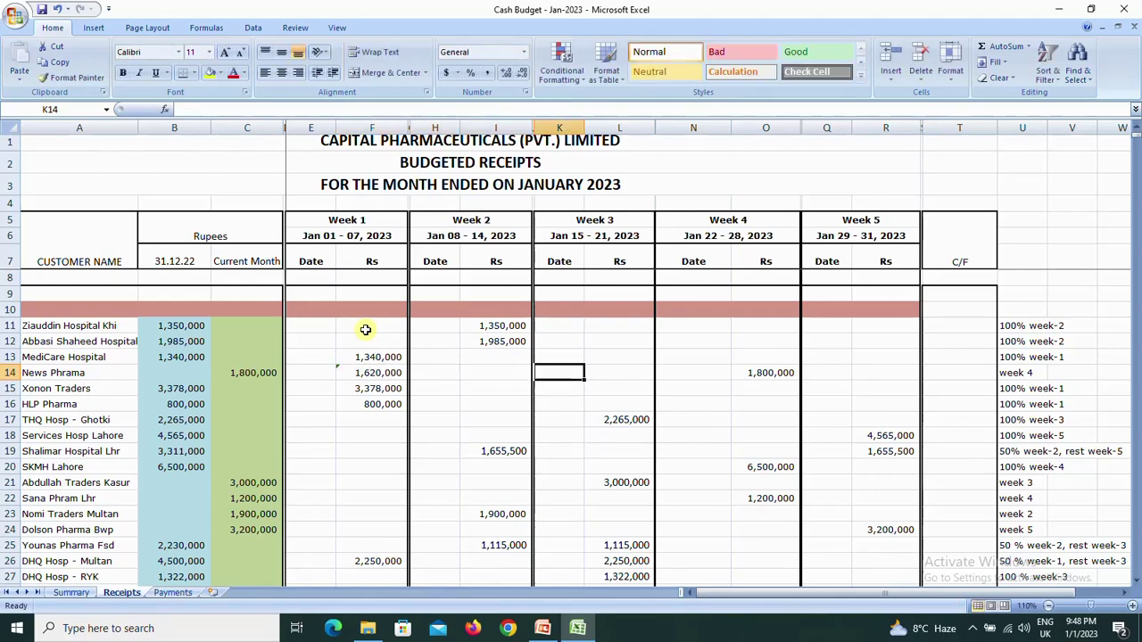
key(Right)
key(Right)
key(Right)
key(Delete)
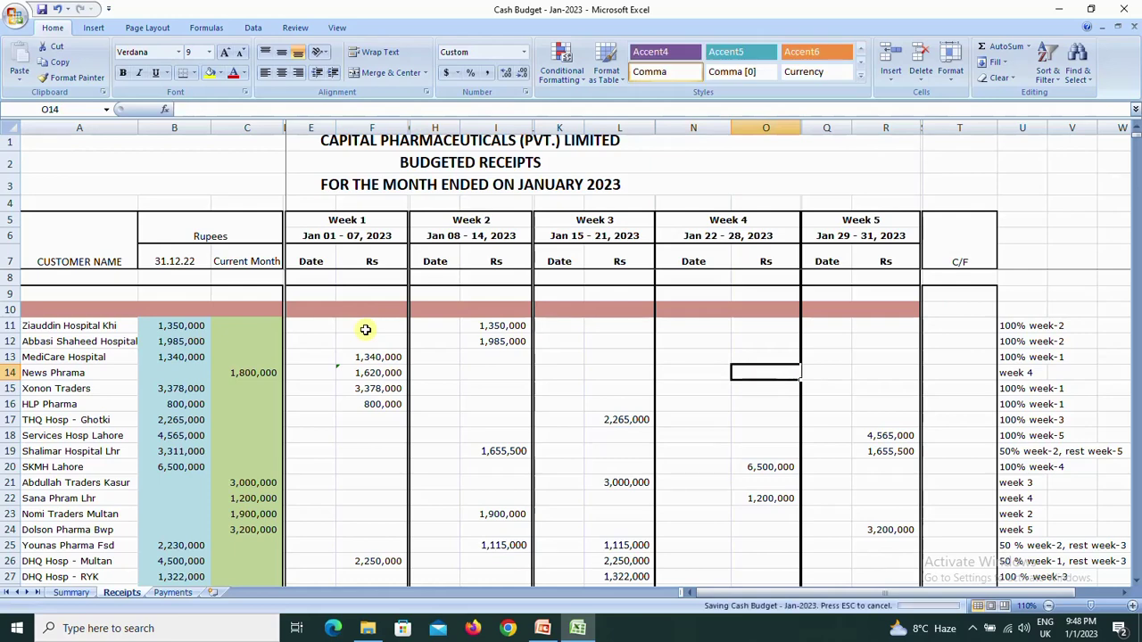
Recheck News Phrama's current-month and Week 1 figures and the rows below.
key(Left)
key(Left)
key(Left)
key(Left)
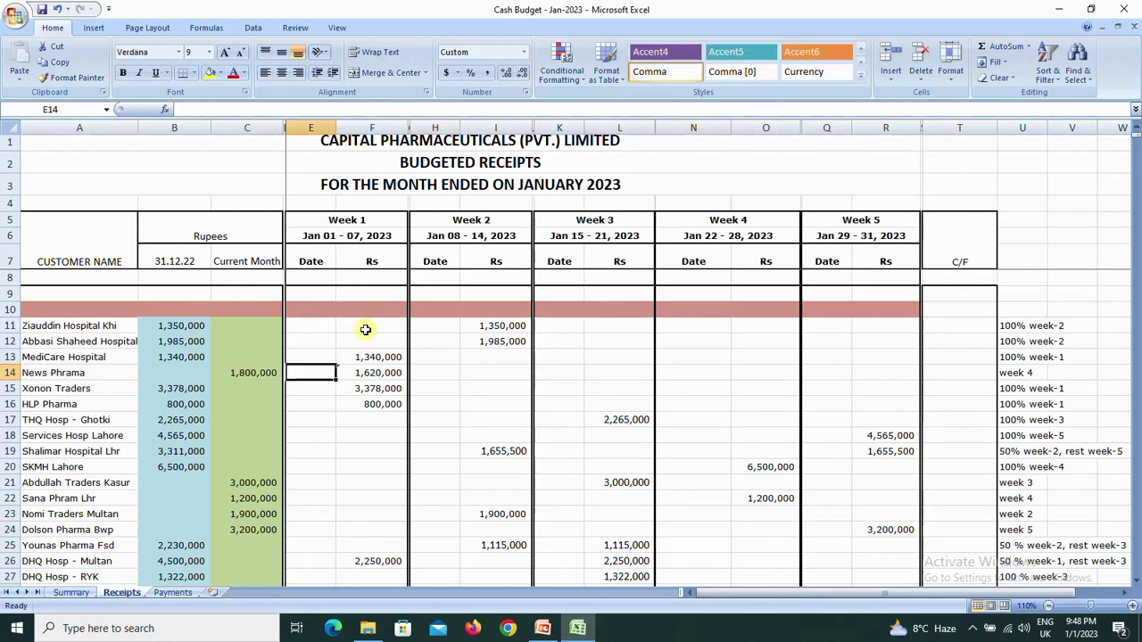
key(Left)
key(Right)
key(Right)
key(Right)
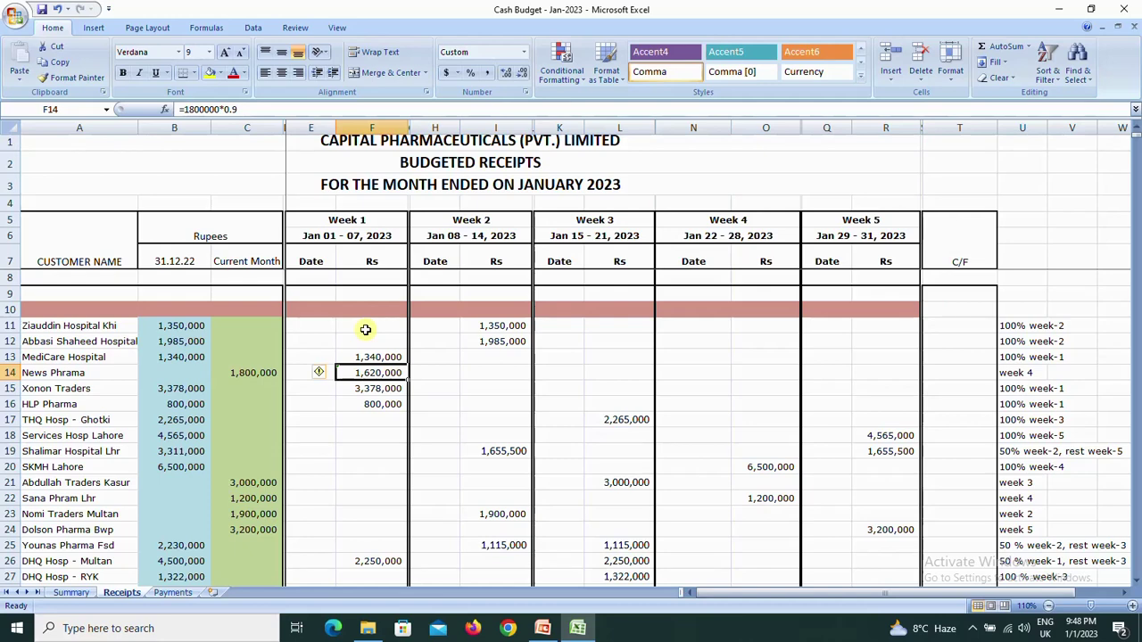
key(Right)
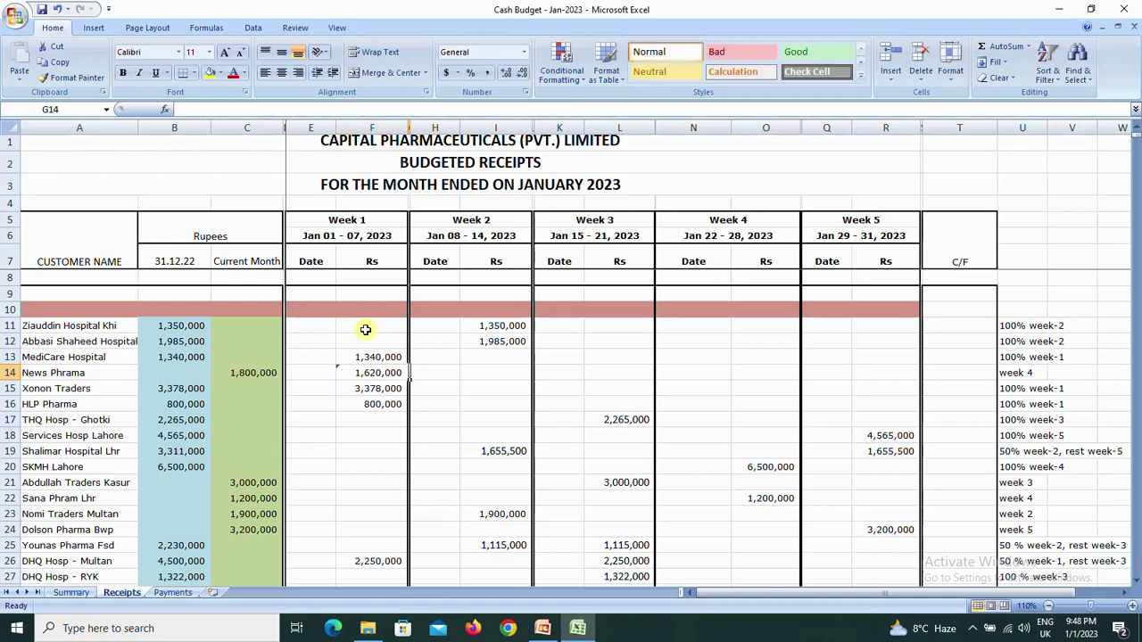
key(Down)
key(Down)
key(Down)
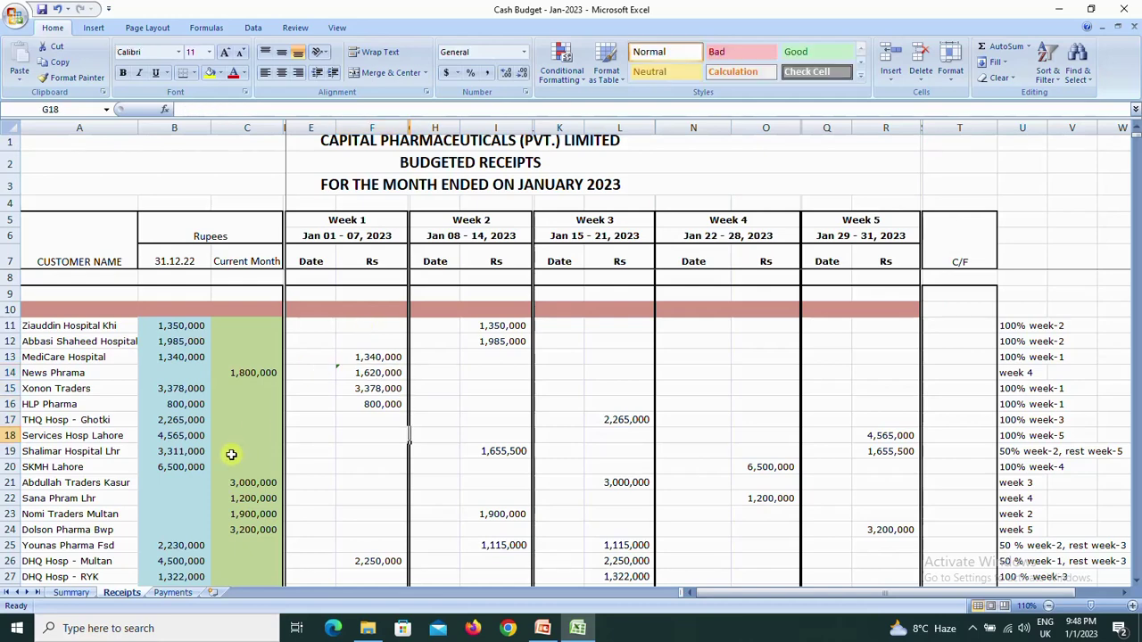
On the Summary, inspect Week 1's loan and 96,600 surplus, then Week 2's closing and surplus formulas.
click(71, 592)
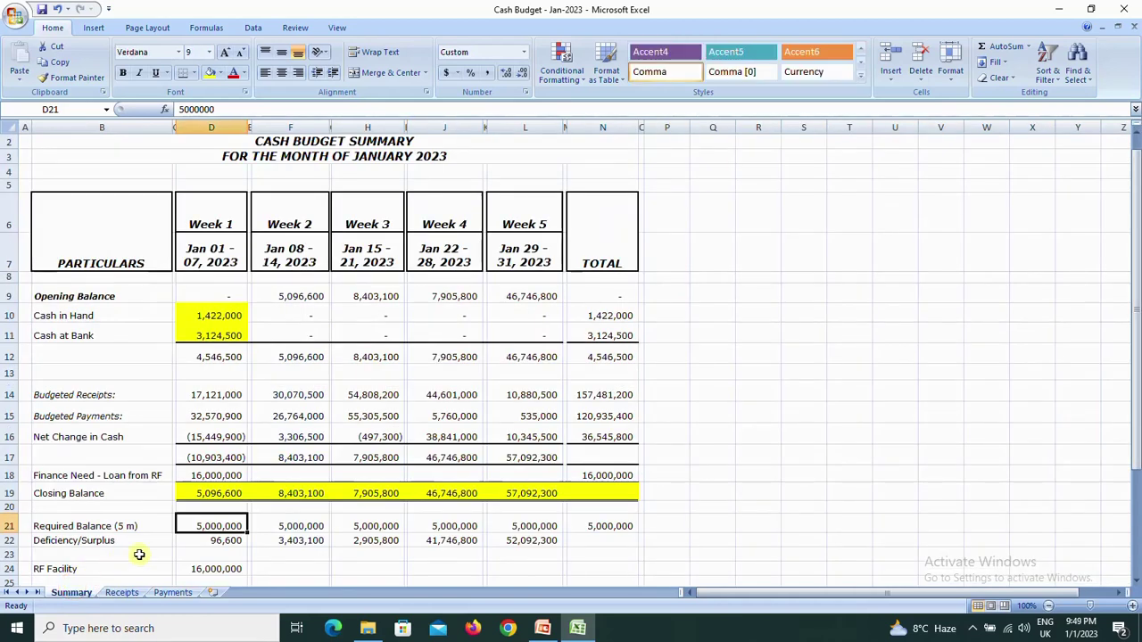
click(203, 543)
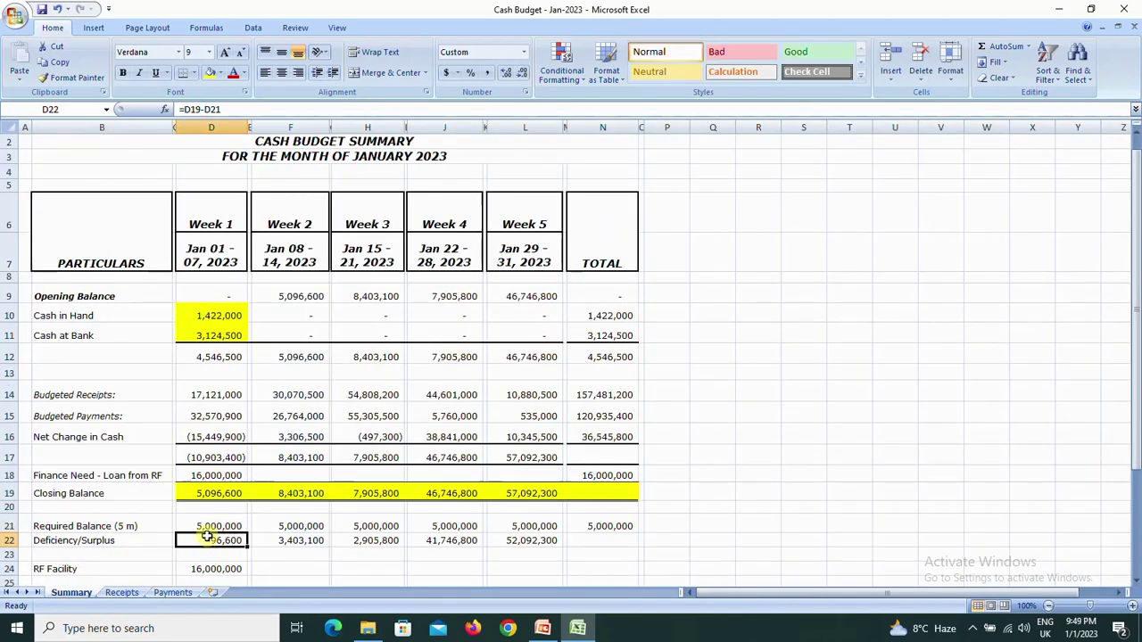
click(220, 476)
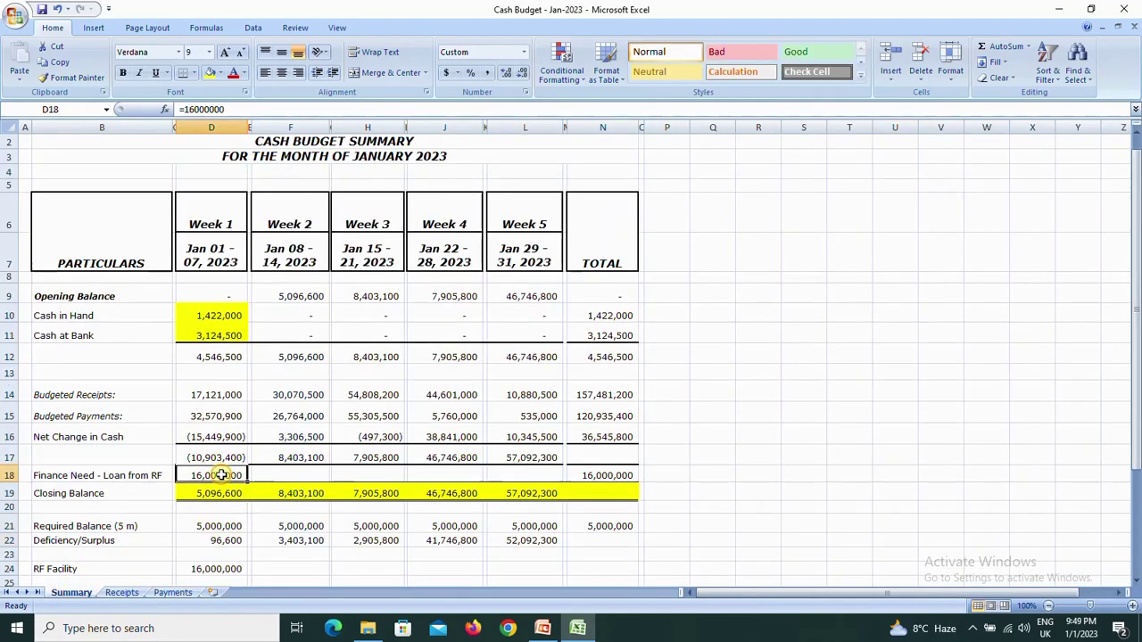
key(Right)
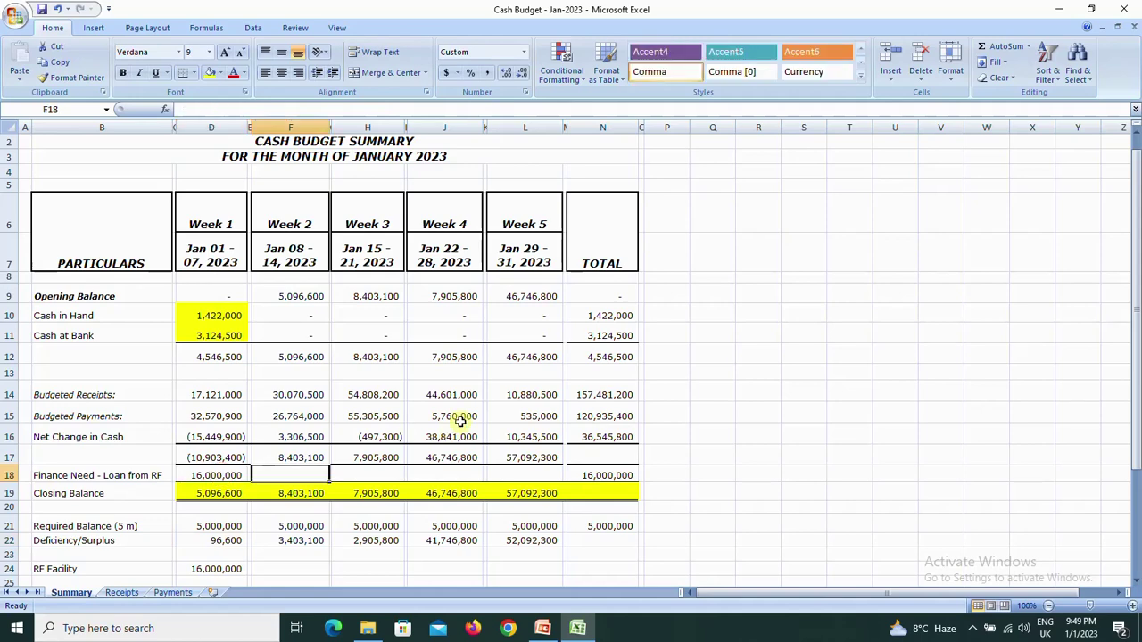
key(Up)
key(Down)
key(Up)
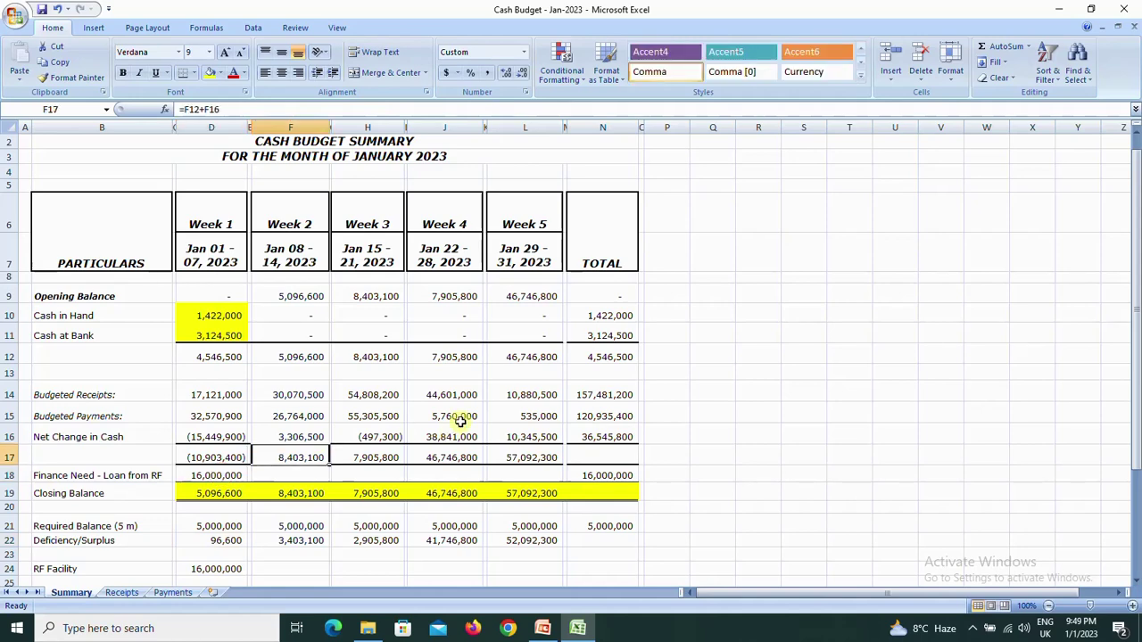
key(Down)
key(Down)
key(Down)
key(Down)
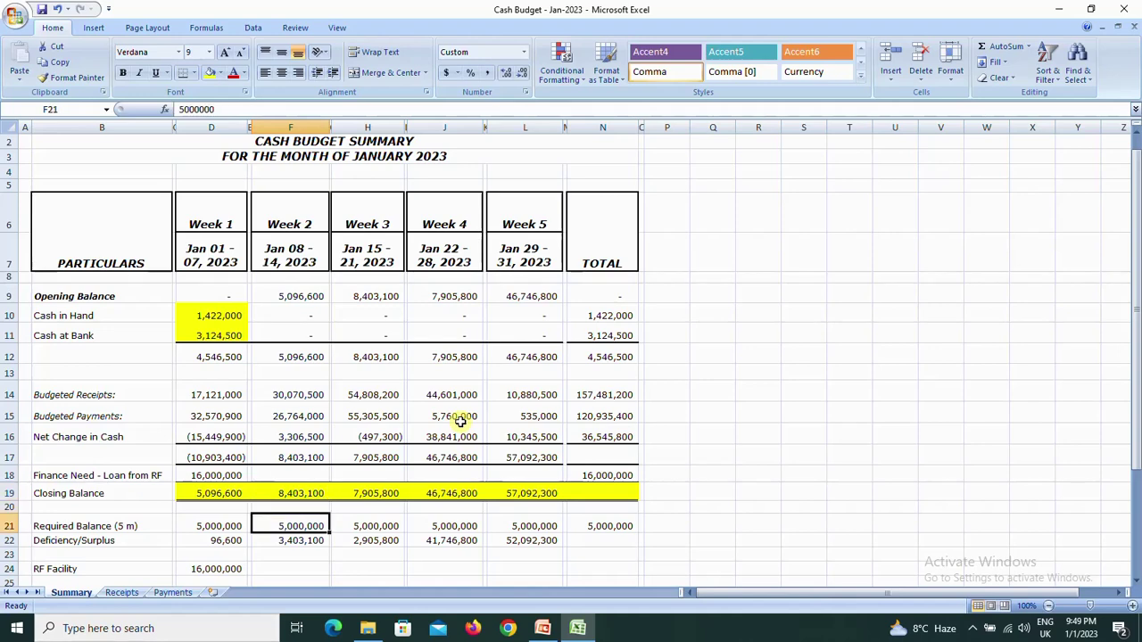
key(Down)
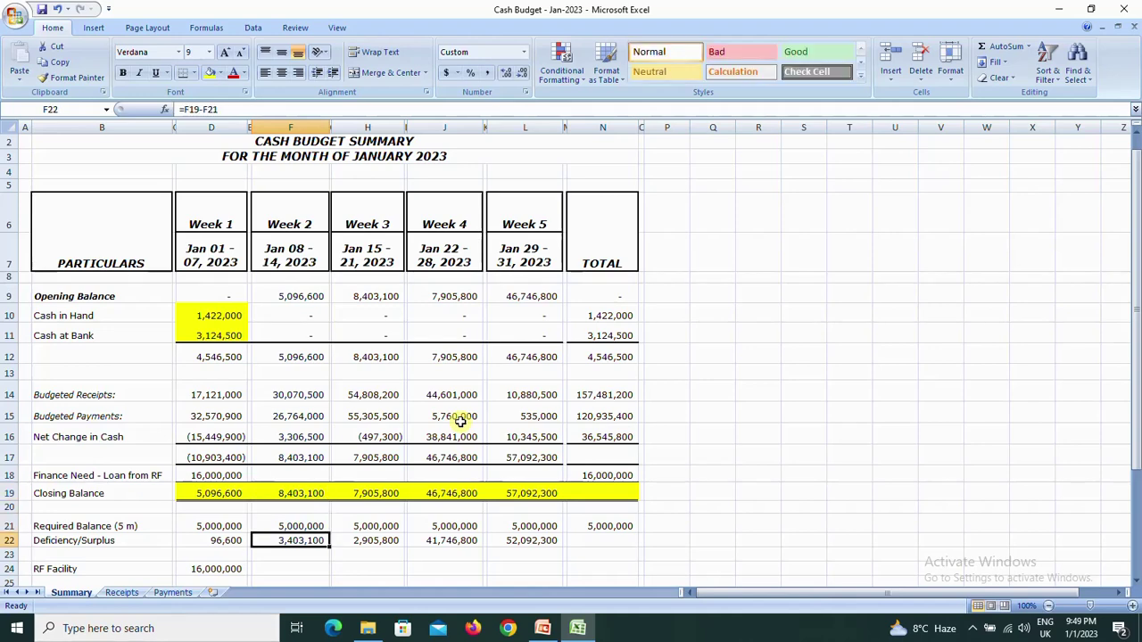
key(Up)
key(Up)
key(Up)
key(Up)
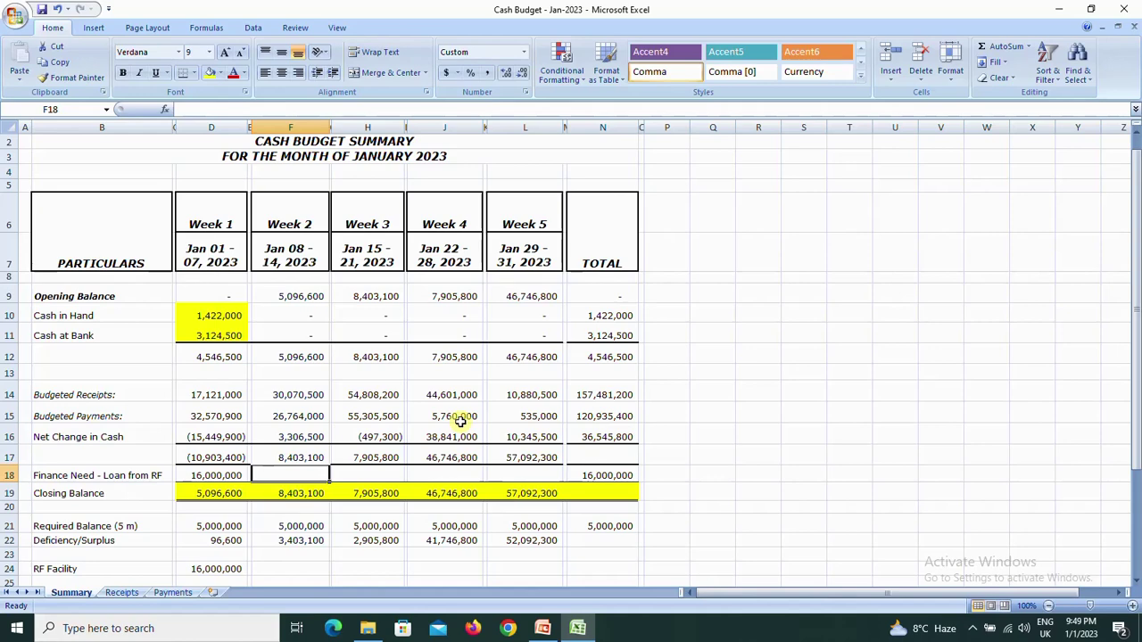
Enter -3,400,000 in F18 as Week 2's RF repayment.
text(=)
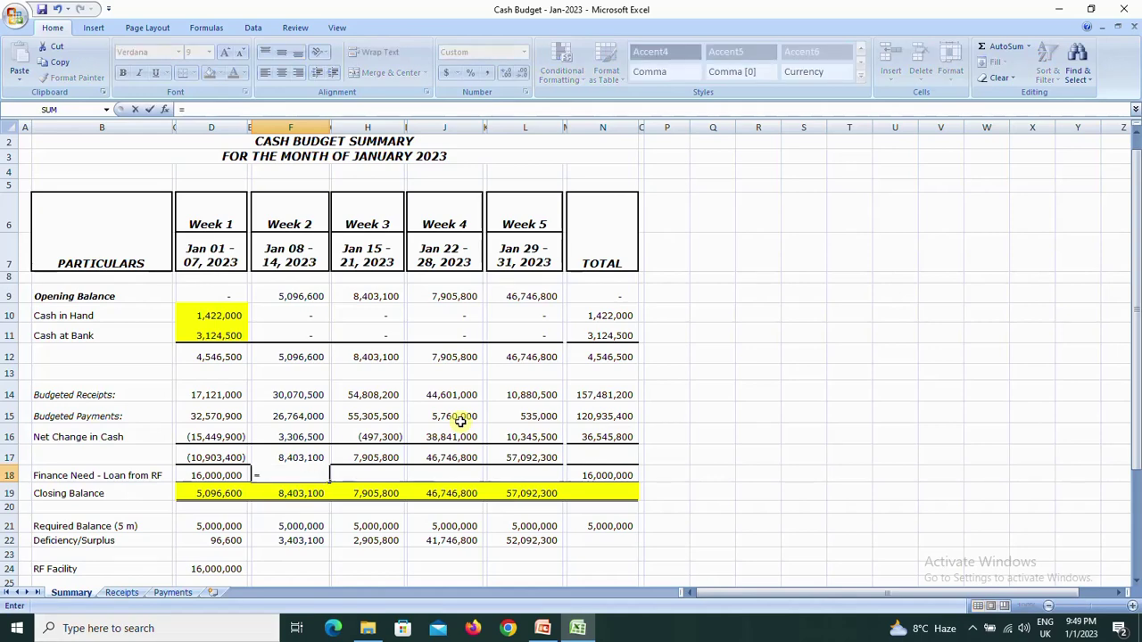
text(2)
key(BackSpace)
text(3400000)
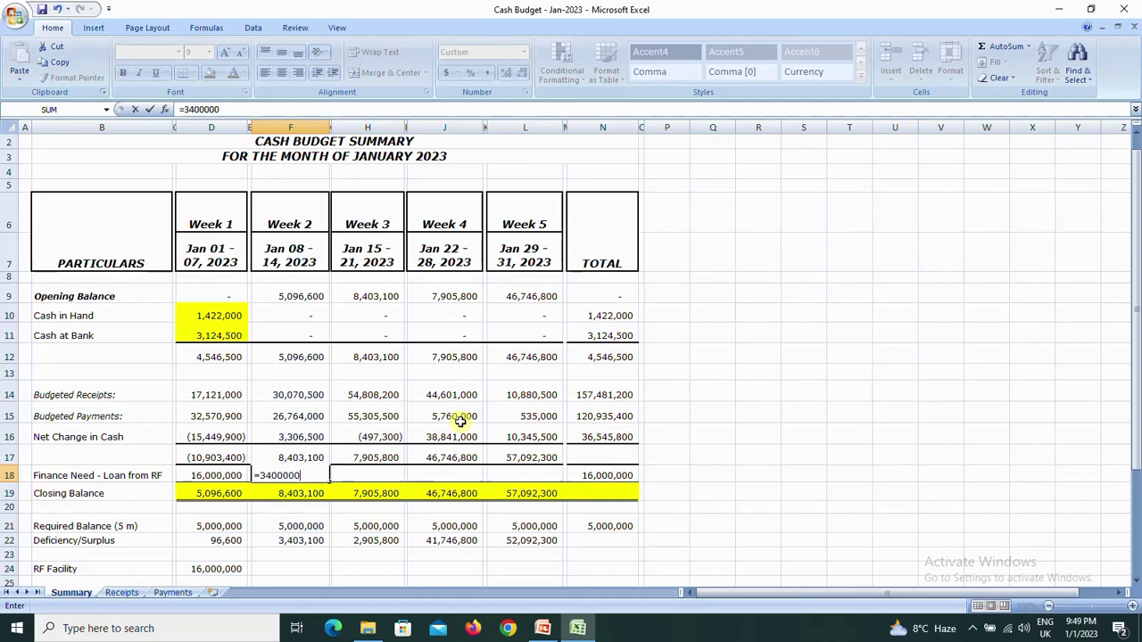
key(ctrl+Return)
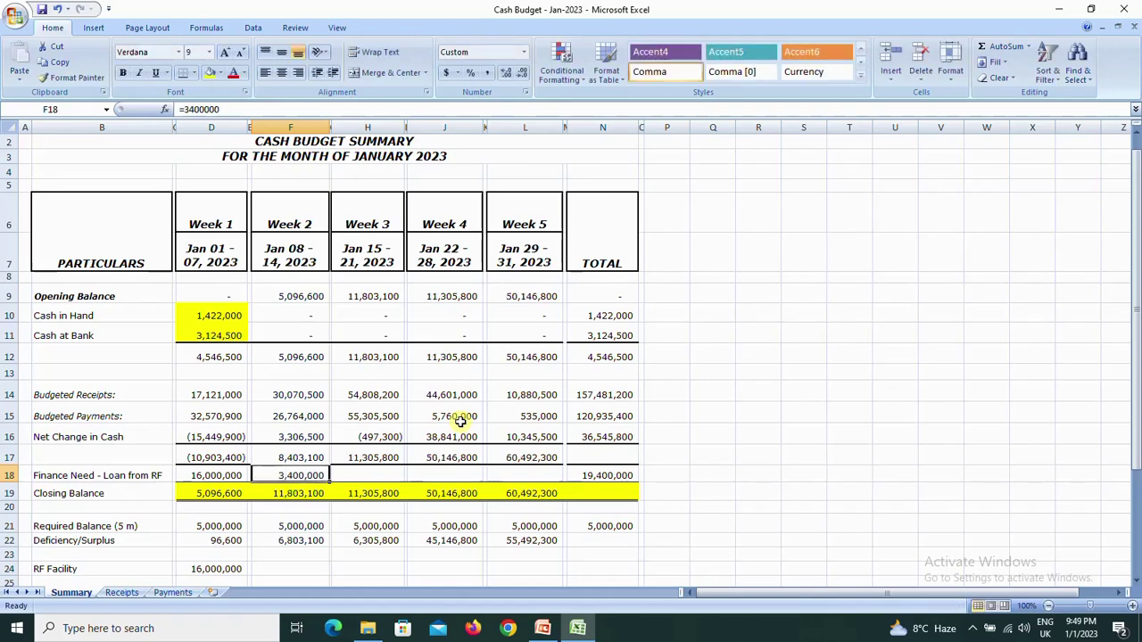
key(F2)
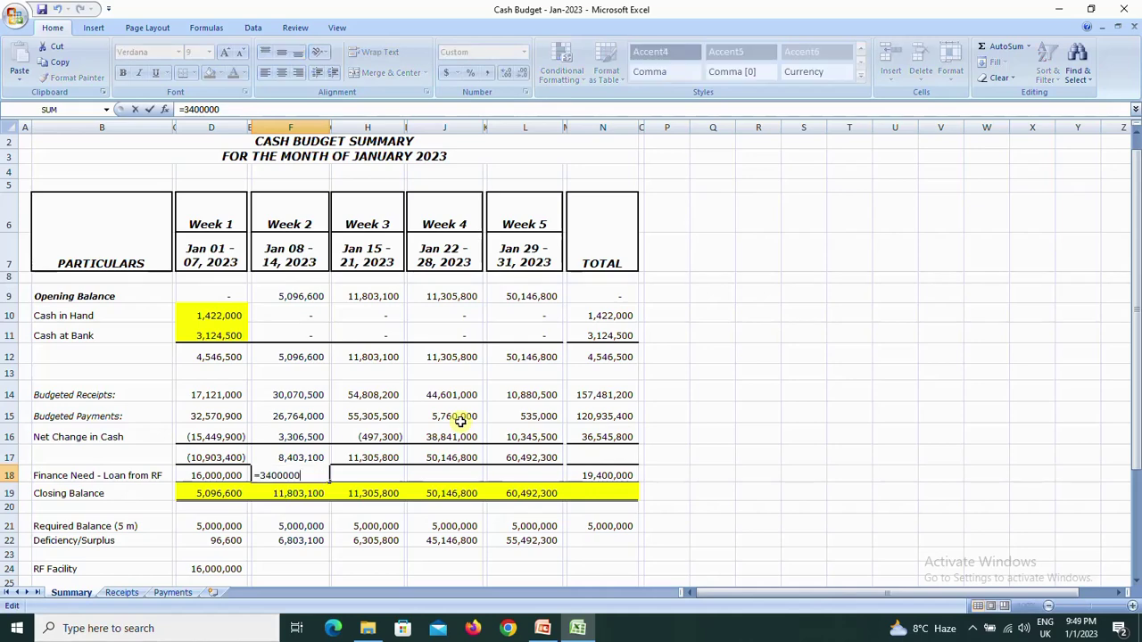
text(-)
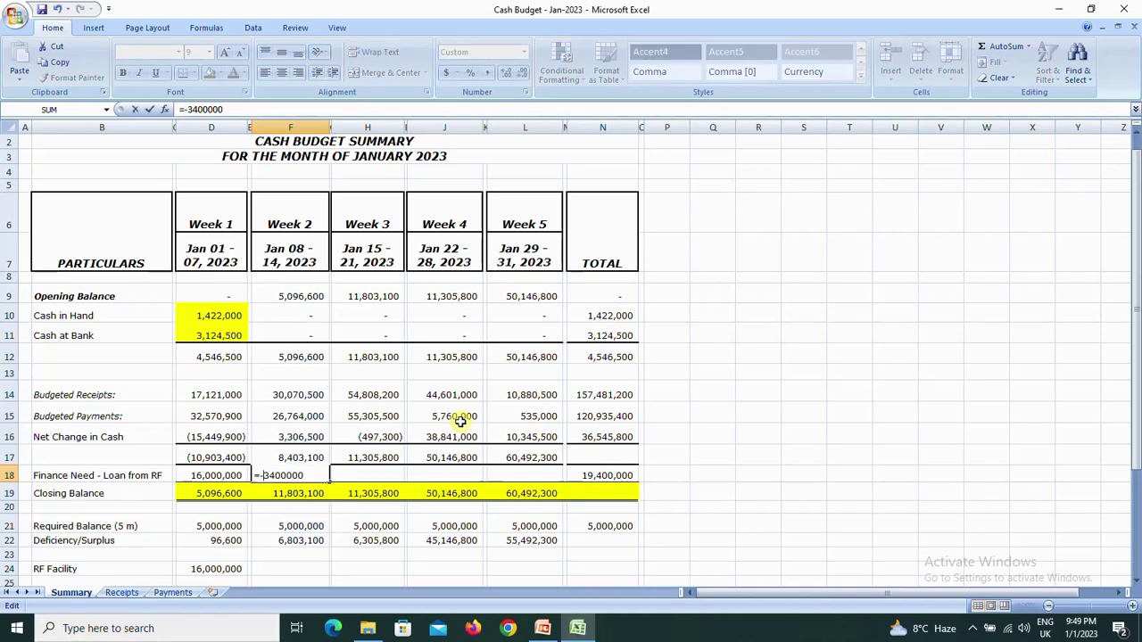
key(ctrl+Return)
Check the RF loan row total and Week 3's 494,200 deficiency.
key(Right)
key(Right)
key(Right)
key(Right)
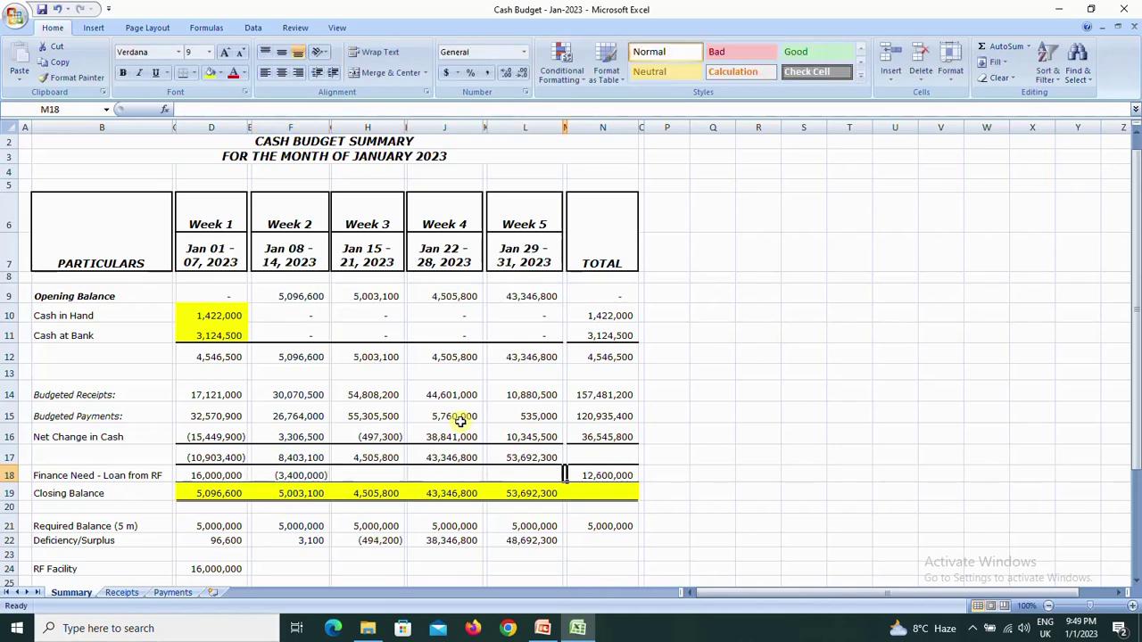
key(Right)
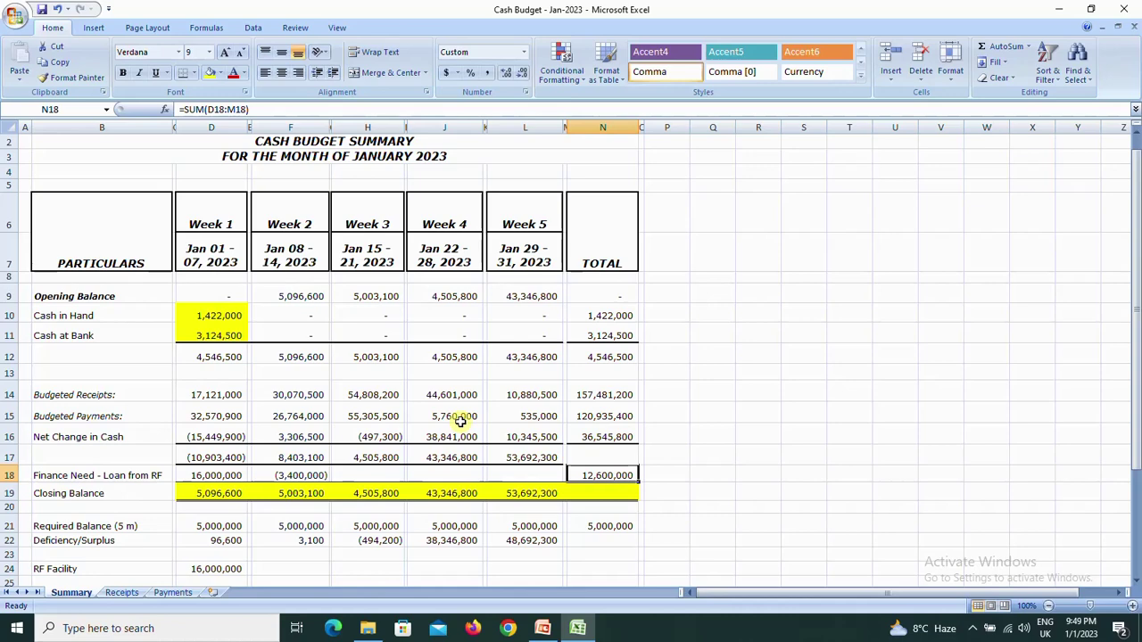
key(Left)
key(ctrl+Left)
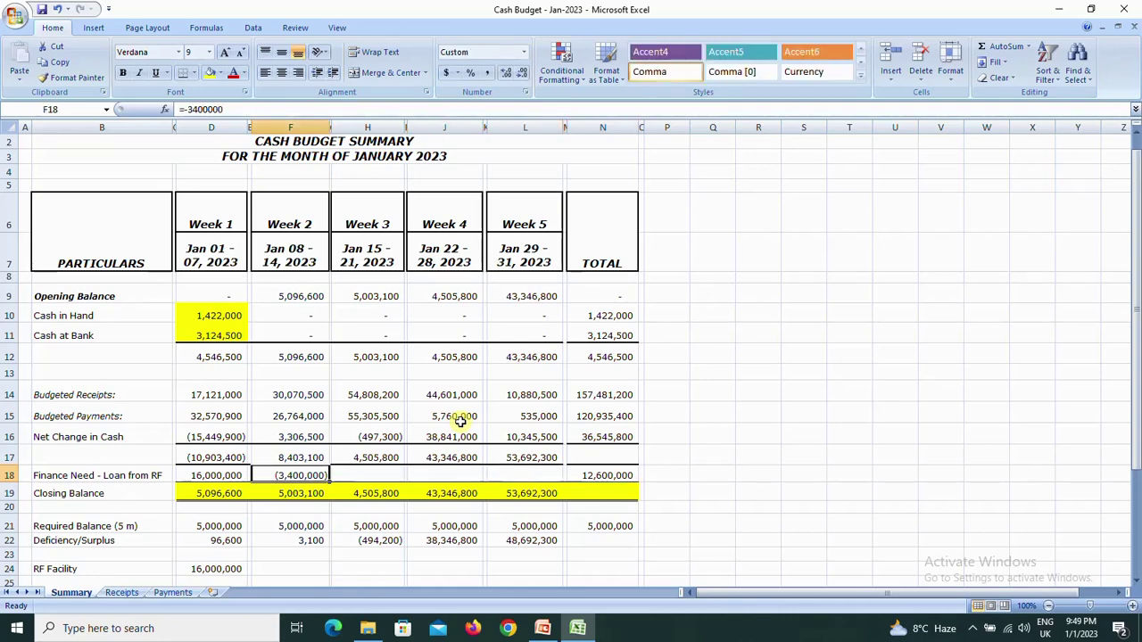
key(Down)
key(Down)
key(Down)
key(Down)
key(Right)
key(Right)
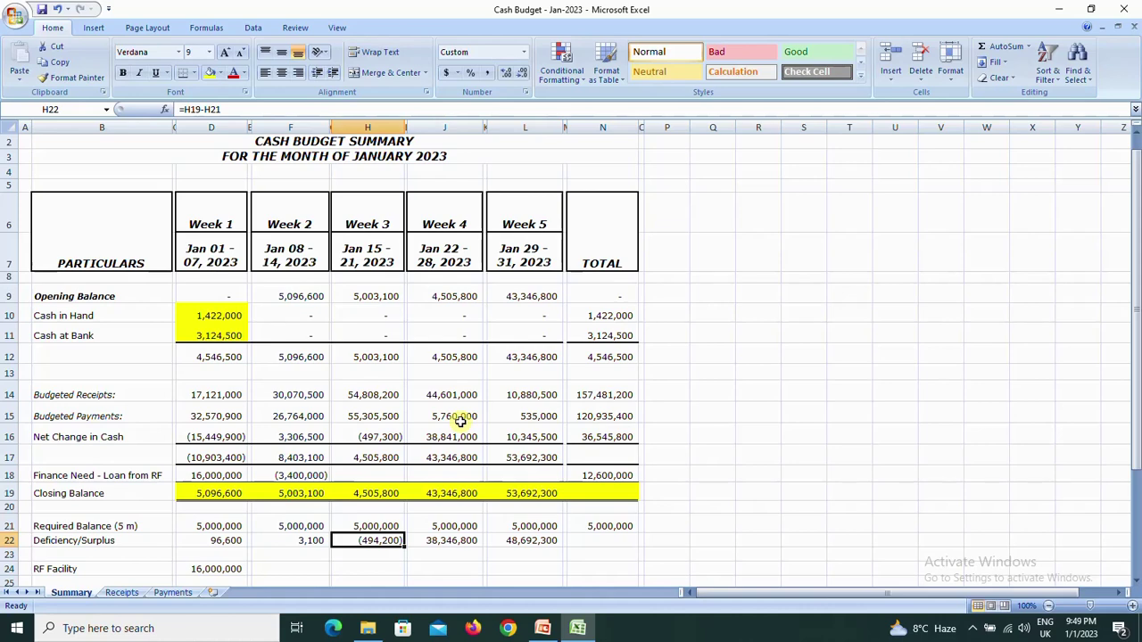
Enter =500000 in H18 as Week 3's RF loan and confirm the 5,800 surplus.
key(Up)
key(Up)
key(Up)
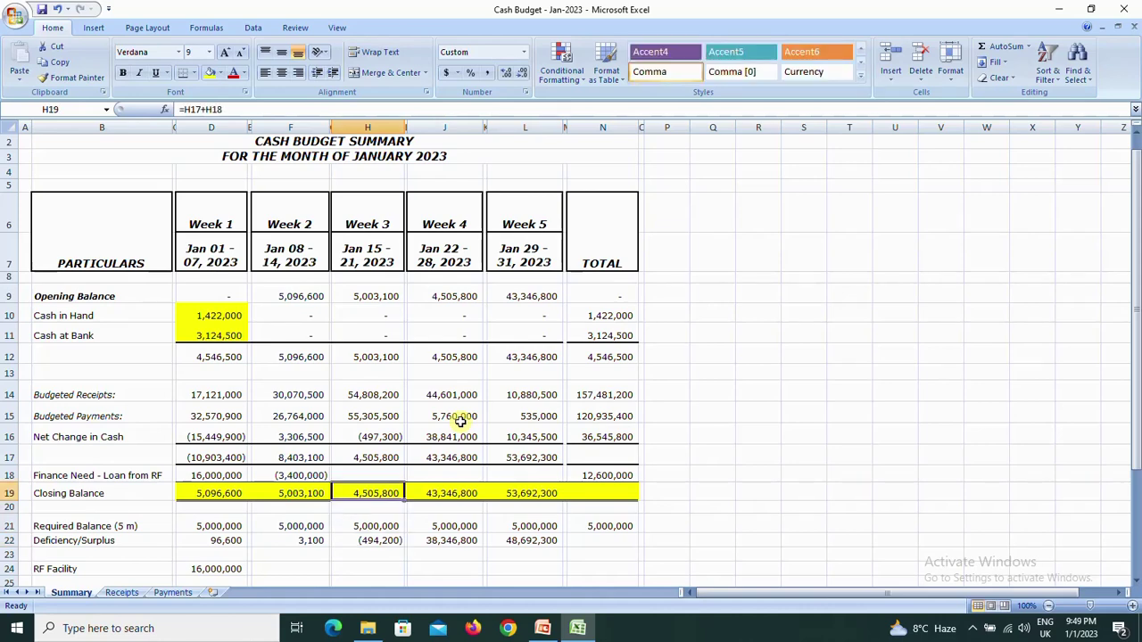
key(Up)
text(=)
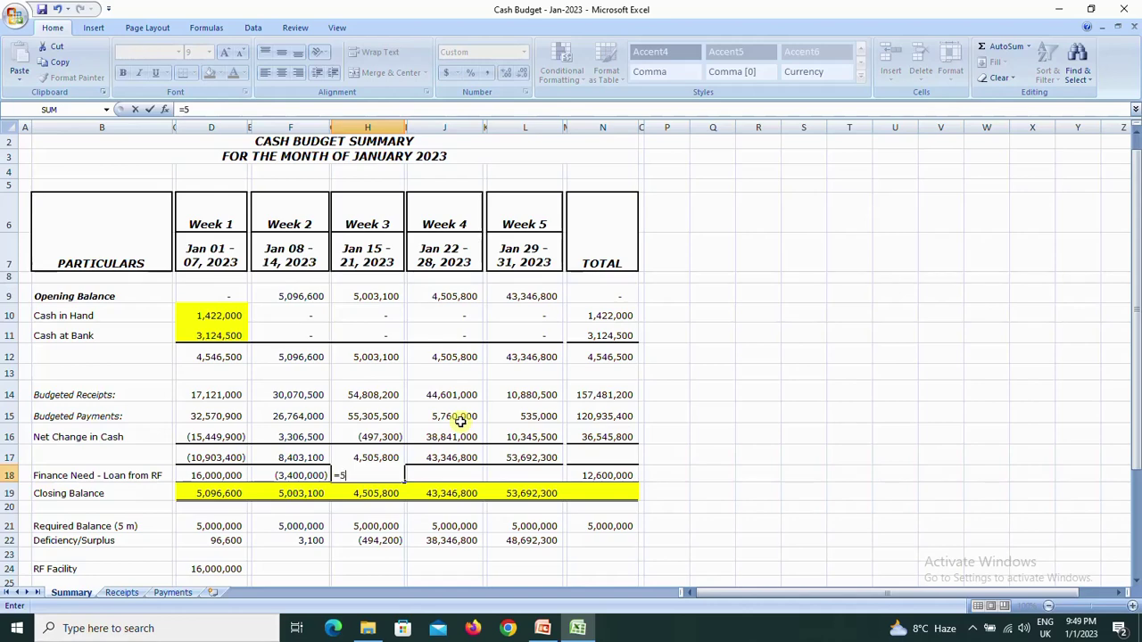
text(500000)
key(Return)
key(Down)
key(Down)
key(Down)
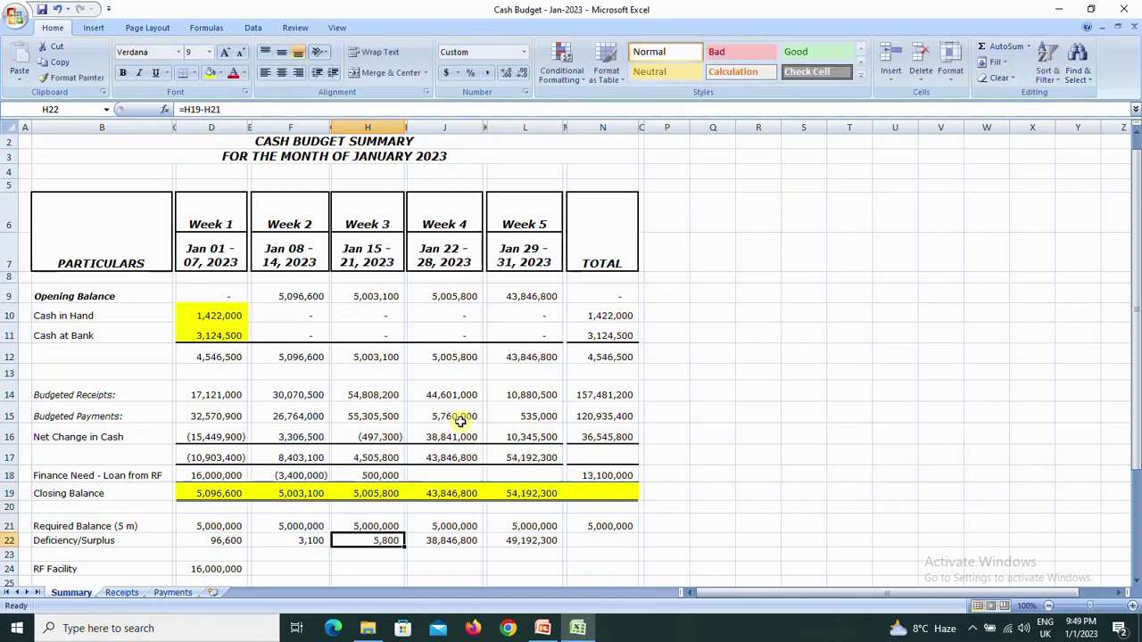
key(Up)
key(Up)
key(Up)
key(Up)
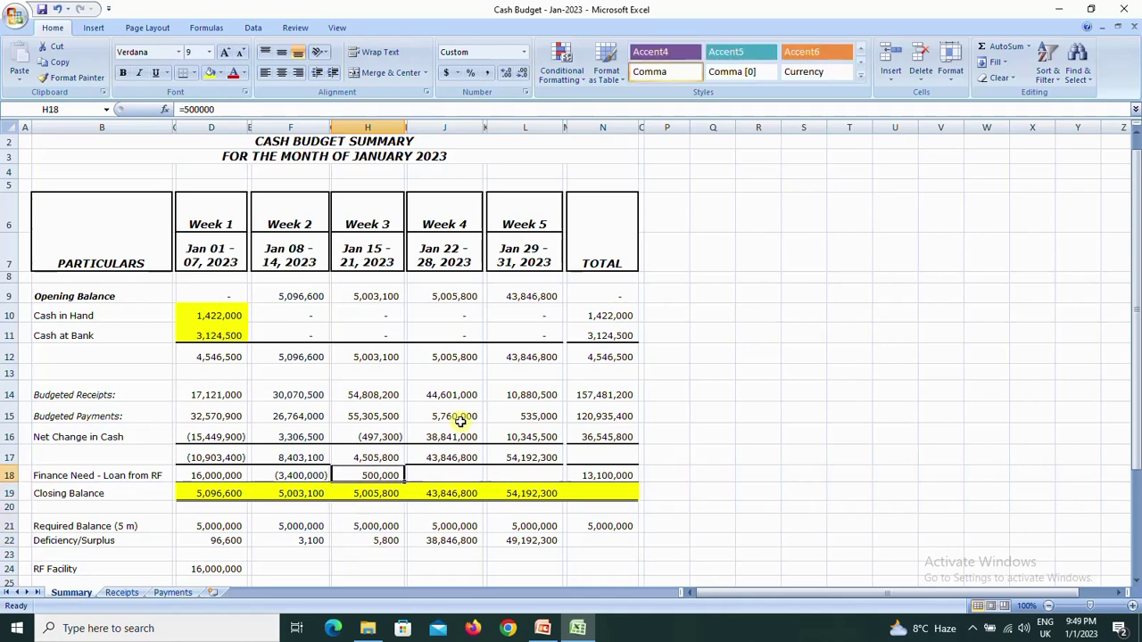
key(Right)
key(Right)
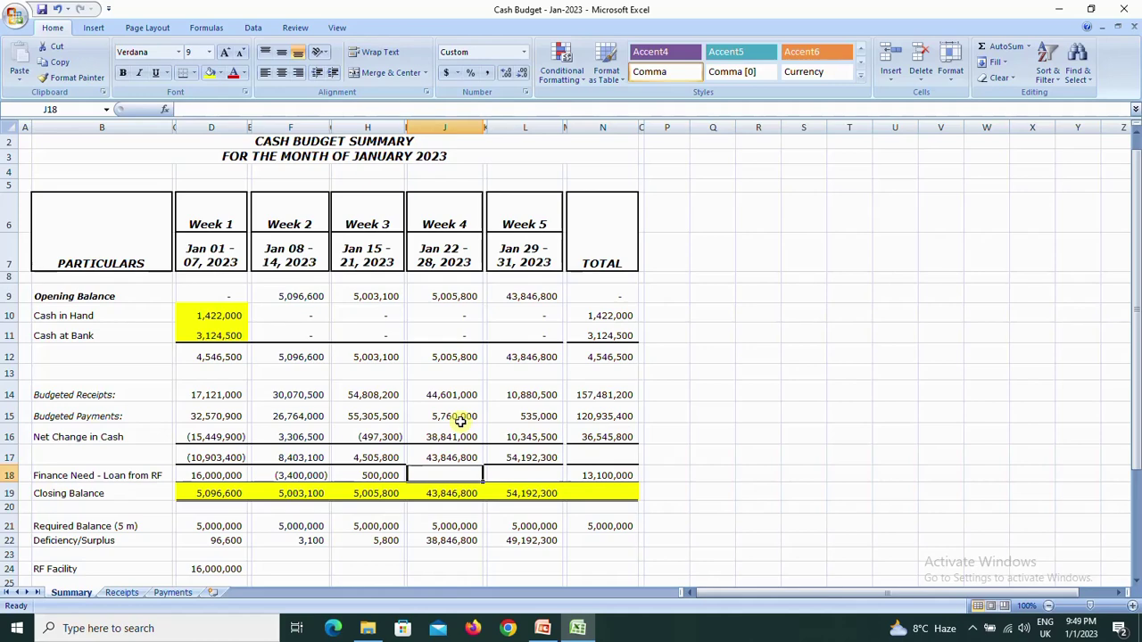
Compare Week 4's closing balance with 5,000,000 and enter a 13,100,000 repayment in J18.
key(Down)
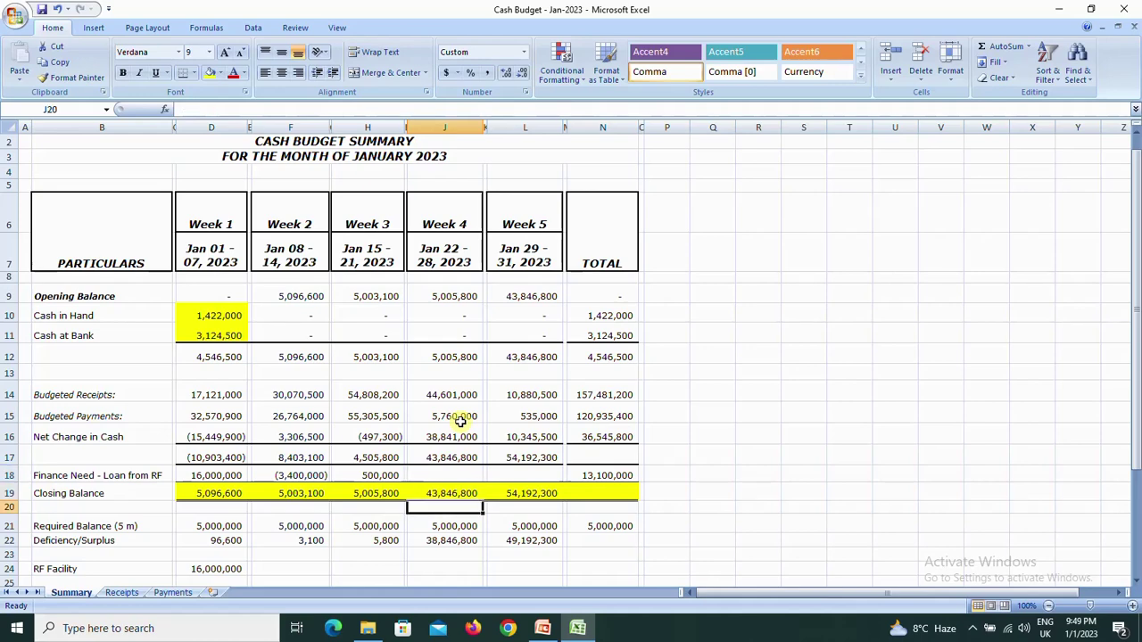
key(Down)
key(Down)
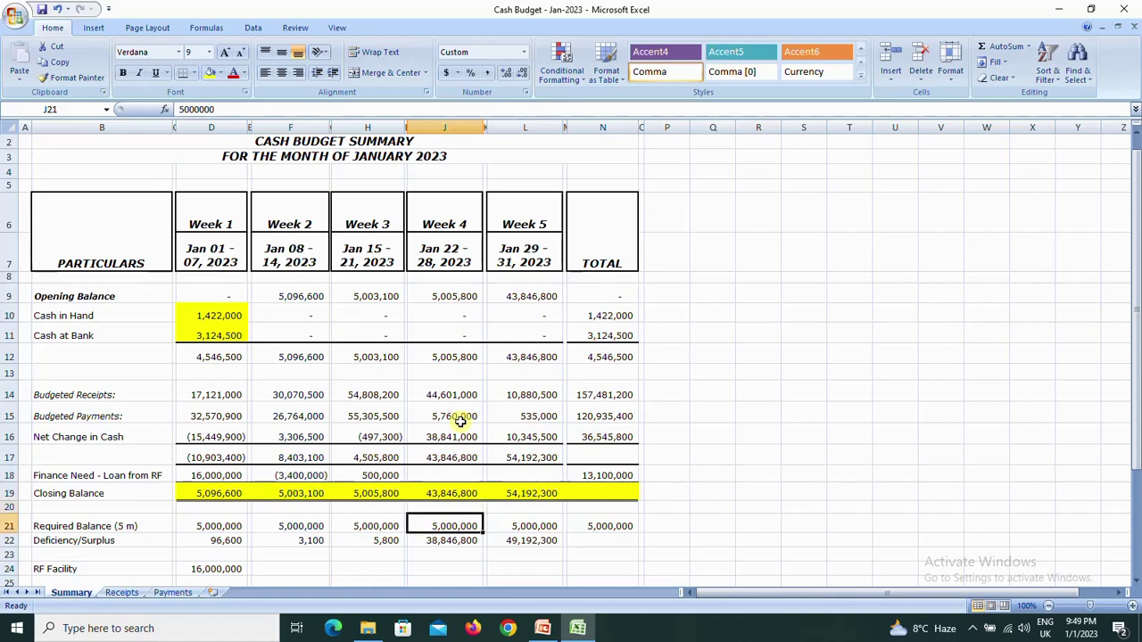
key(Up)
key(Up)
key(Up)
key(Right)
key(Right)
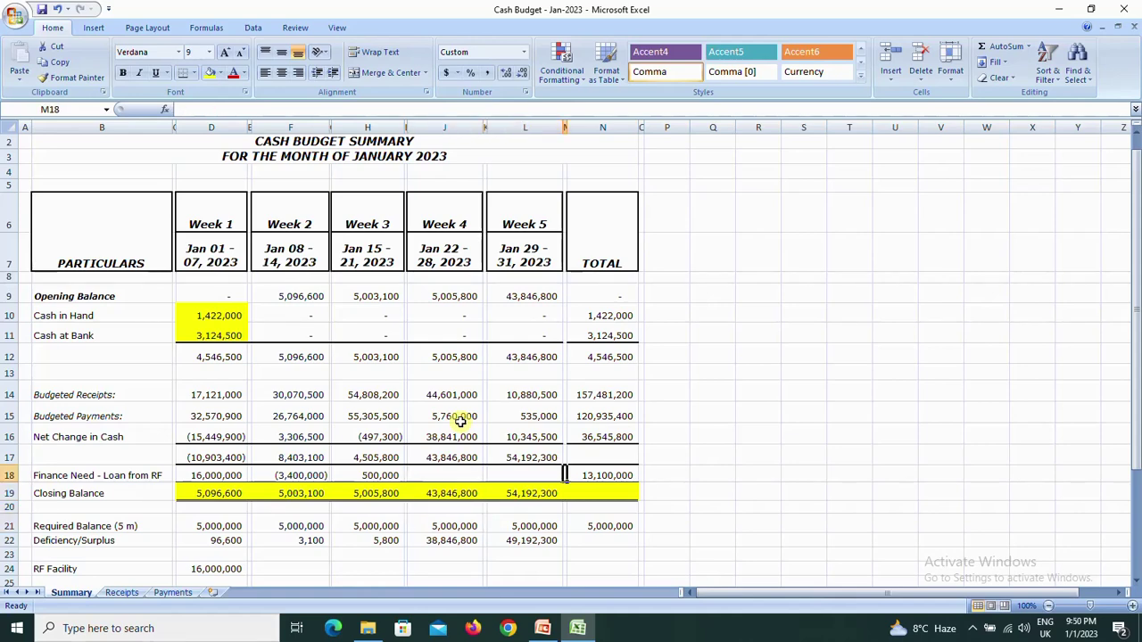
key(Right)
key(Right)
key(Left)
key(Left)
key(Left)
key(Left)
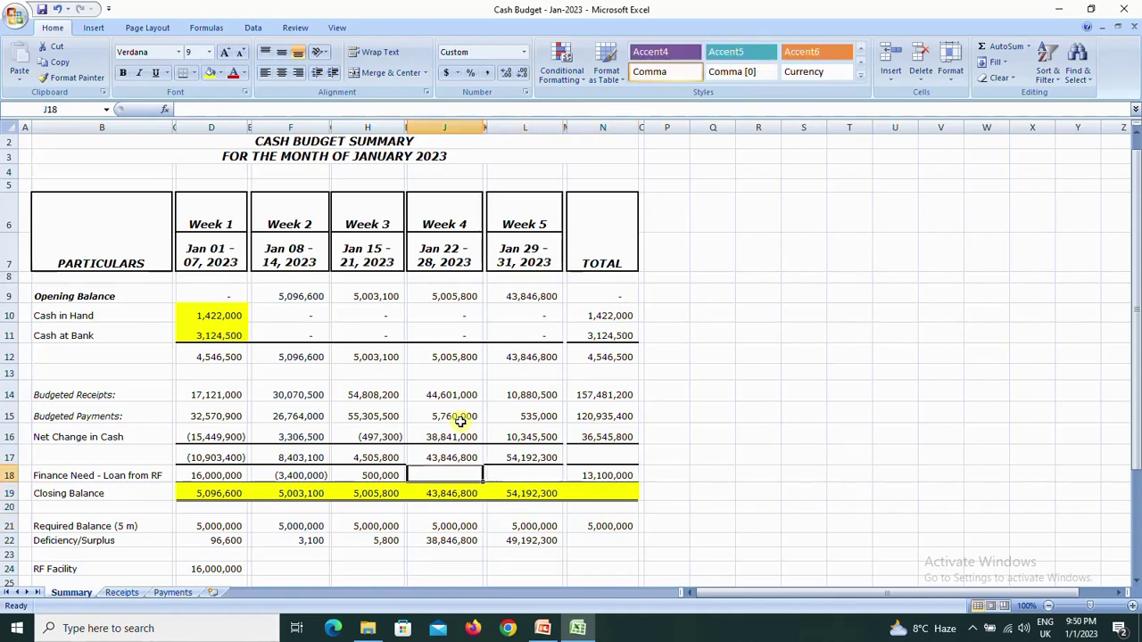
text(=-1)
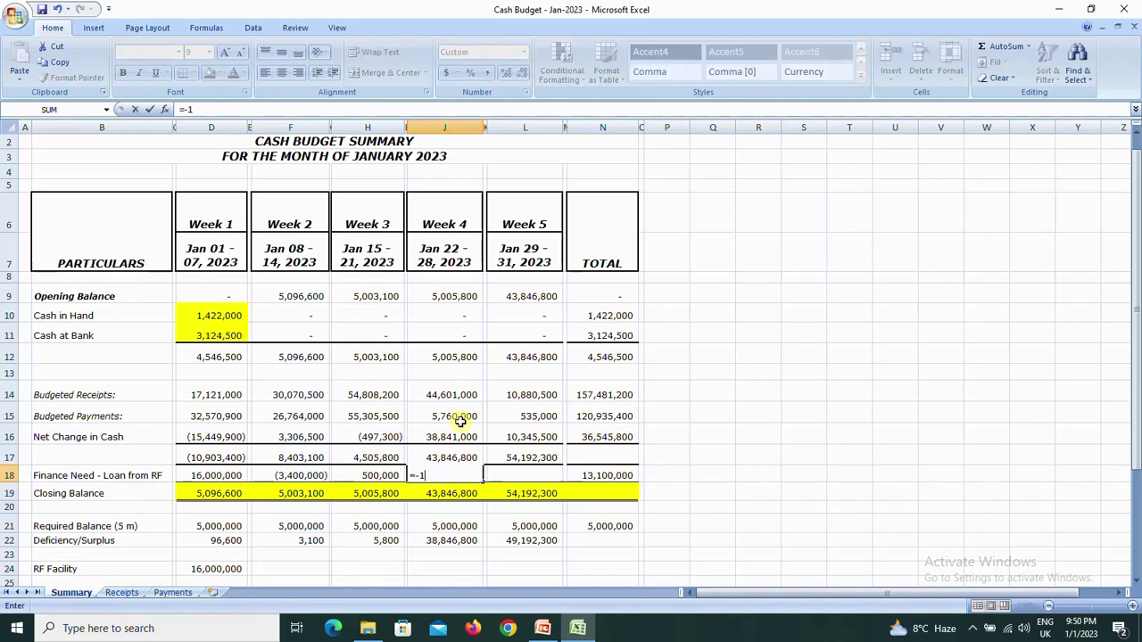
text(3100)
text(000)
key(ctrl+Return)
Check the RF total and Week 4–5 closing balances, then set Week 5's finance need to 0.
key(Right)
key(Right)
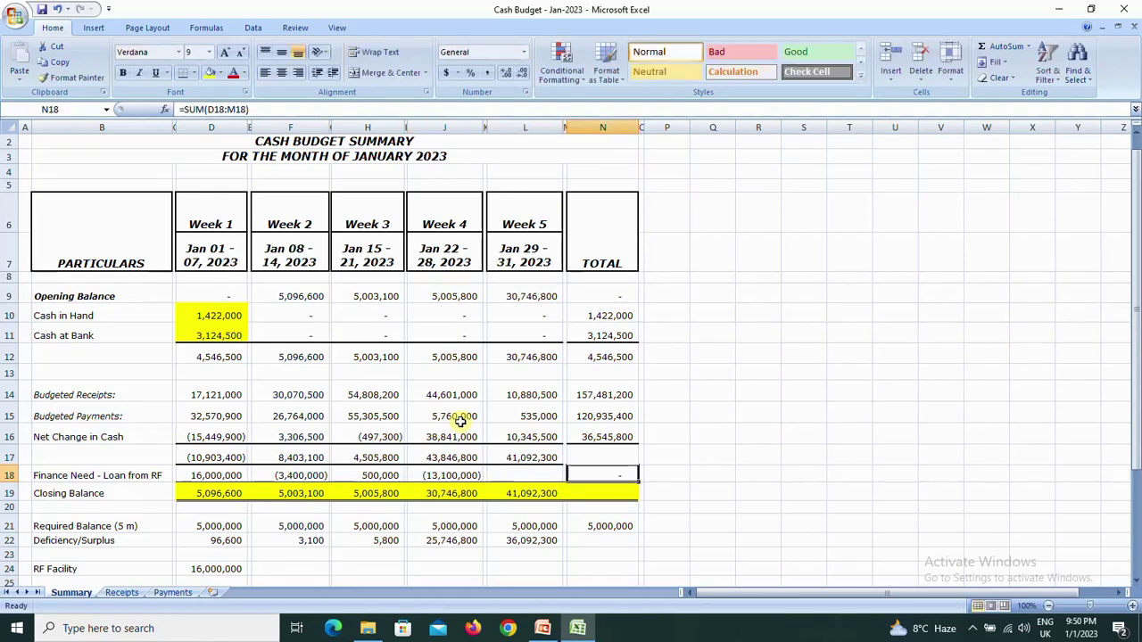
key(Down)
key(Left)
key(Left)
key(Left)
key(Left)
key(Left)
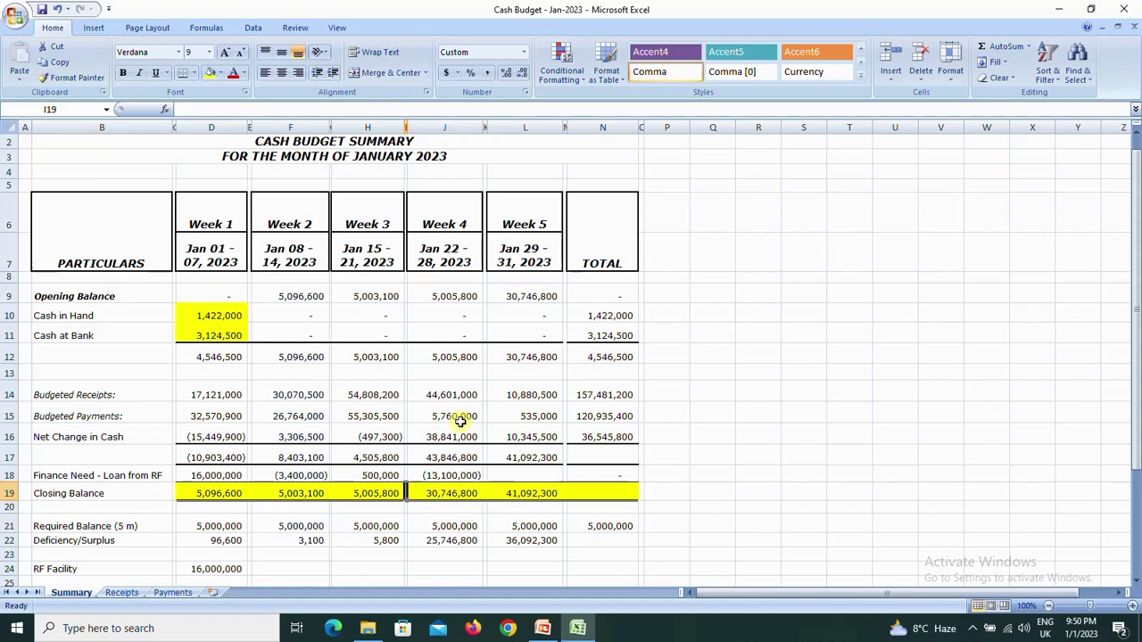
key(Right)
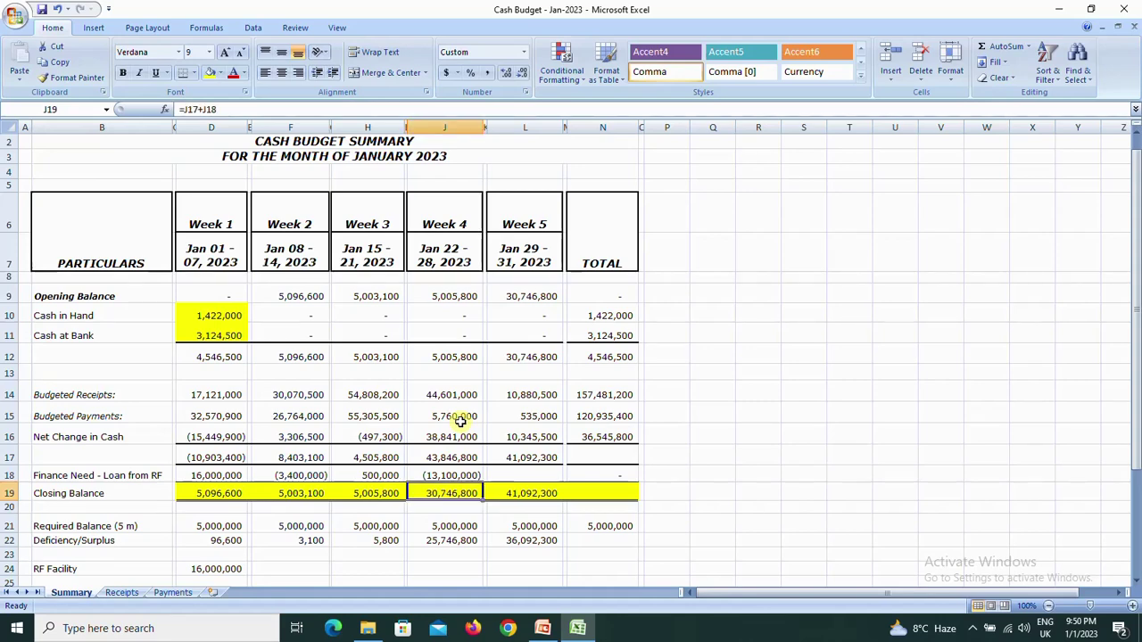
key(Right)
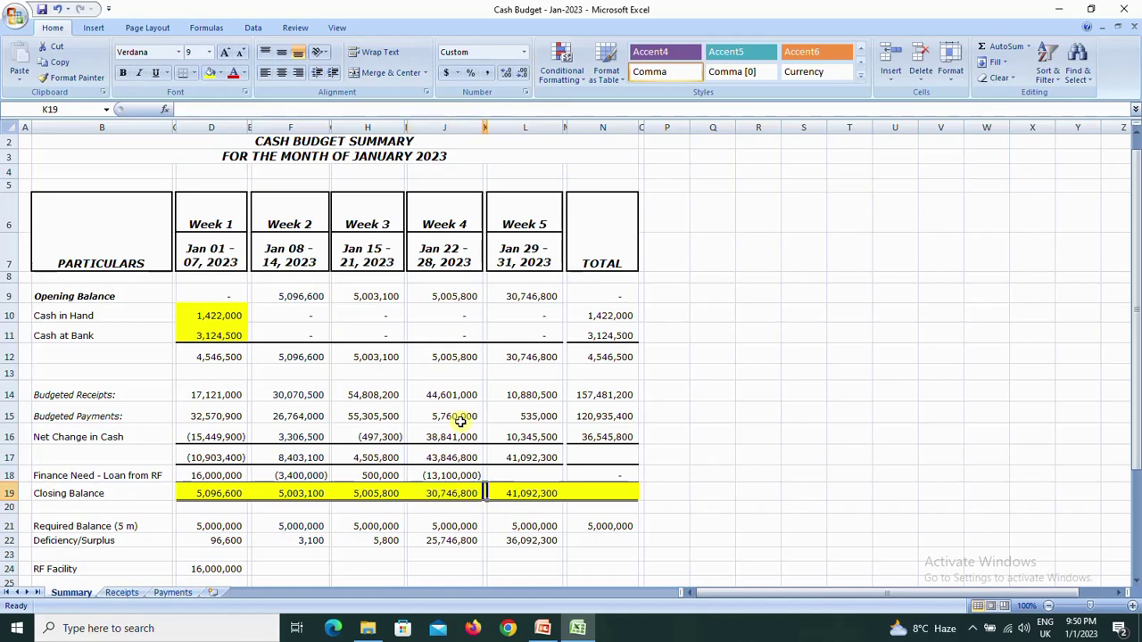
key(Right)
key(Up)
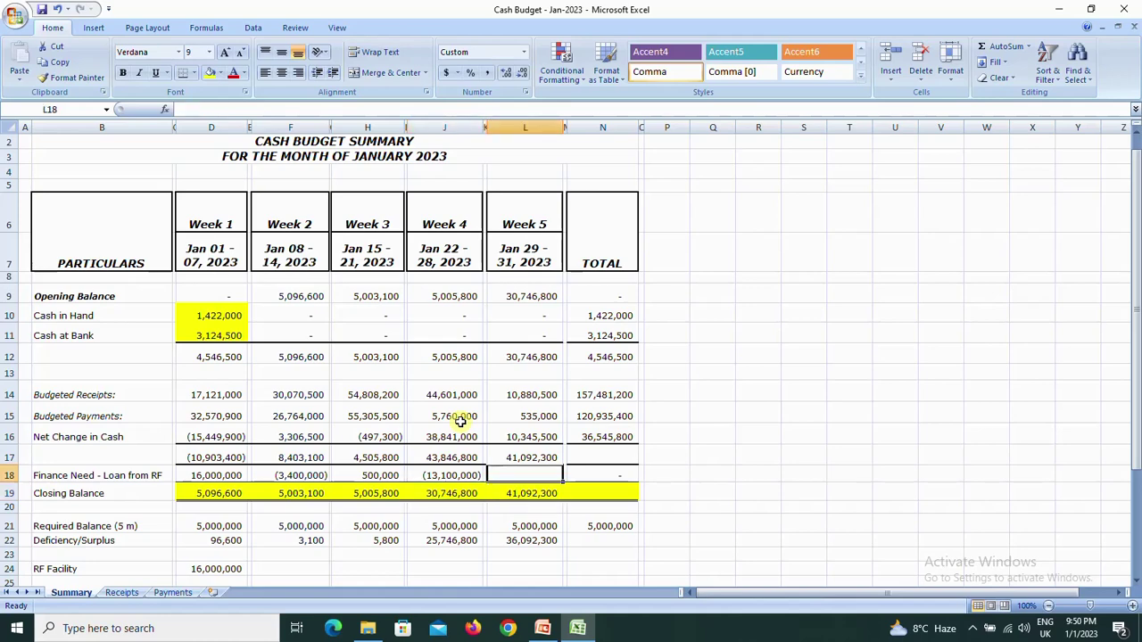
text(0)
key(ctrl+Return)
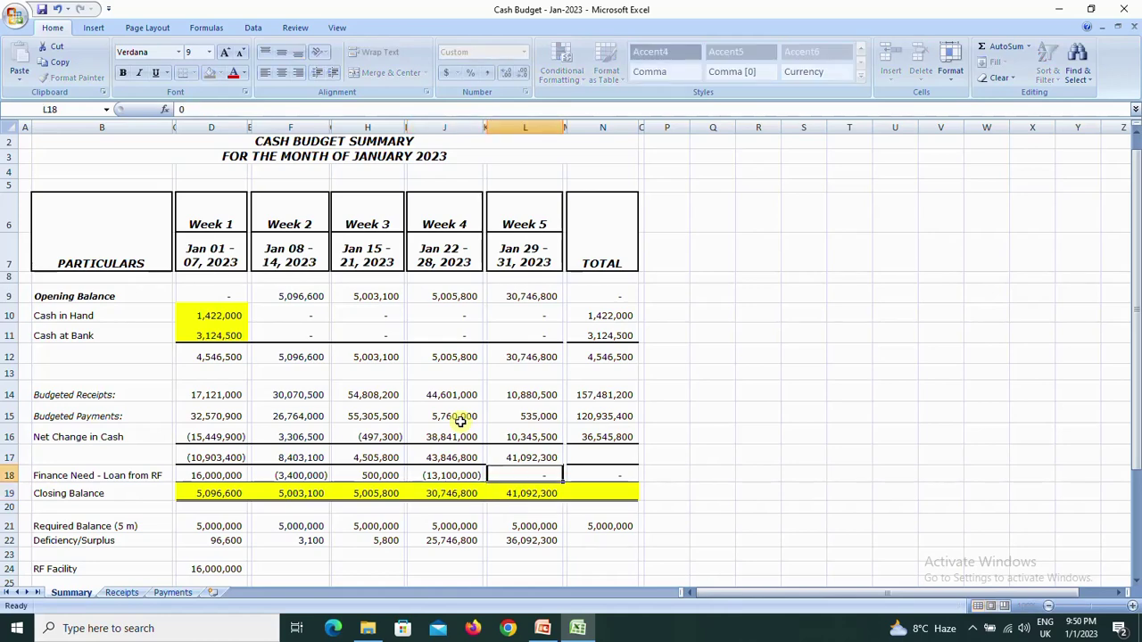
click(216, 476)
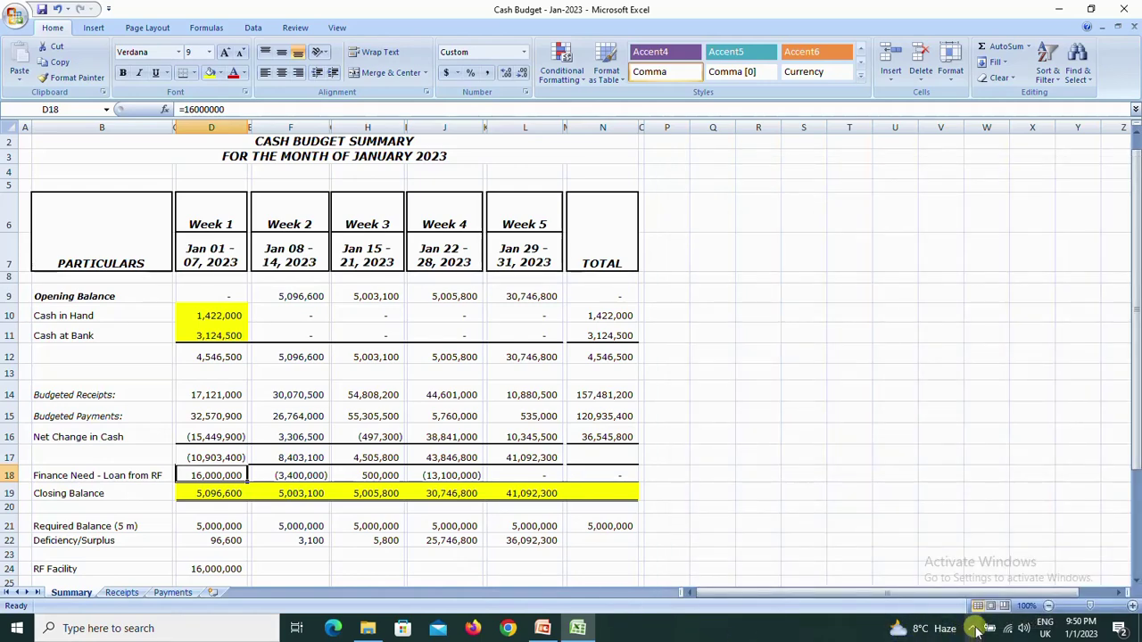
click(974, 628)
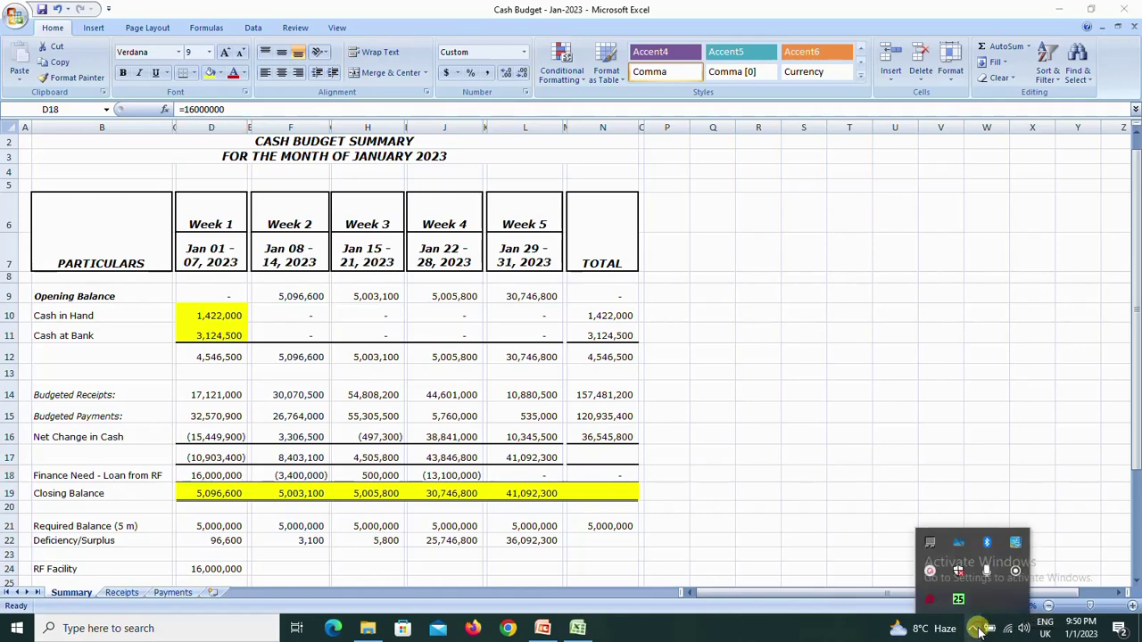
click(930, 571)
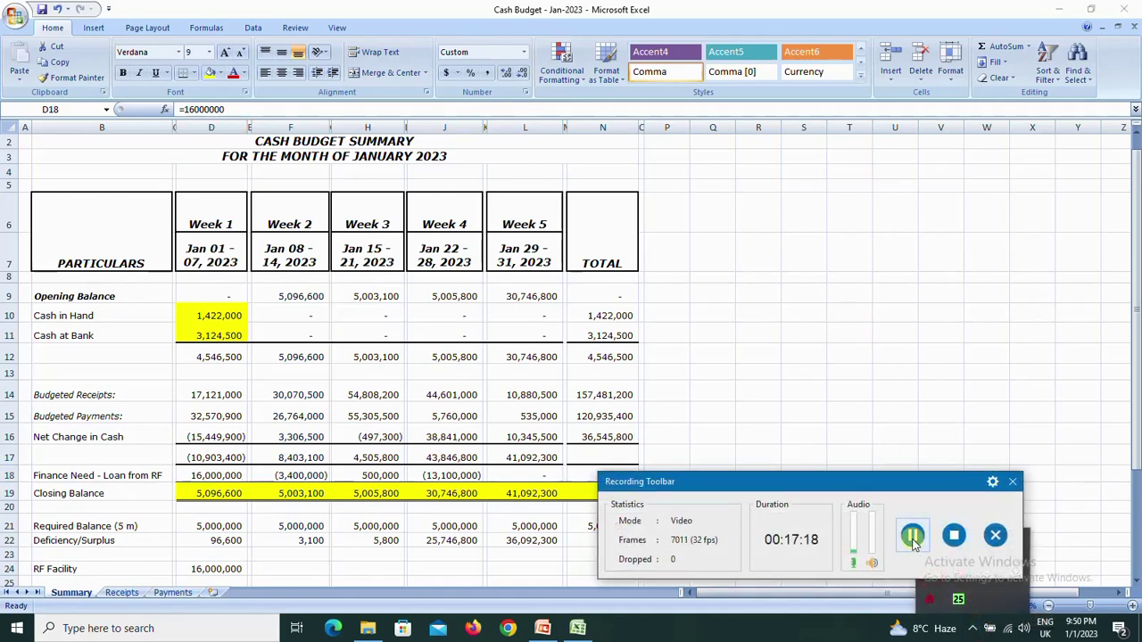